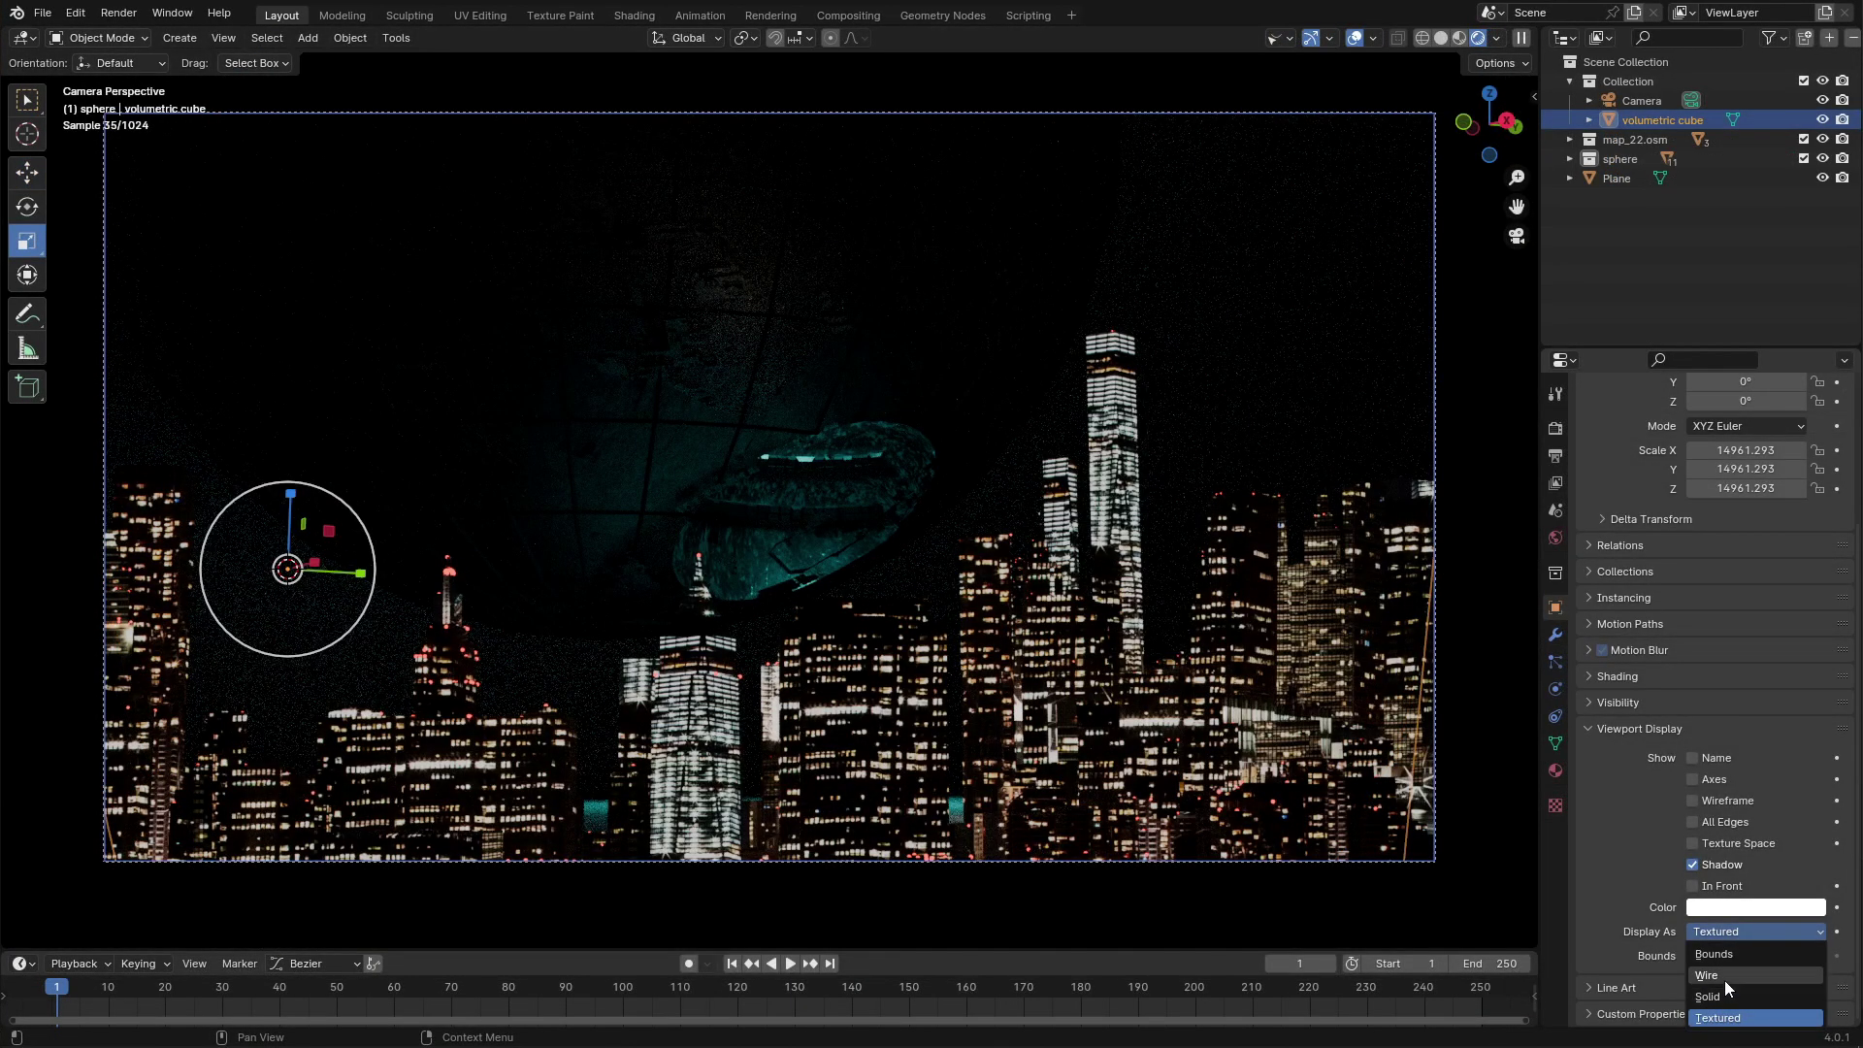
# Scroll the Blosm GitHub README from the premium features down to the base-version feature list
pyautogui.click(1725, 975)
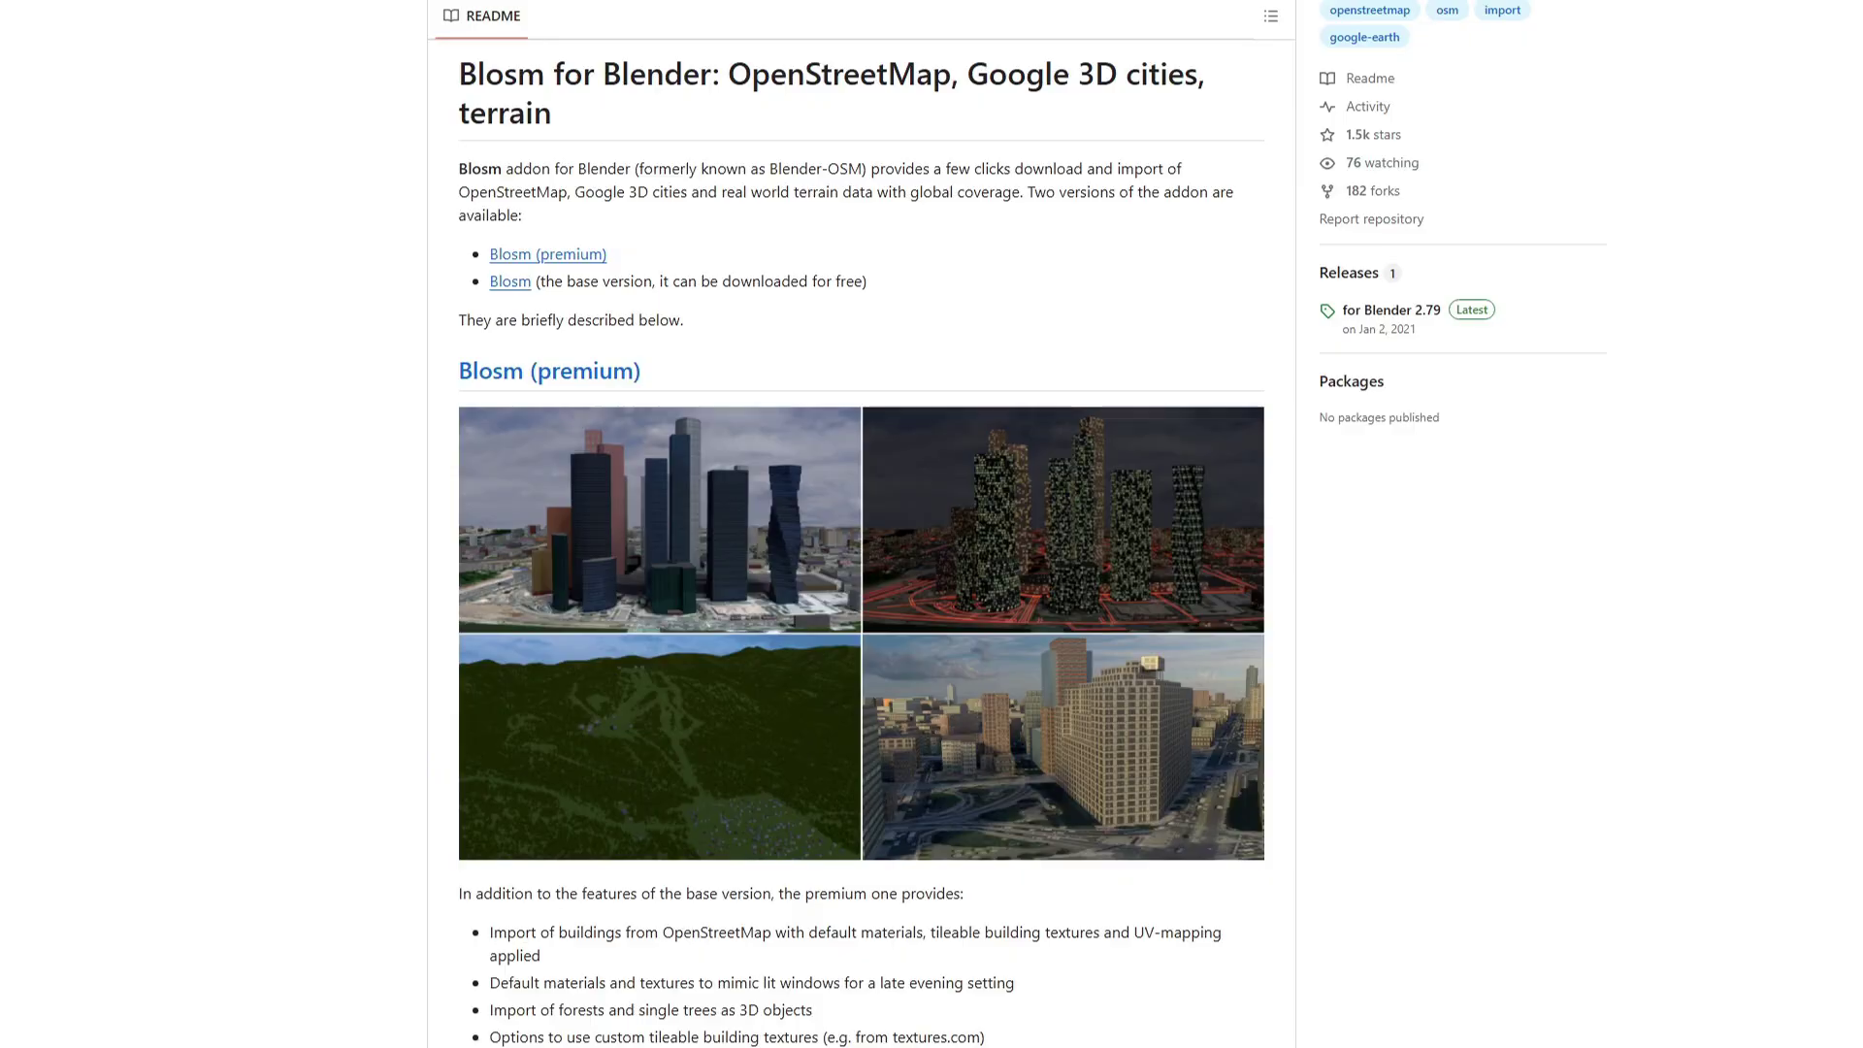
pyautogui.scroll(-4, 861, 524)
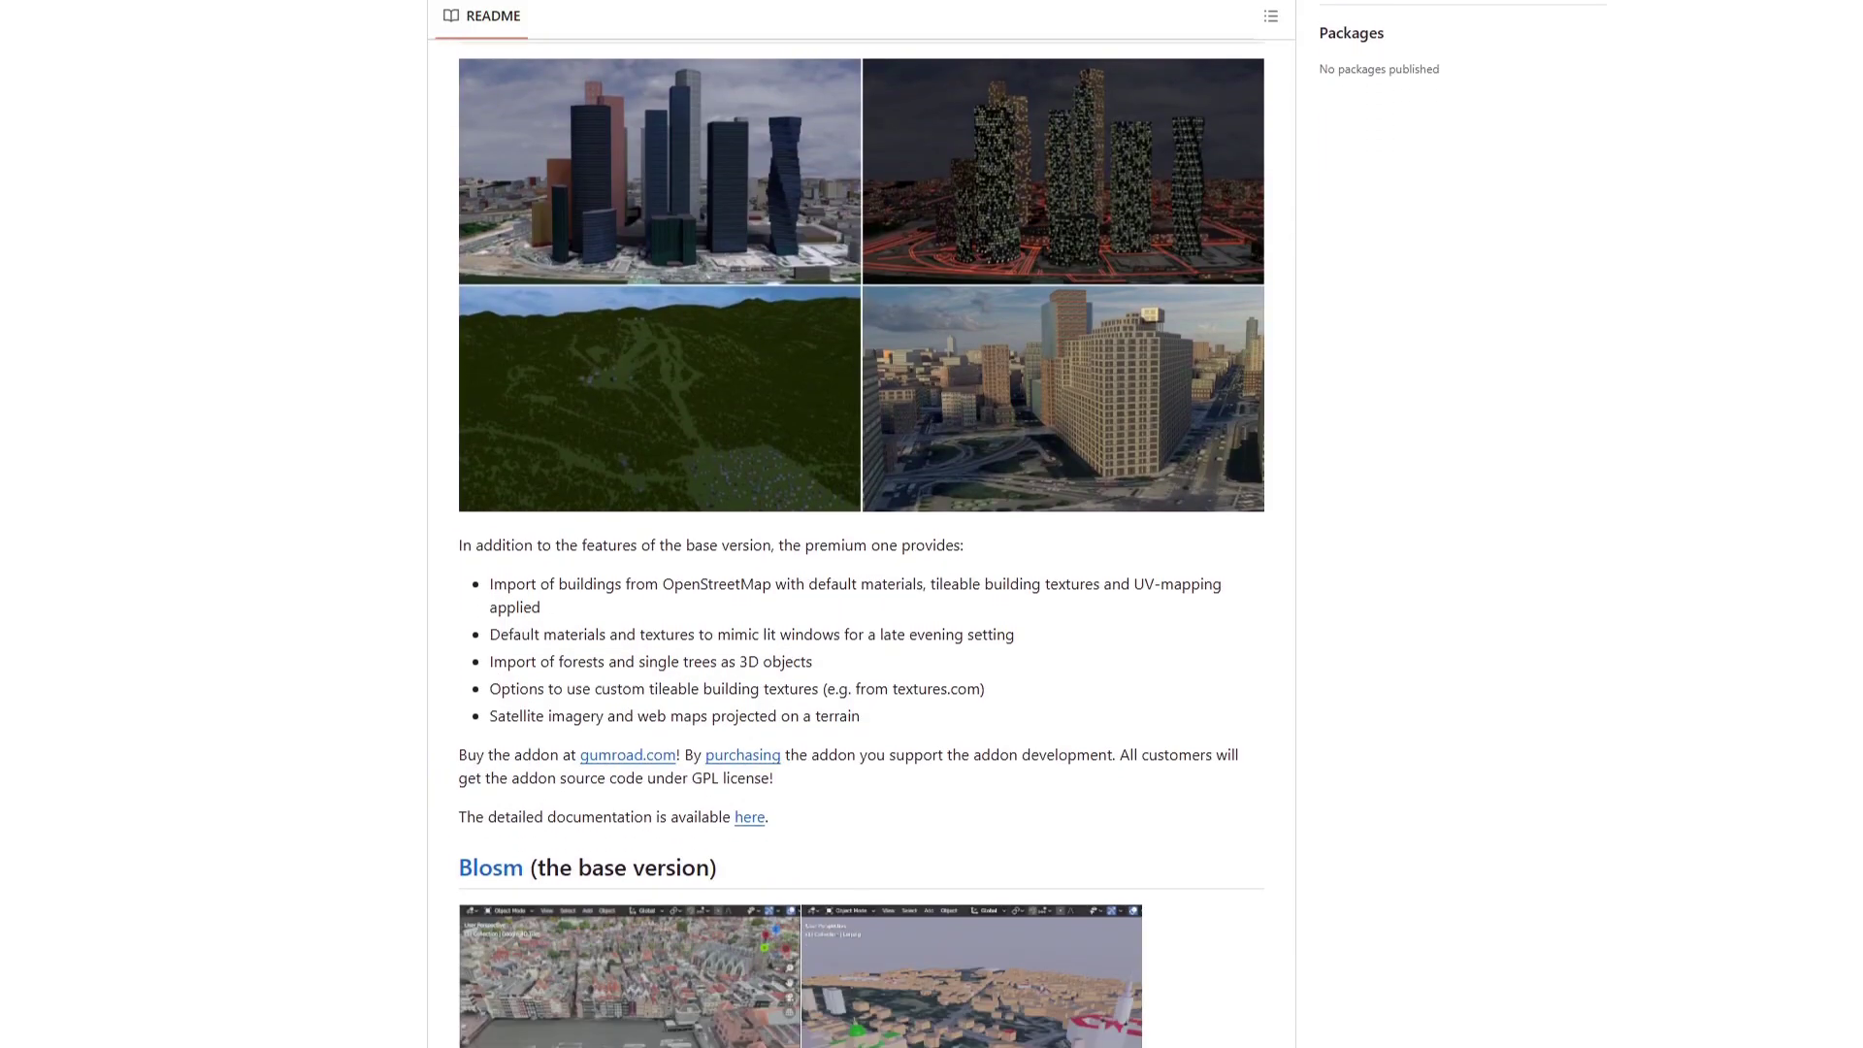
pyautogui.scroll(-7, 862, 524)
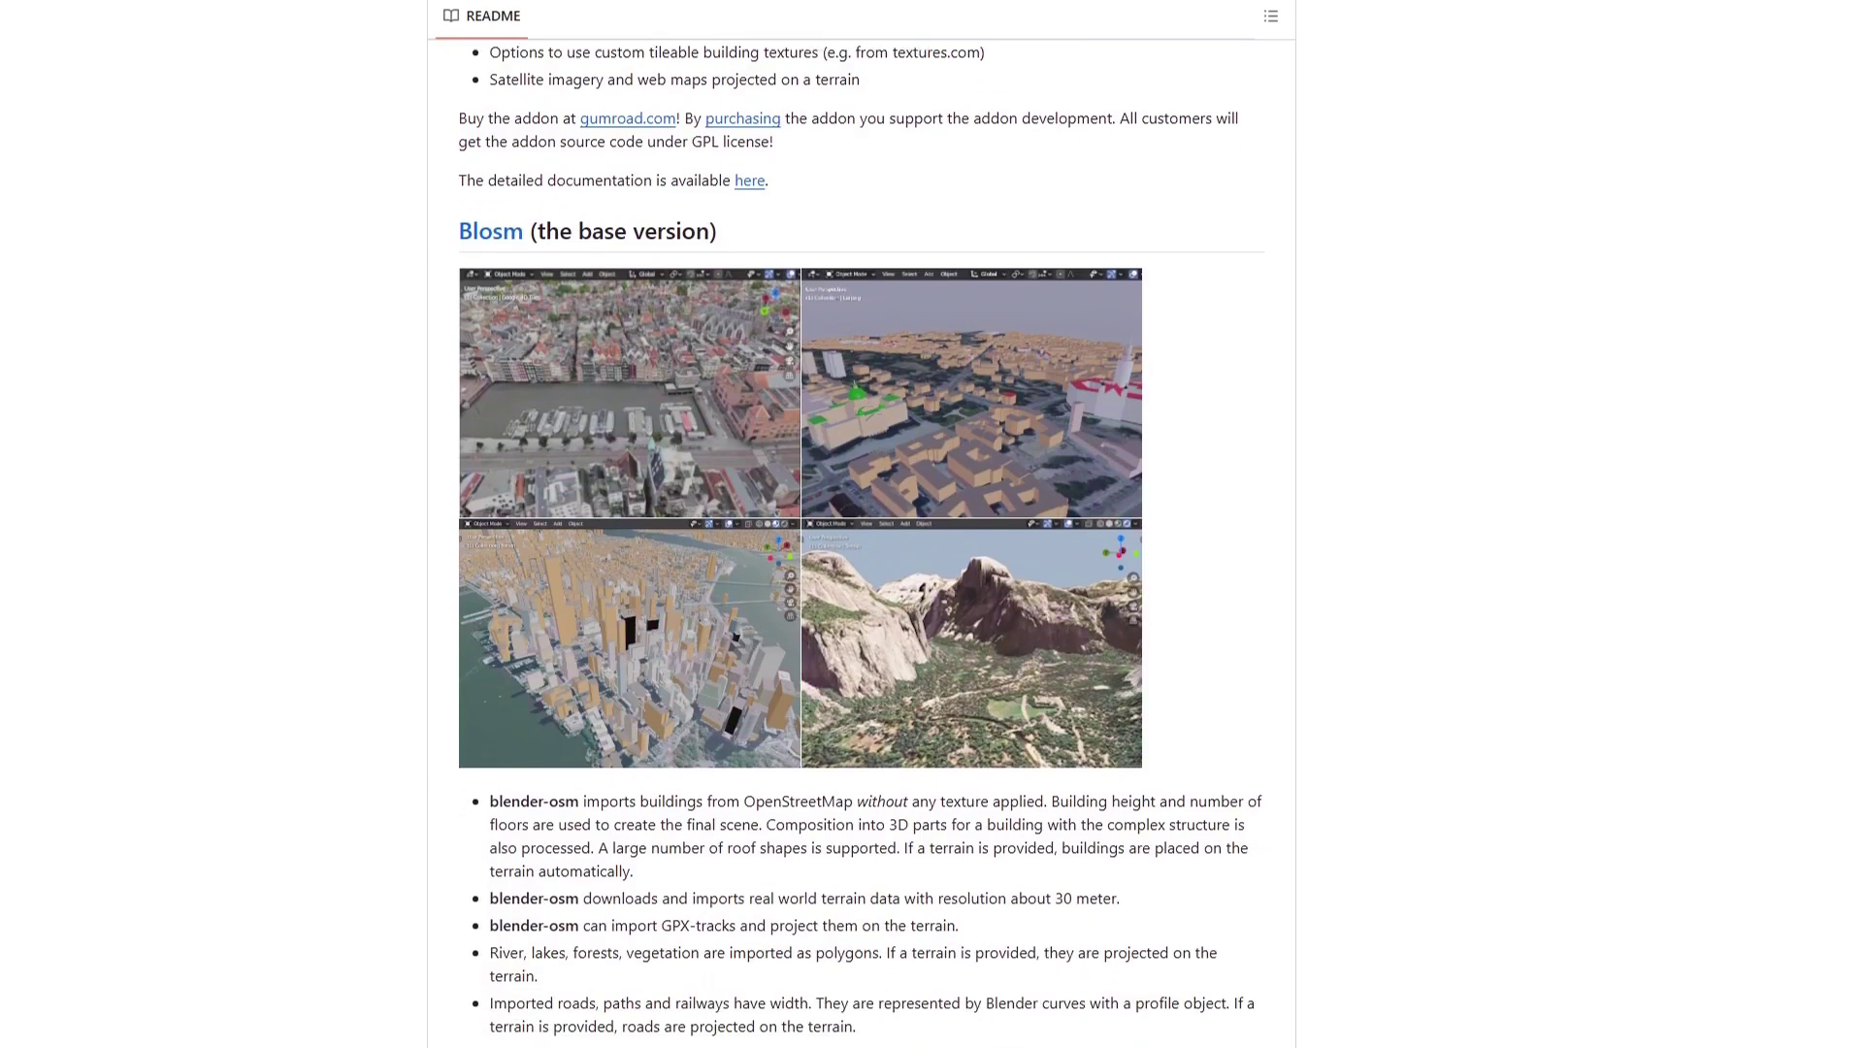
pyautogui.scroll(-1, 1359, 653)
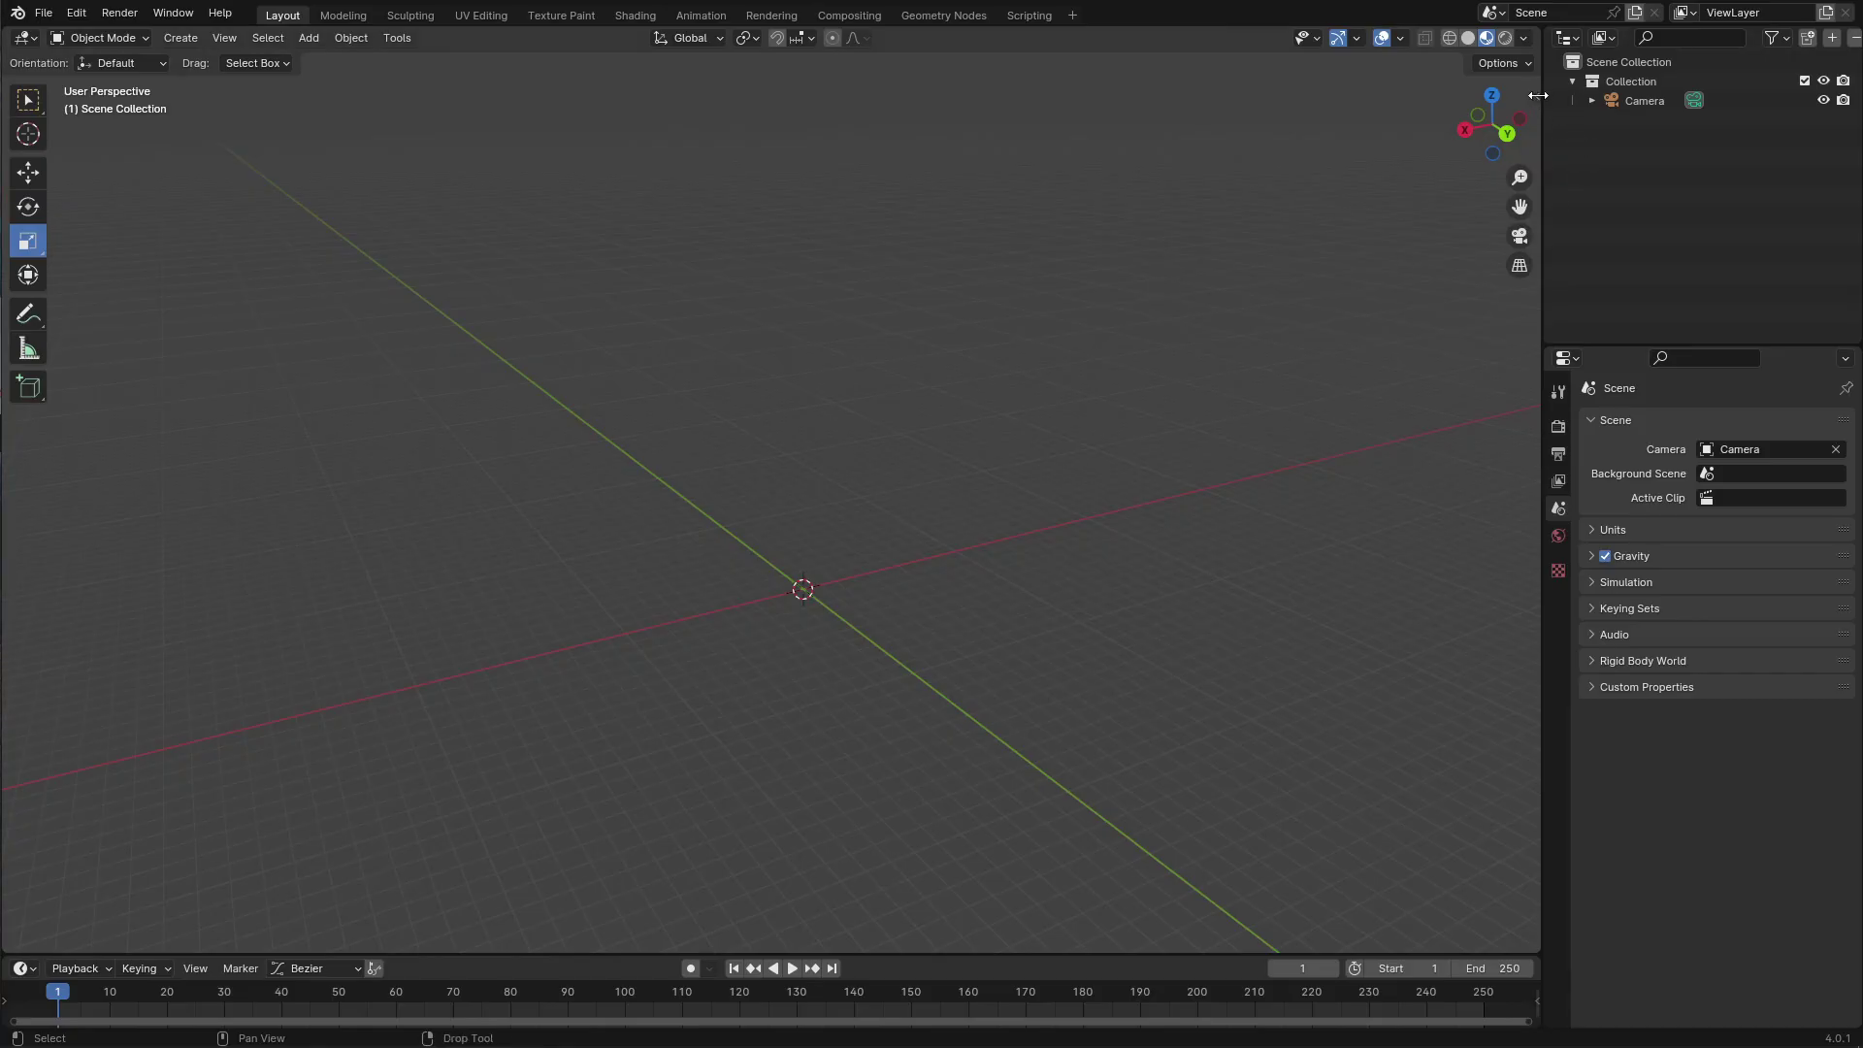
# Show the Blosm tab in the viewport sidebar and launch its Extent 'select' map picker
pyautogui.click(1538, 95)
pyautogui.click(1529, 398)
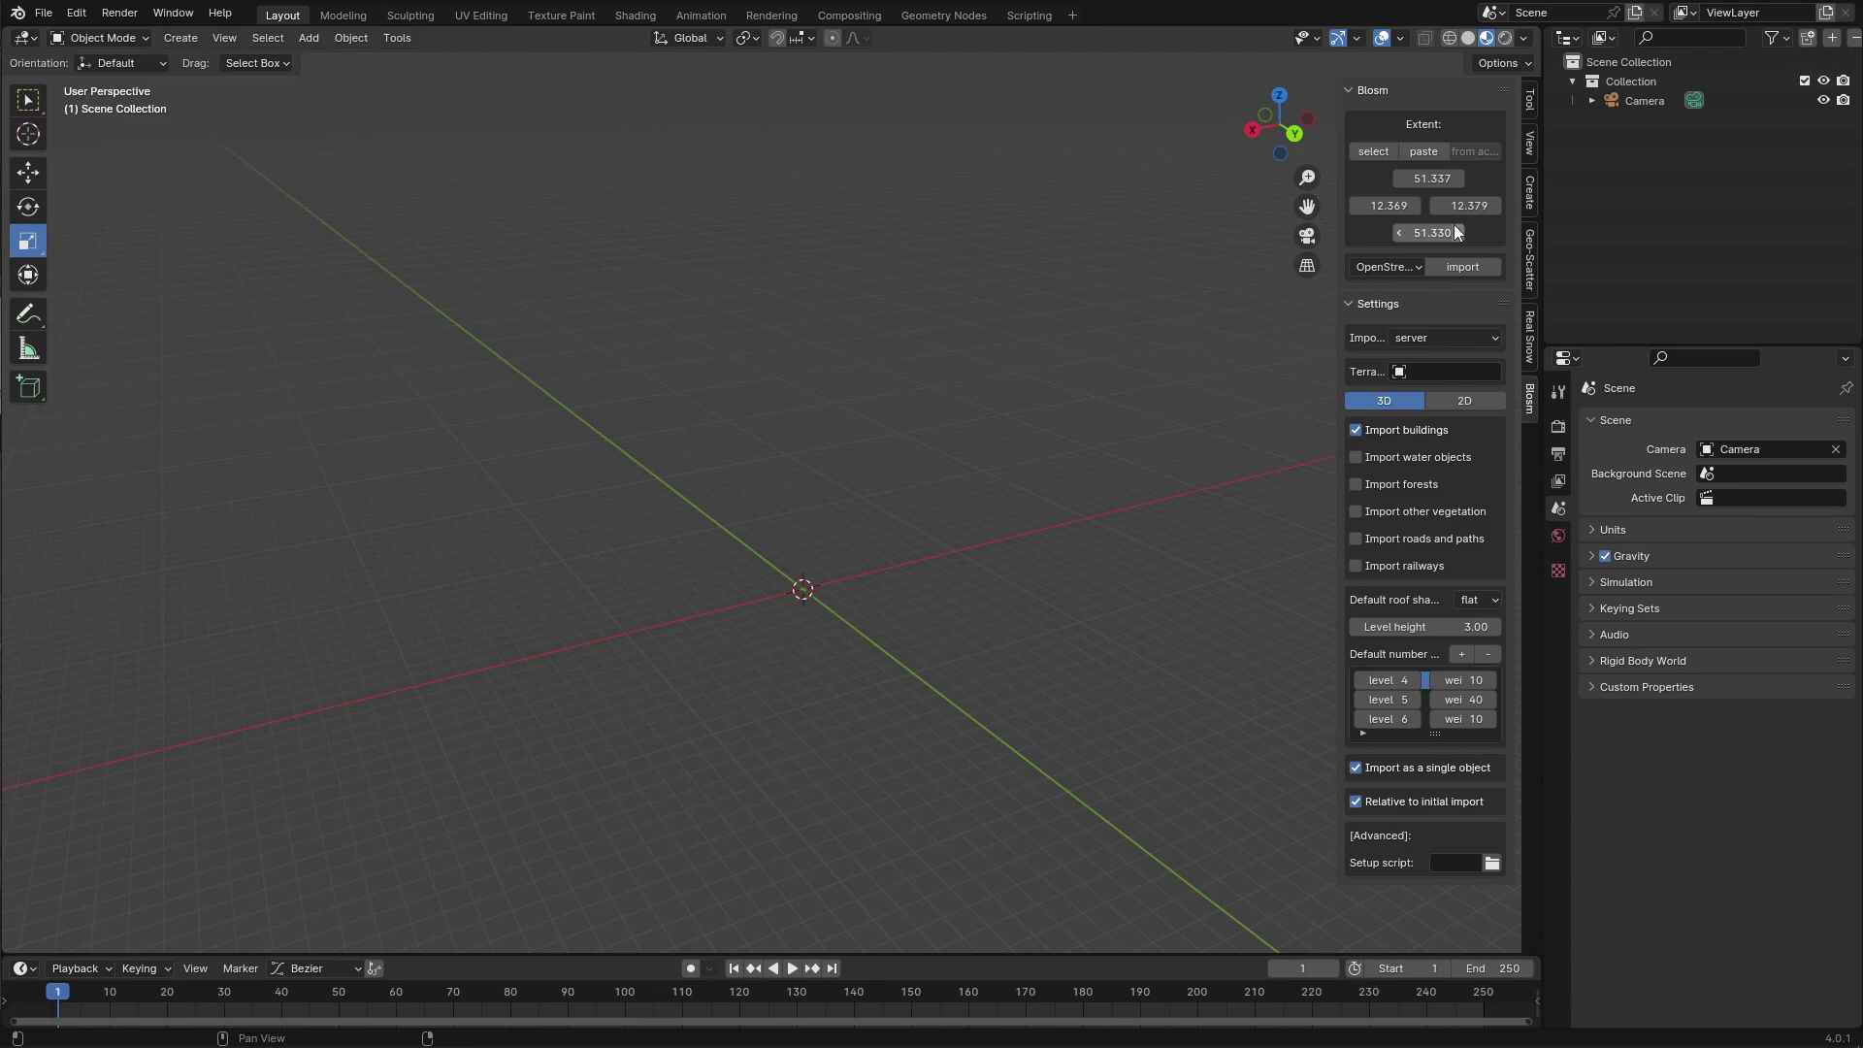
pyautogui.click(1371, 151)
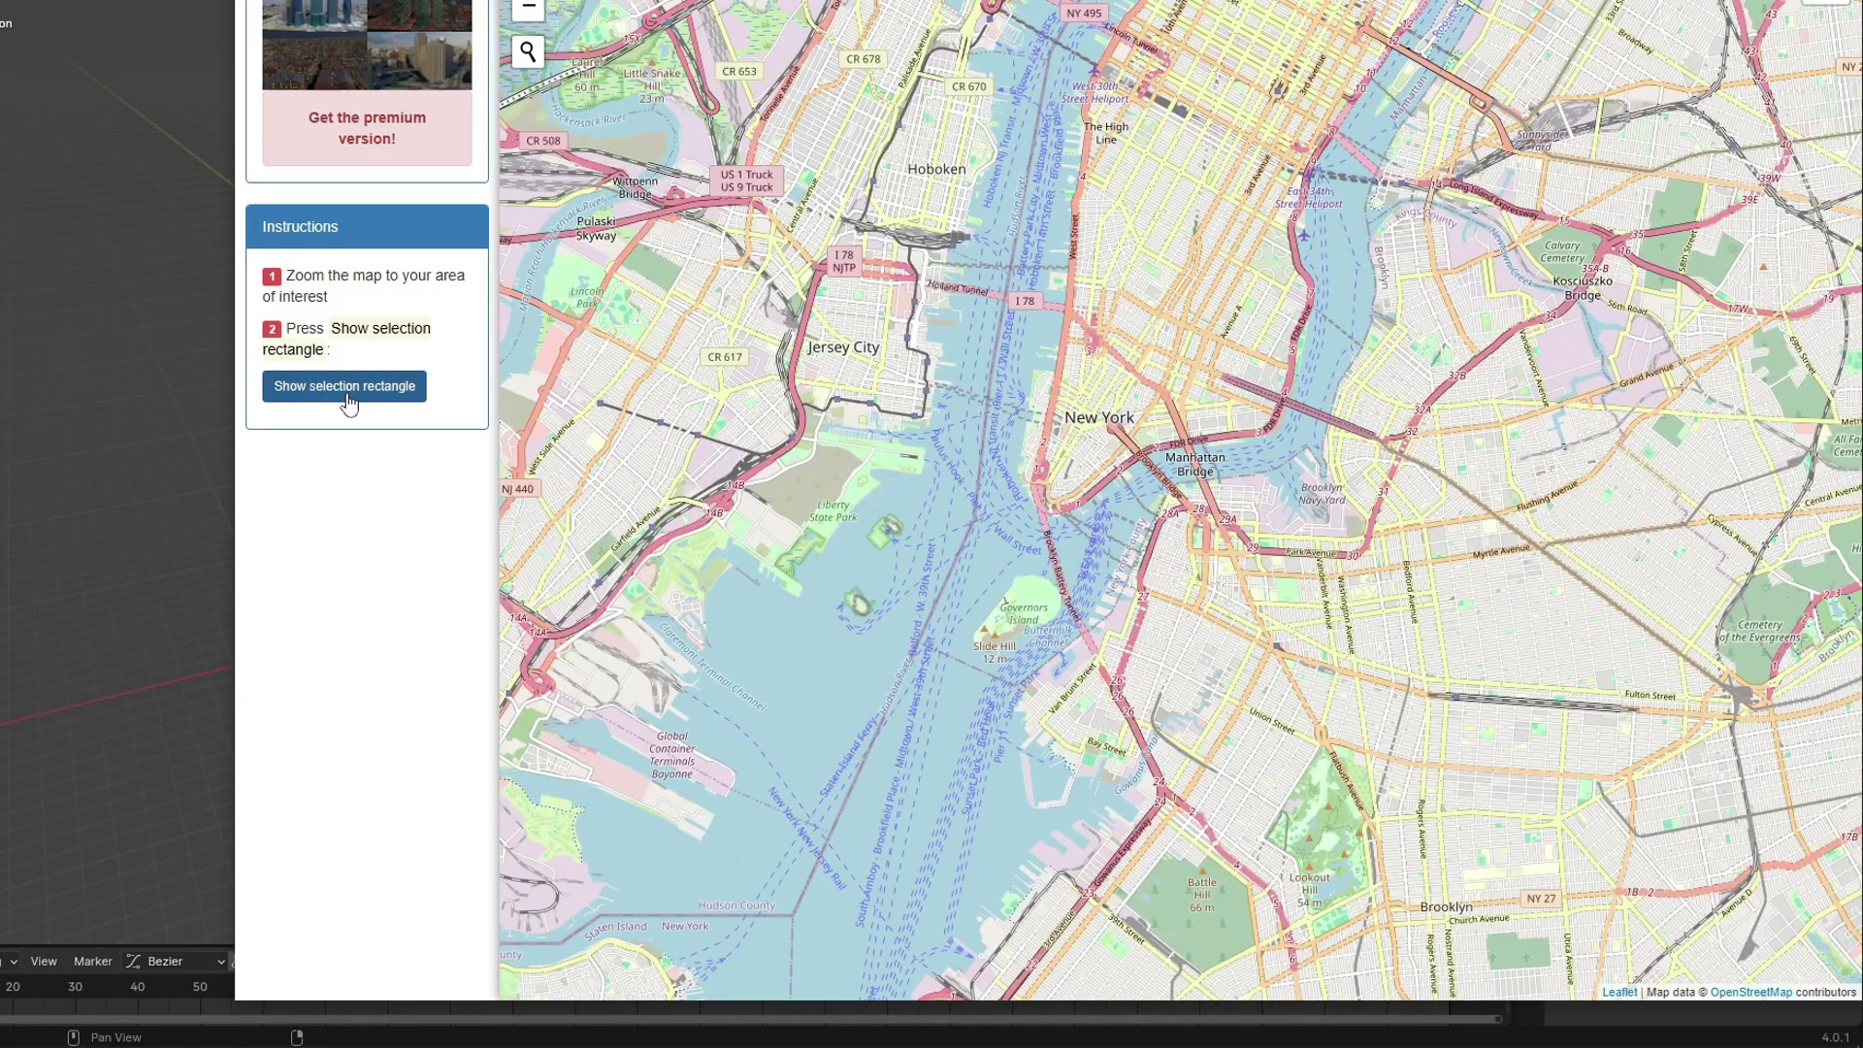
# Fit a 0.7 x 0.7 km selection rectangle over lower Manhattan around City Hall and copy its coordinates
pyautogui.click(345, 385)
pyautogui.moveTo(772, 154); pyautogui.dragTo(1063, 383)
pyautogui.scroll(2, 1062, 382)
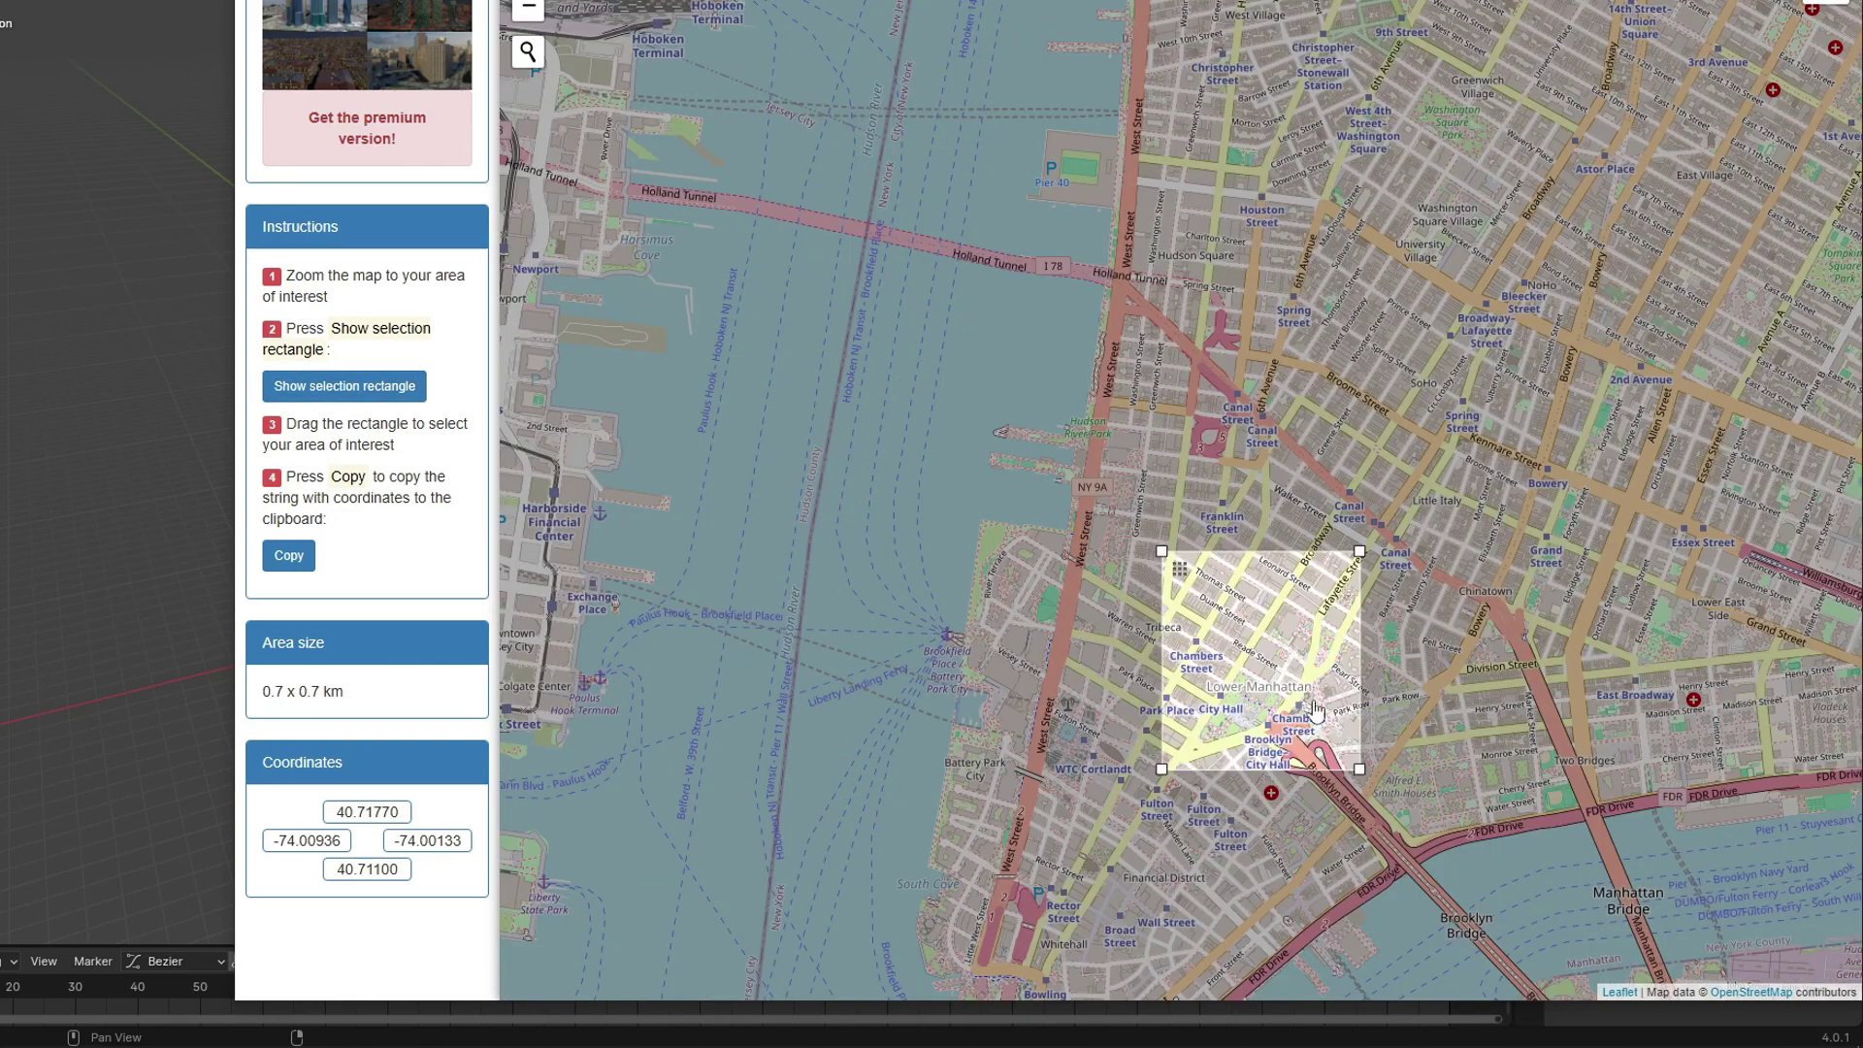
pyautogui.moveTo(1363, 767)
pyautogui.mouseDown()
pyautogui.moveTo(1368, 726)
pyautogui.moveTo(1368, 747)
pyautogui.mouseUp()
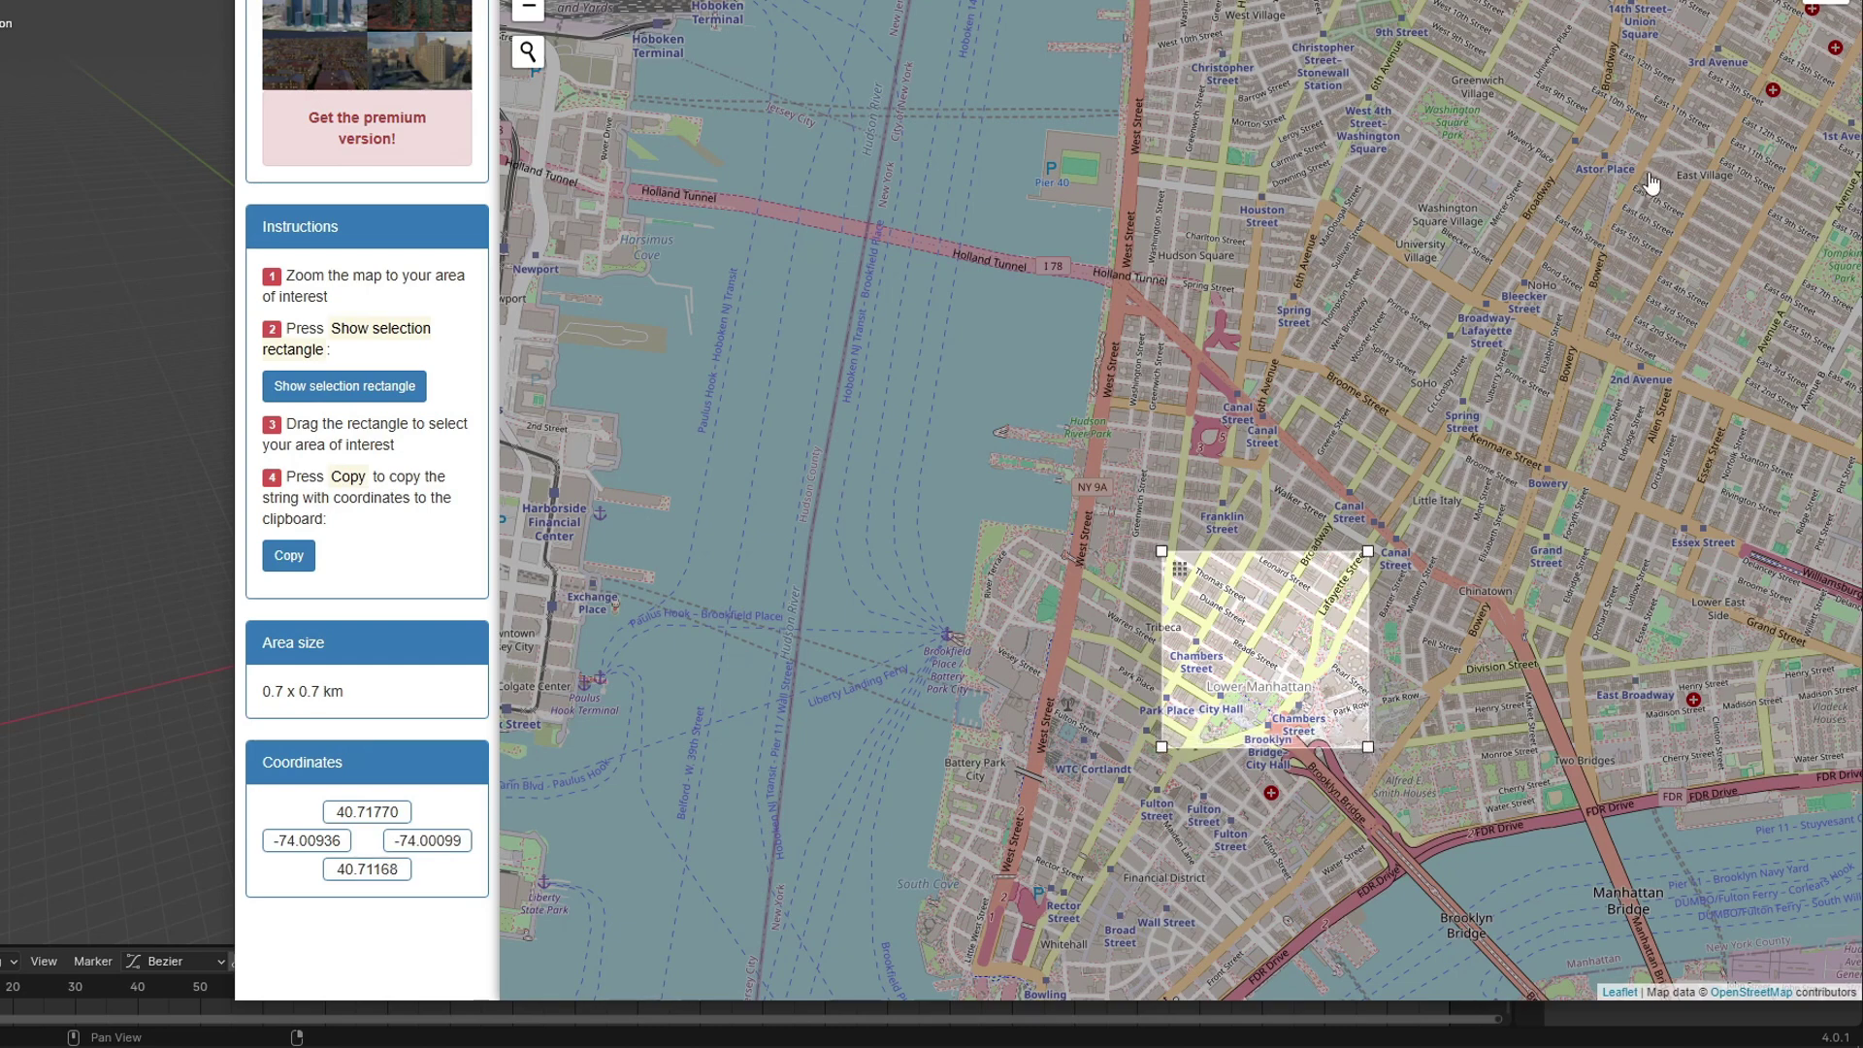
pyautogui.click(288, 555)
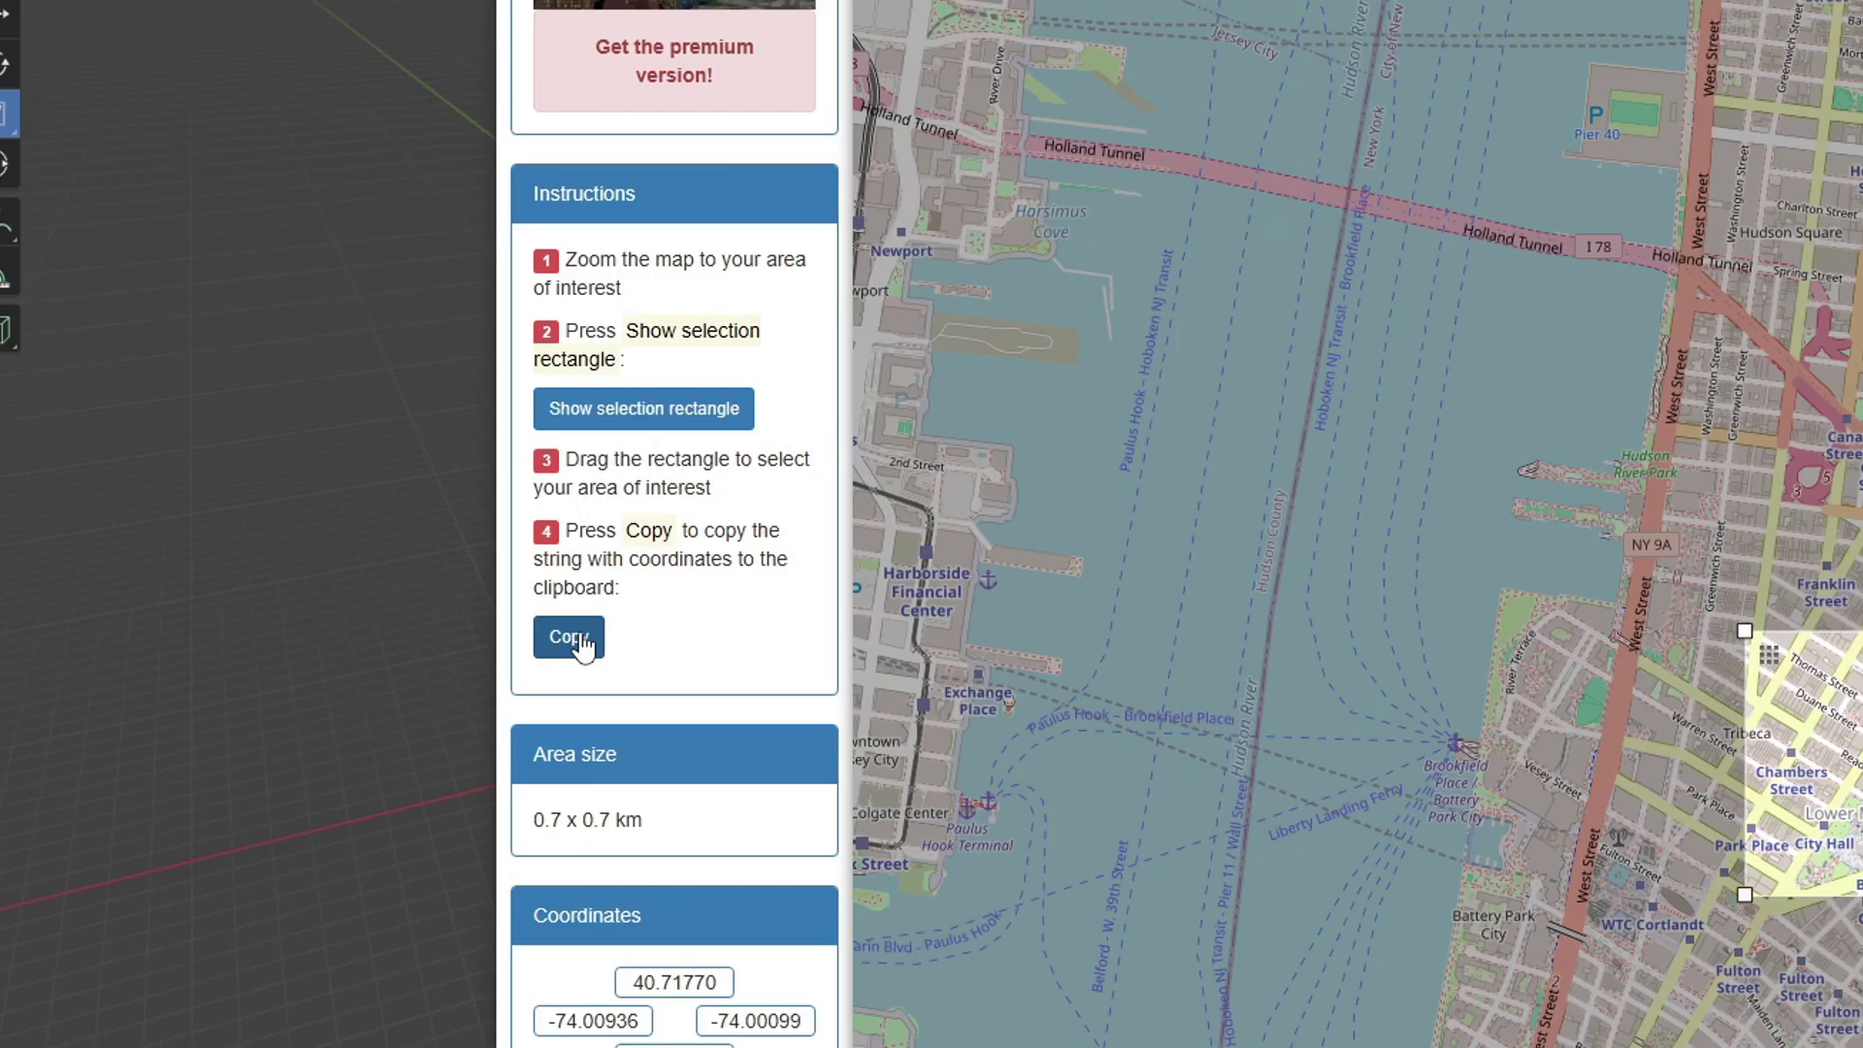
# Fill in the chosen extent and import the lower Manhattan buildings as map_22.osm_buildings
pyautogui.click(288, 555)
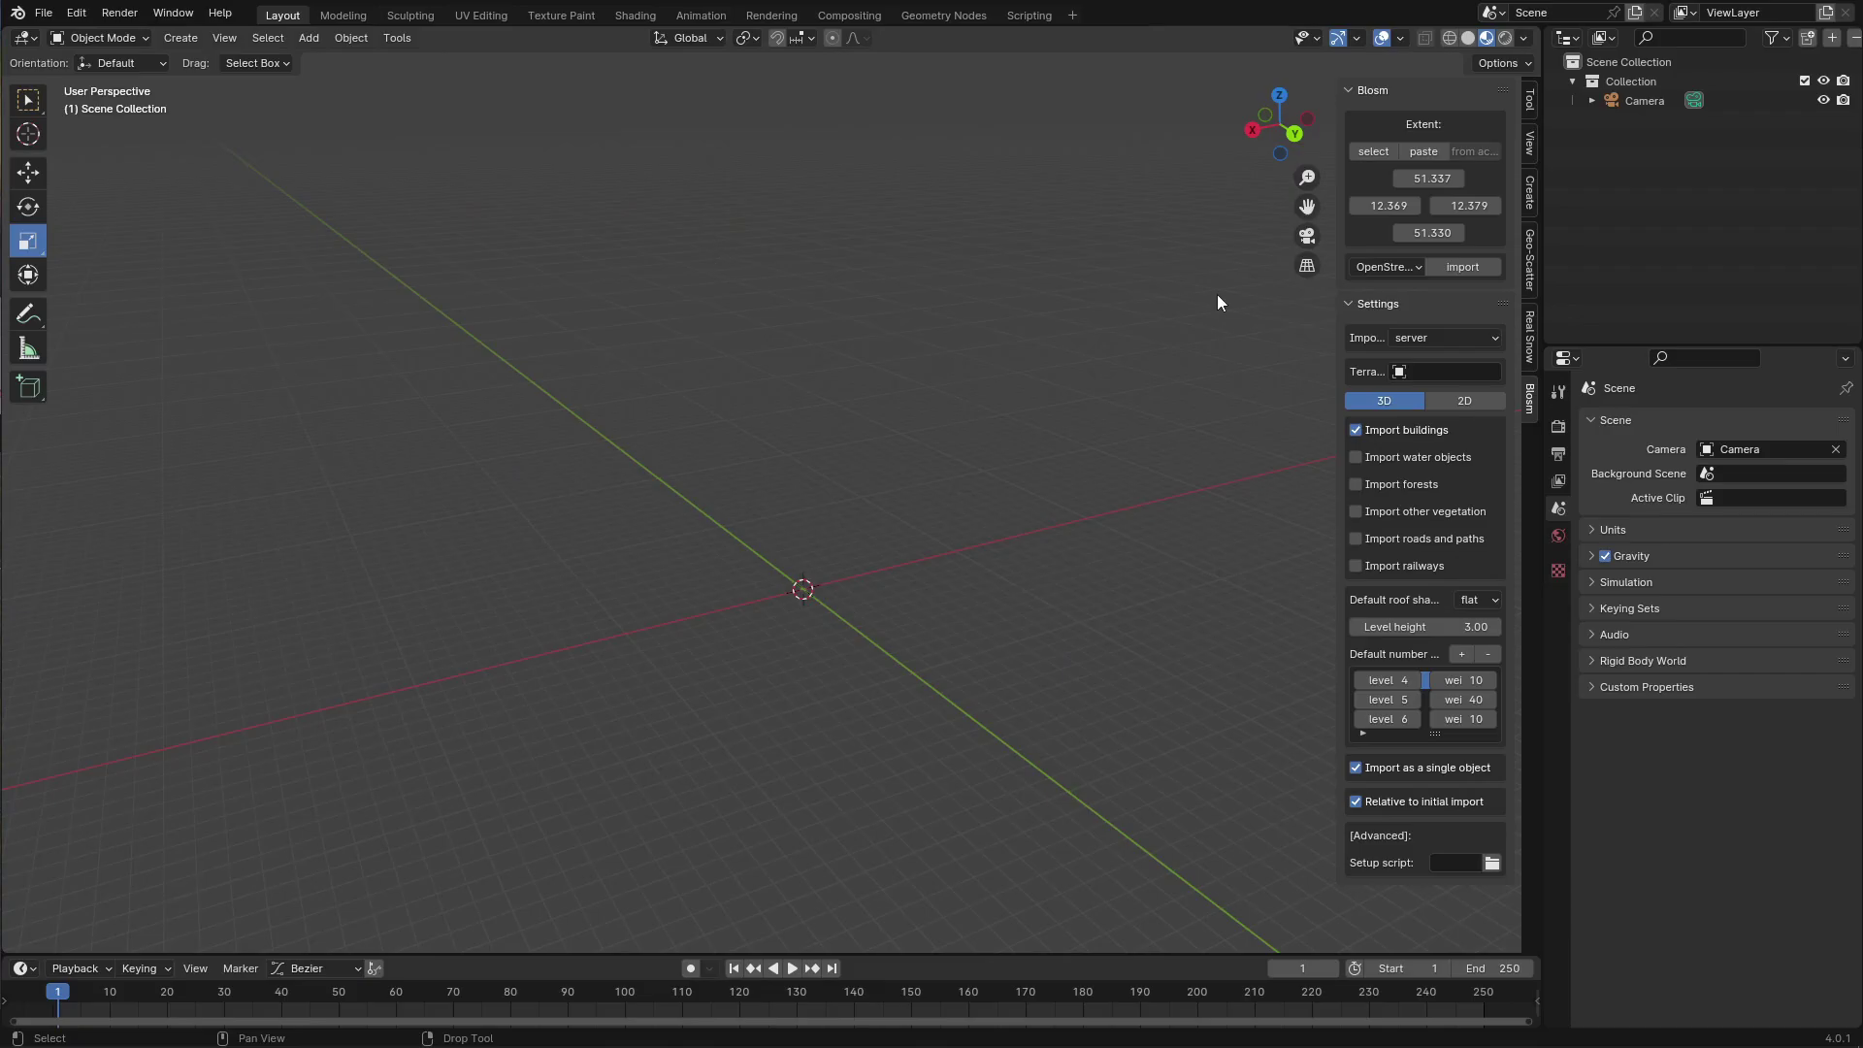
pyautogui.click(1471, 272)
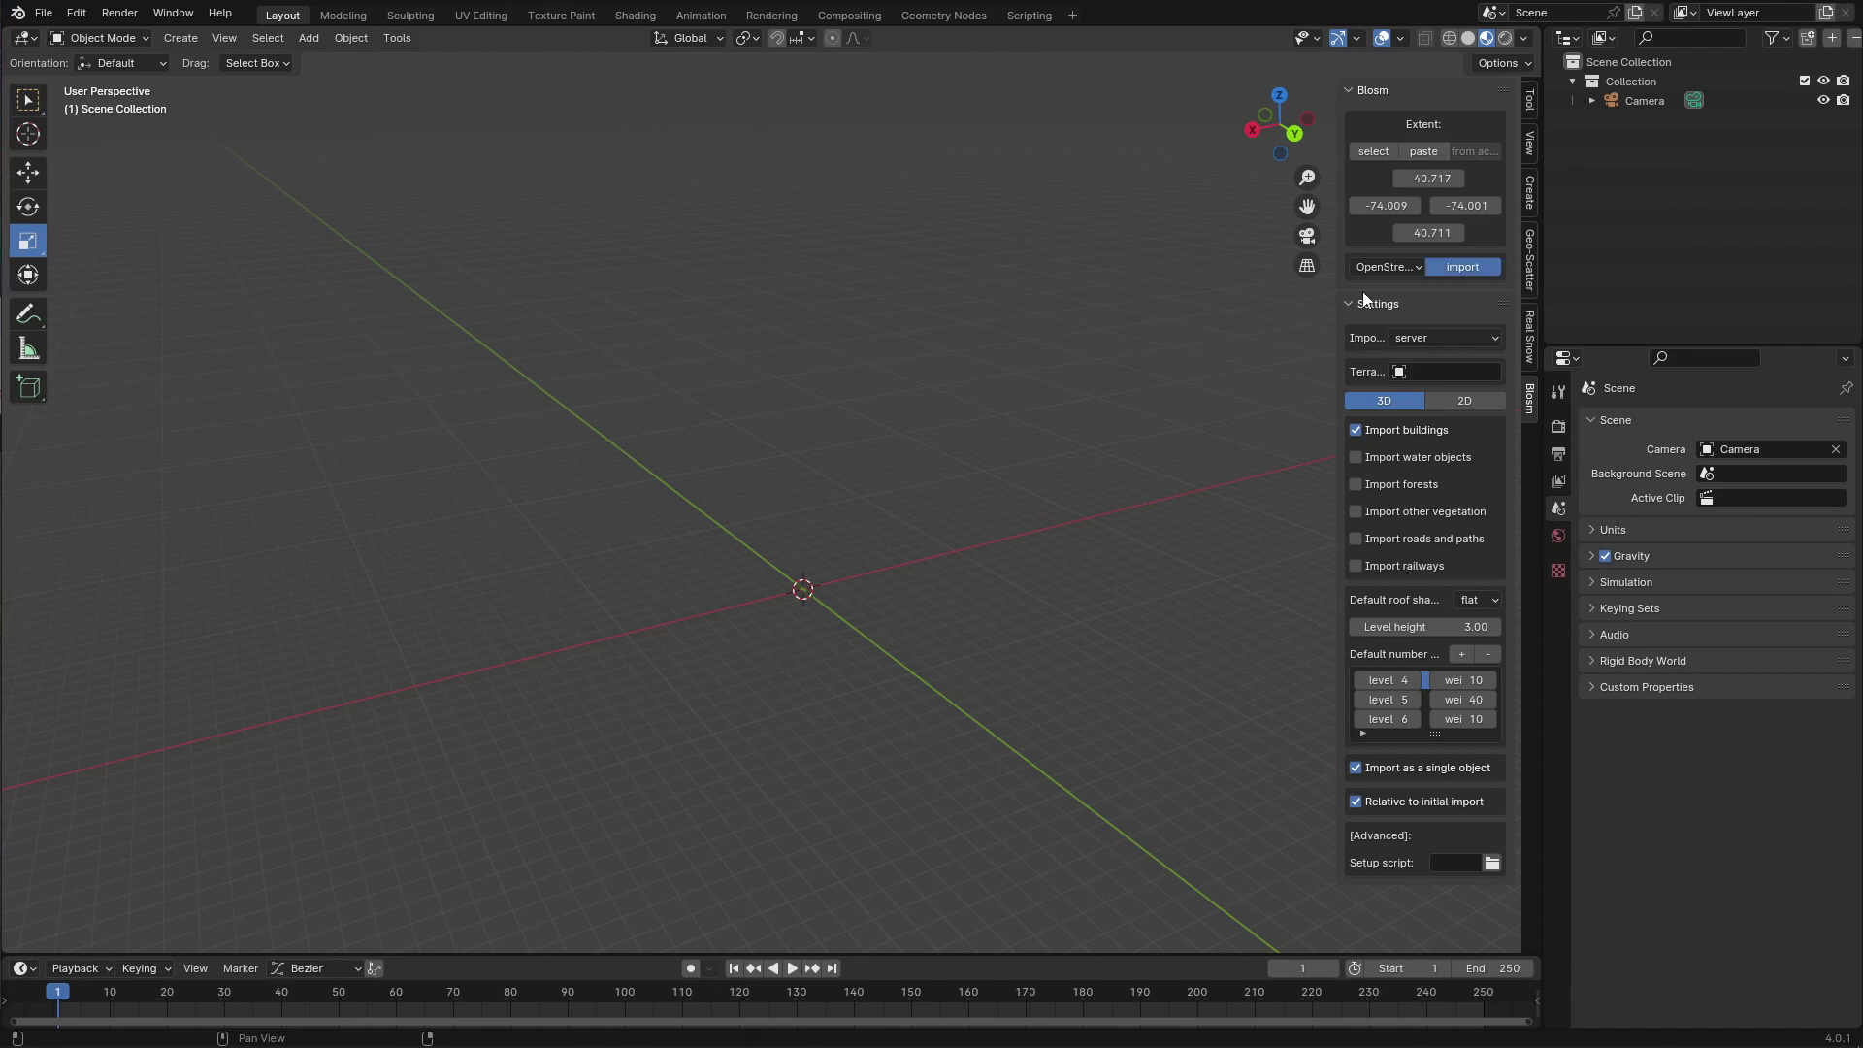
pyautogui.scroll(-15, 1085, 320)
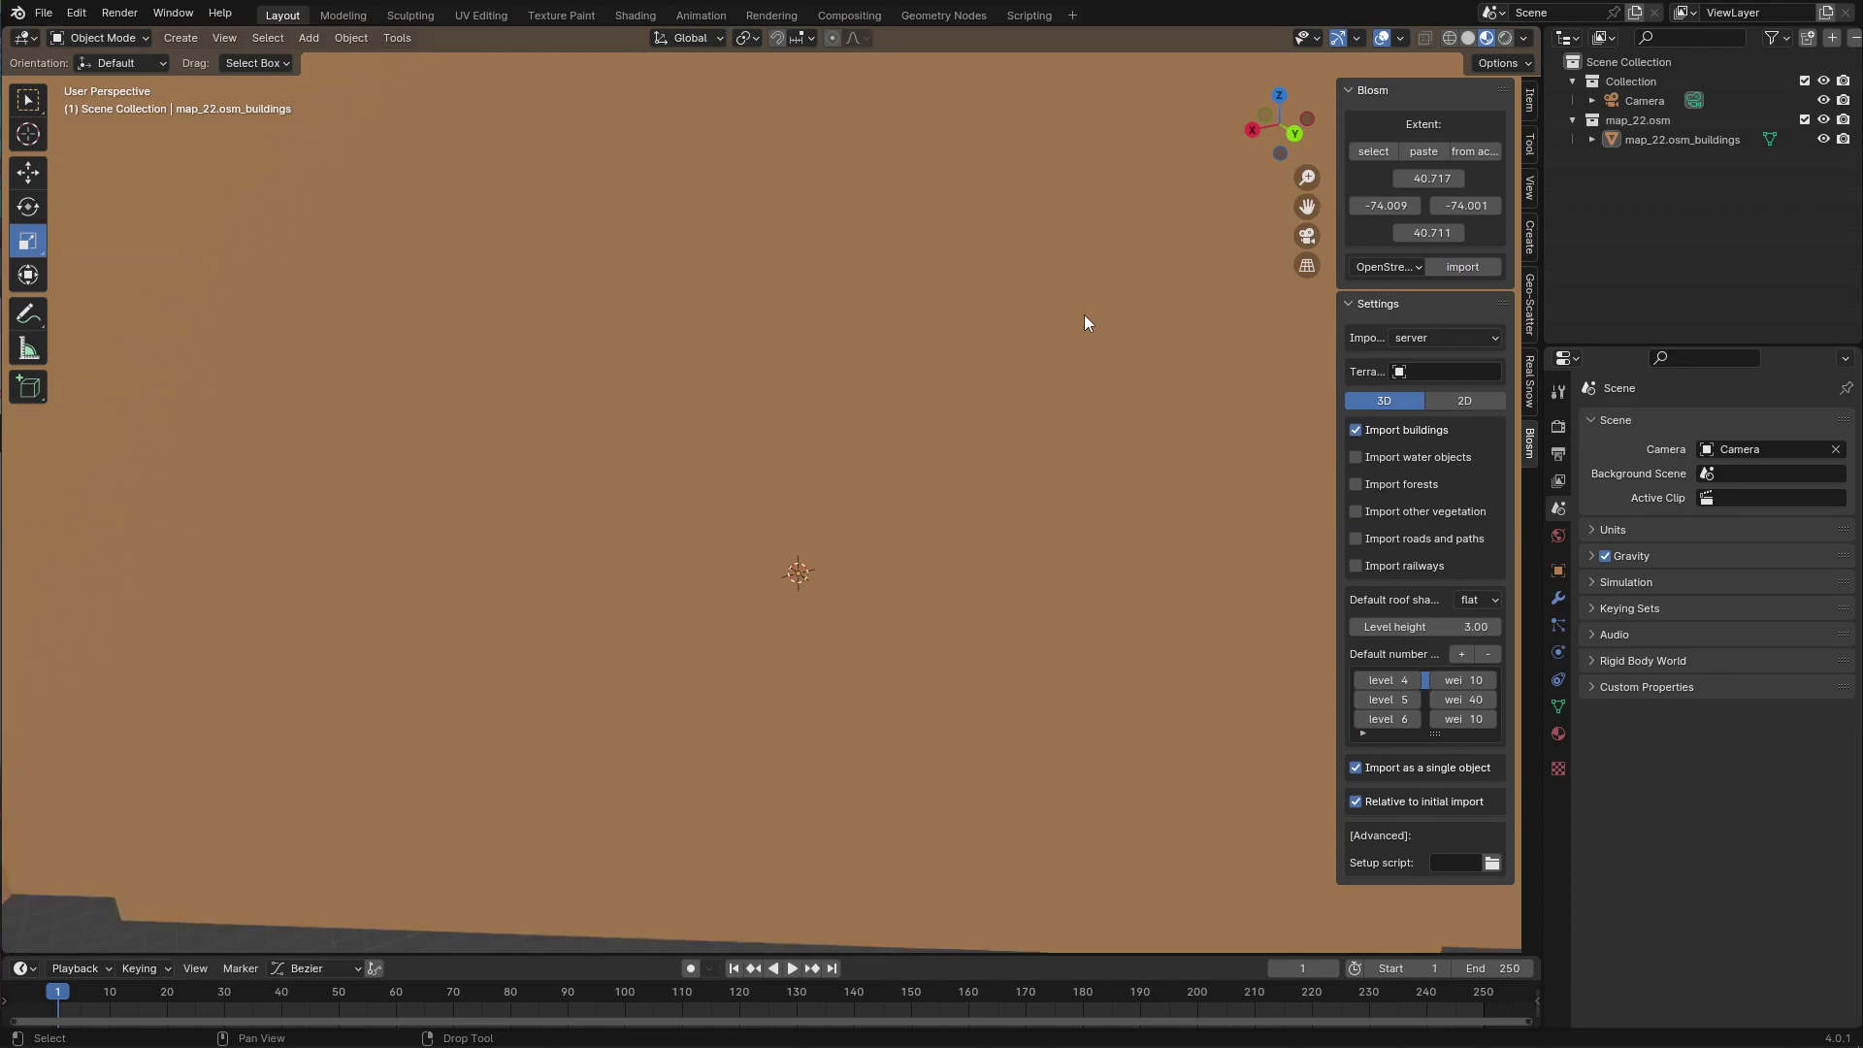
pyautogui.scroll(3, 1068, 335)
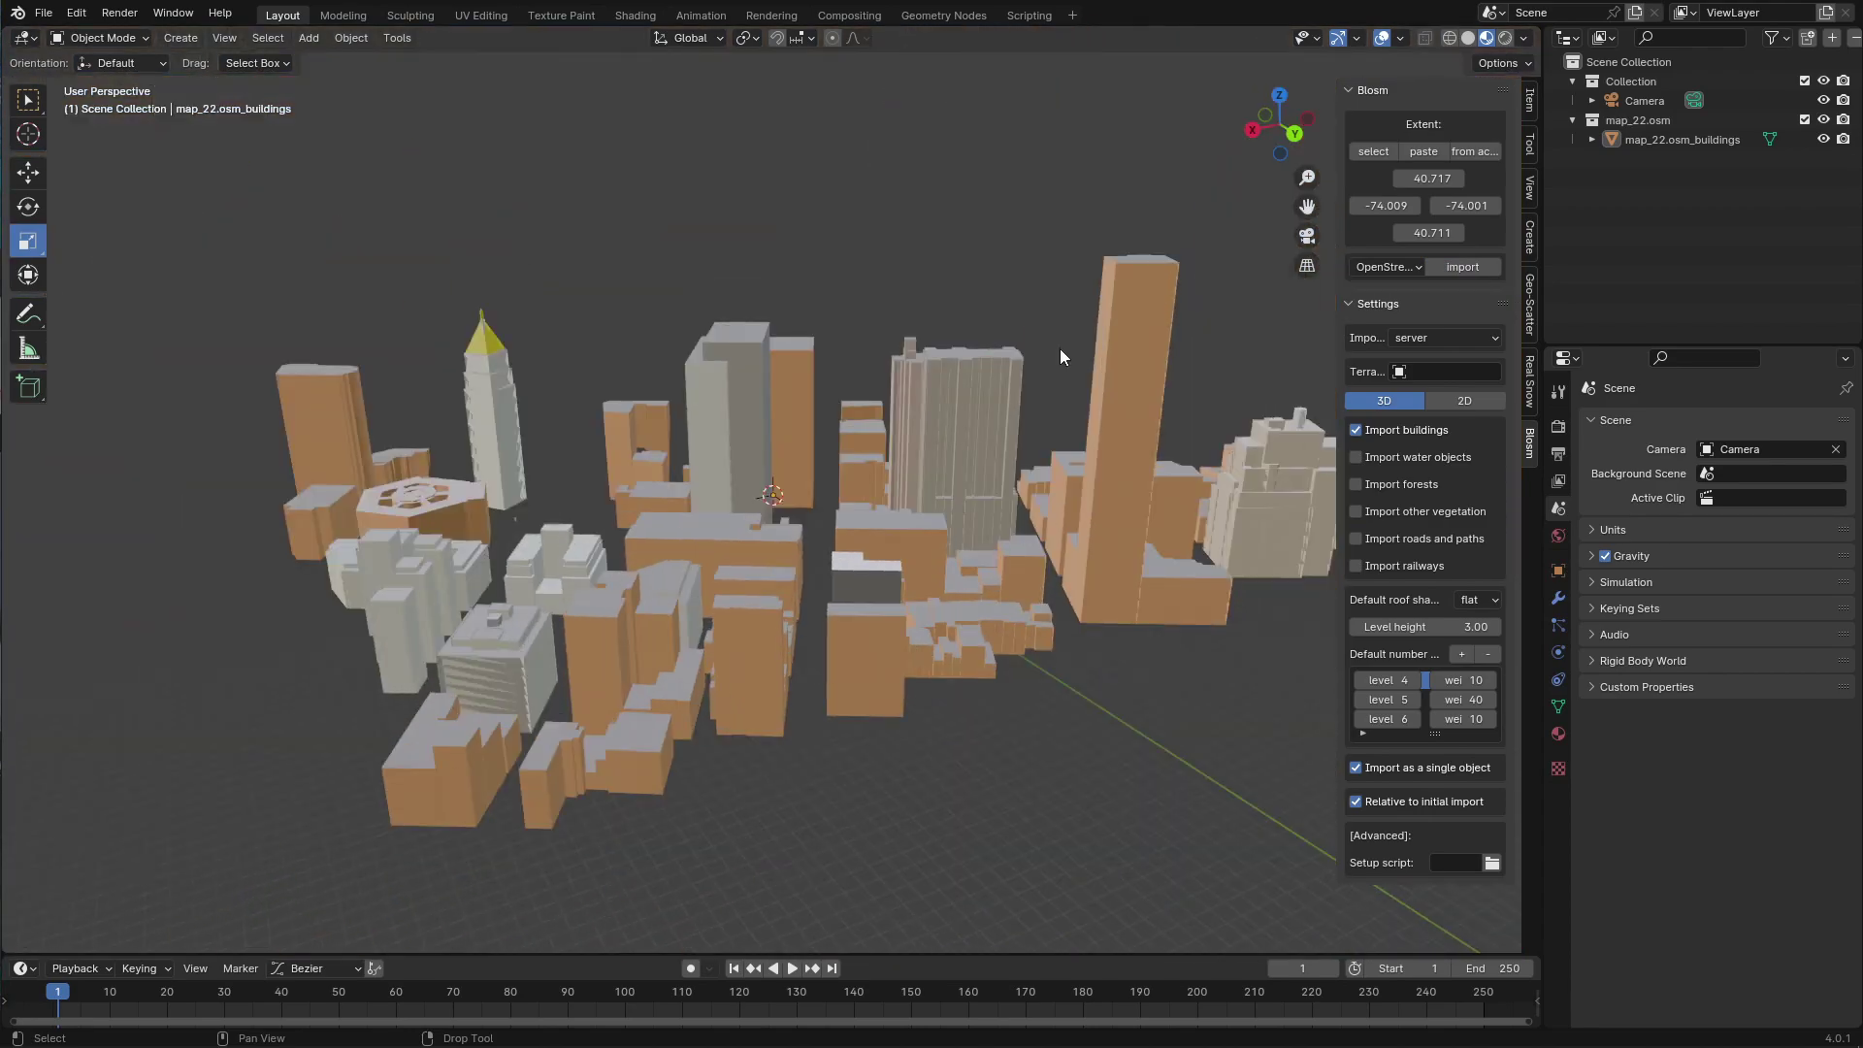
# Enter 10000 as the viewport's Clip End in the sidebar View settings
pyautogui.click(1529, 187)
pyautogui.doubleClick(1485, 159)
pyautogui.write('10000')
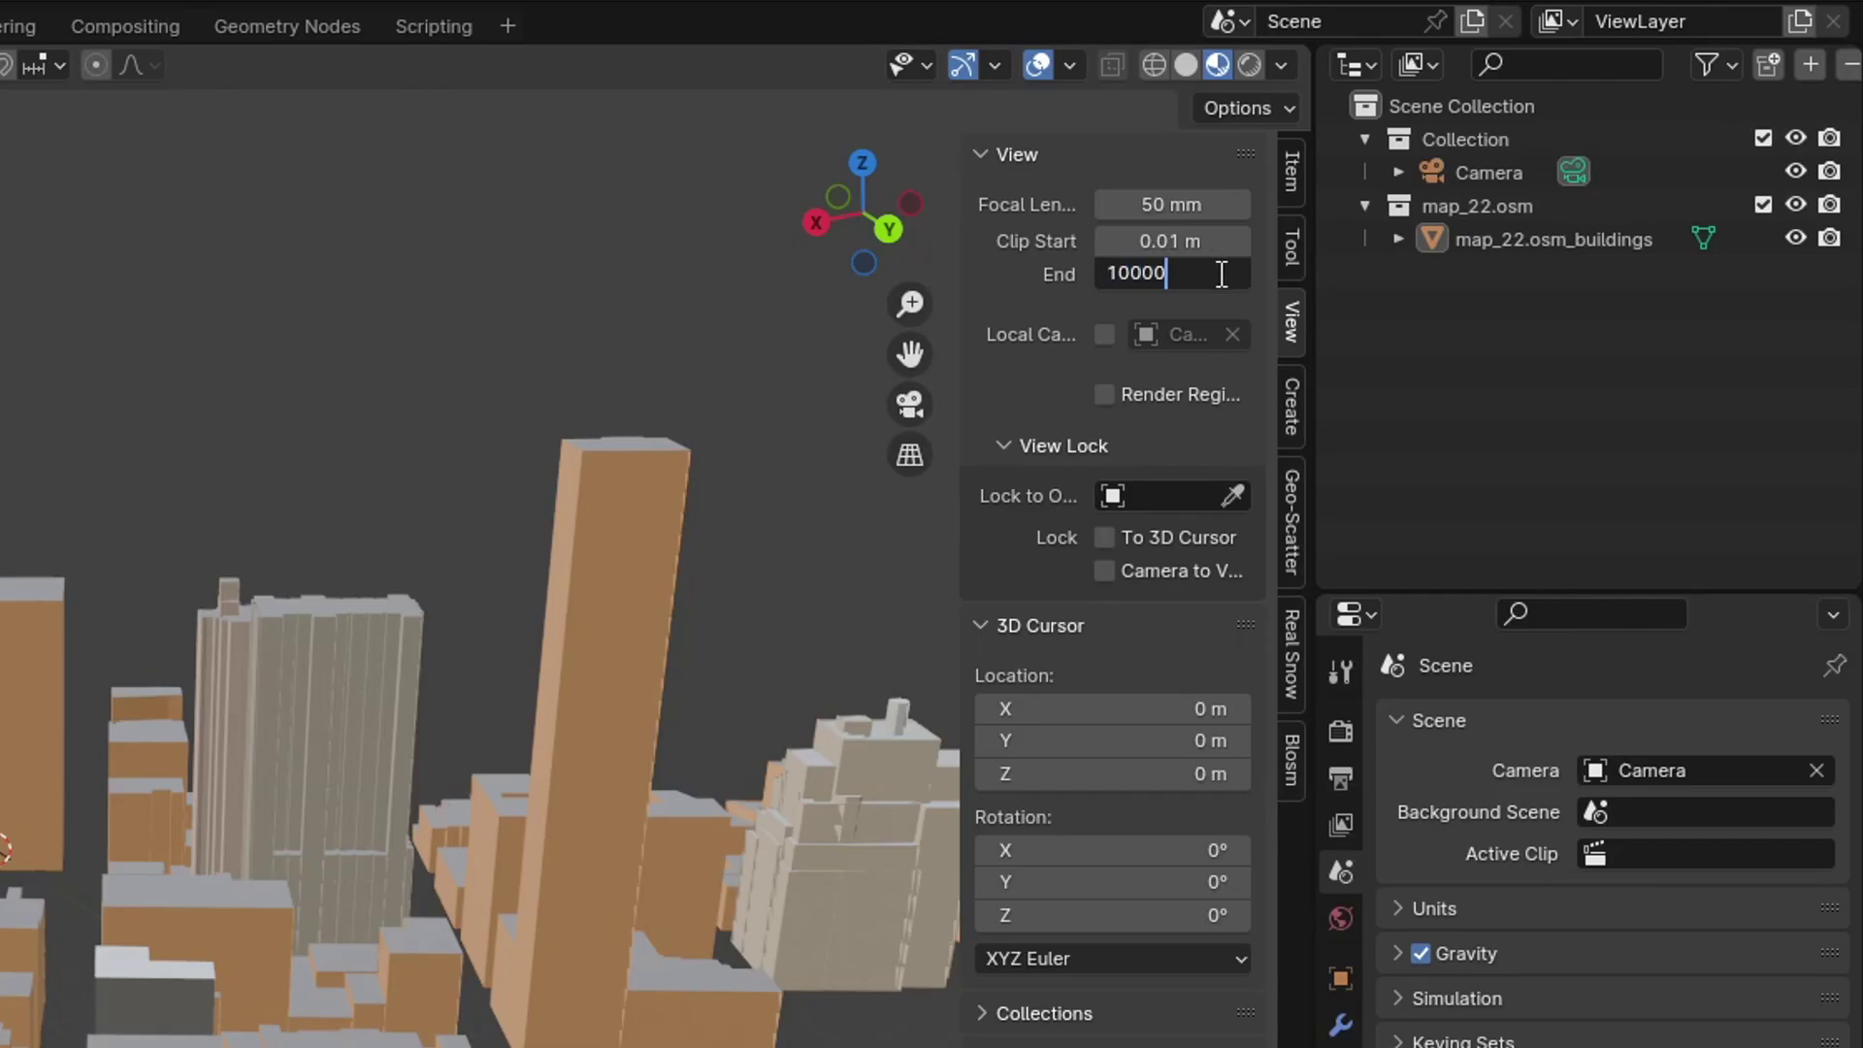
# Confirm the 10000 m Clip End and set the viewport Clip Start to 1 m
pyautogui.press('Return')
pyautogui.doubleClick(1194, 242)
pyautogui.write('1')
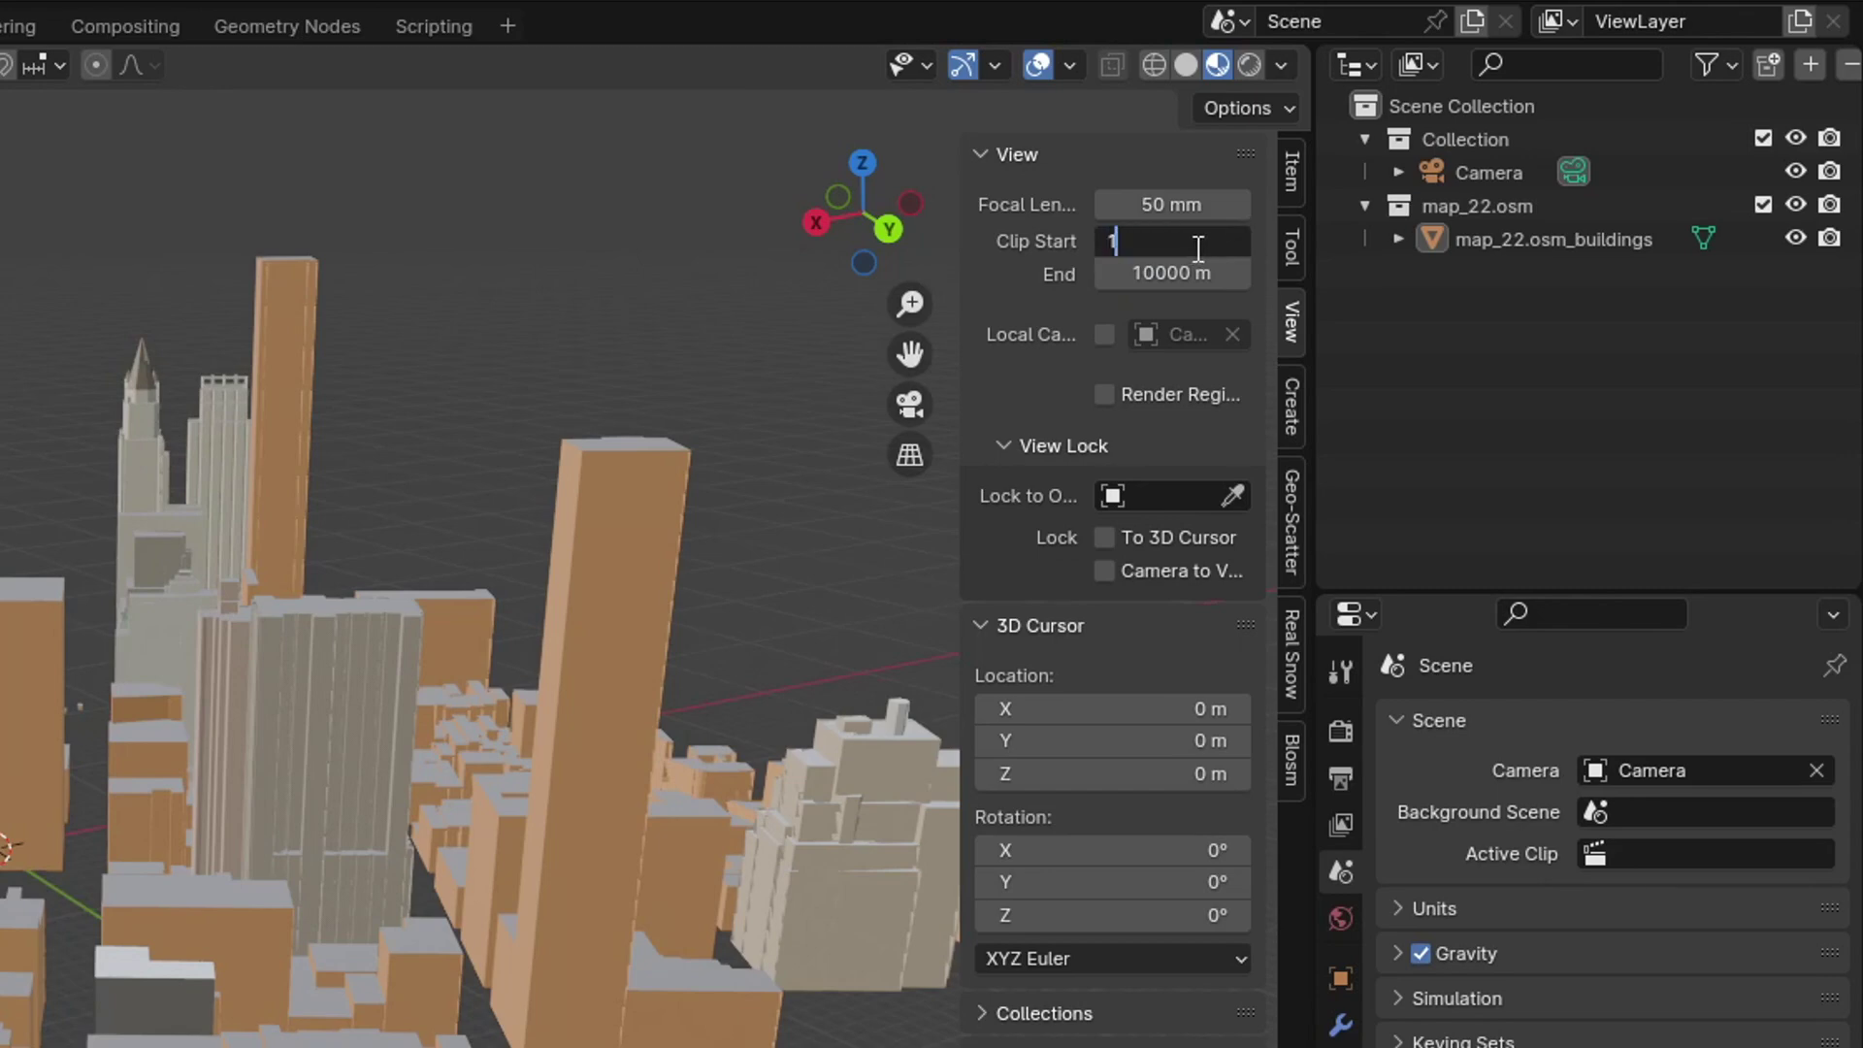
pyautogui.press('Return')
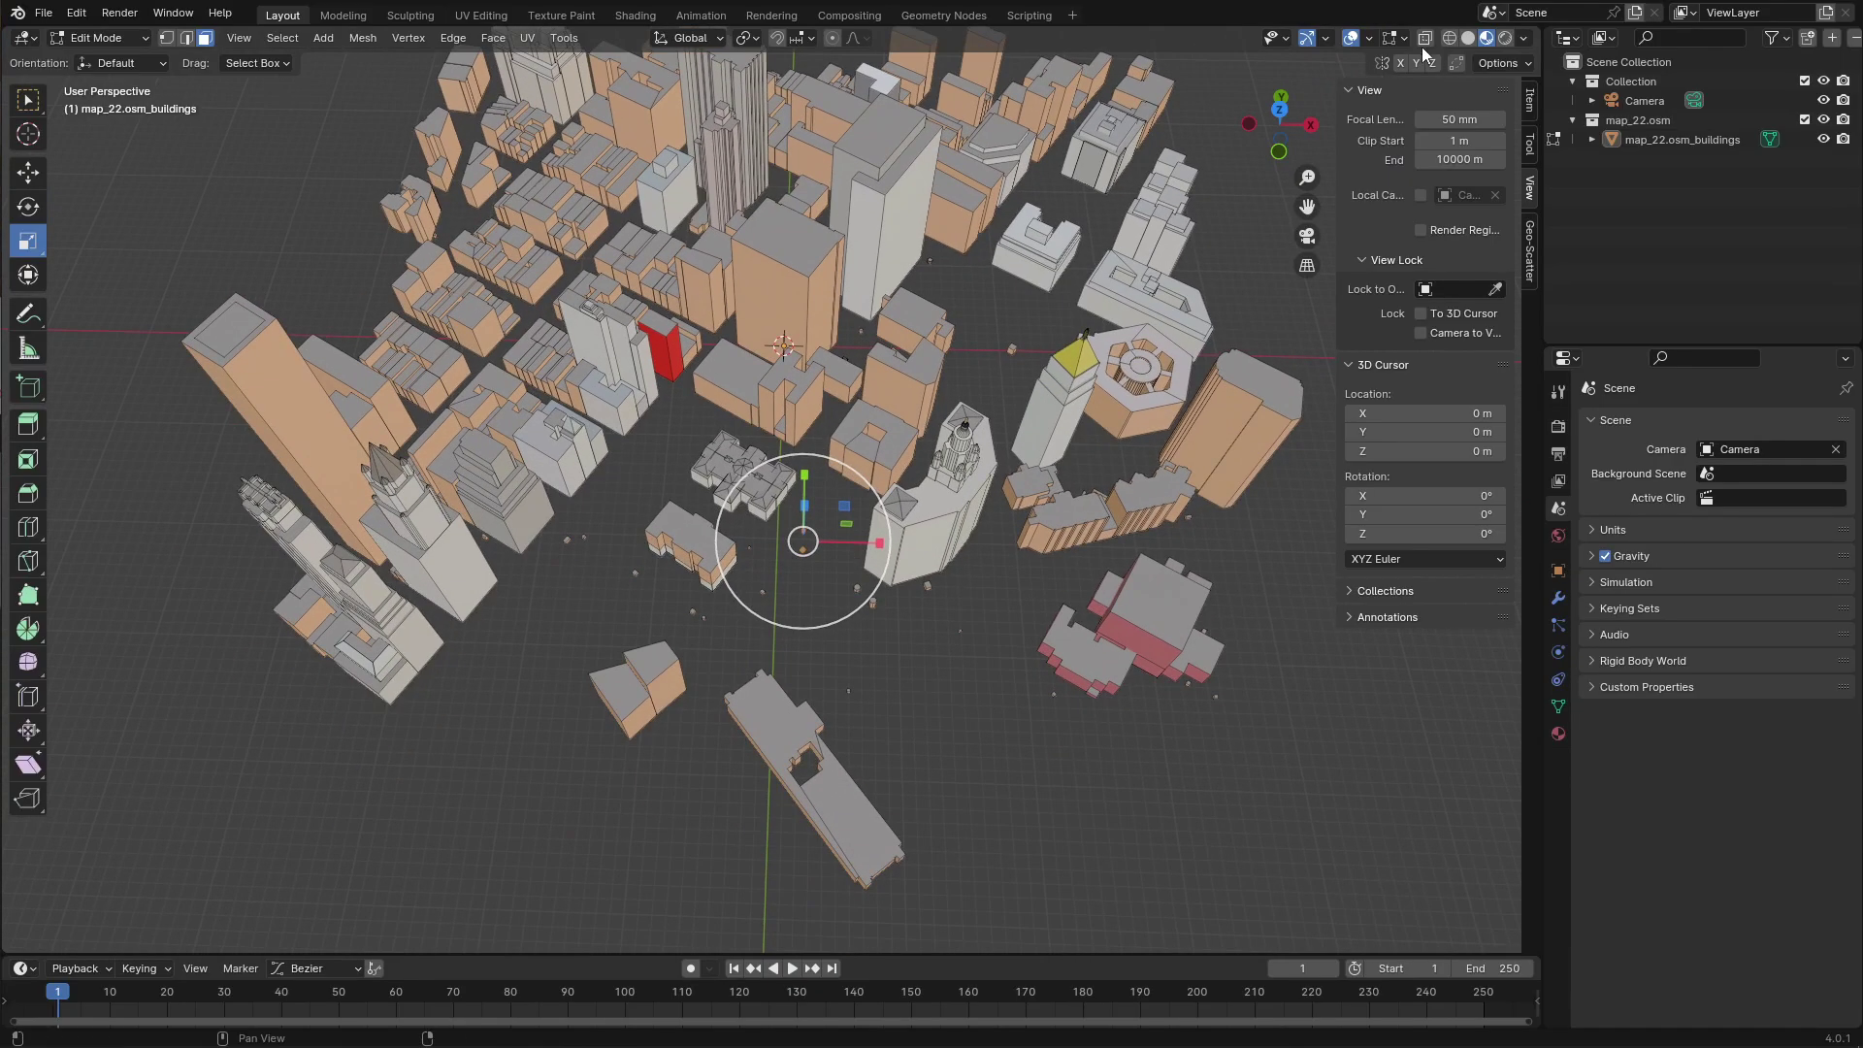
# With X-ray on, box-select the small stray fragments near the centre of the buildings
pyautogui.scroll(3, 815, 766)
pyautogui.hotkey('alt', 'z')
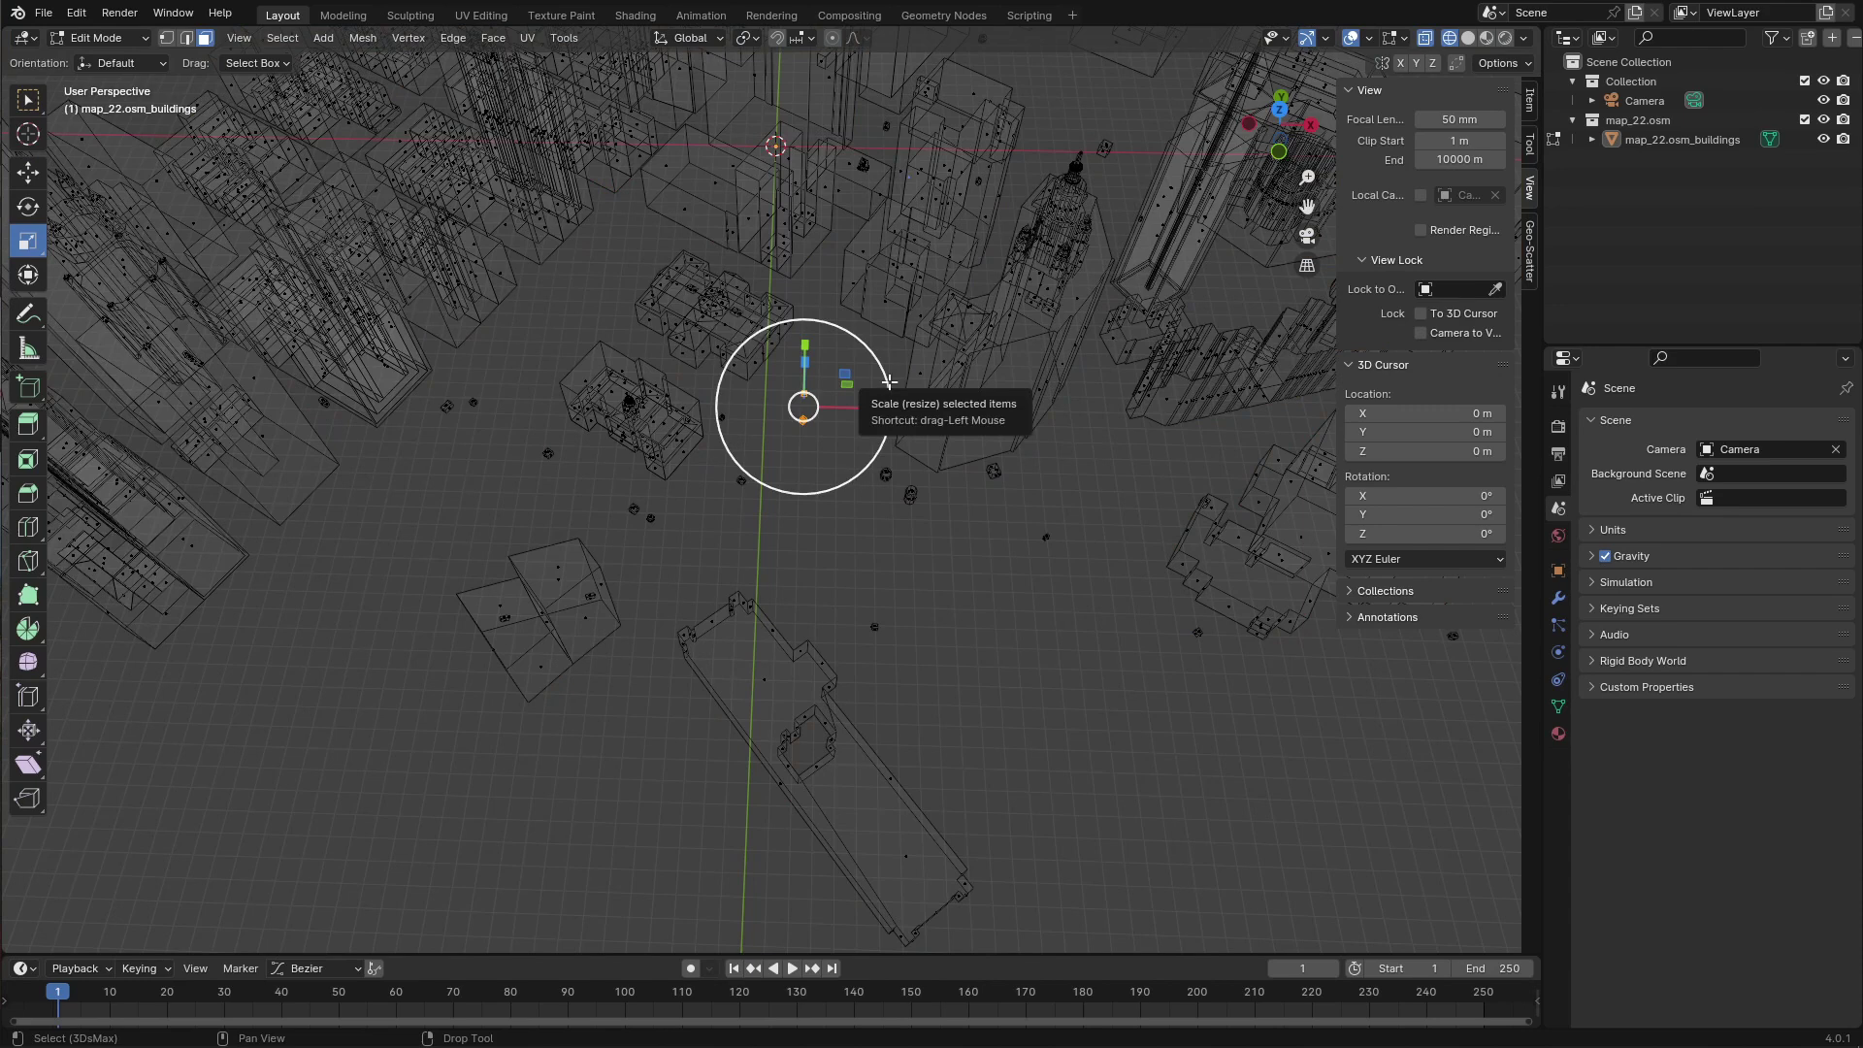
pyautogui.moveTo(711, 517); pyautogui.dragTo(763, 400)
pyautogui.moveTo(924, 466); pyautogui.dragTo(820, 558)
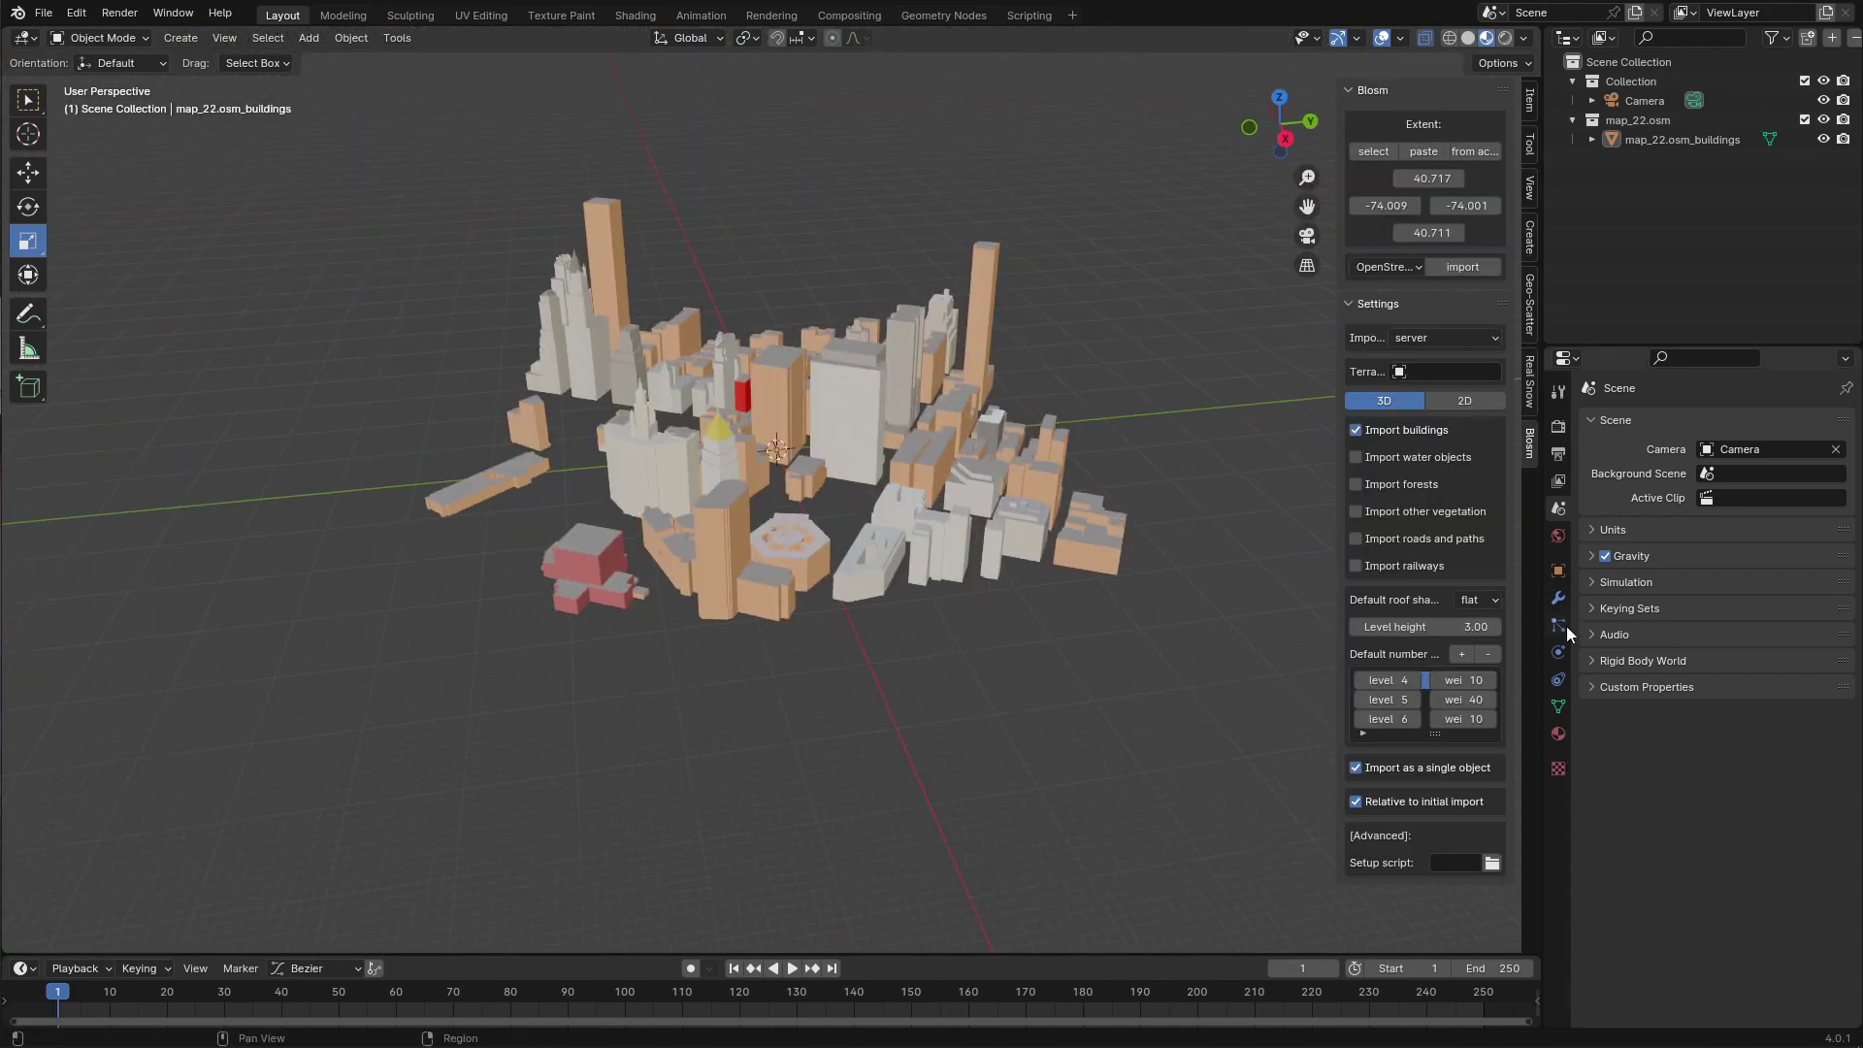
# Assign the wall material to all faces of the building mesh
pyautogui.click(1559, 735)
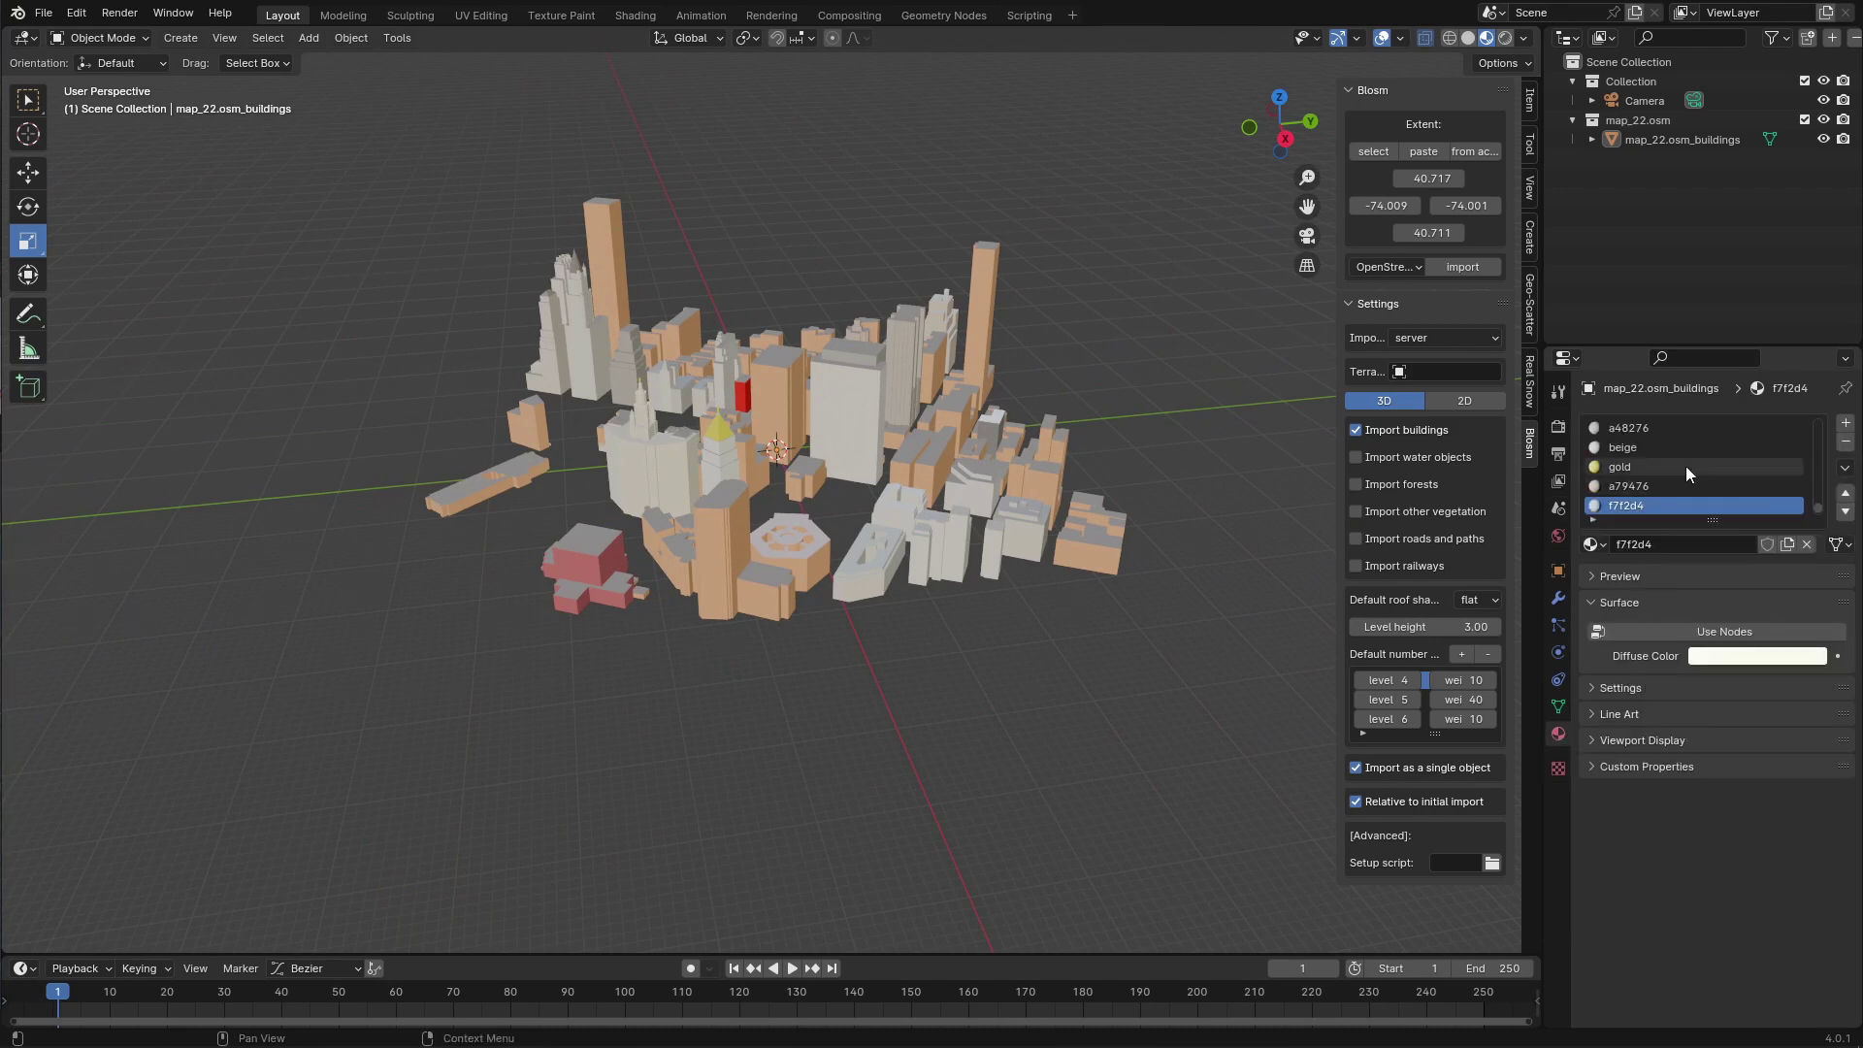
pyautogui.click(1640, 428)
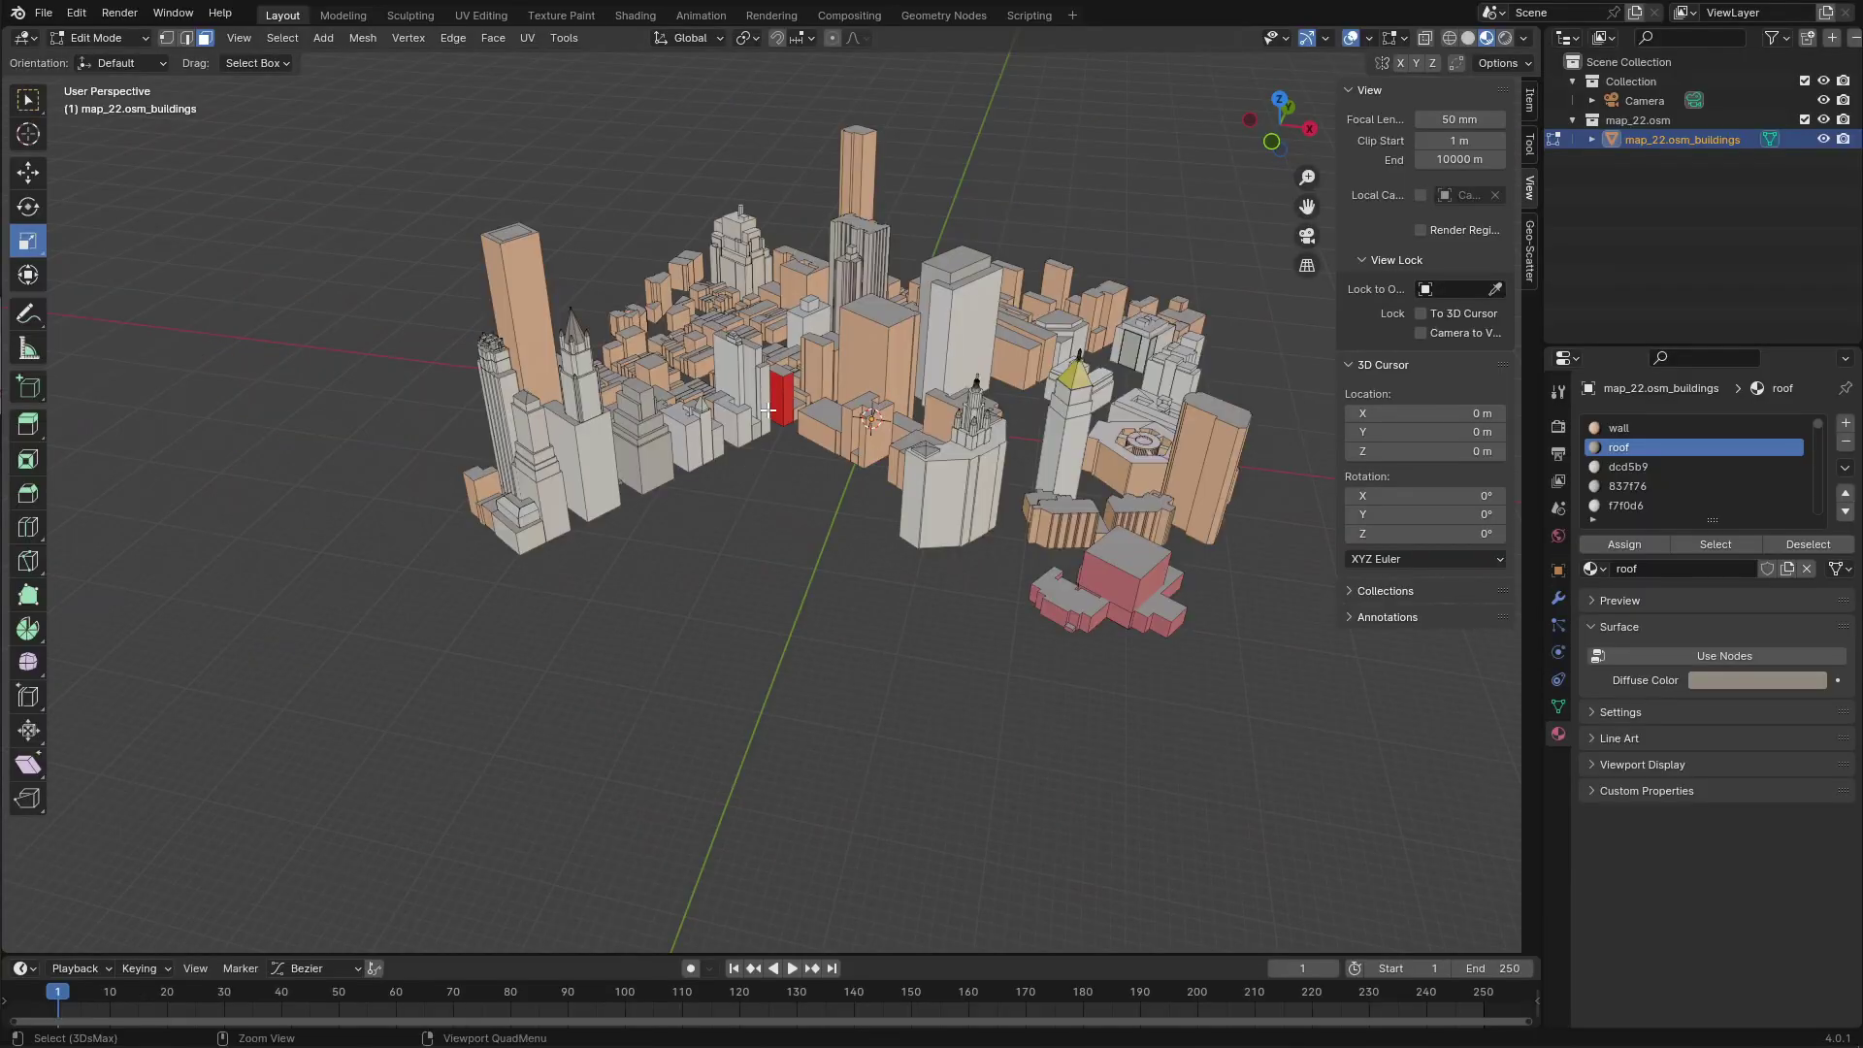
pyautogui.click(1620, 429)
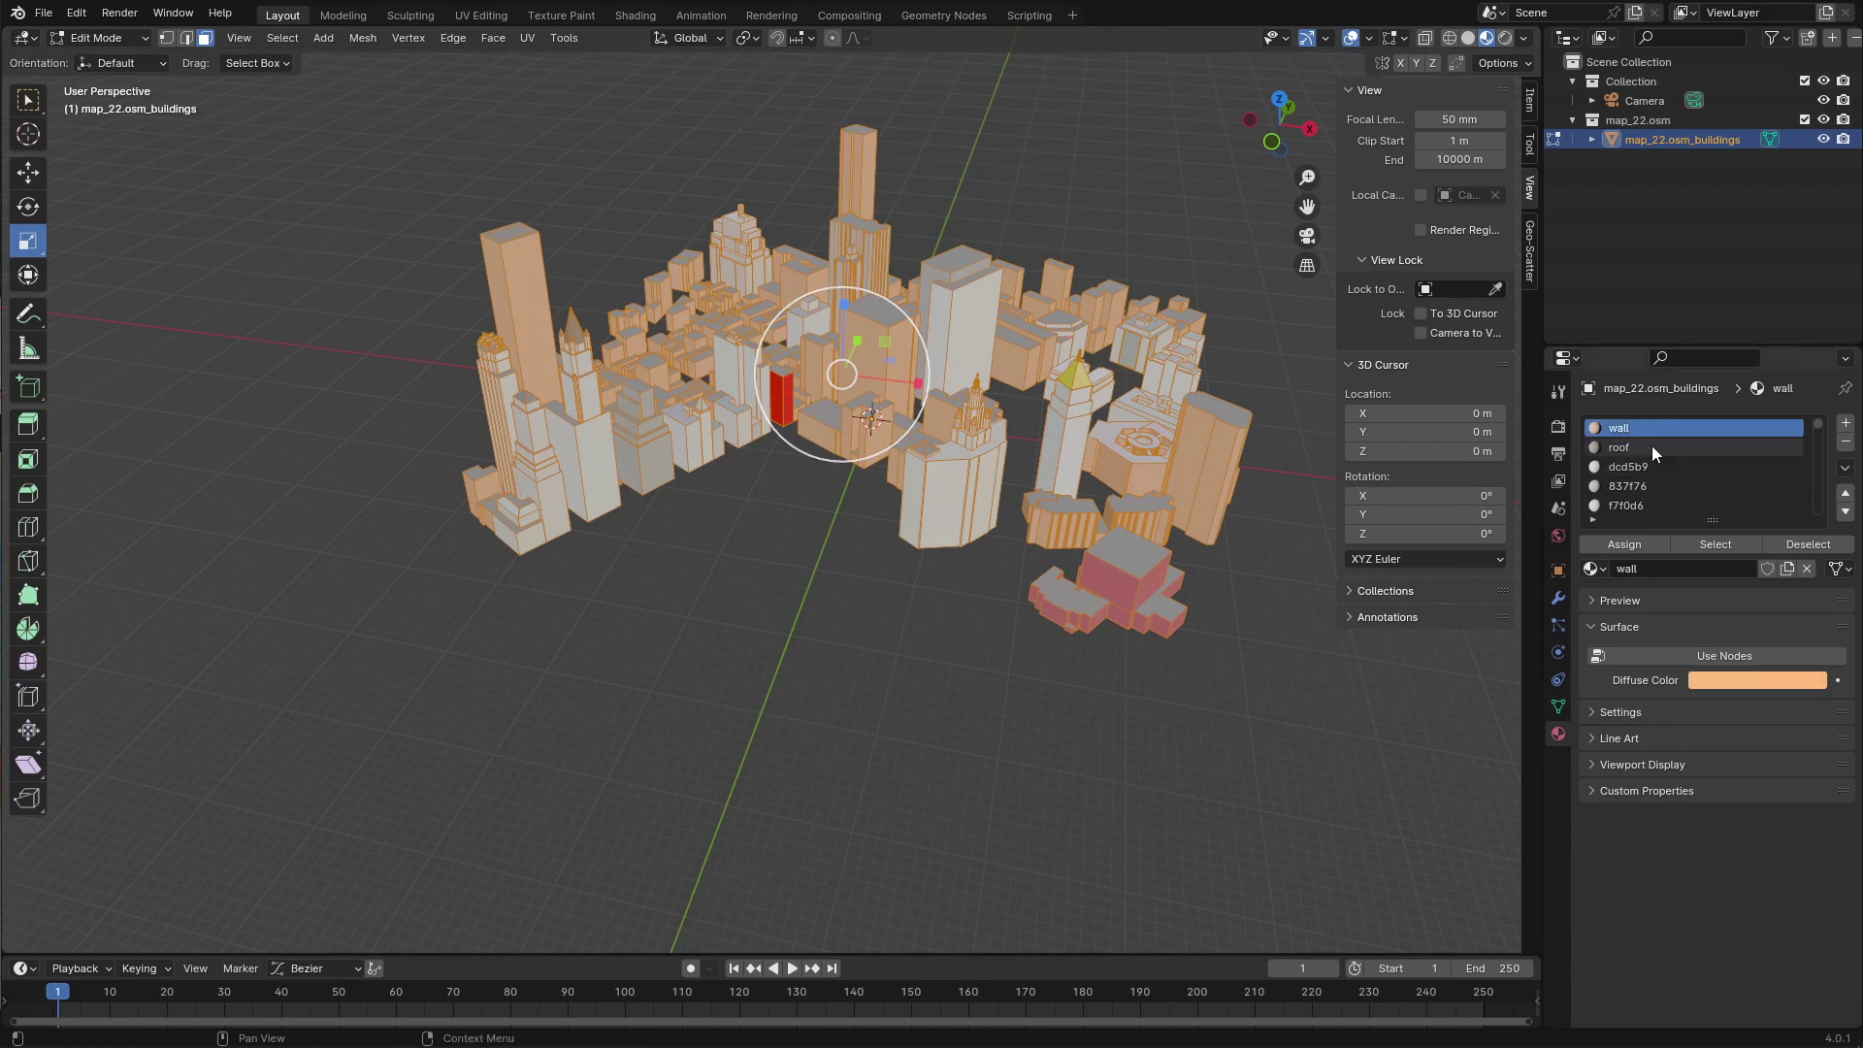
pyautogui.click(1639, 544)
# Select all flat roofs by matching normal and assign them the roof material
pyautogui.scroll(6, 543, 359)
pyautogui.click(543, 359)
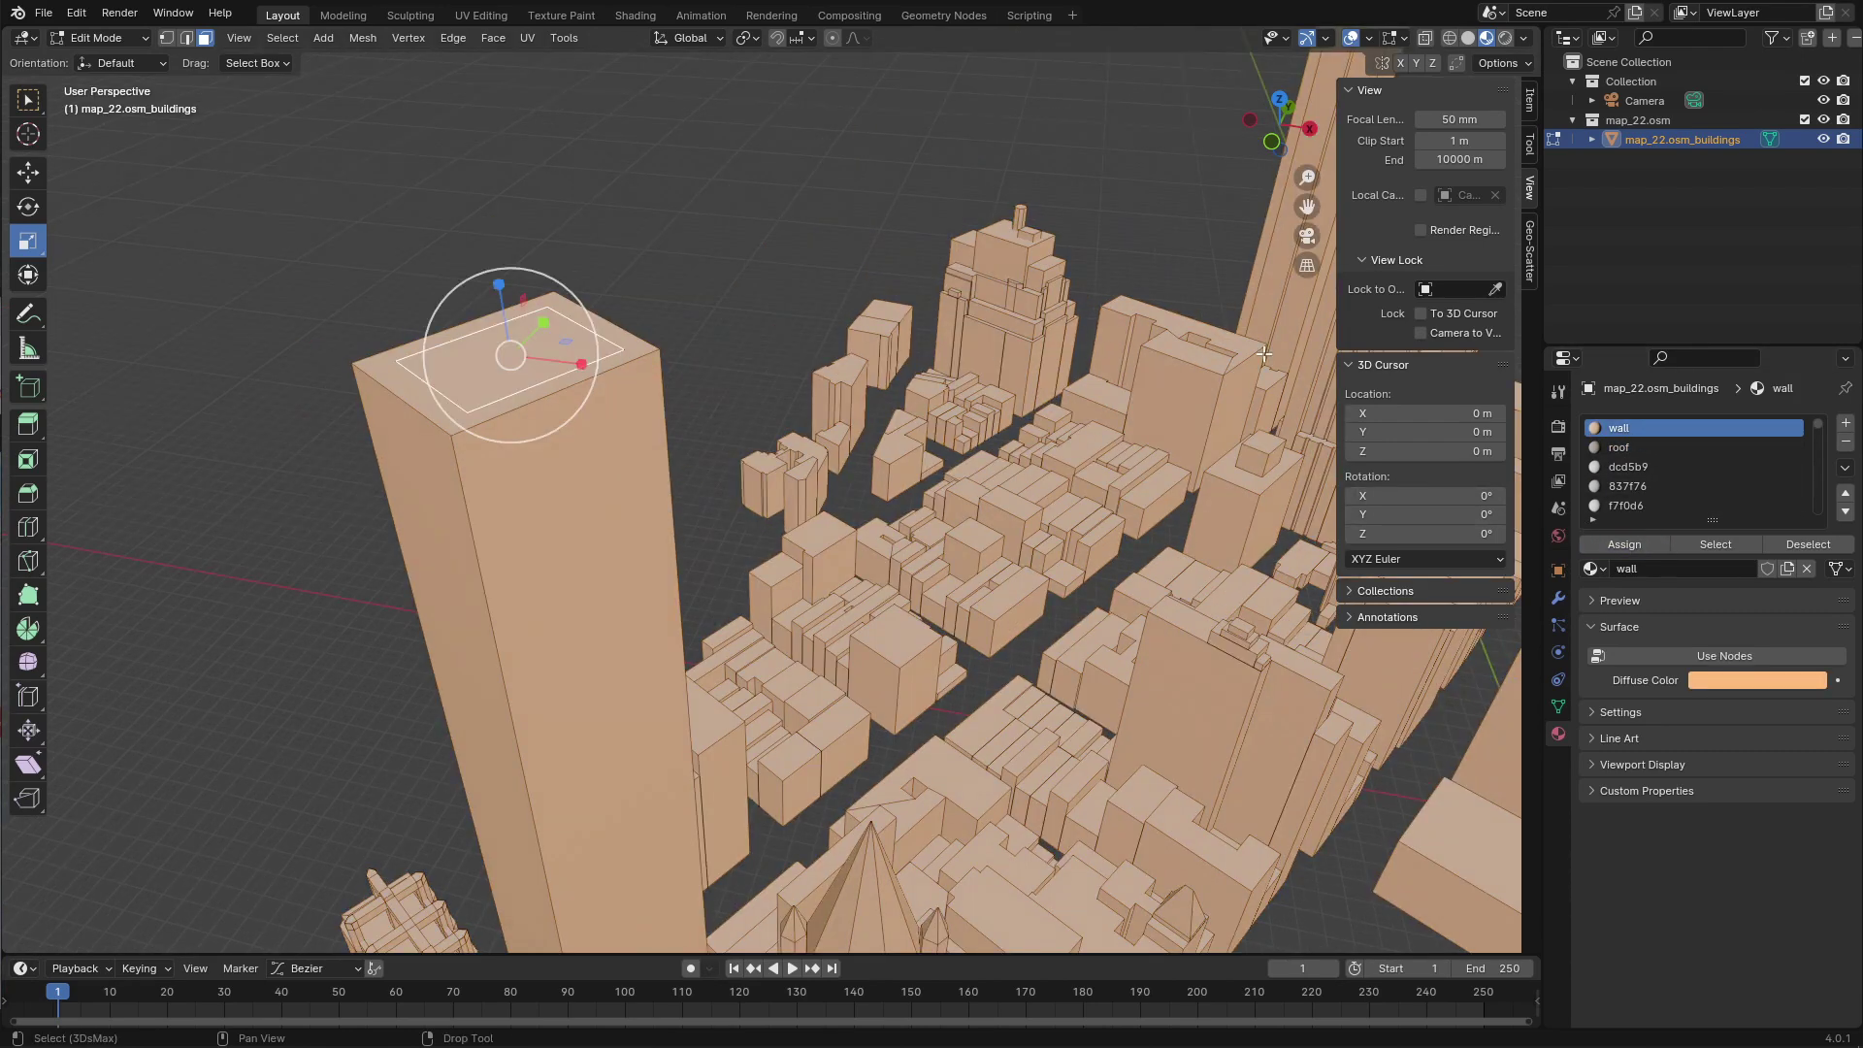
pyautogui.hotkey('shift', 'g')
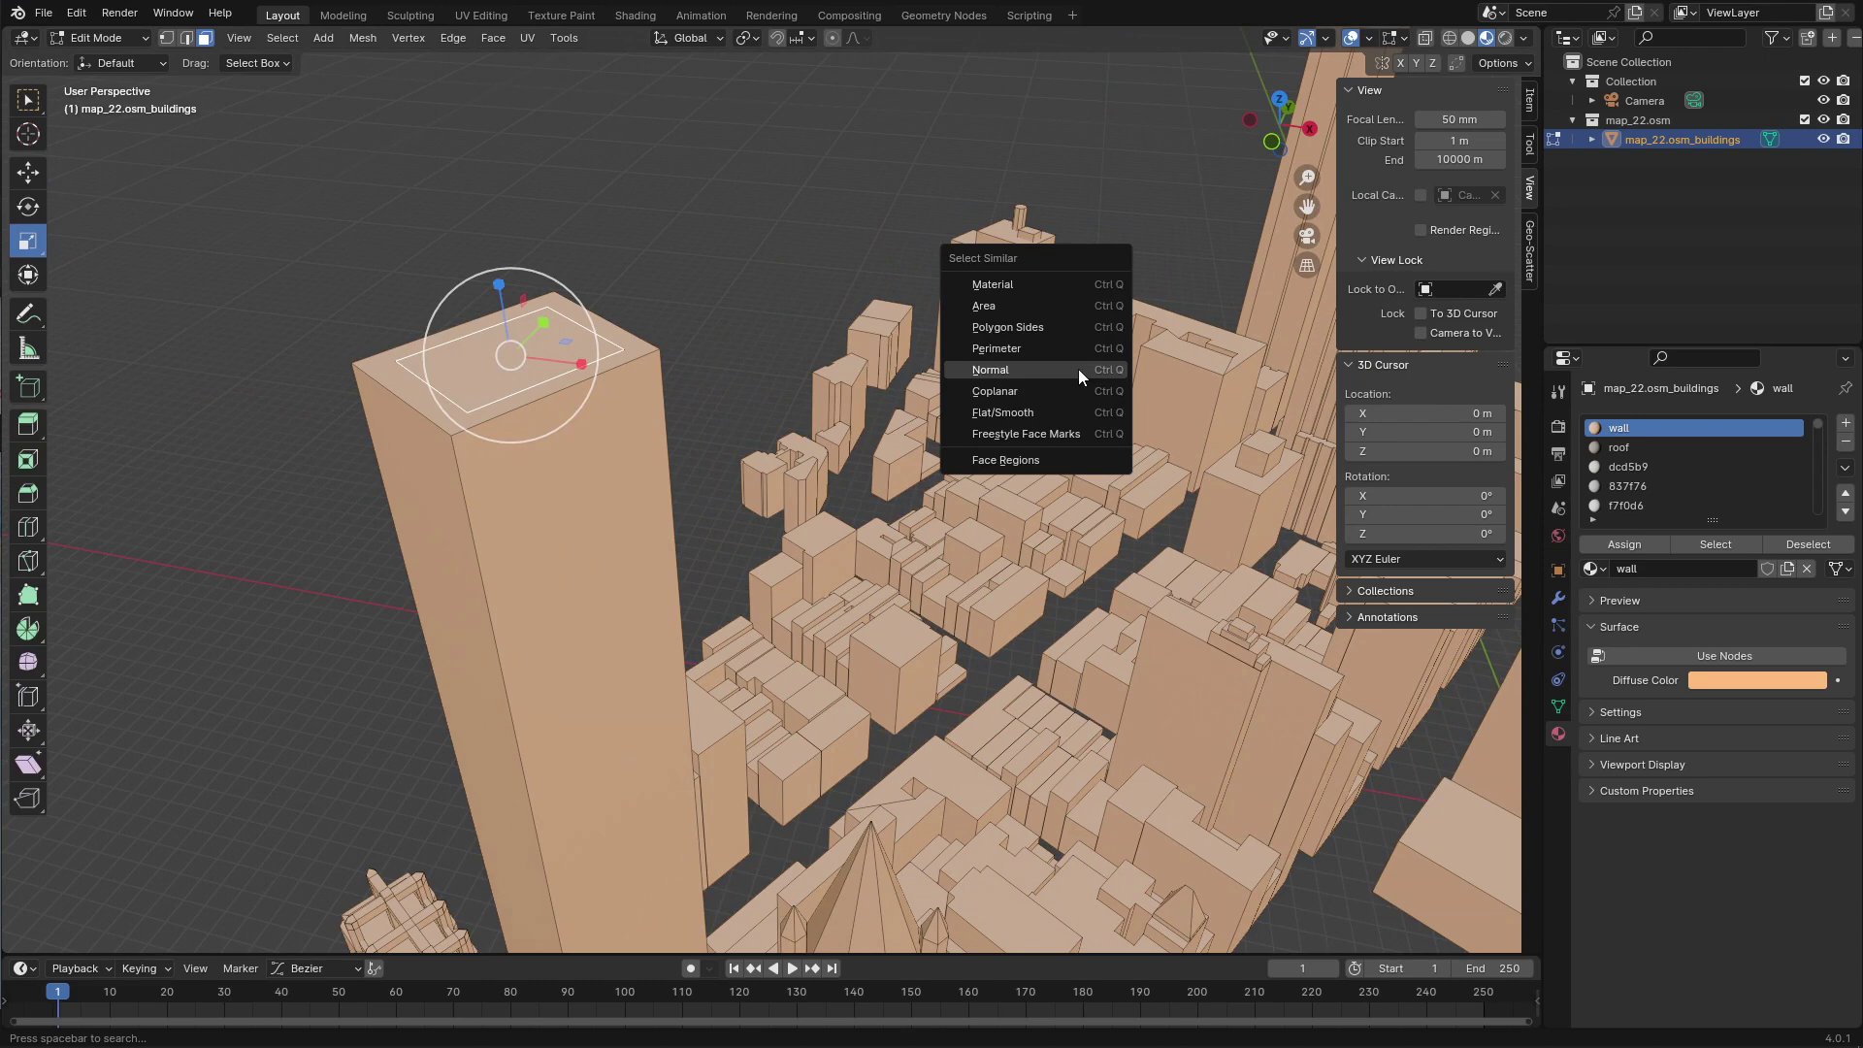
pyautogui.click(1025, 366)
pyautogui.scroll(-6, 1014, 408)
pyautogui.moveTo(1014, 408); pyautogui.dragTo(1195, 411, button='middle')
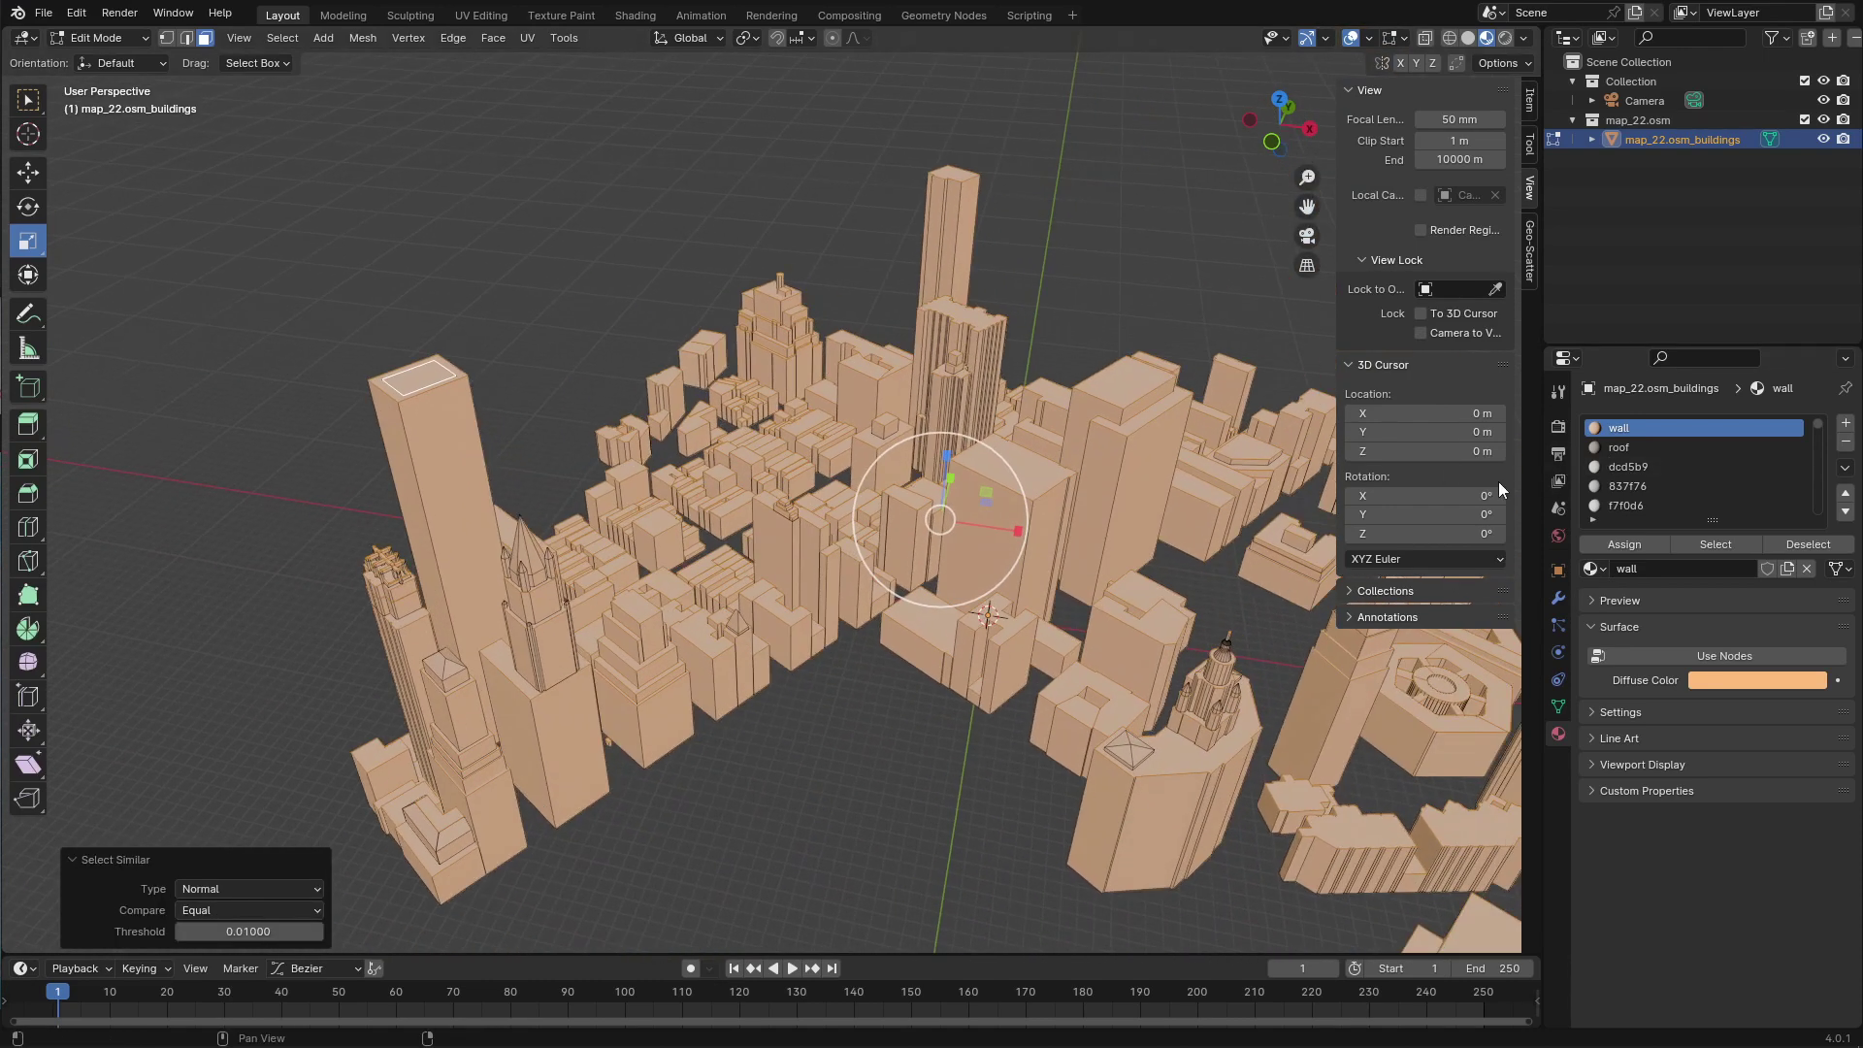
pyautogui.click(1632, 449)
pyautogui.click(1640, 537)
# Back in Object Mode, remove the unused material slots
pyautogui.press('Tab')
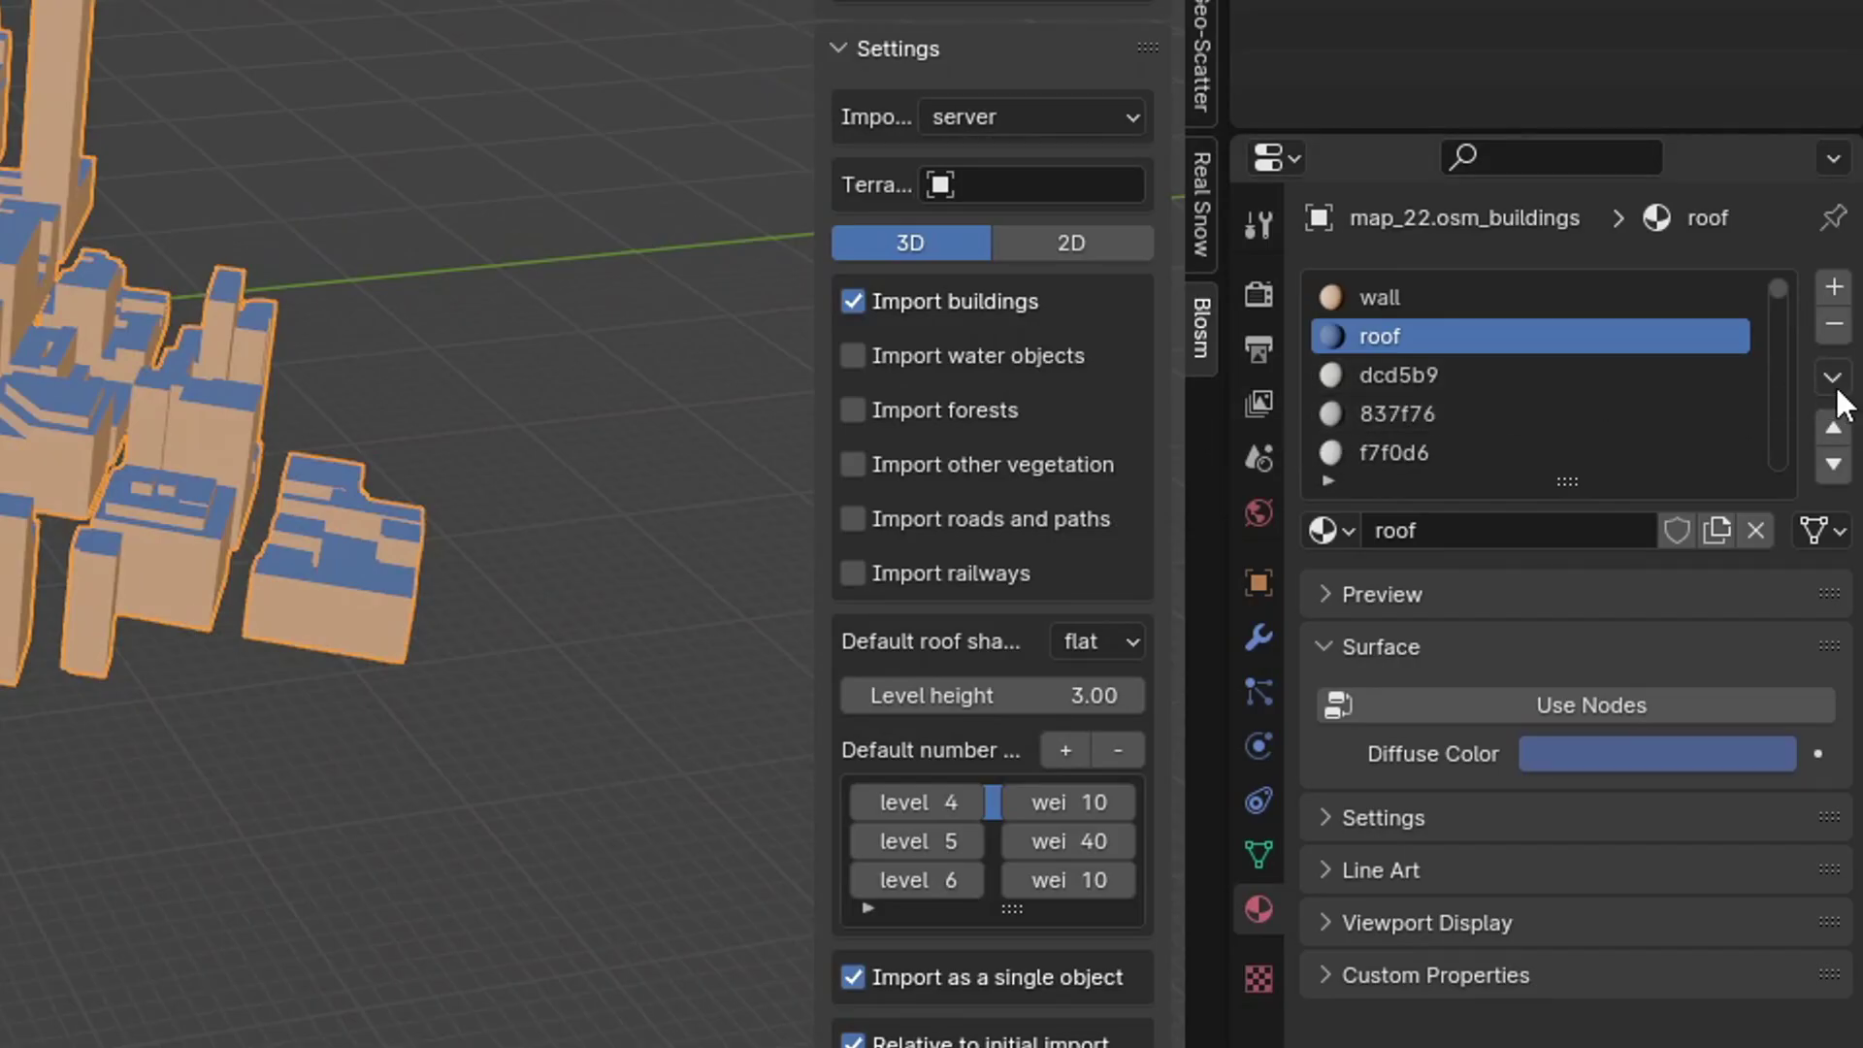
pyautogui.click(1833, 380)
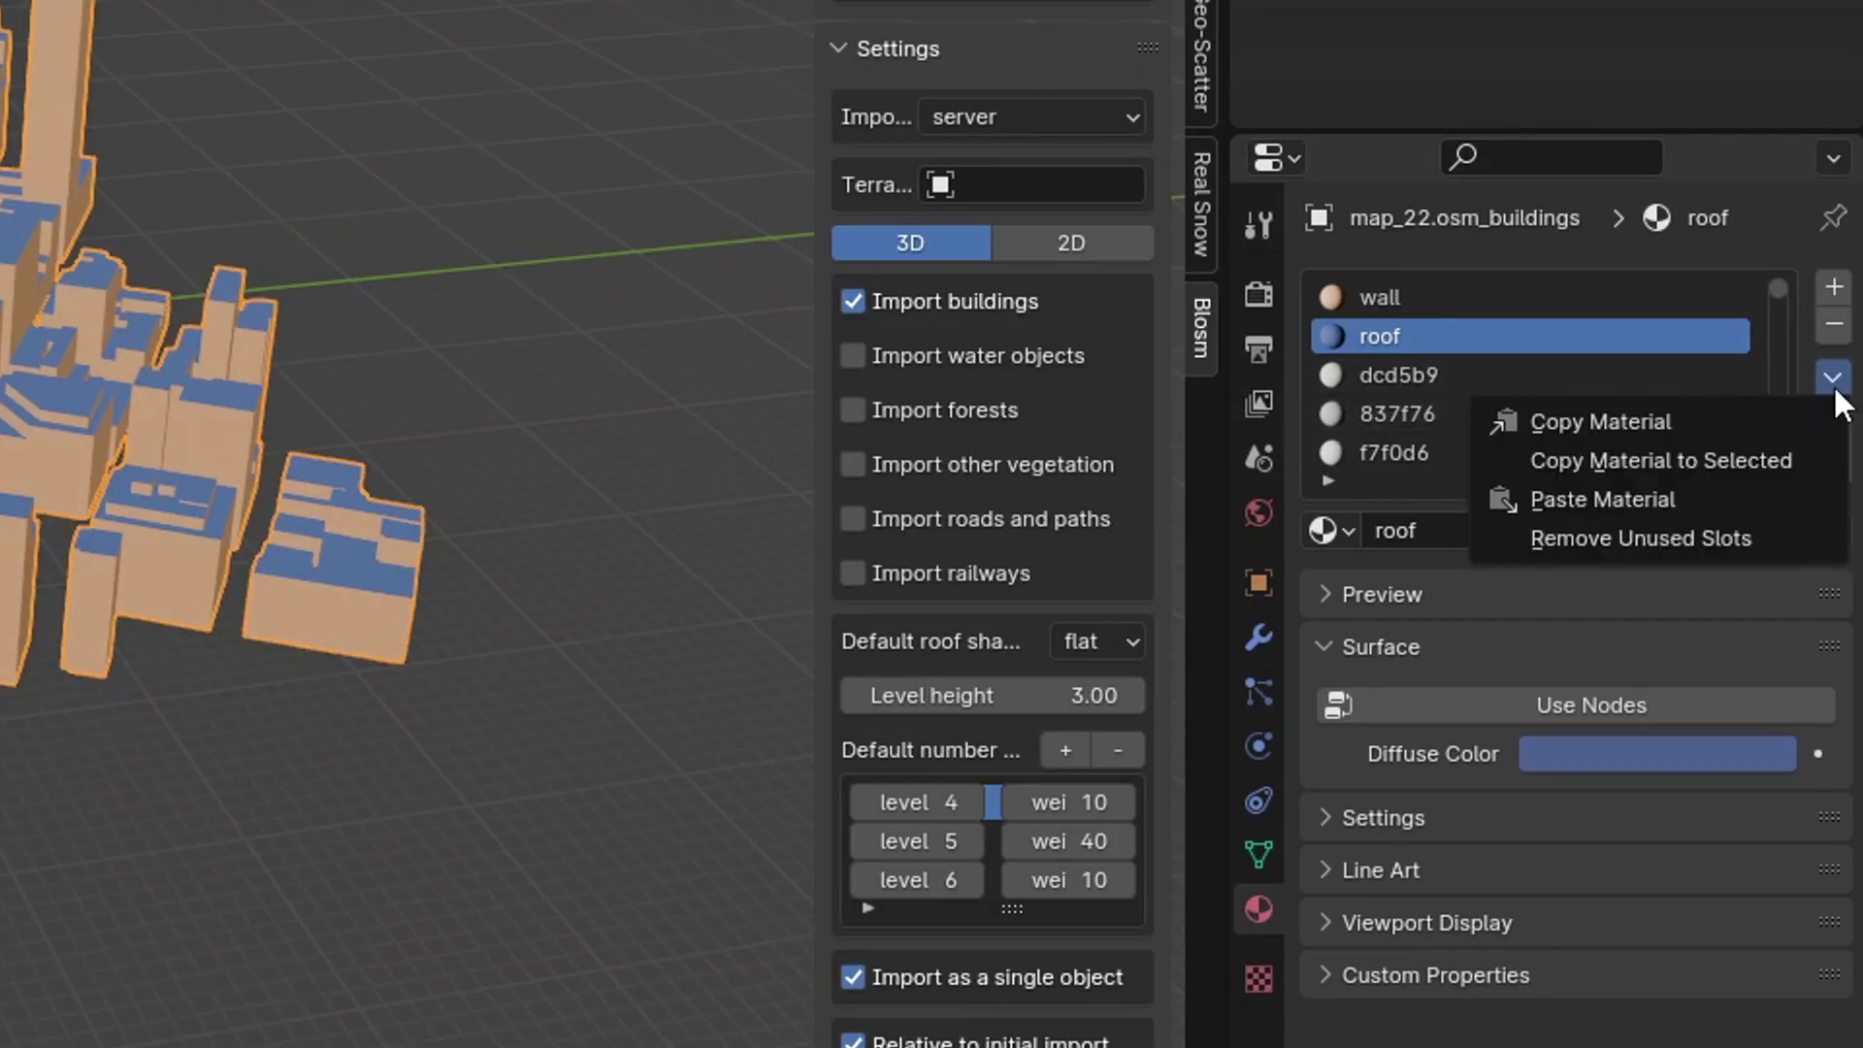
pyautogui.click(1675, 537)
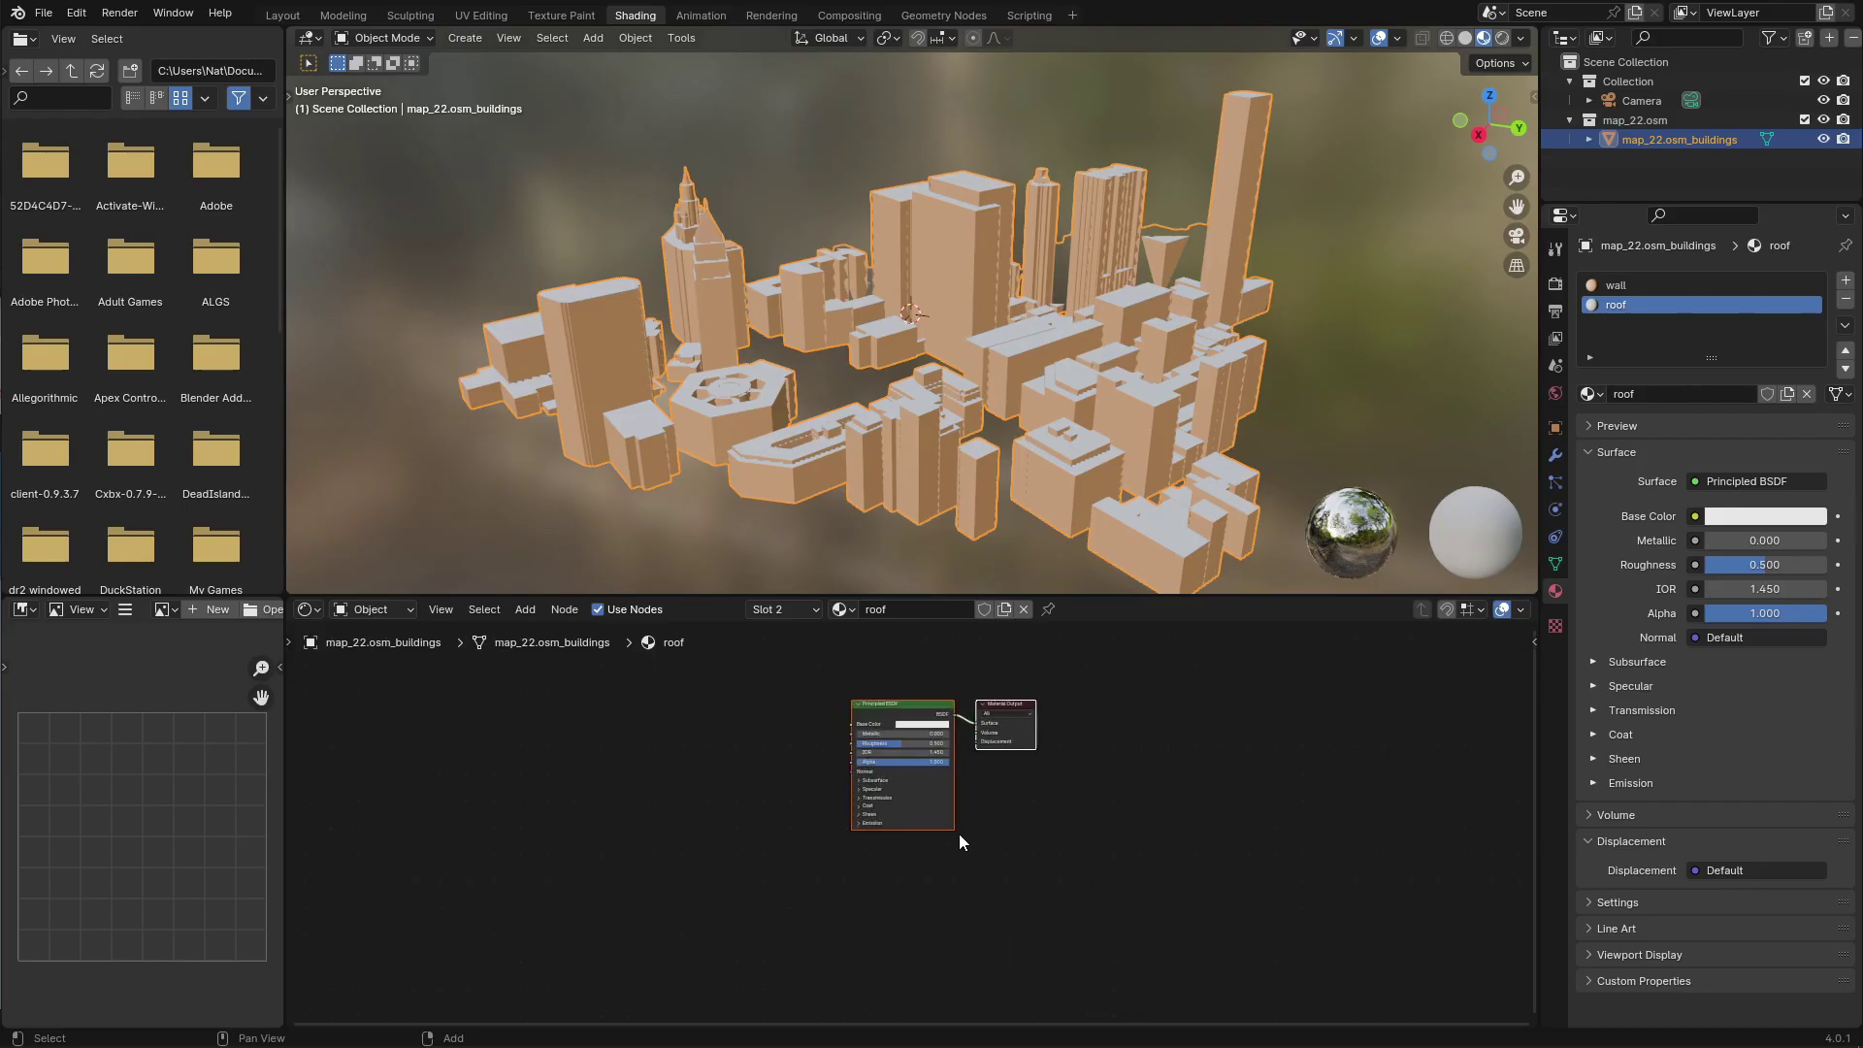
# Link the colour and roughness window image textures to the wall's Base Color and Roughness
pyautogui.scroll(3, 951, 796)
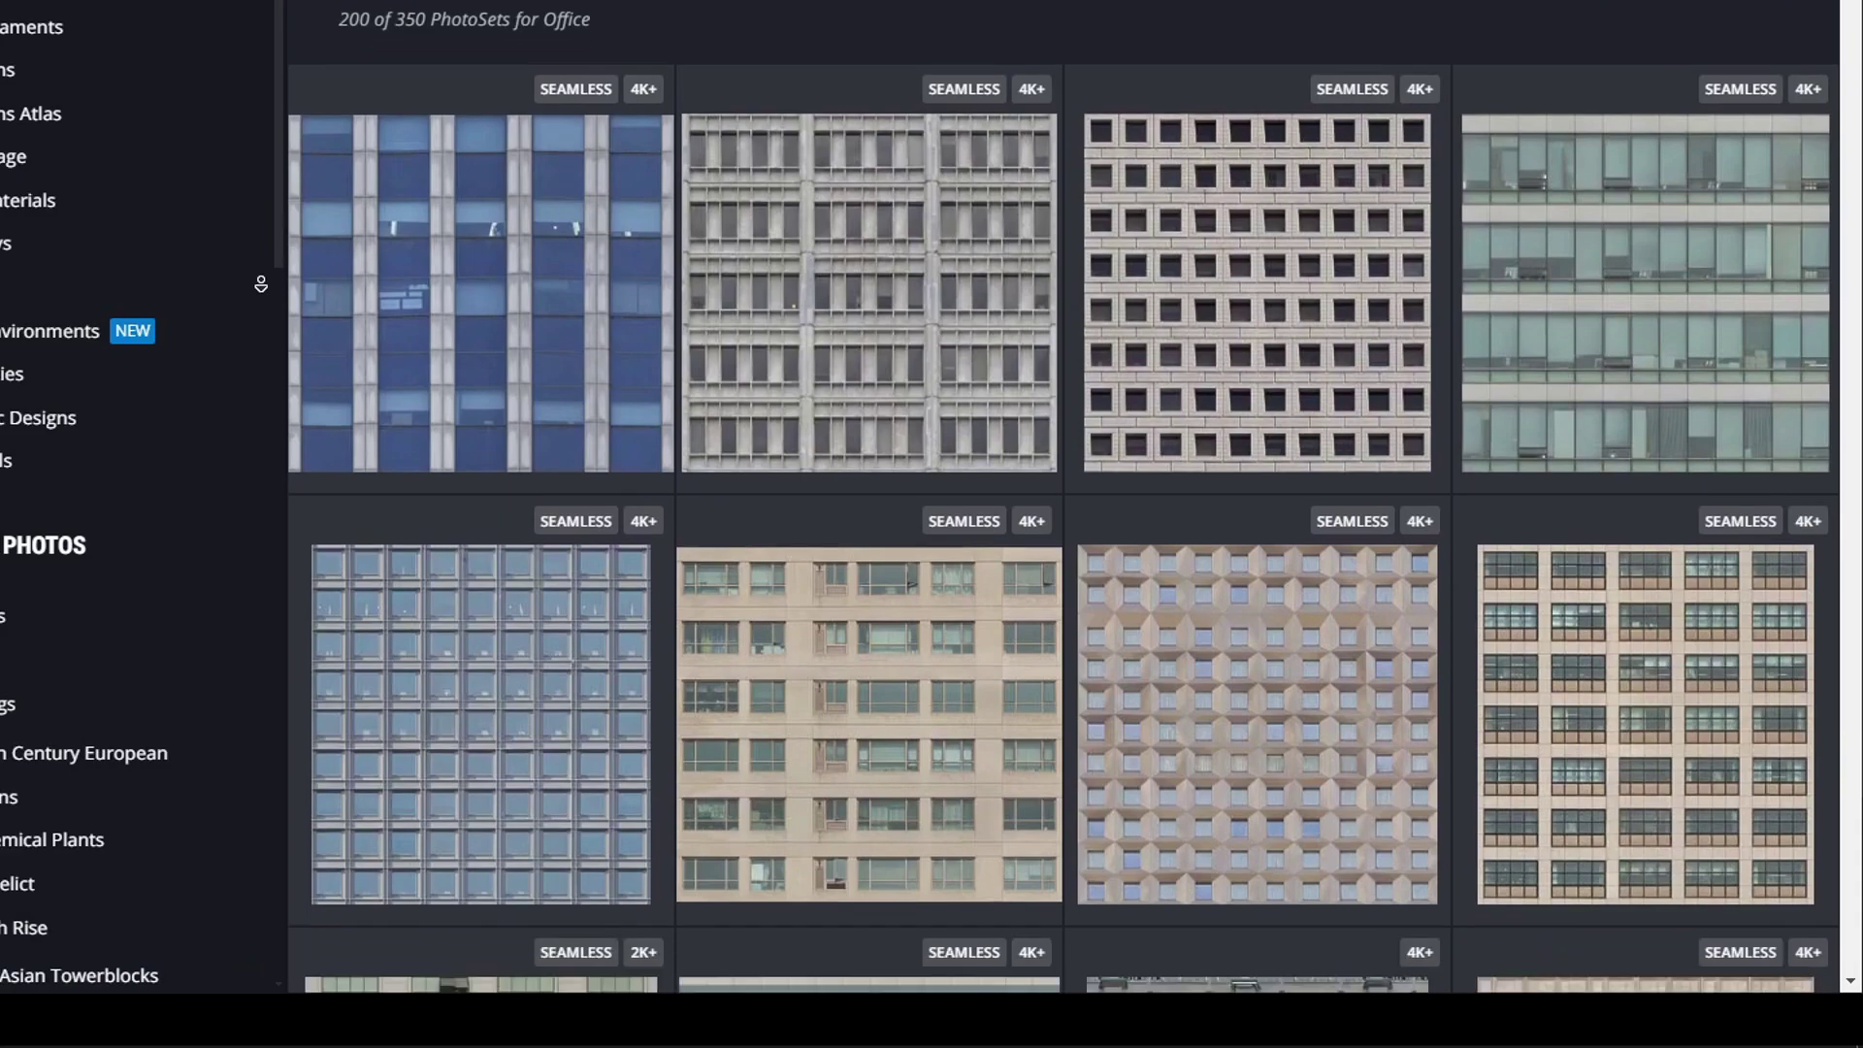
pyautogui.scroll(-2, 260, 283)
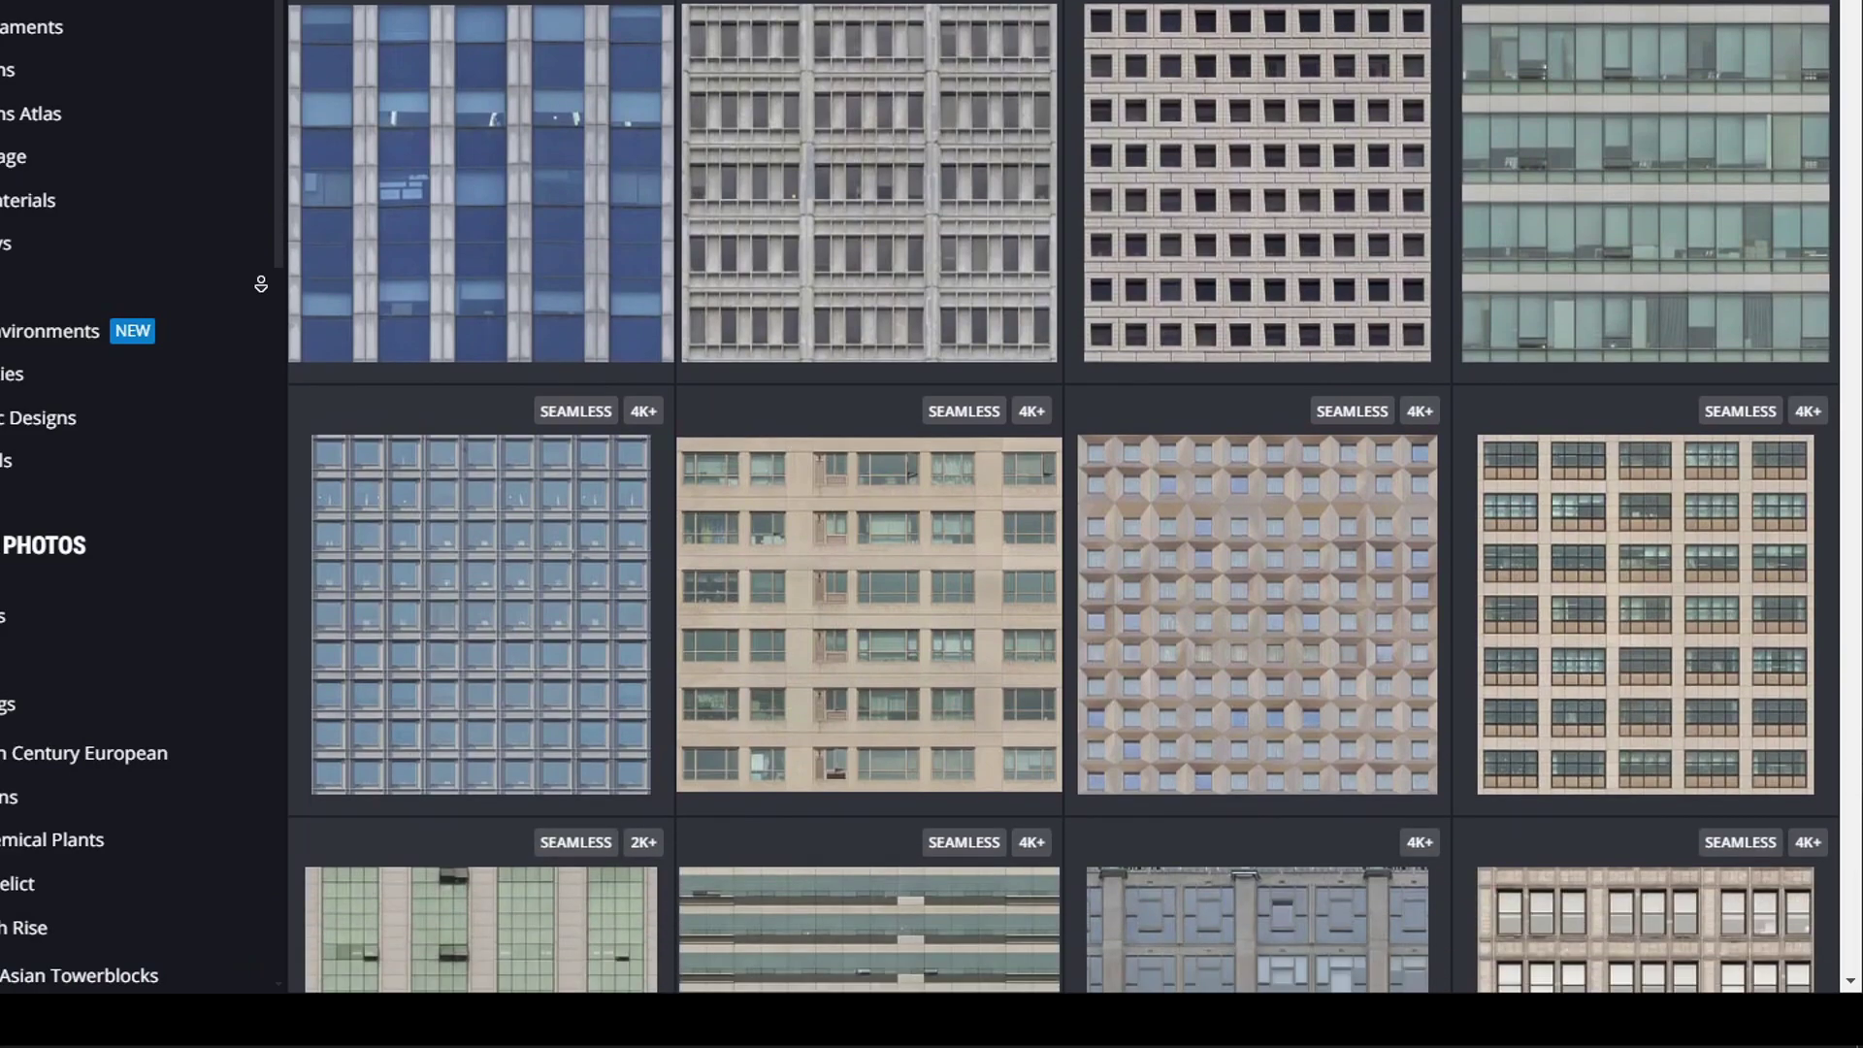
pyautogui.scroll(-3, 260, 284)
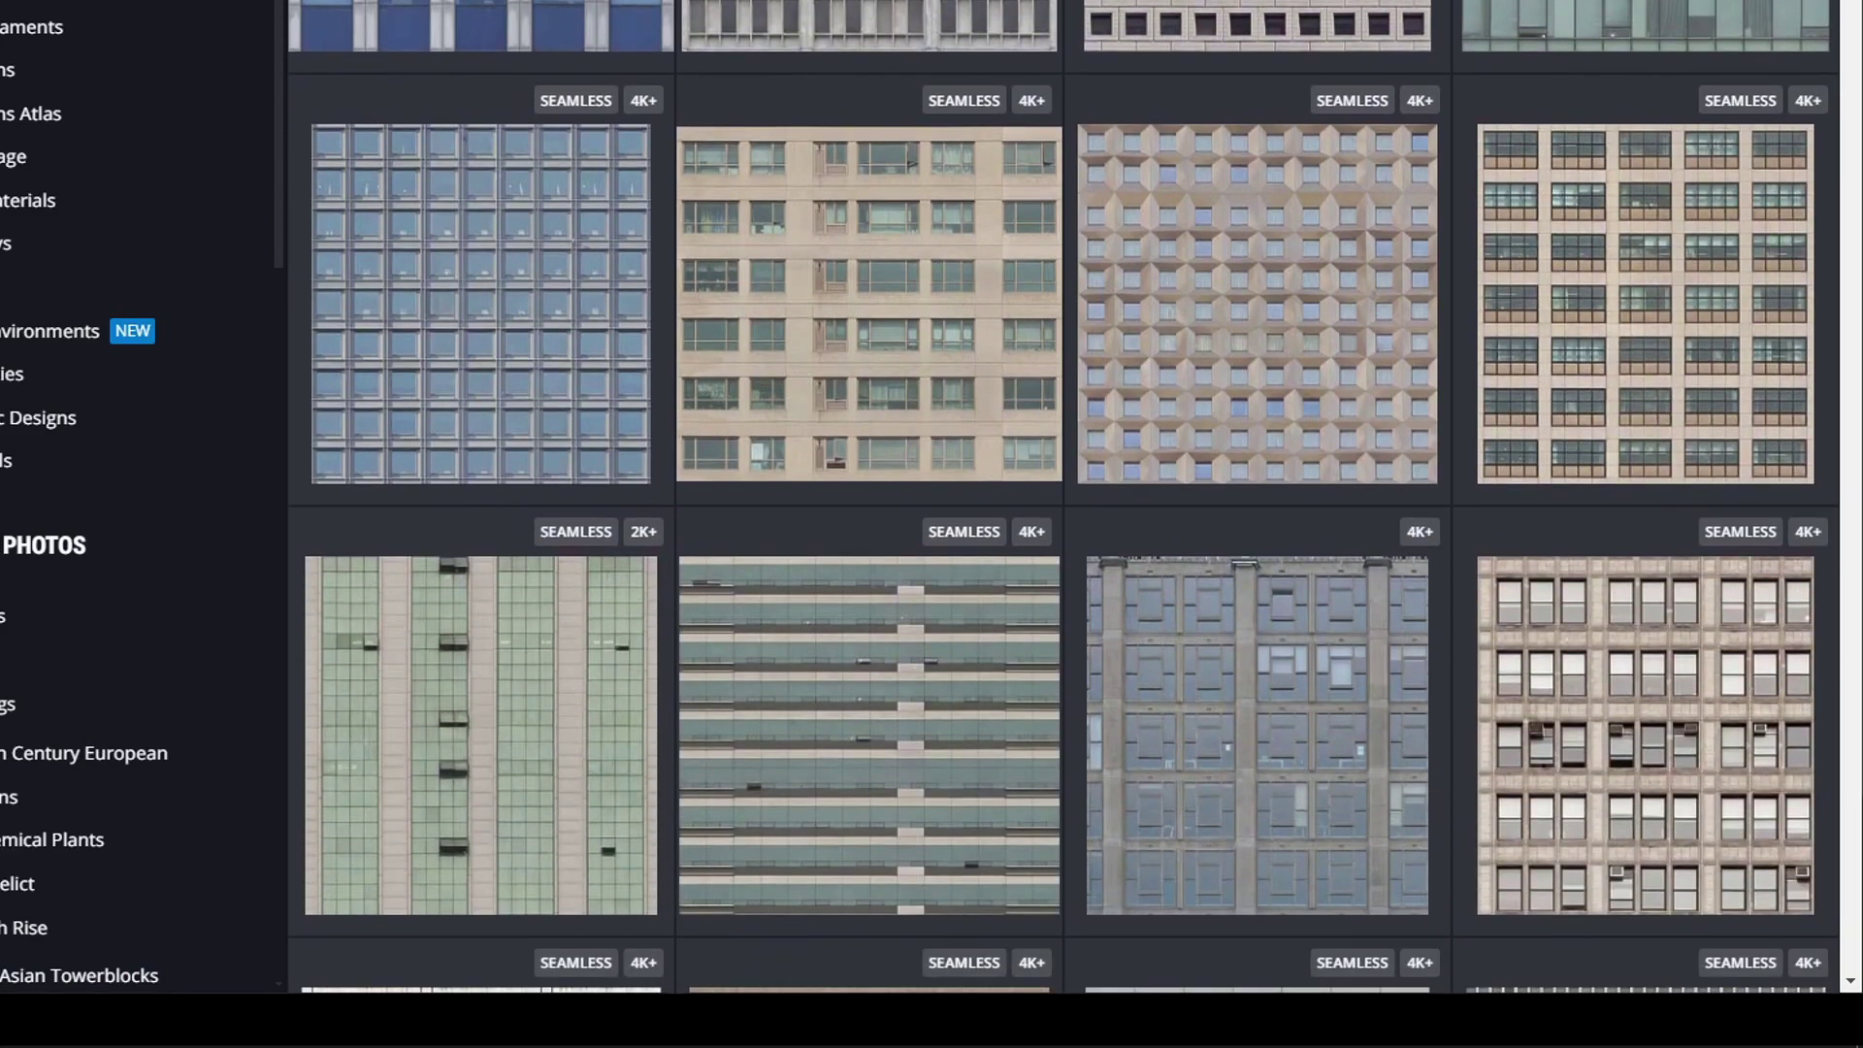
pyautogui.moveTo(773, 756); pyautogui.dragTo(838, 742)
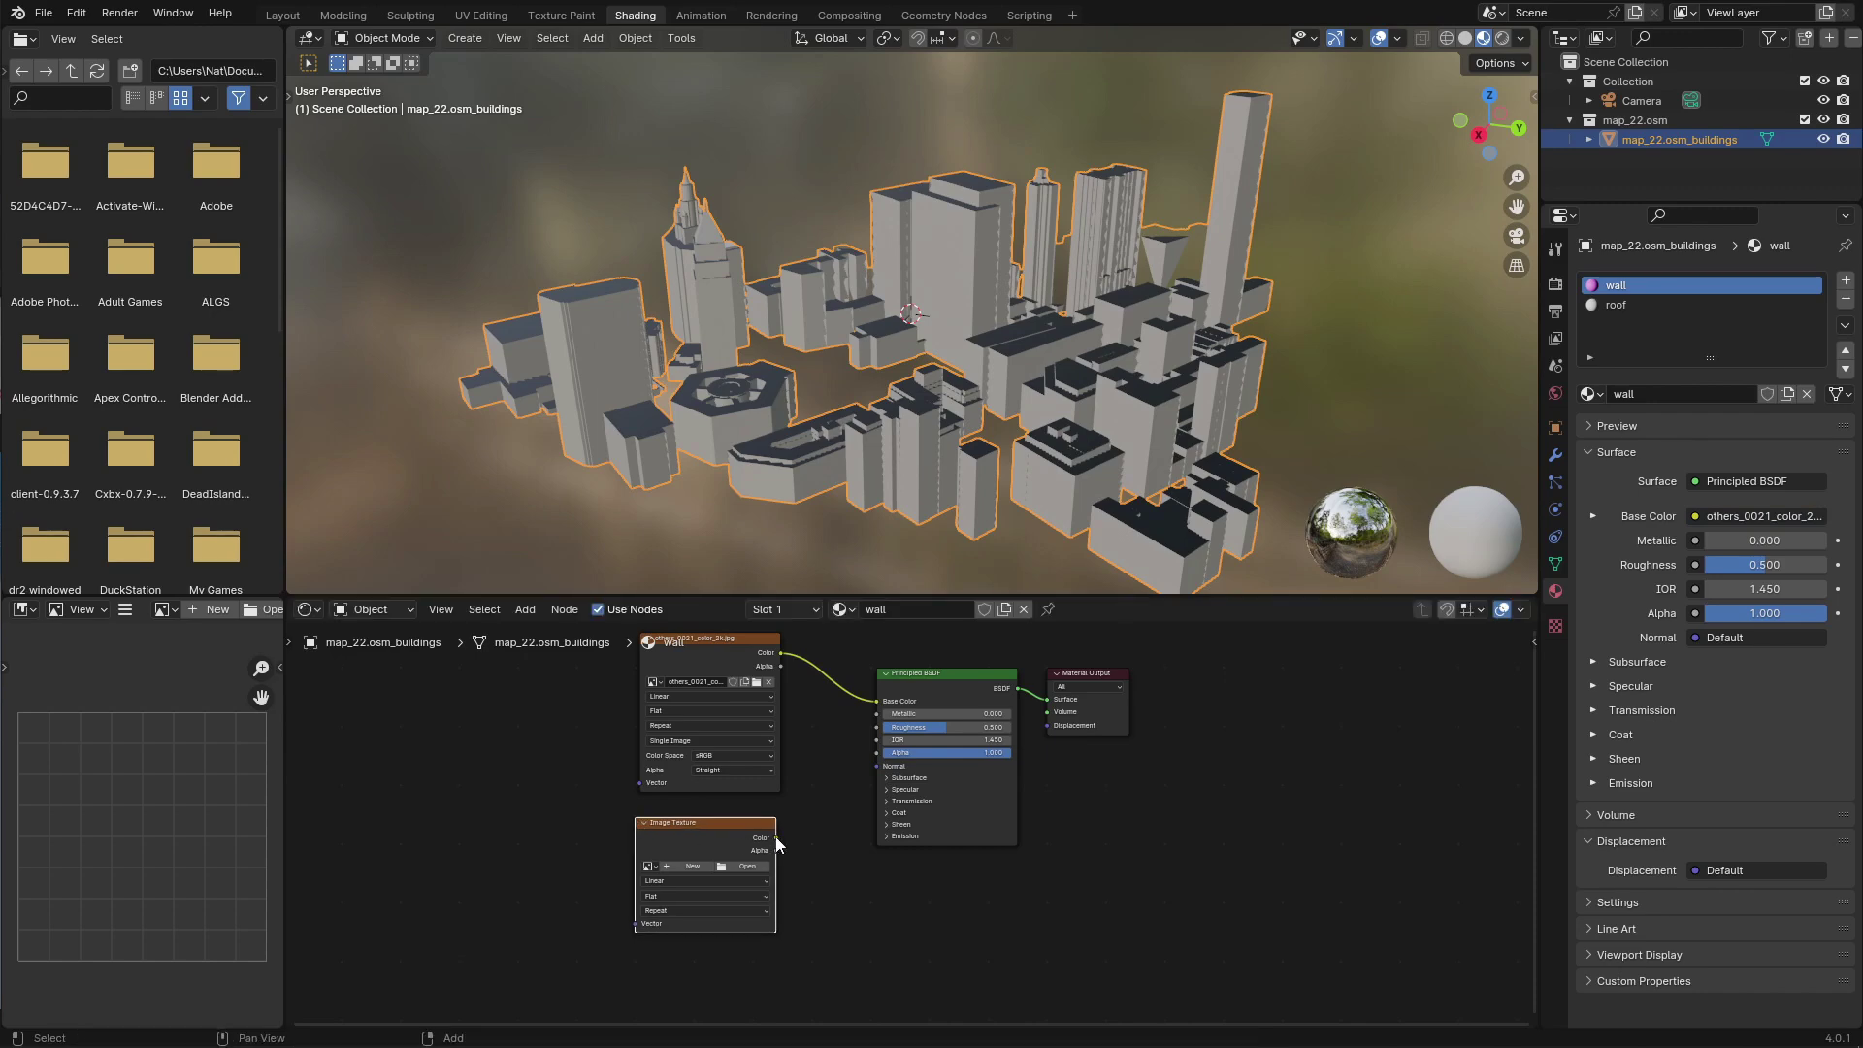
pyautogui.moveTo(775, 837); pyautogui.dragTo(877, 727)
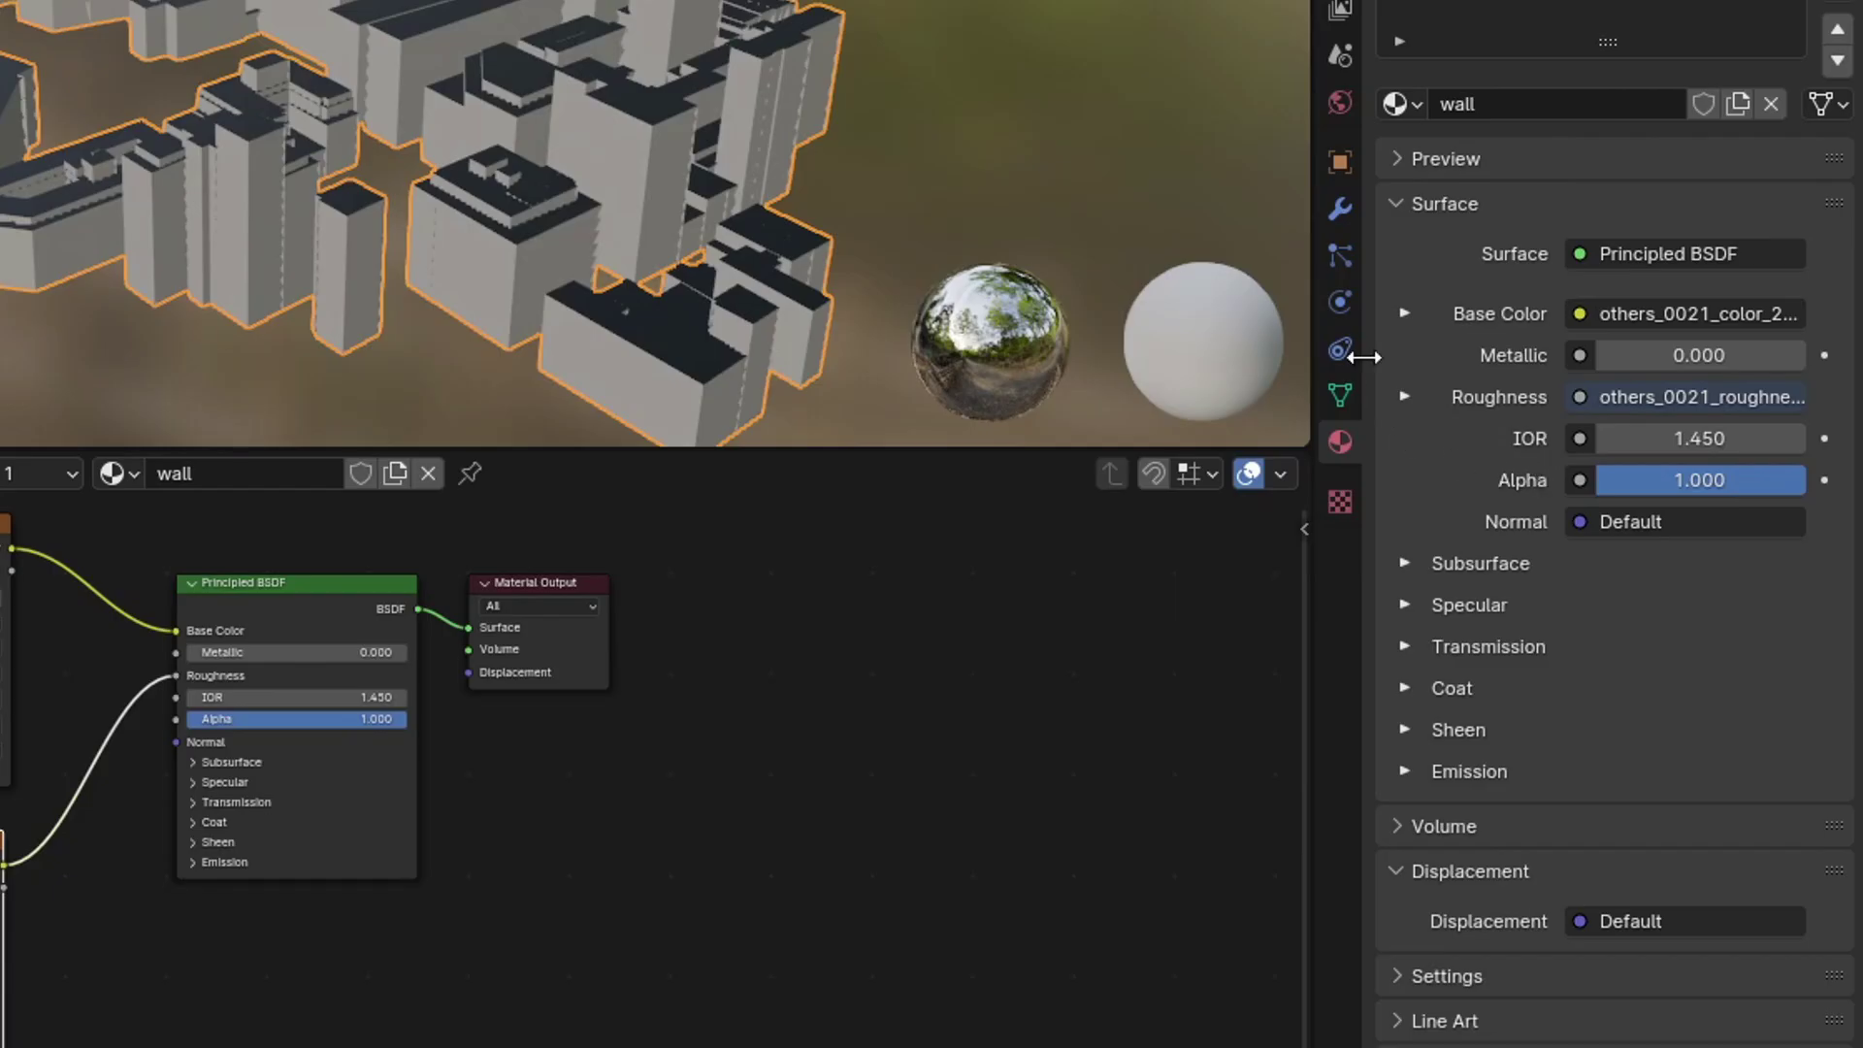
# Delete the extra 'size' UV map from the buildings' mesh data
pyautogui.click(1341, 394)
pyautogui.click(1413, 417)
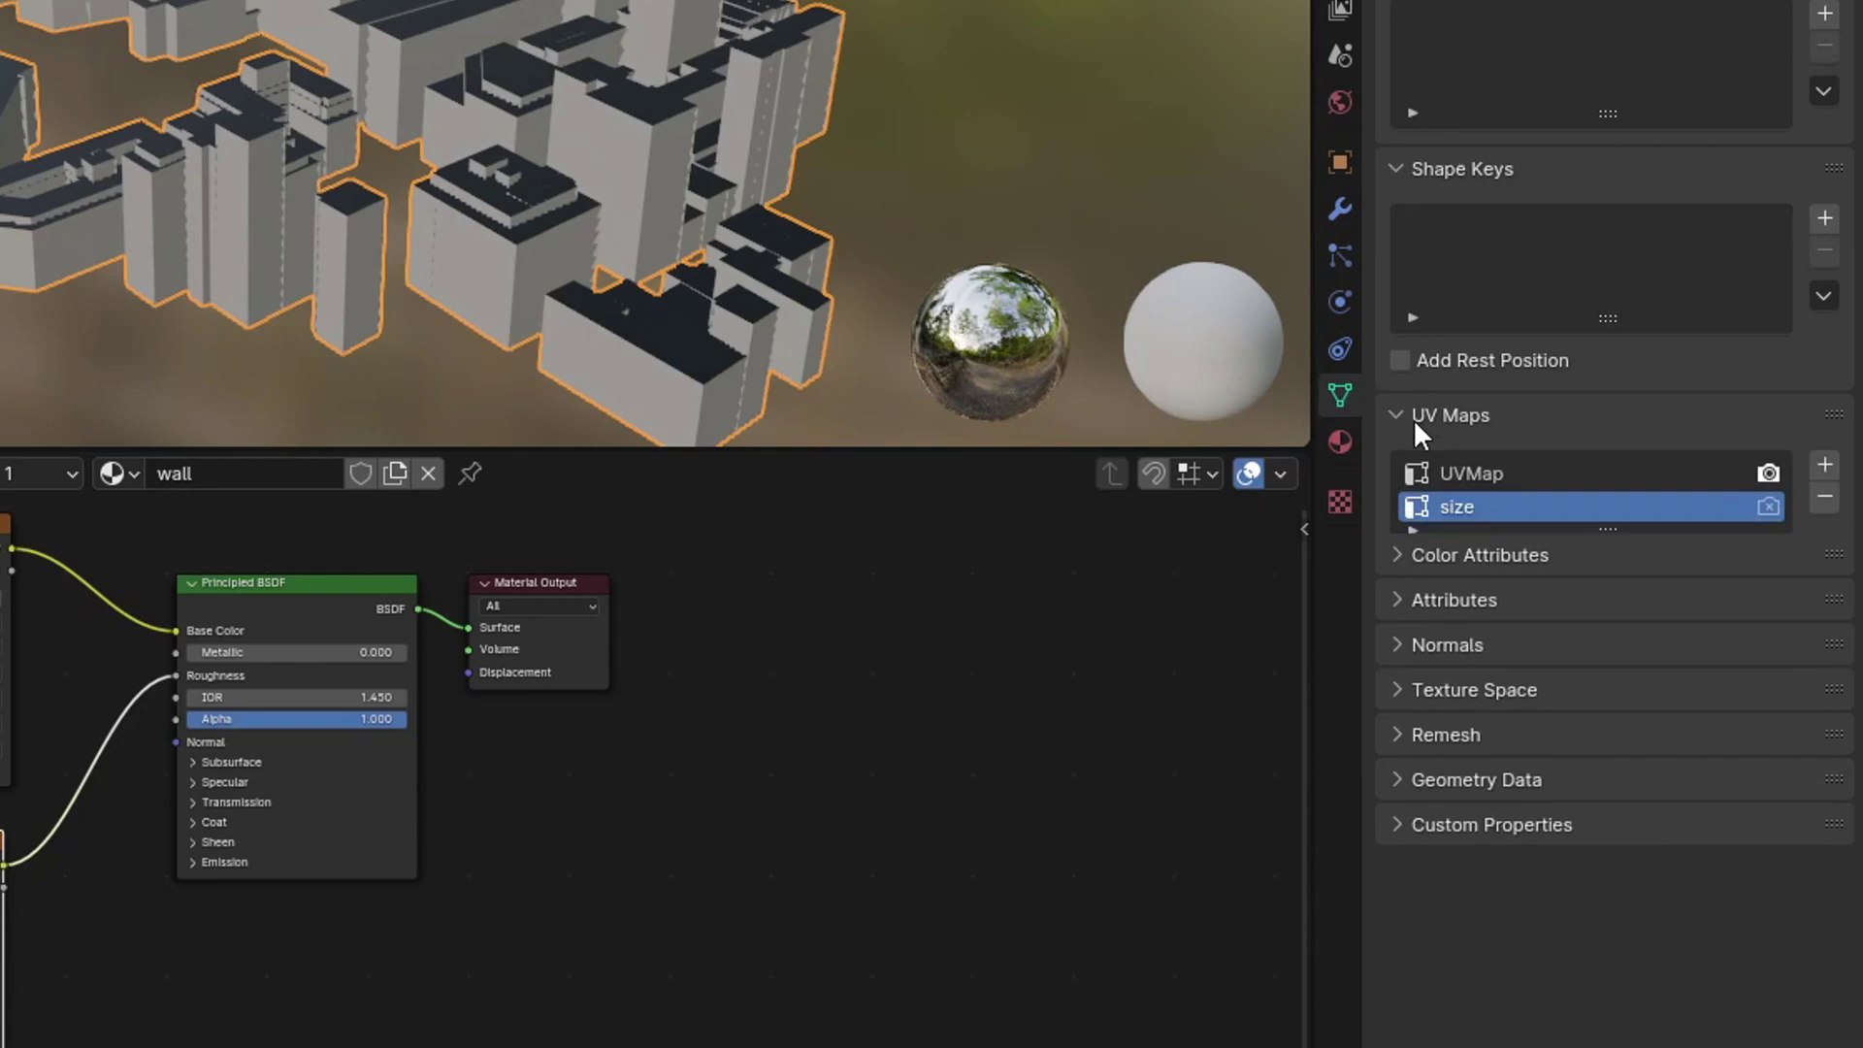
pyautogui.click(1817, 501)
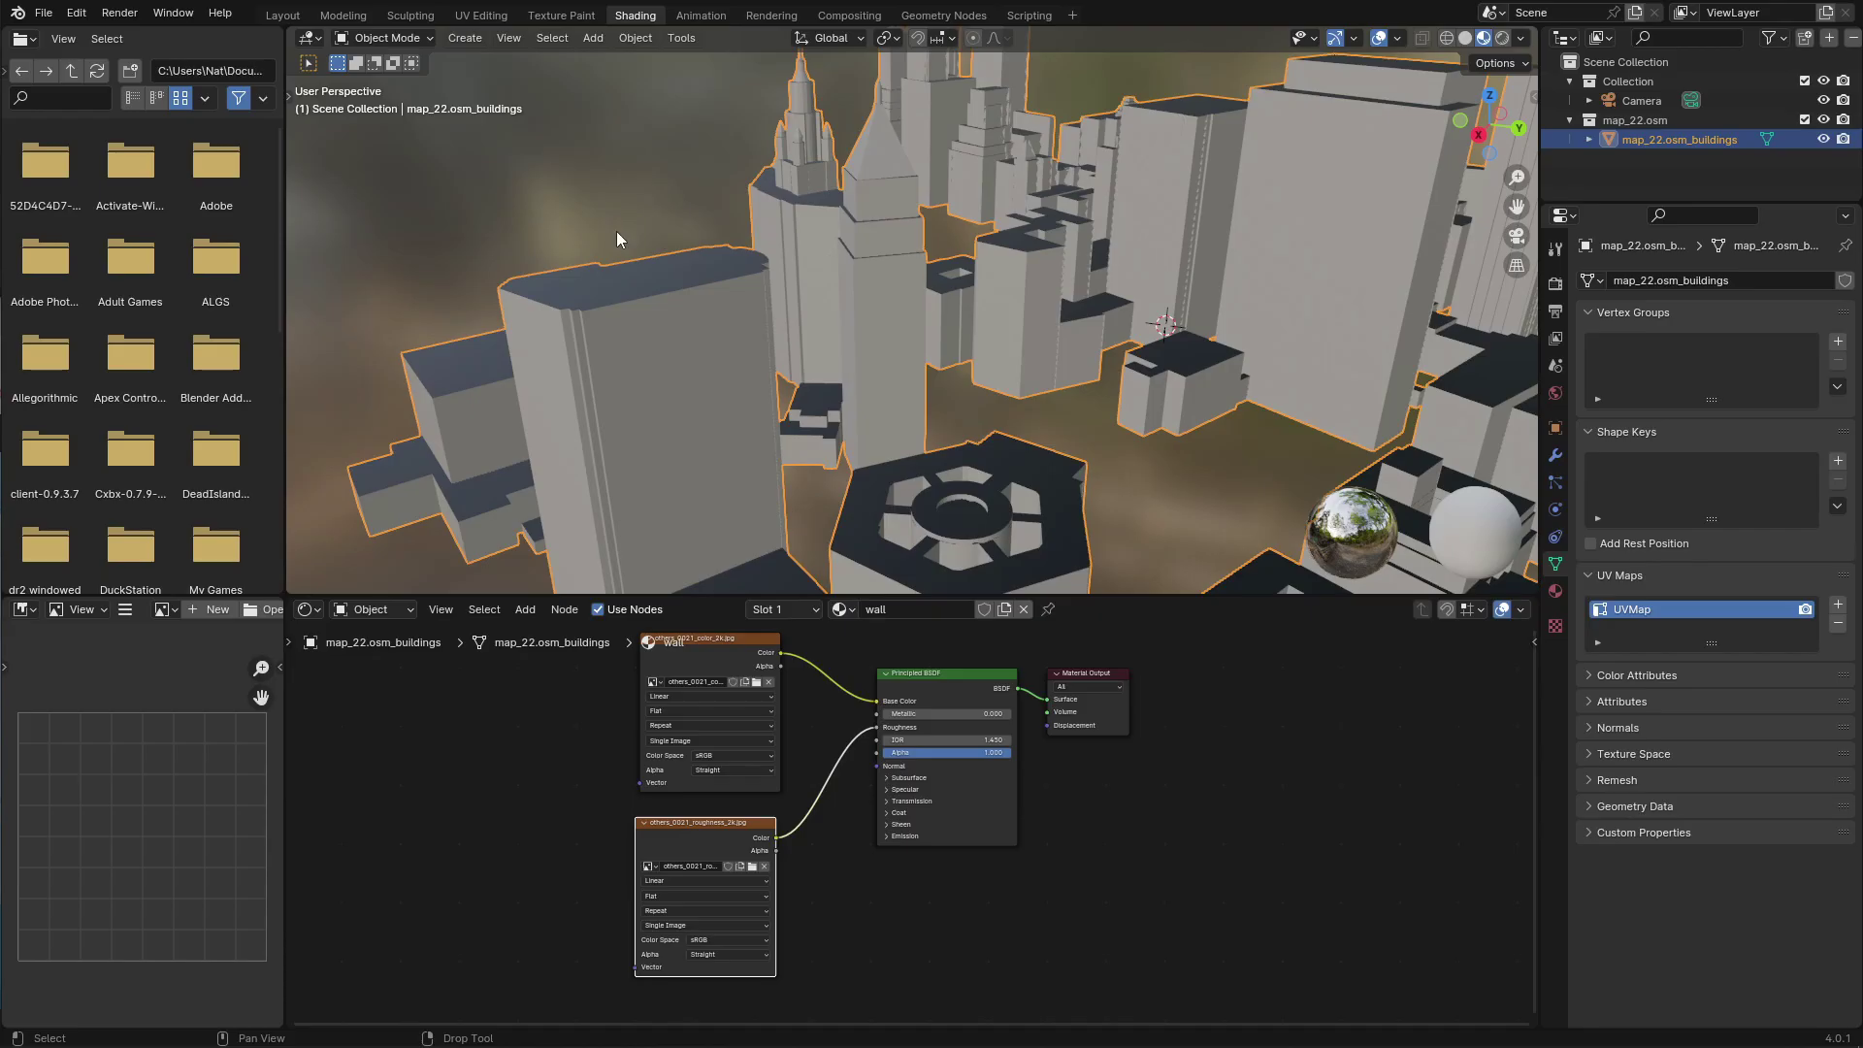
# Cube-project the building UVs and scale them up so the windows tile densely
pyautogui.click(490, 16)
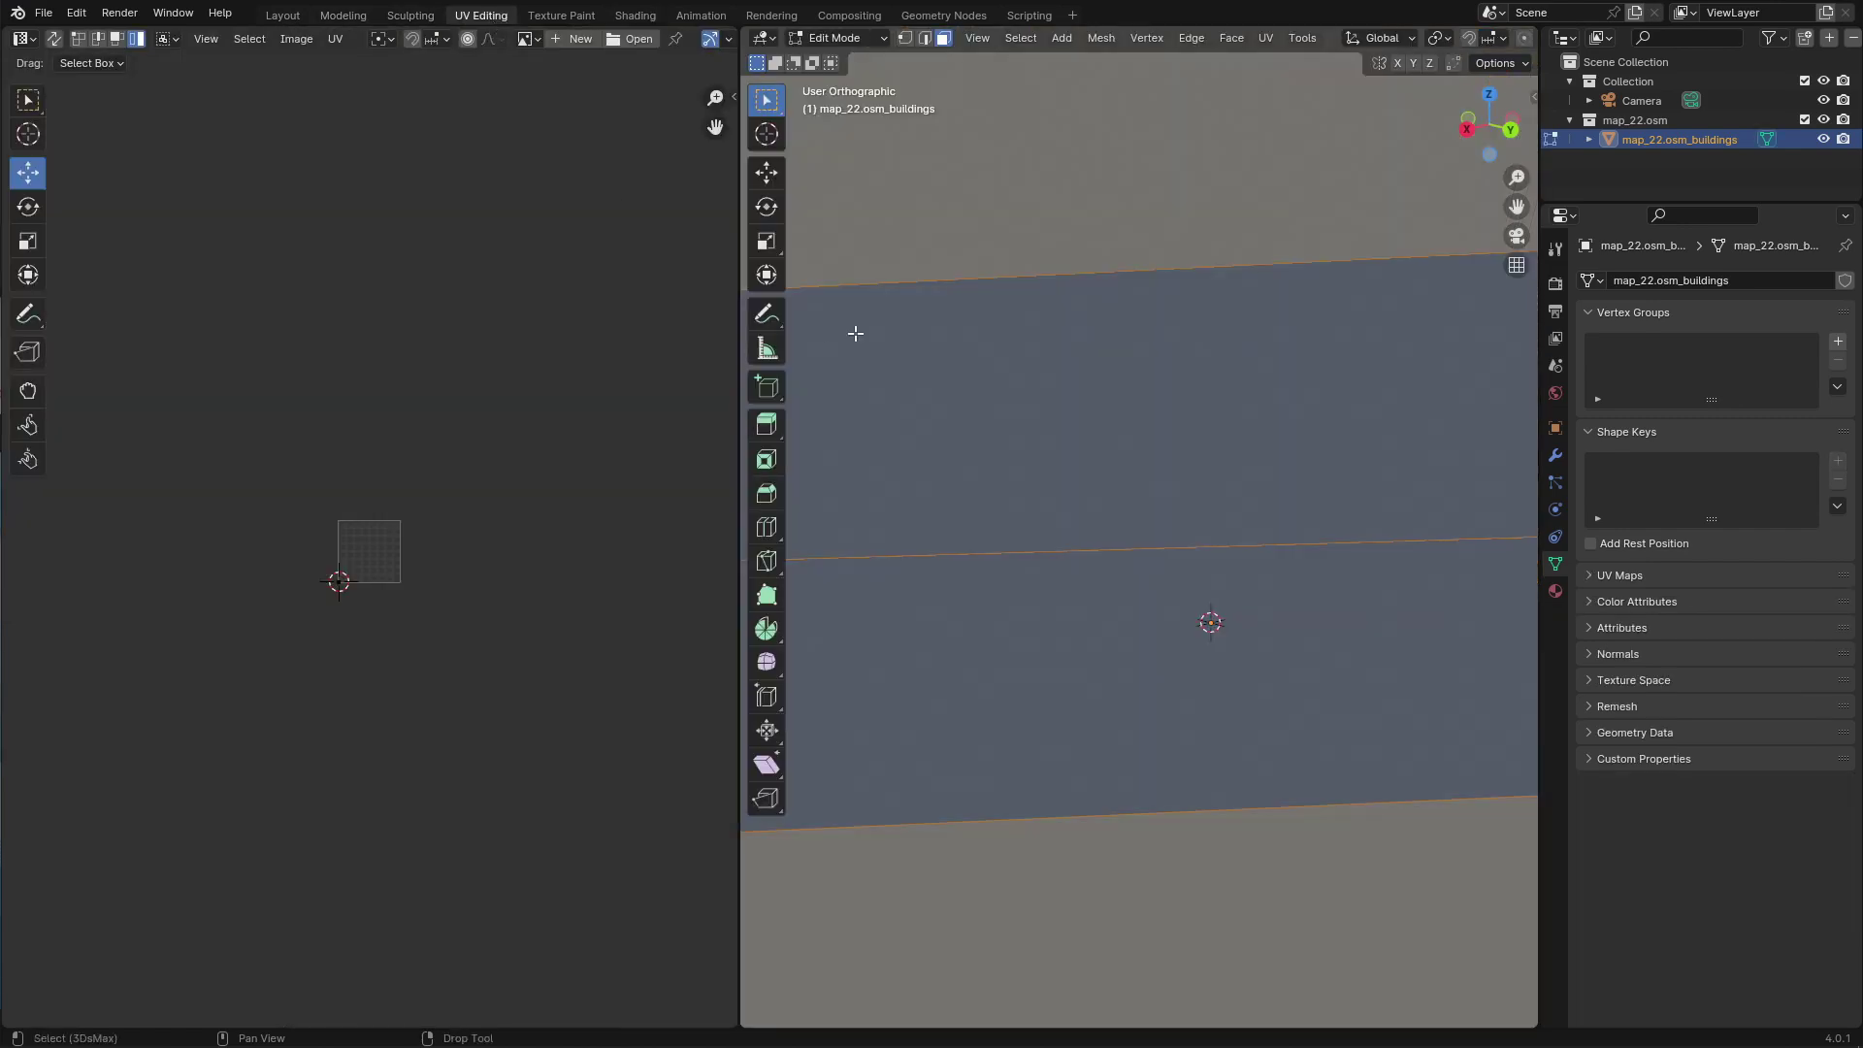
pyautogui.press('a')
pyautogui.press('u')
pyautogui.click(416, 570)
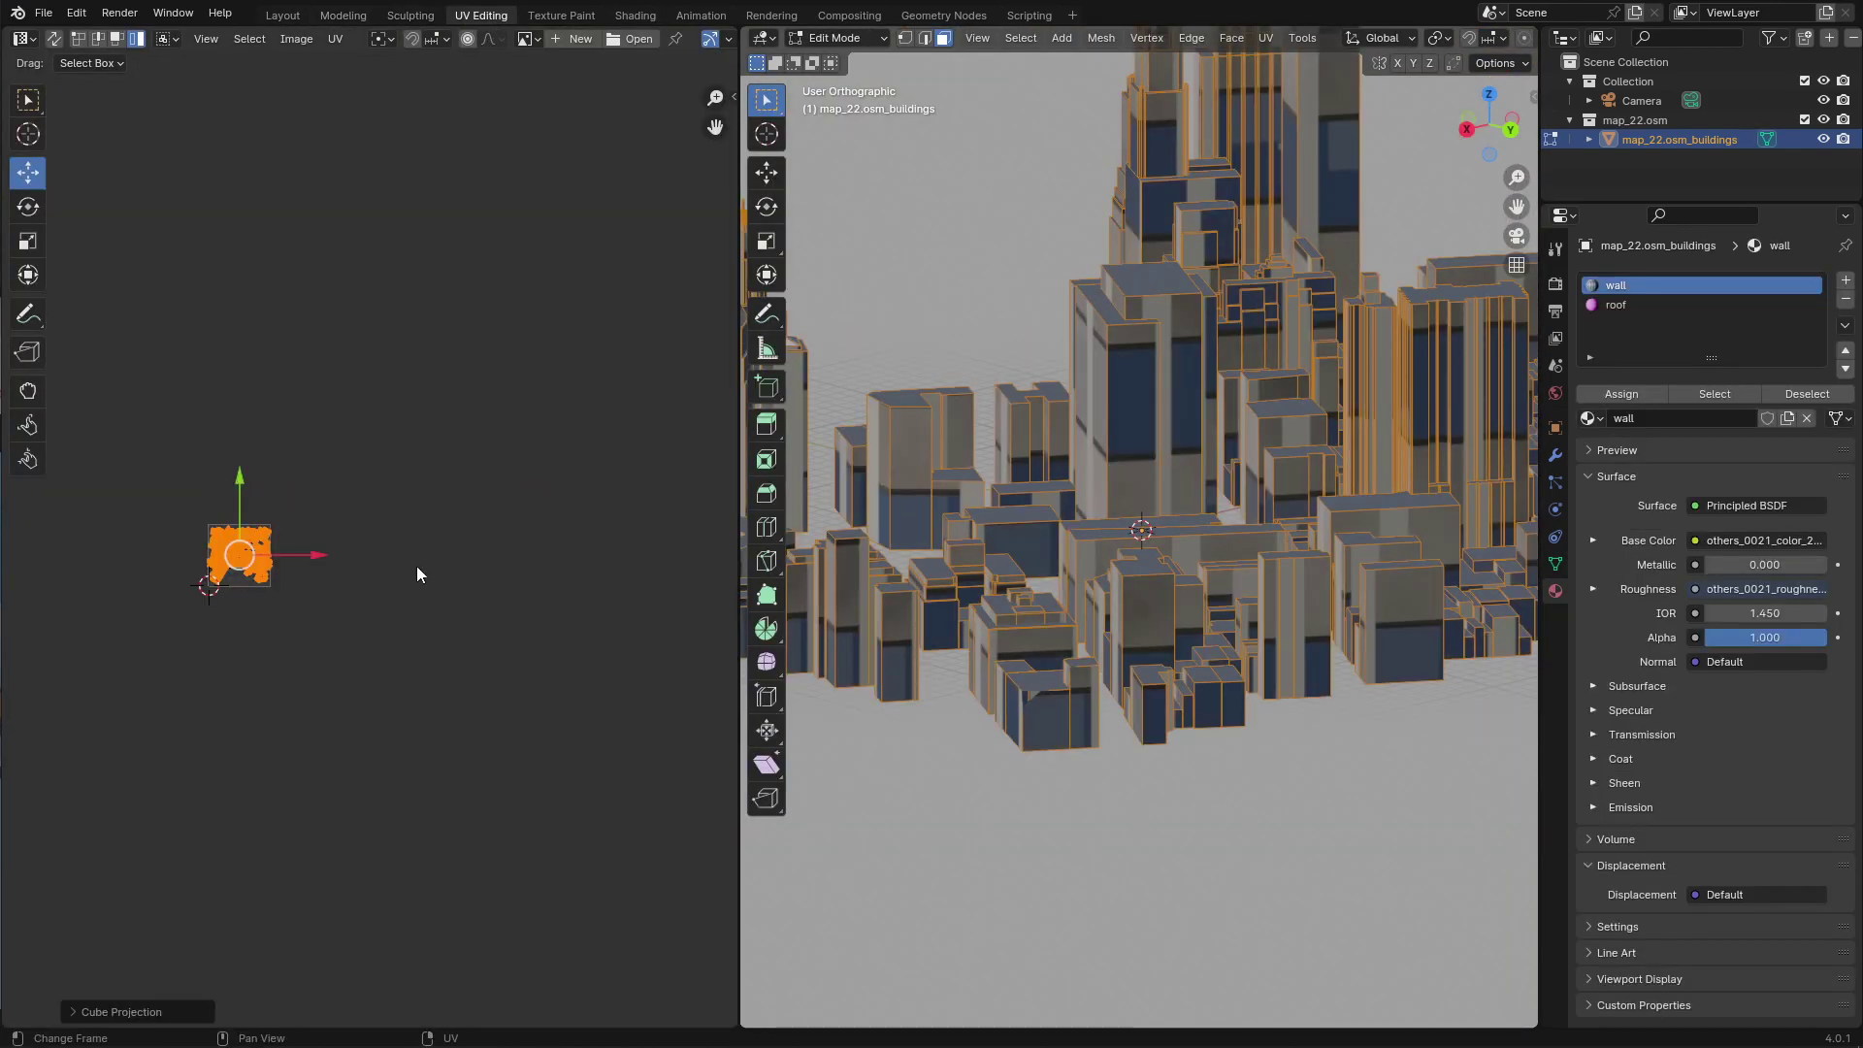
pyautogui.press('s')
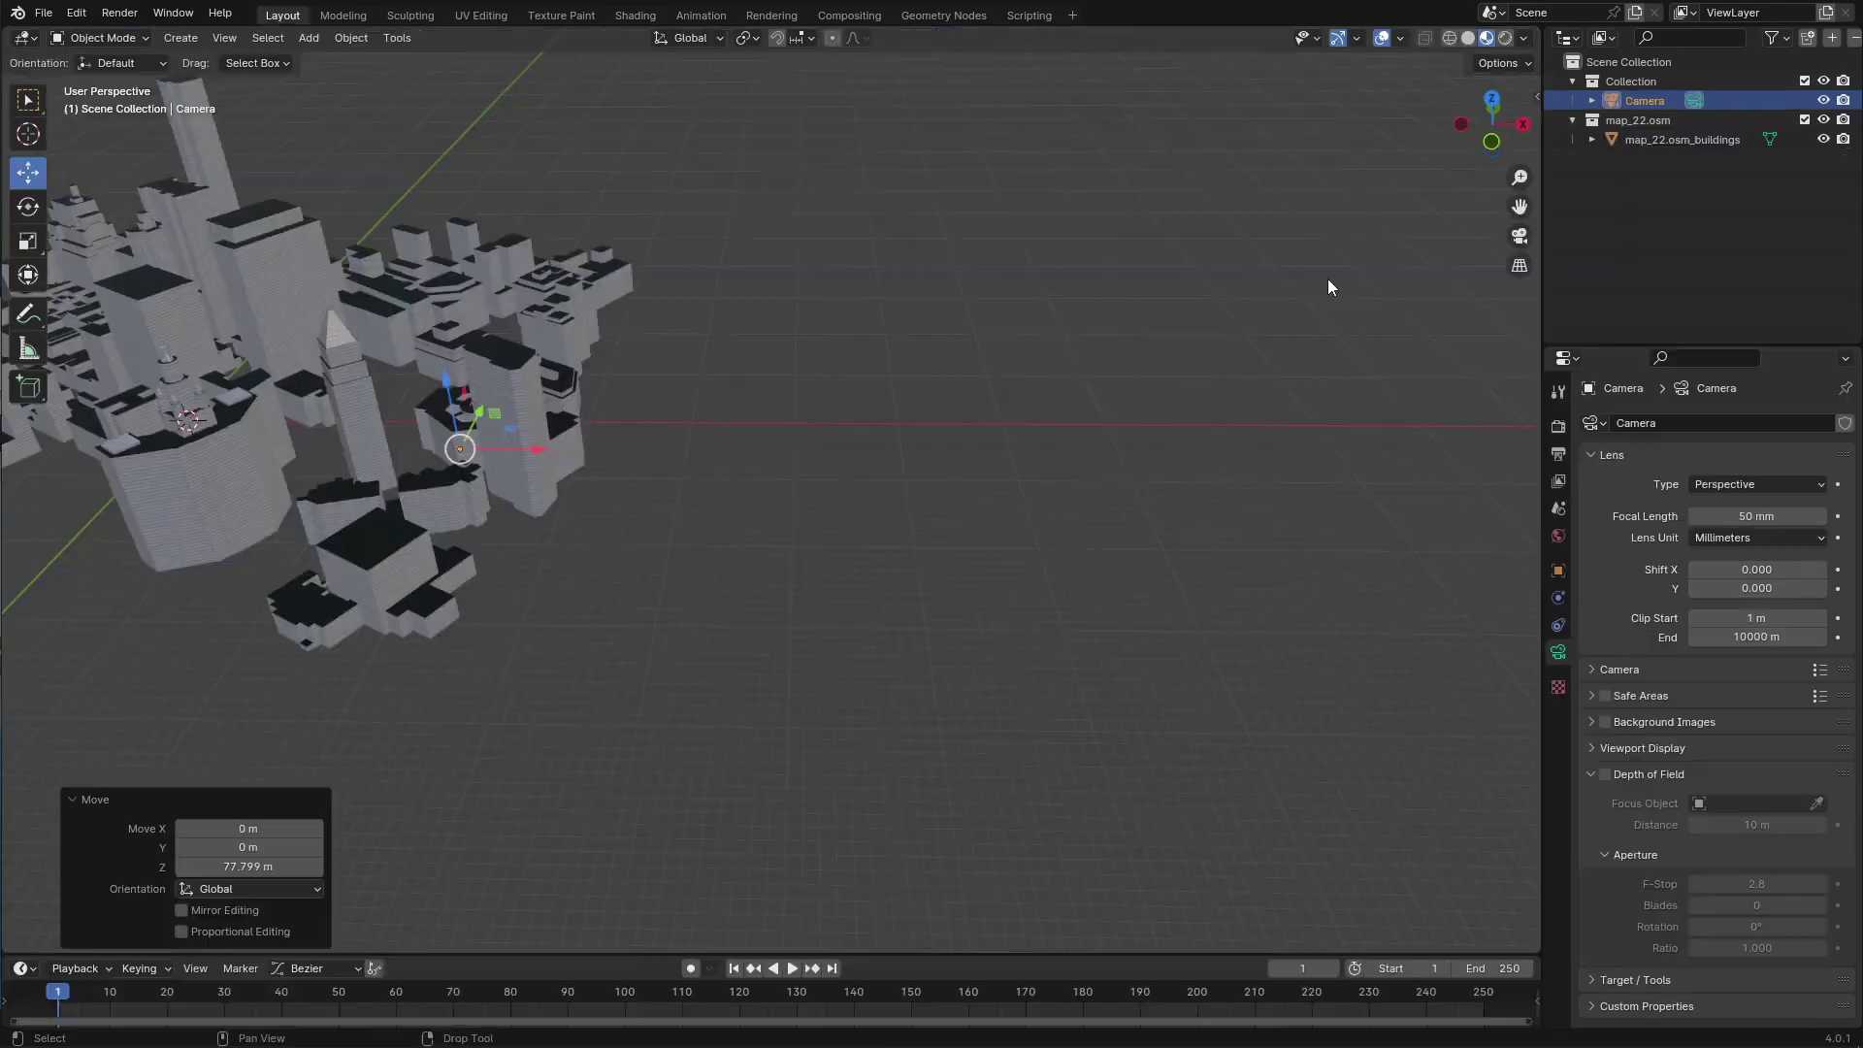
pyautogui.press('KP_0')
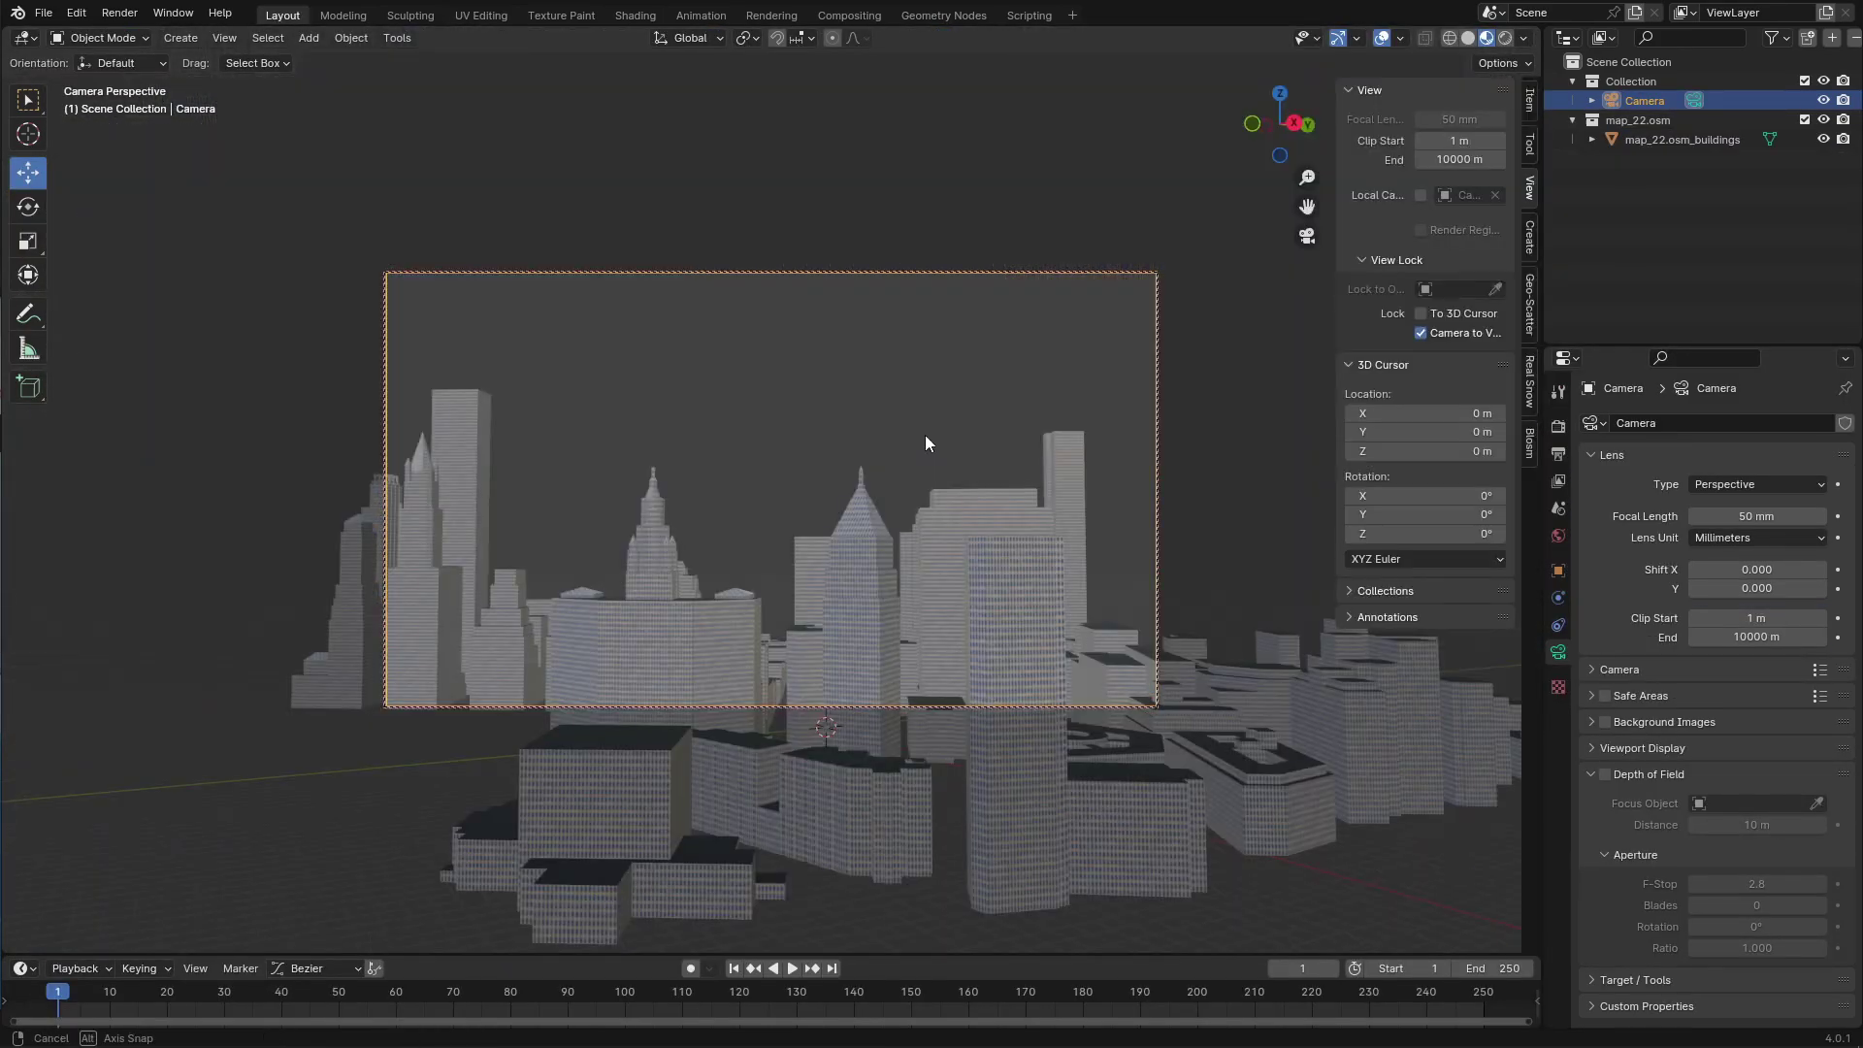
# Preview the skyline in Rendered shading with the city.exr world backdrop
pyautogui.scroll(-5, 929, 434)
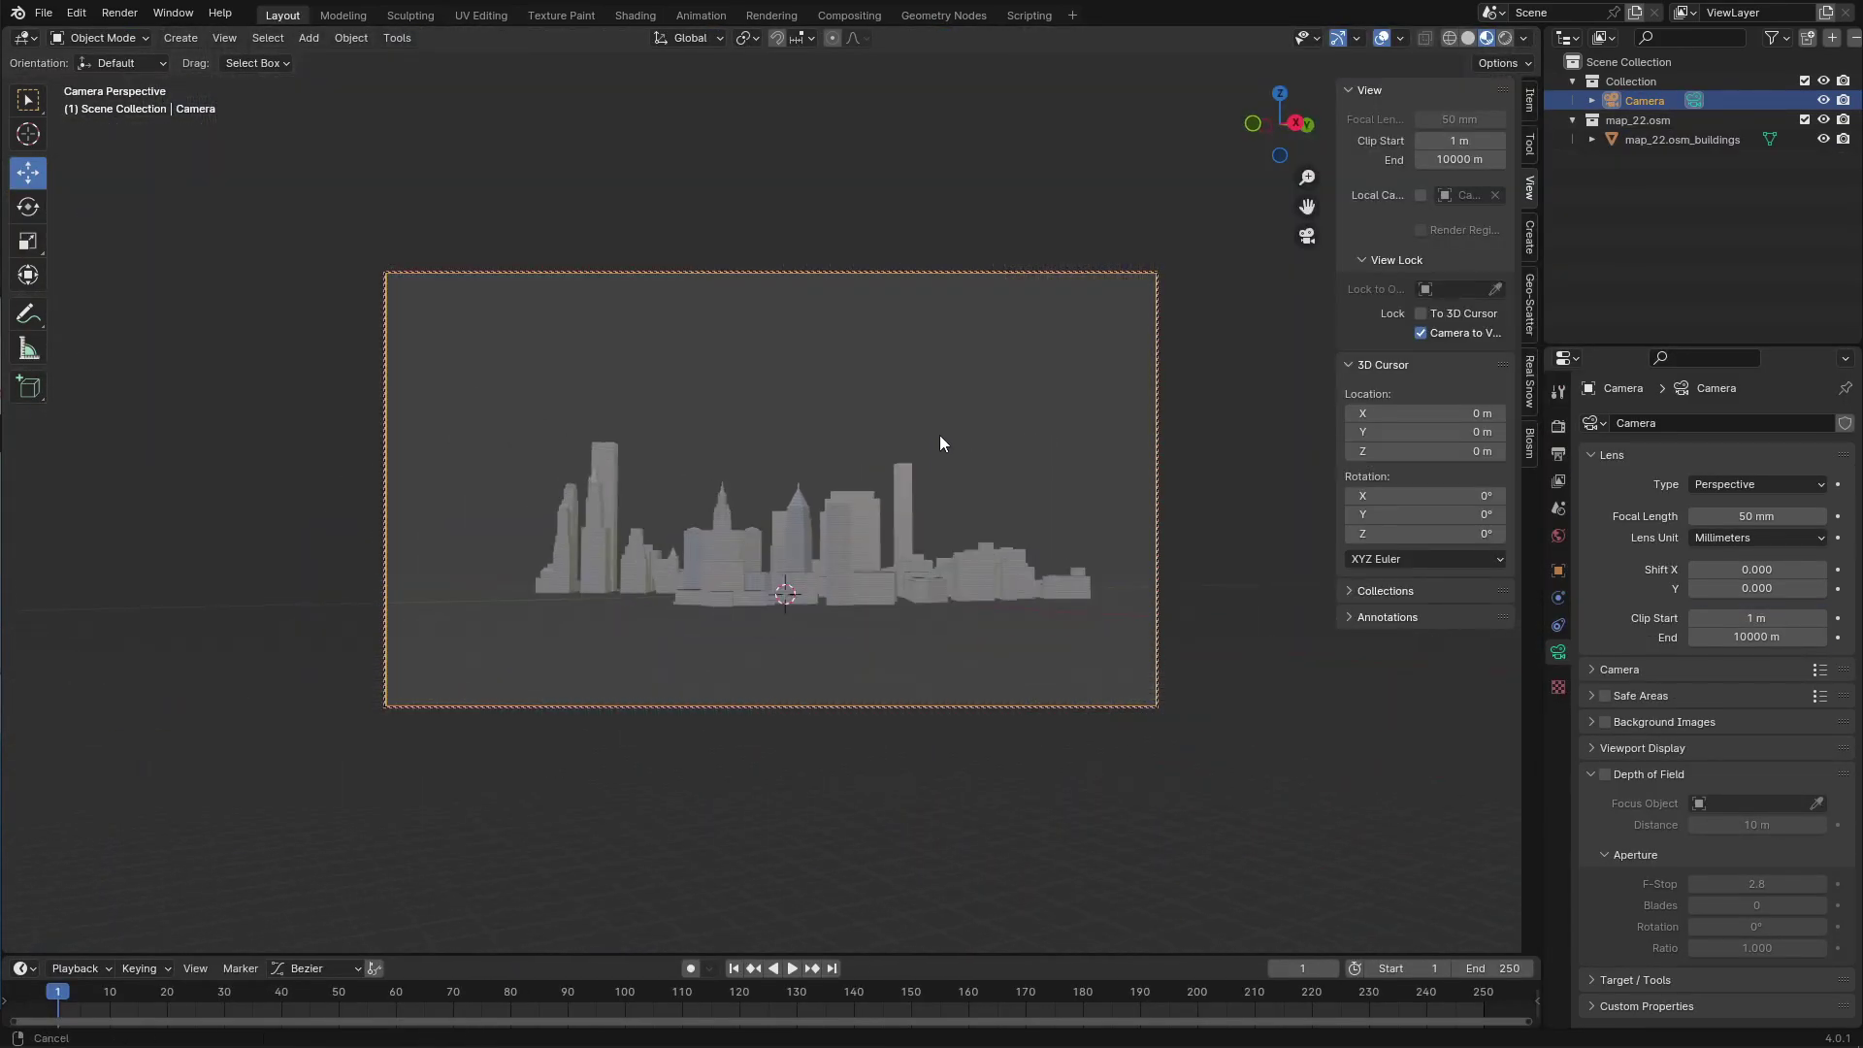
pyautogui.scroll(3, 940, 434)
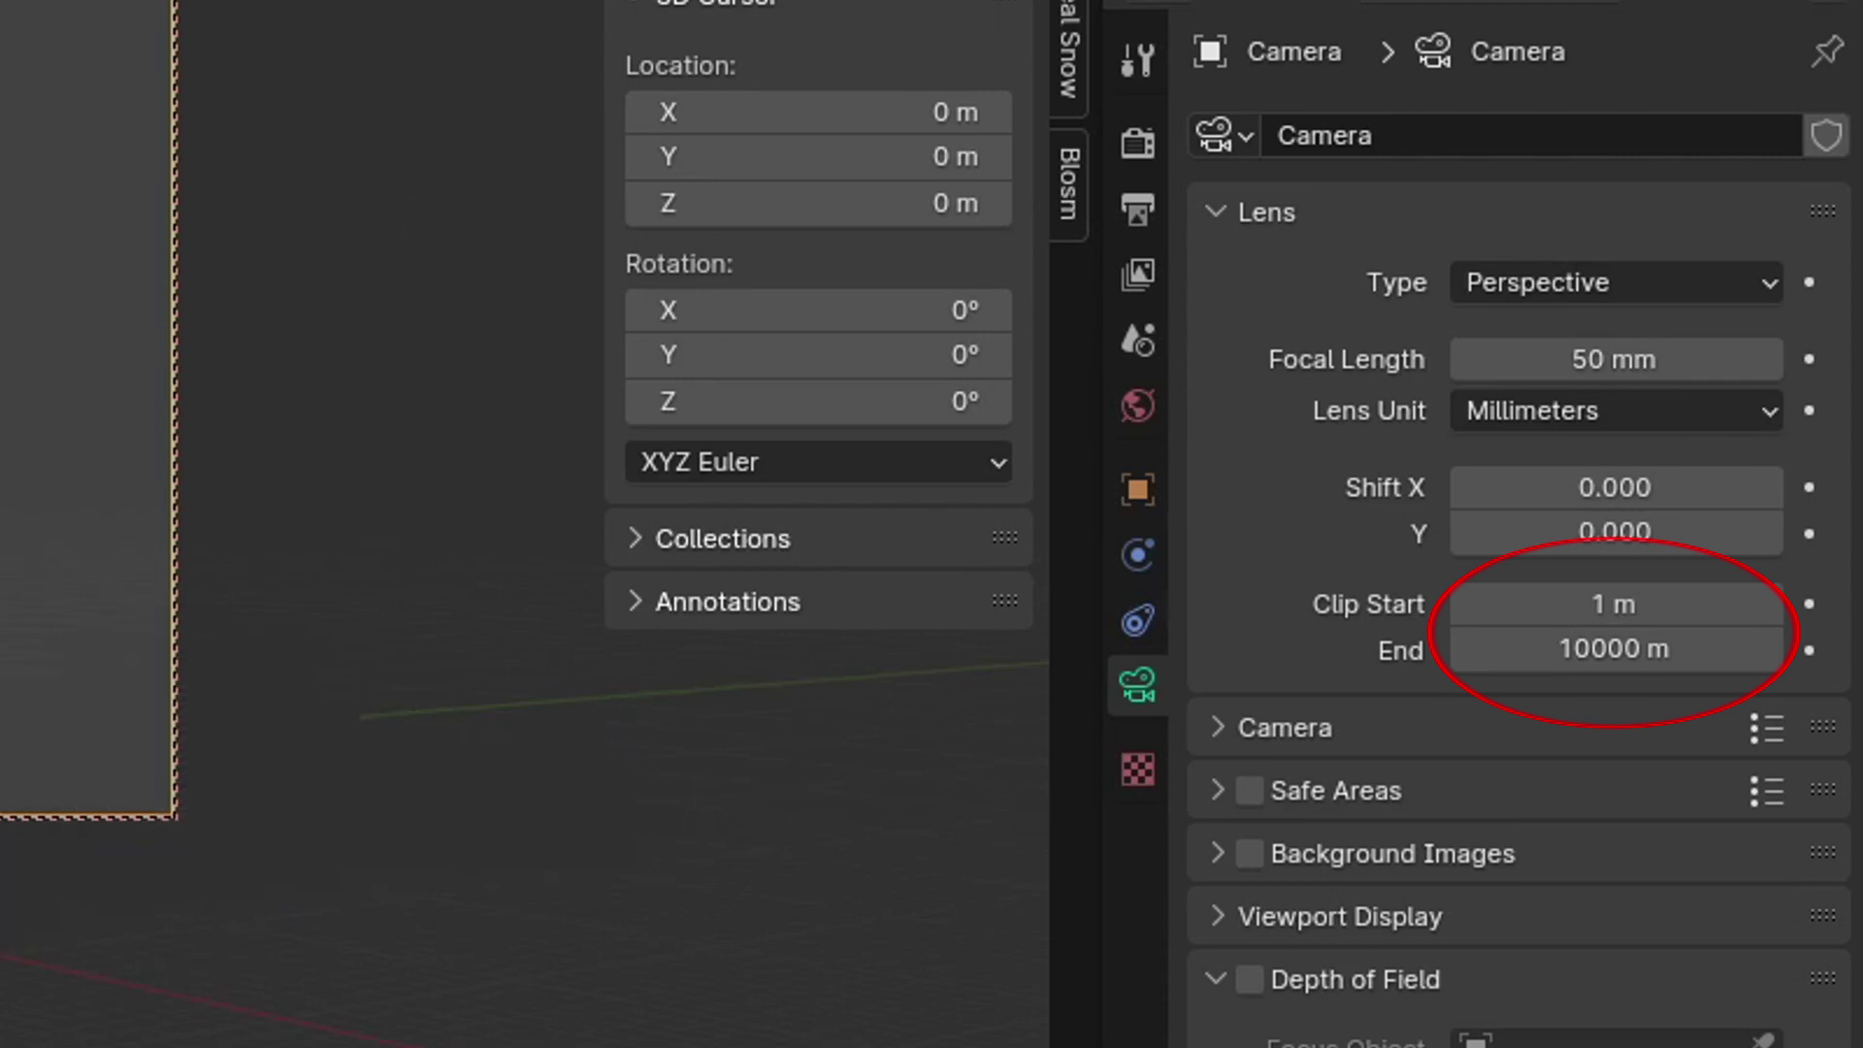
pyautogui.press('z')
pyautogui.press('8')
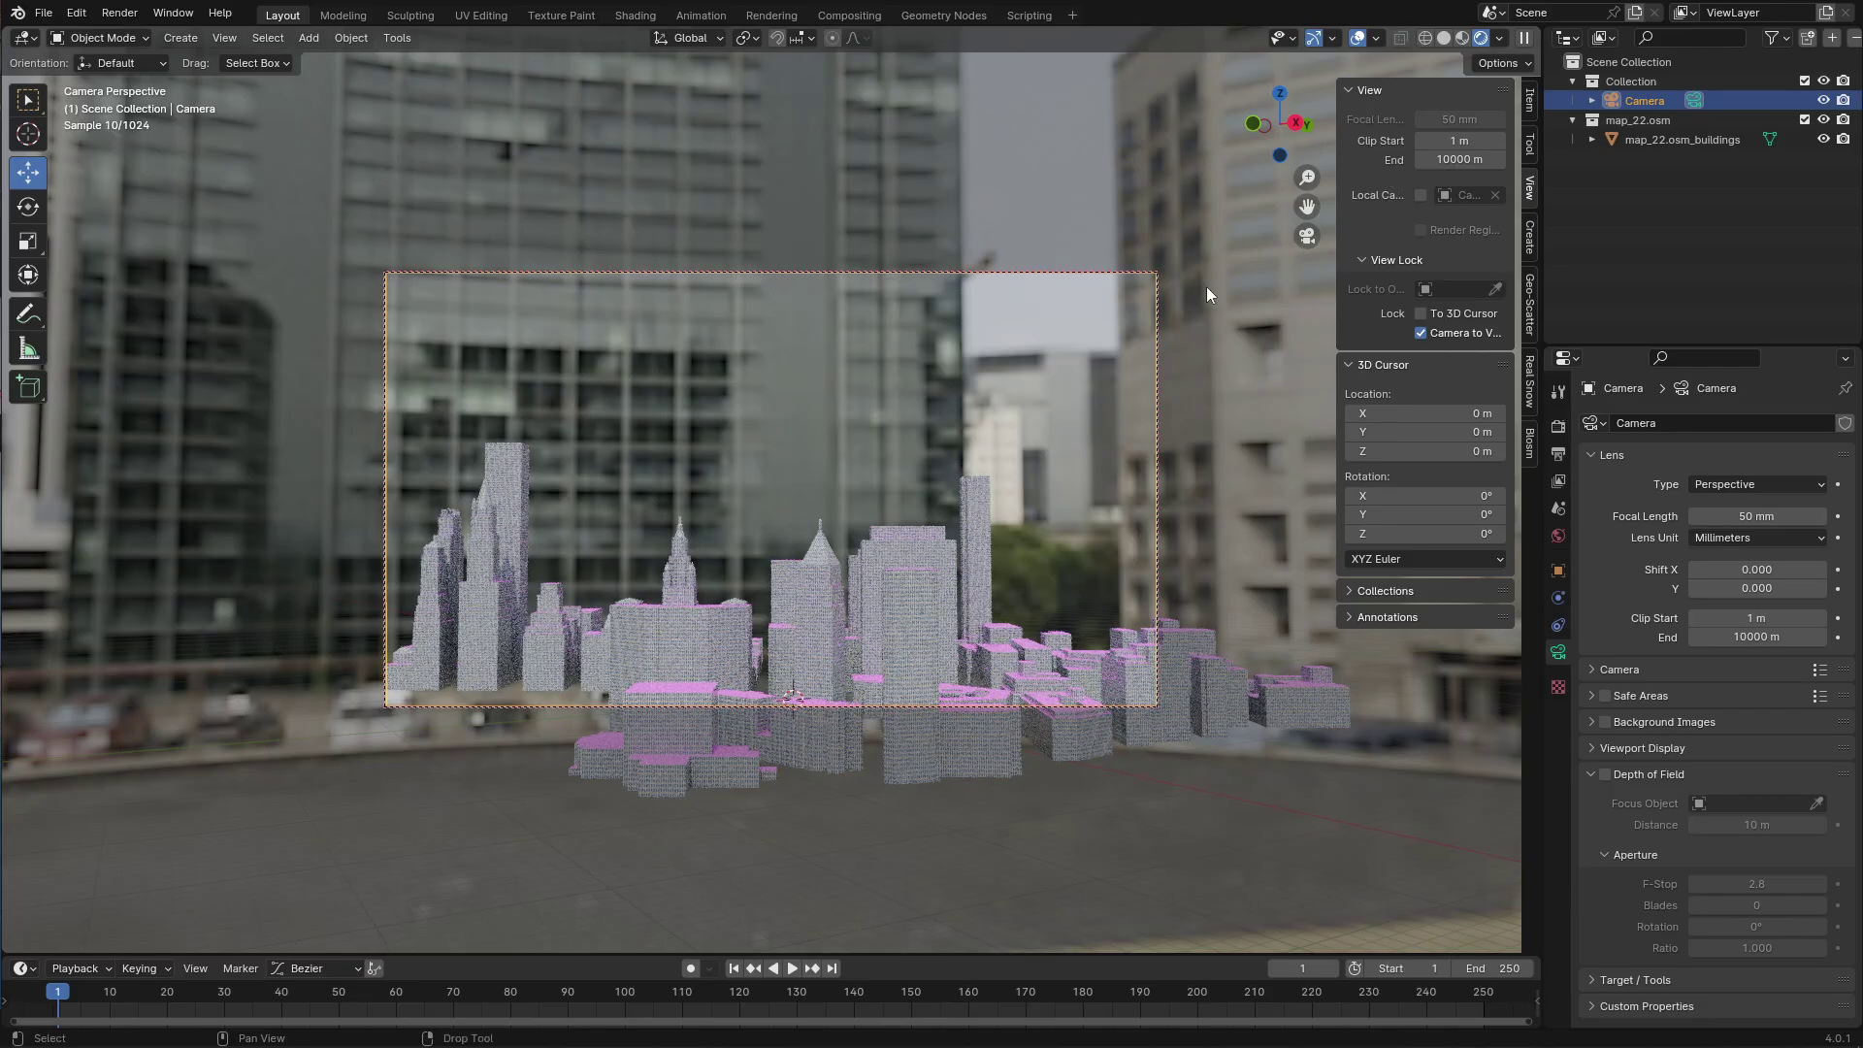
pyautogui.moveTo(1059, 387); pyautogui.dragTo(1337, 285, button='middle')
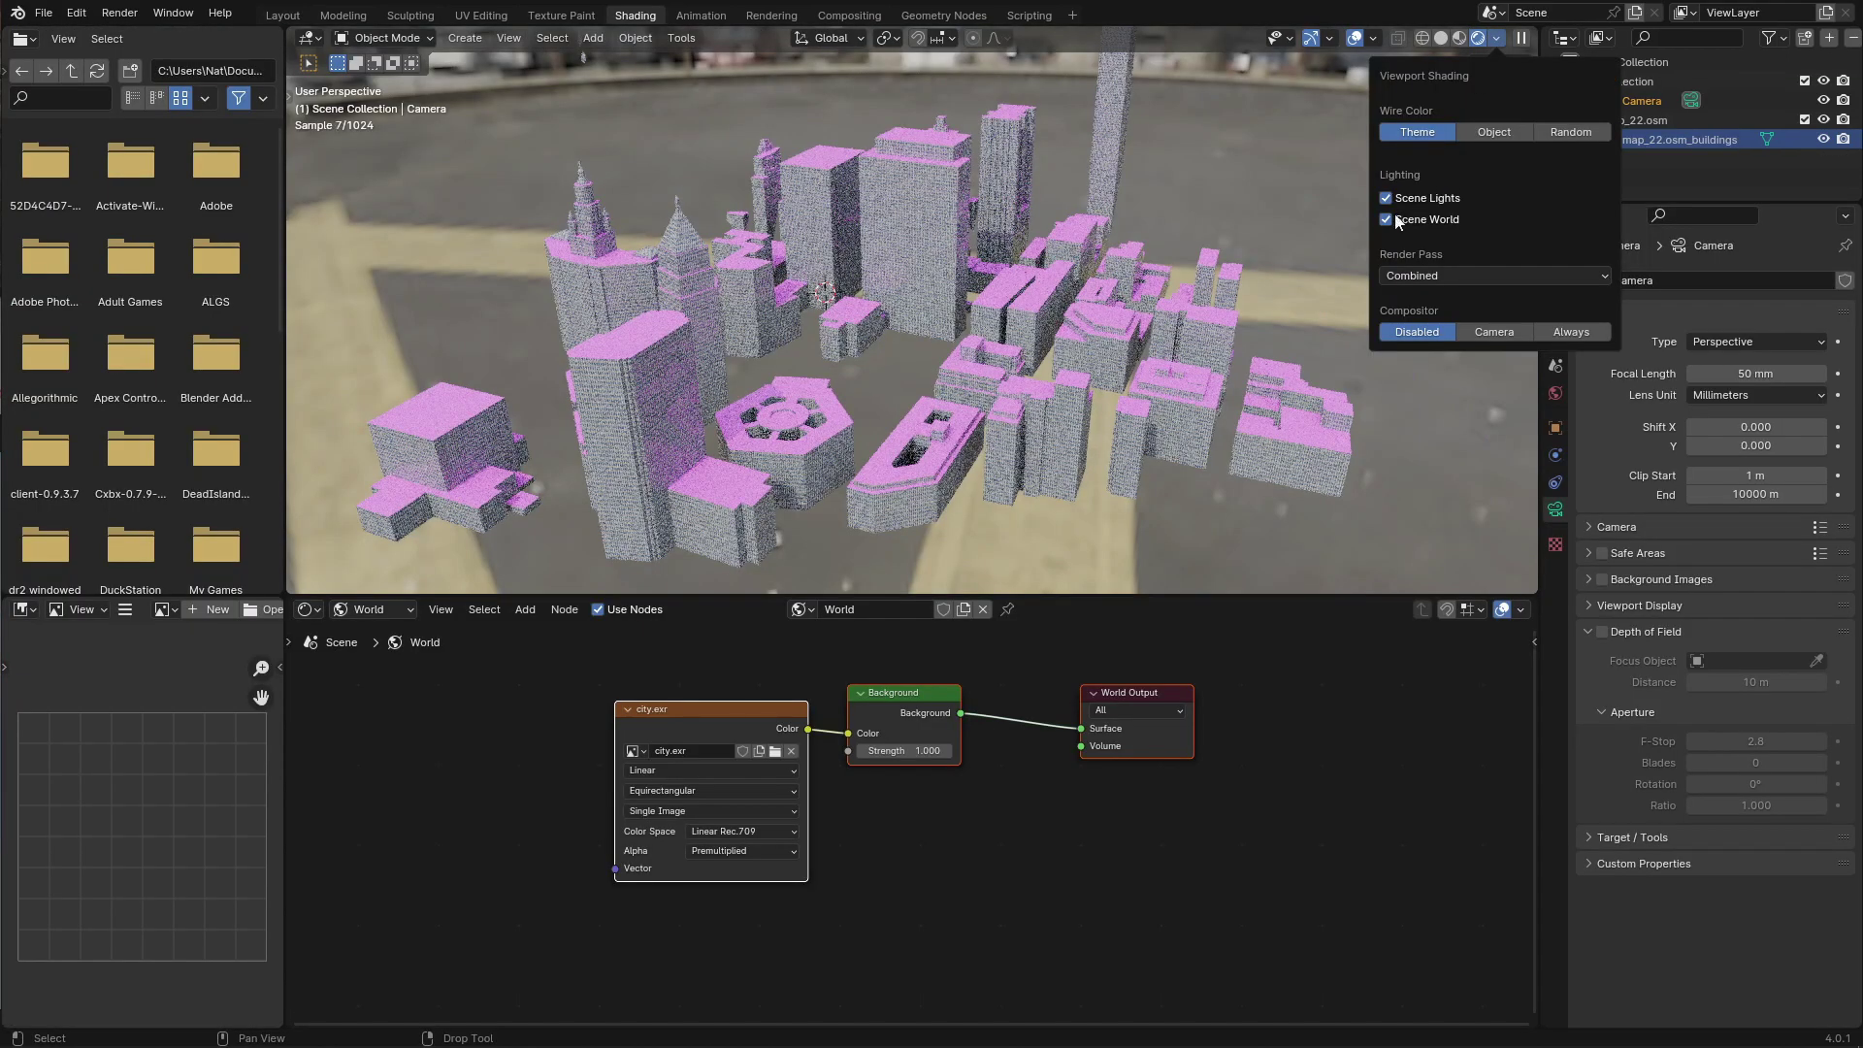
pyautogui.click(1388, 219)
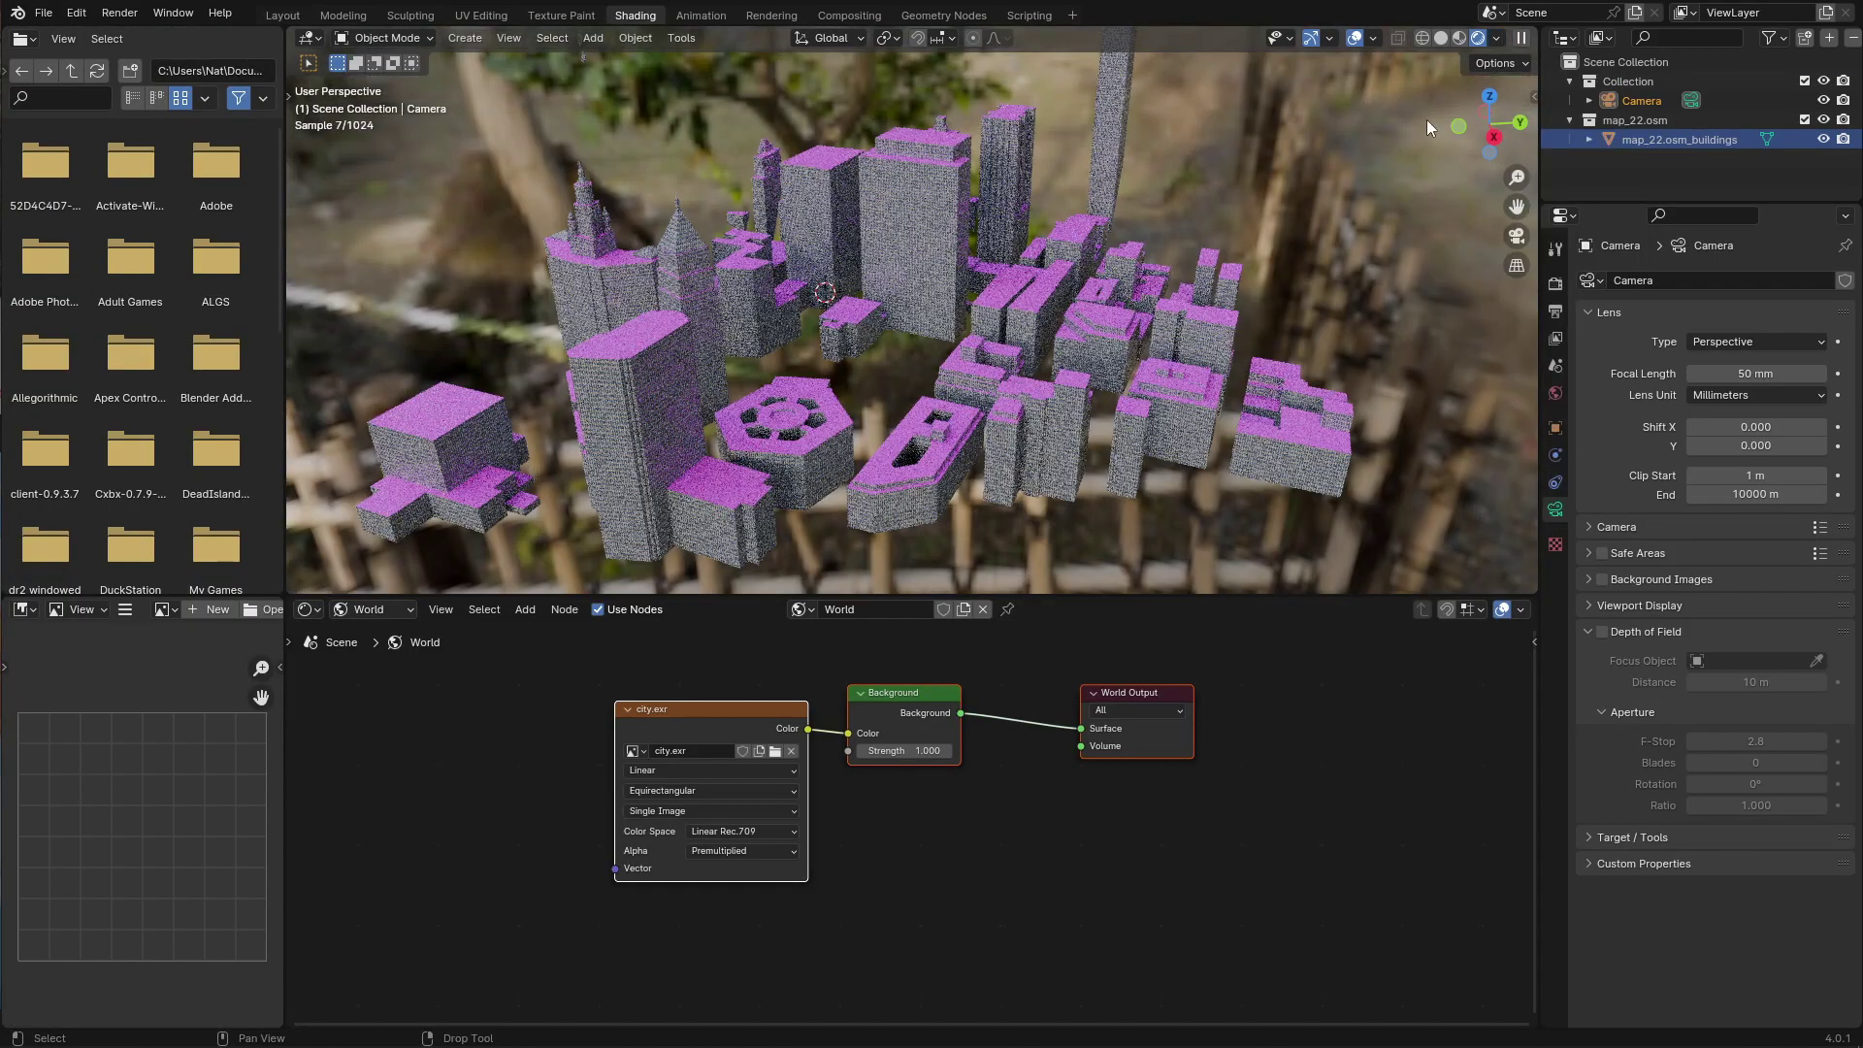
pyautogui.click(1496, 39)
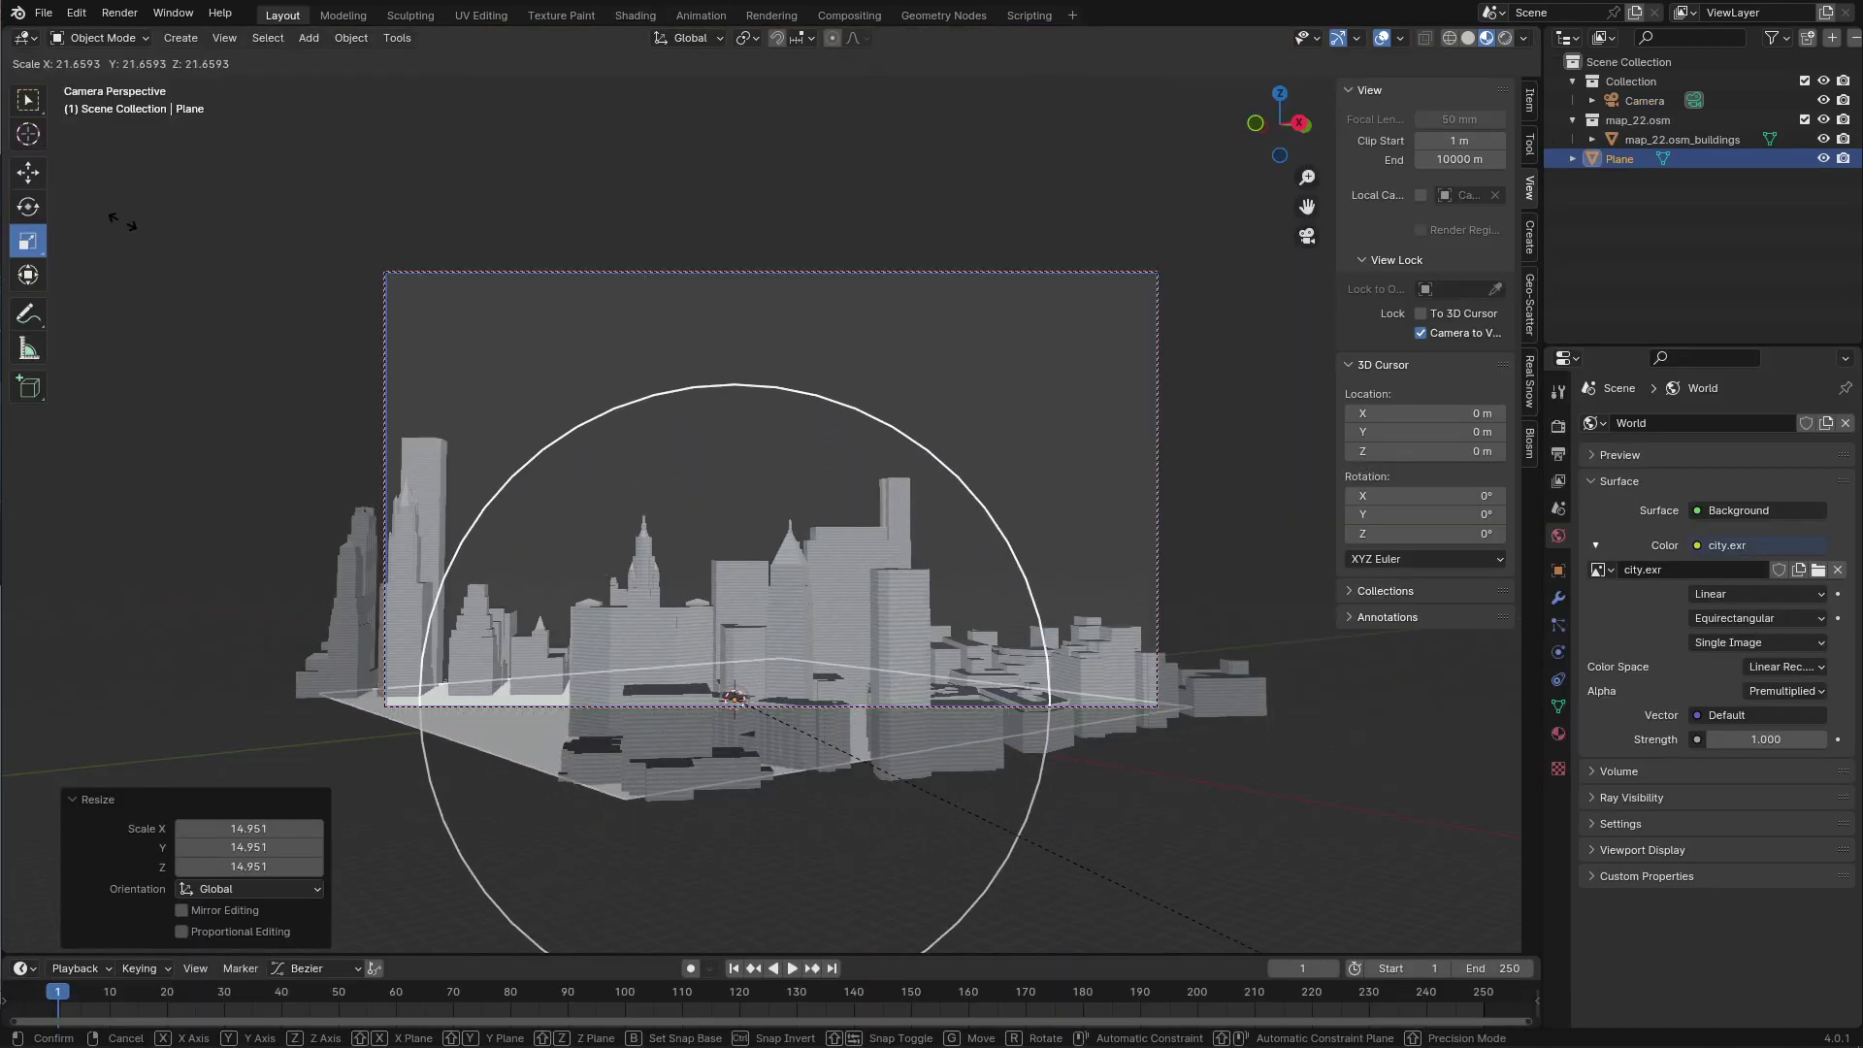
# Enlarge the ground plane, then extrude its edges and raise them on Z into walls
pyautogui.click(1036, 774)
pyautogui.press('Tab')
pyautogui.press('e')
pyautogui.press('Escape')
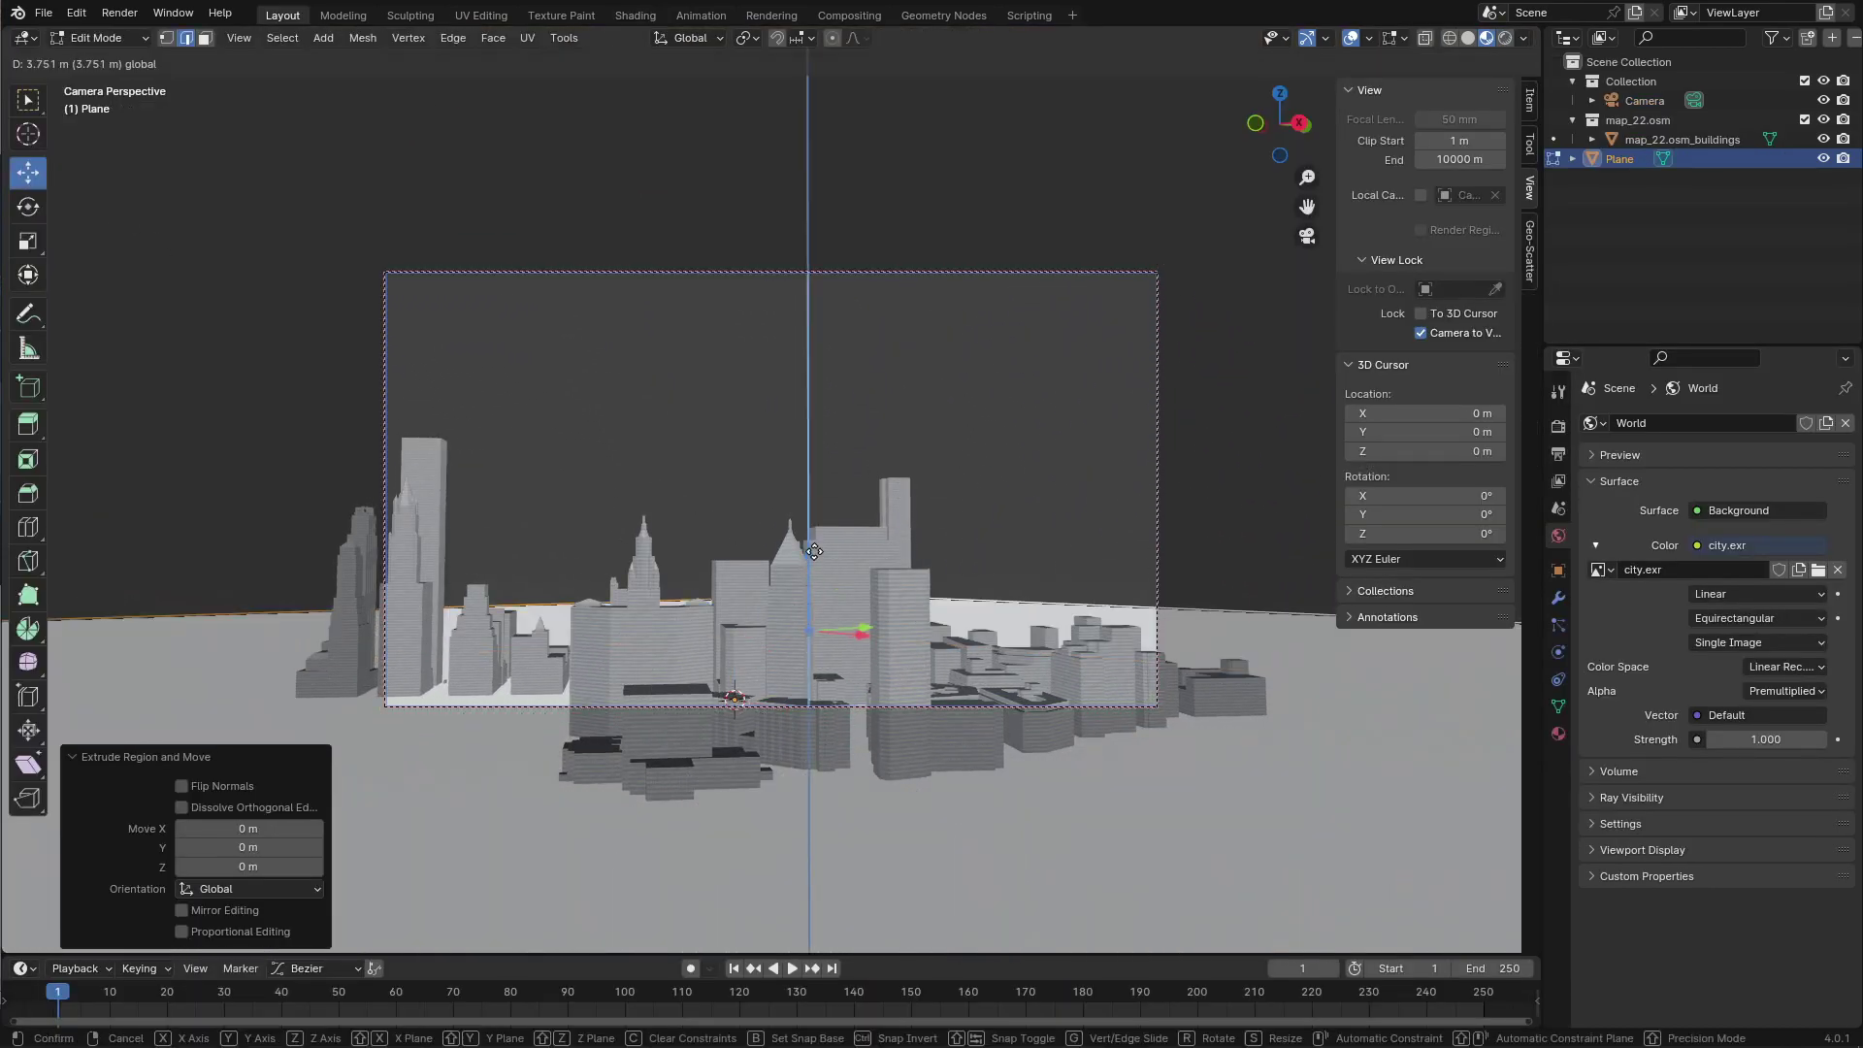
pyautogui.press('g')
pyautogui.press('z')
pyautogui.click(855, 821)
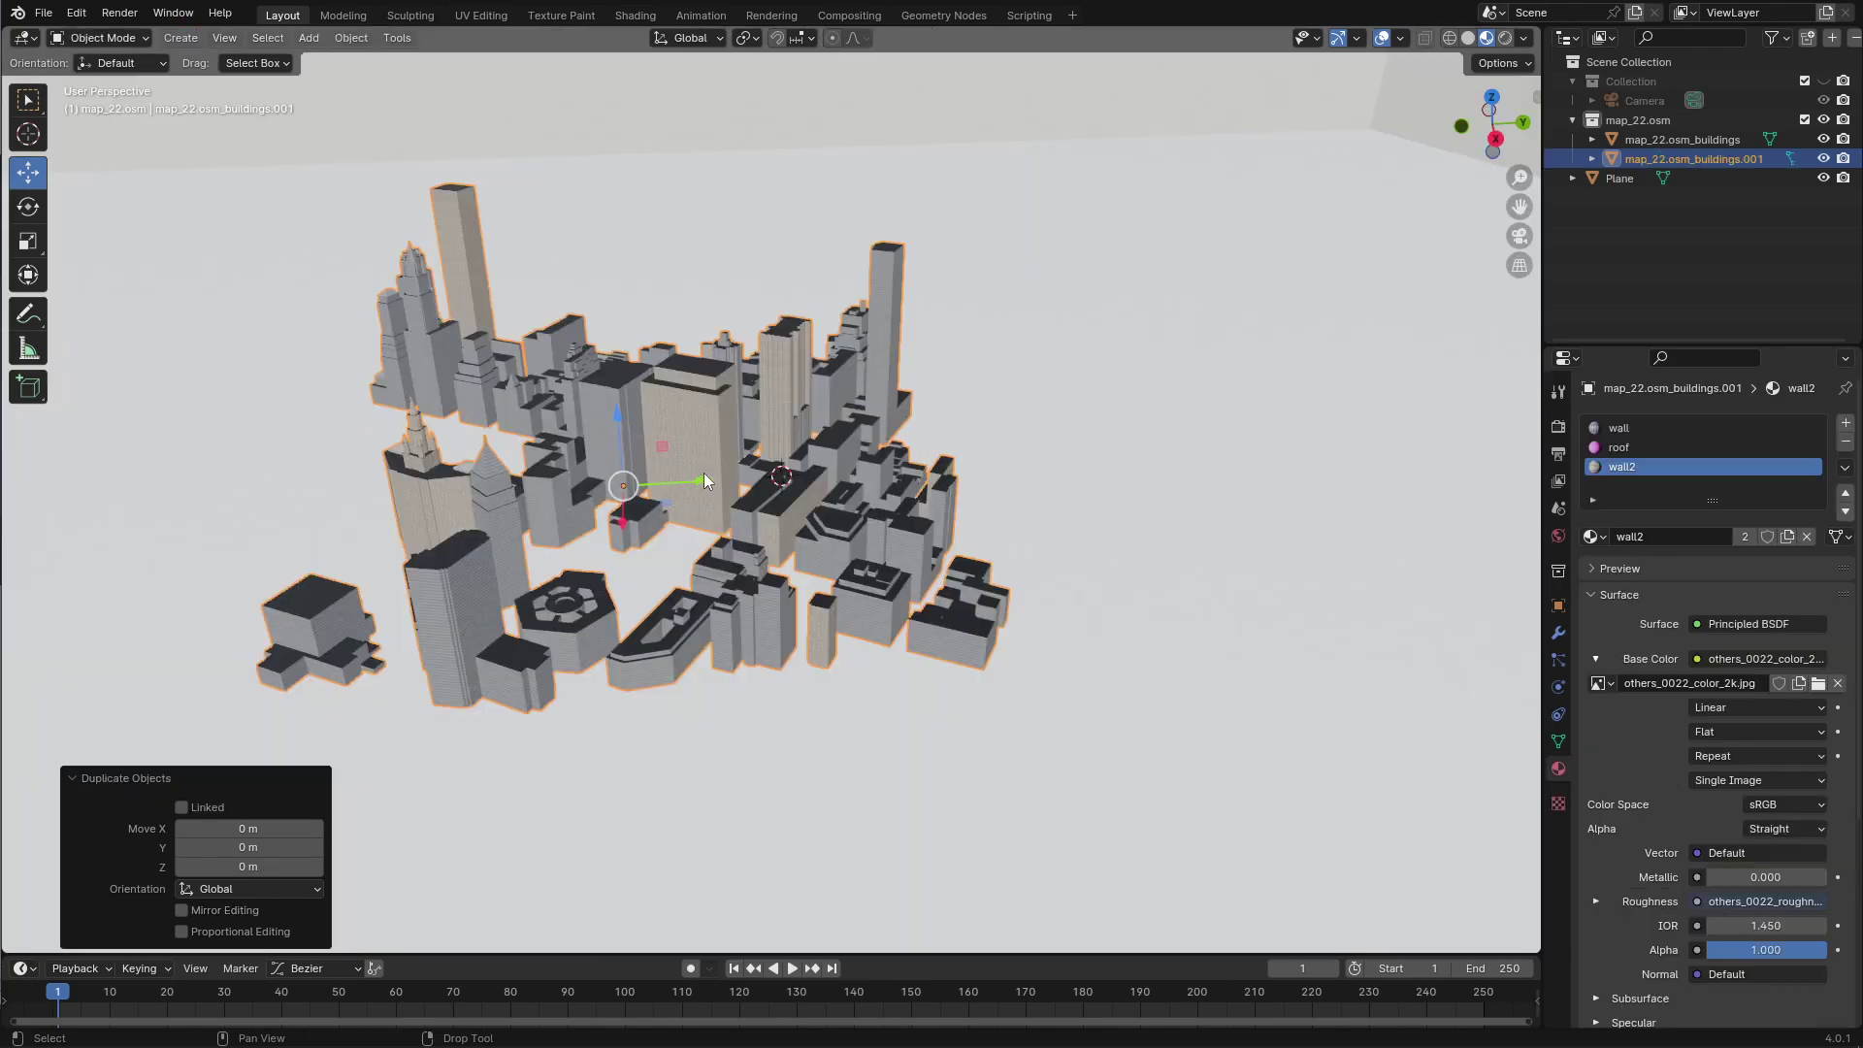
# Rotate the duplicated buildings and move them back along Y behind the skyline
pyautogui.press('r')
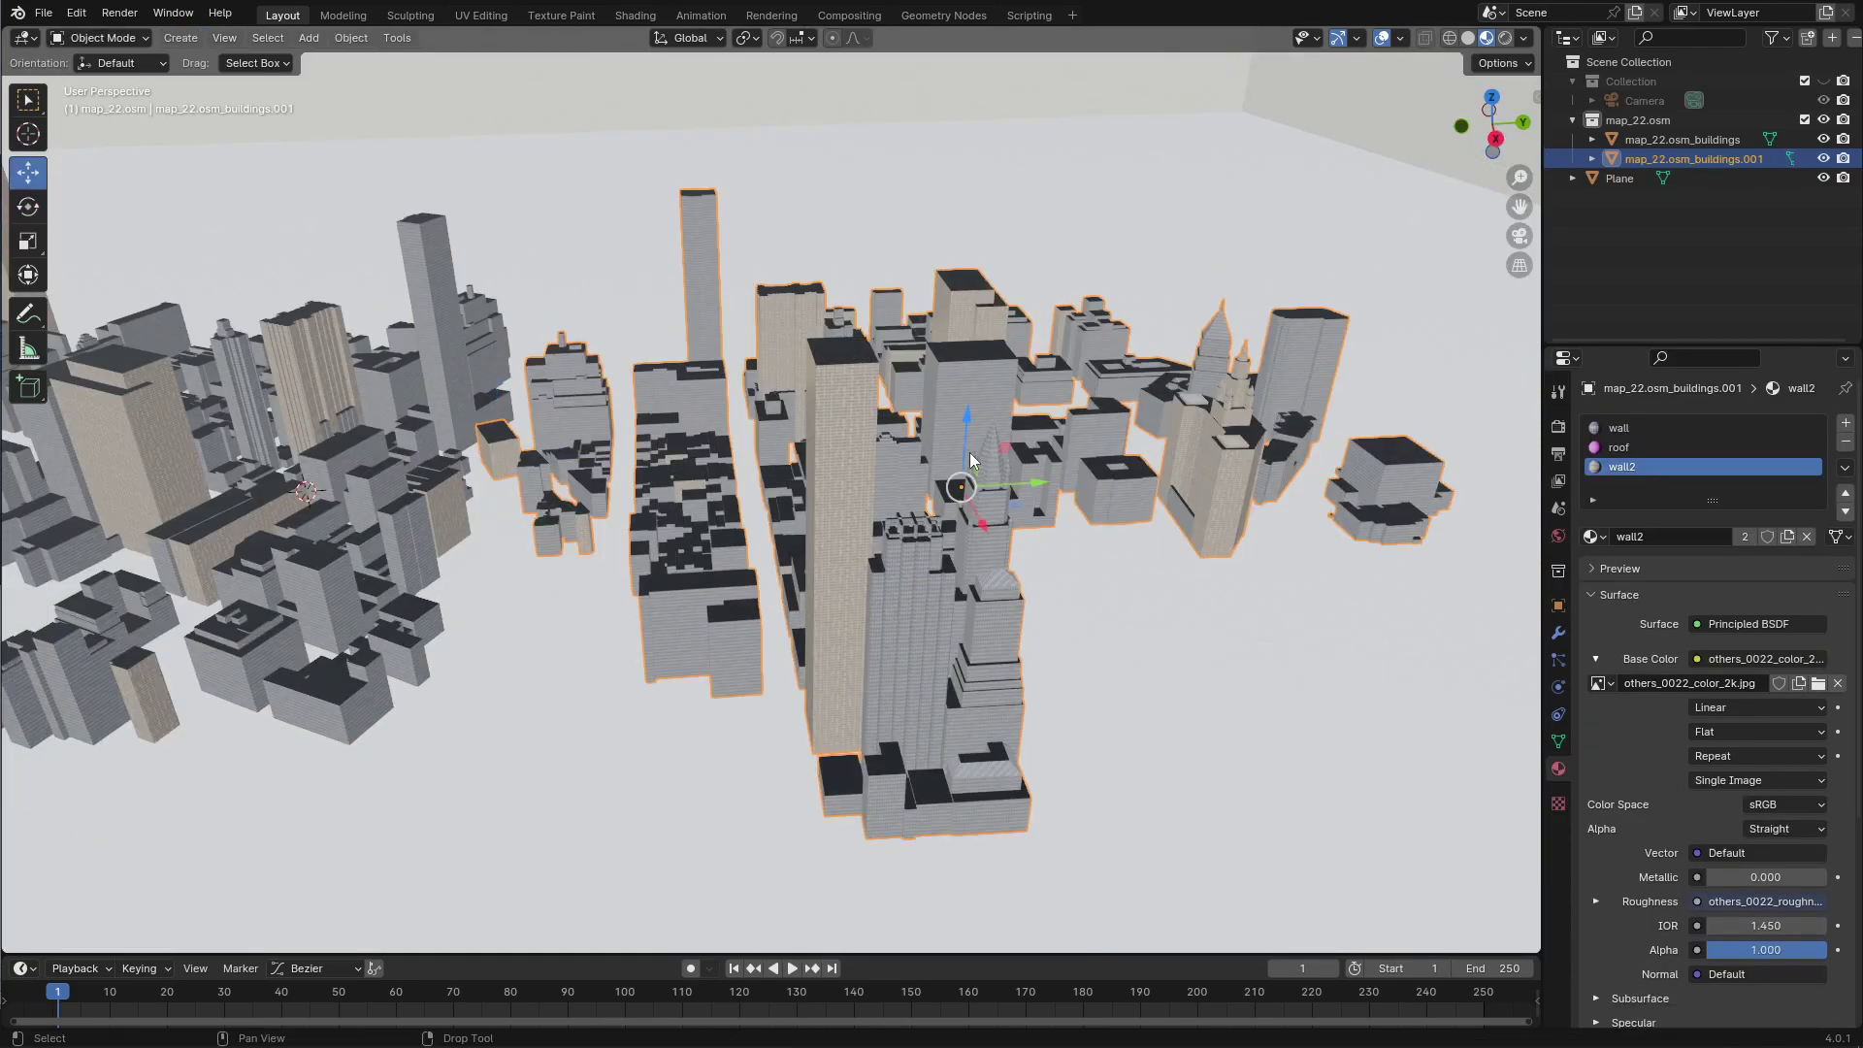
pyautogui.press('g')
pyautogui.press('y')
pyautogui.click(965, 438)
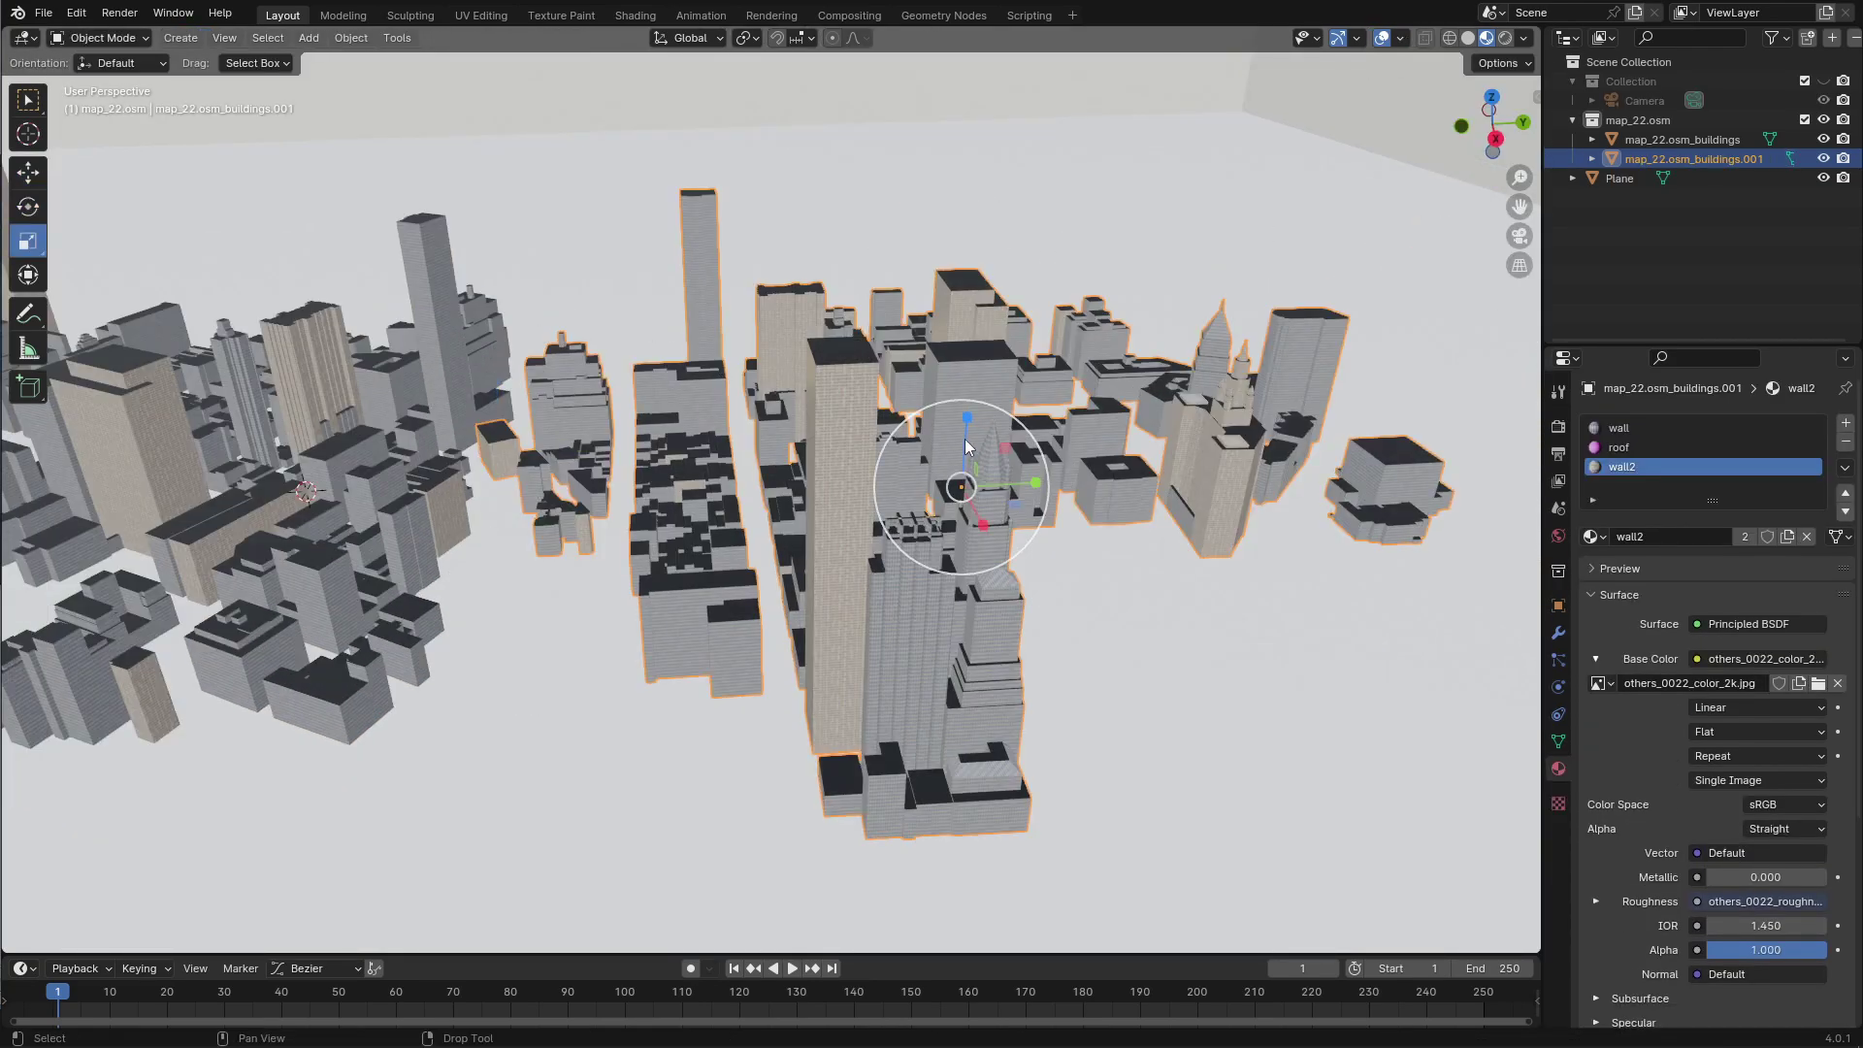
pyautogui.press('KP_0')
# Stretch the duplicate 1.936 times taller on Z, apply all transforms, and rescale its UVs
pyautogui.press('s')
pyautogui.press('z')
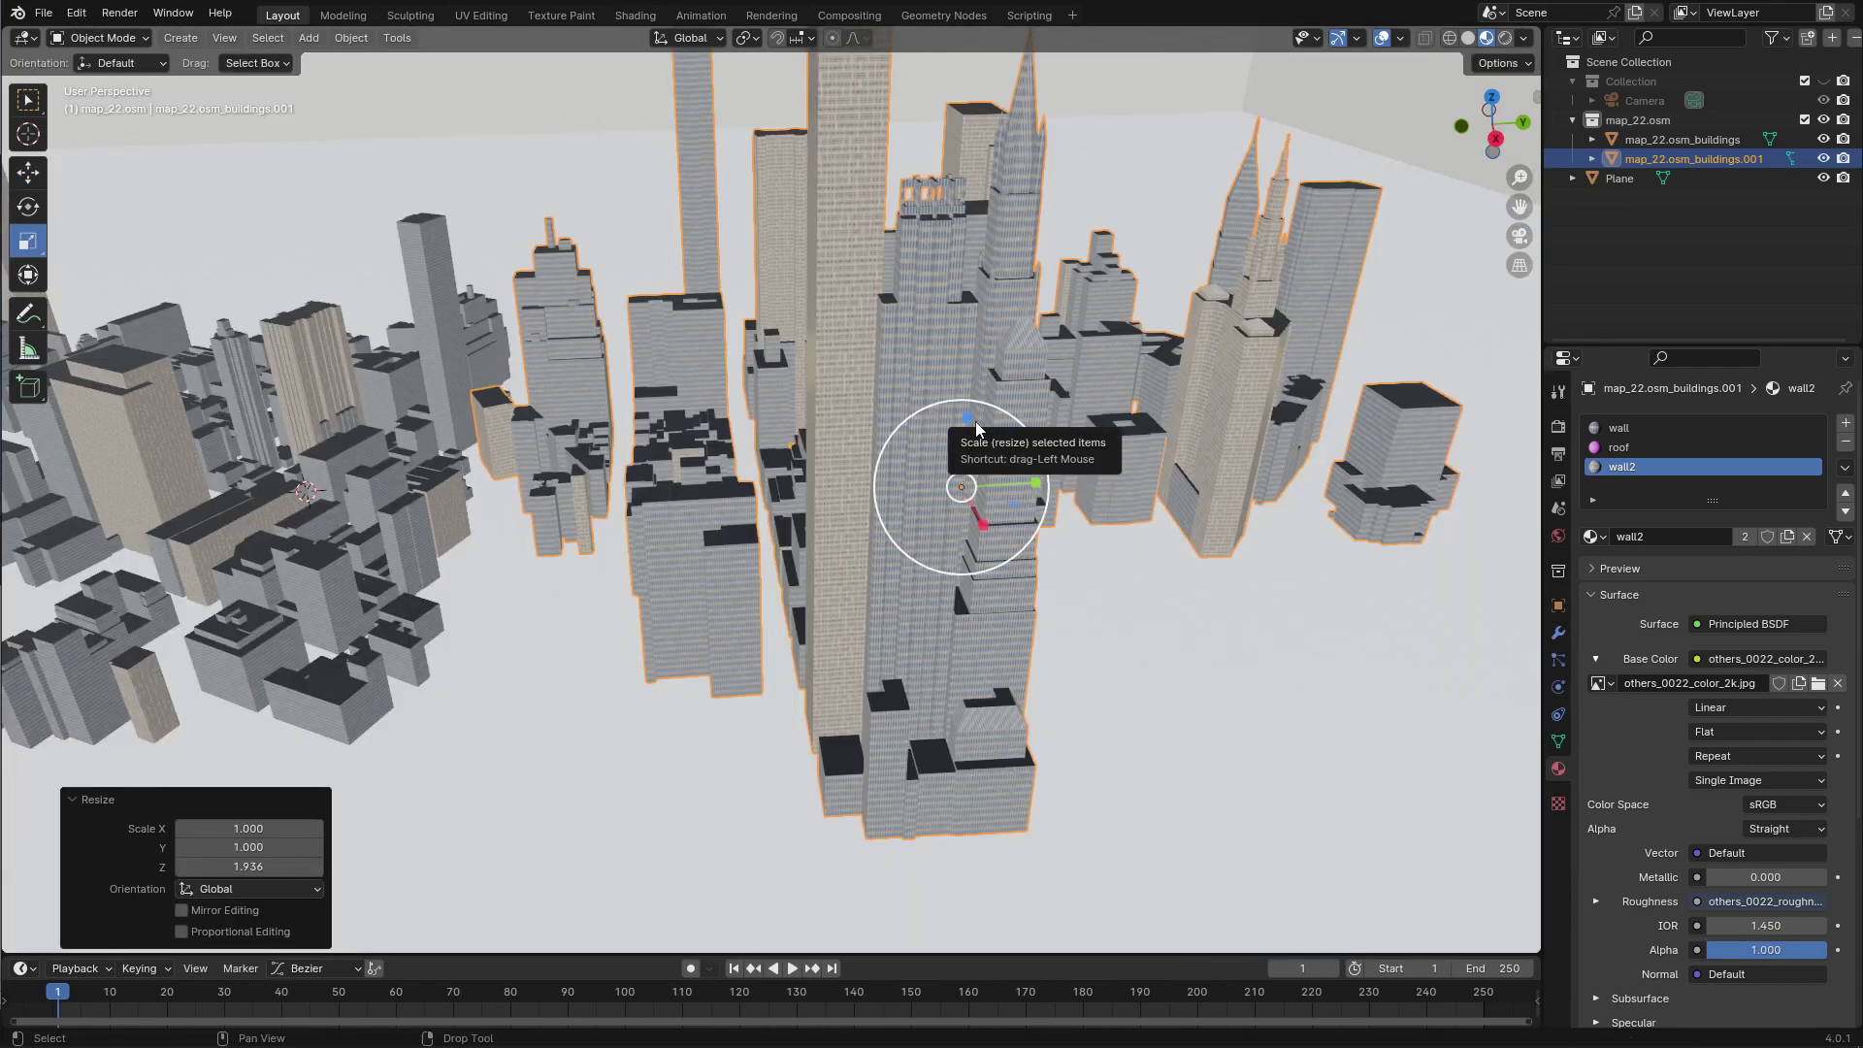
pyautogui.hotkey('ctrl', 'a')
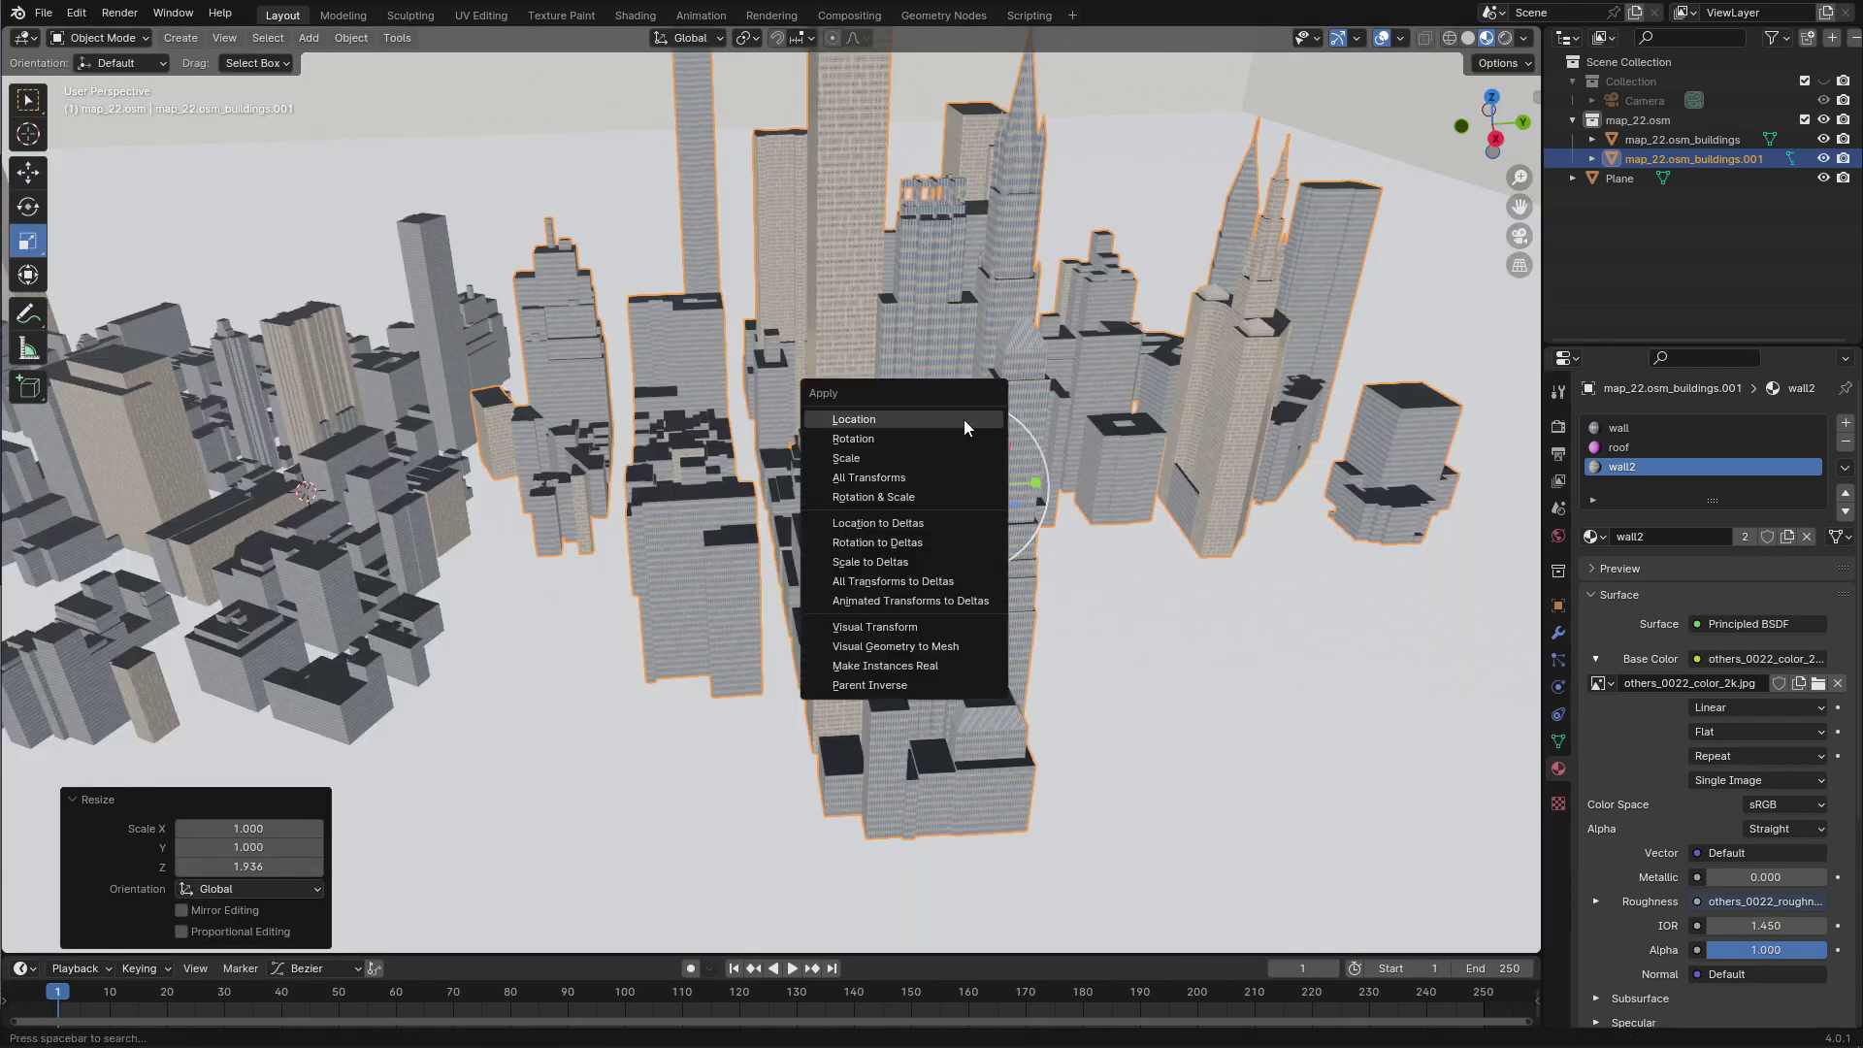
pyautogui.click(894, 476)
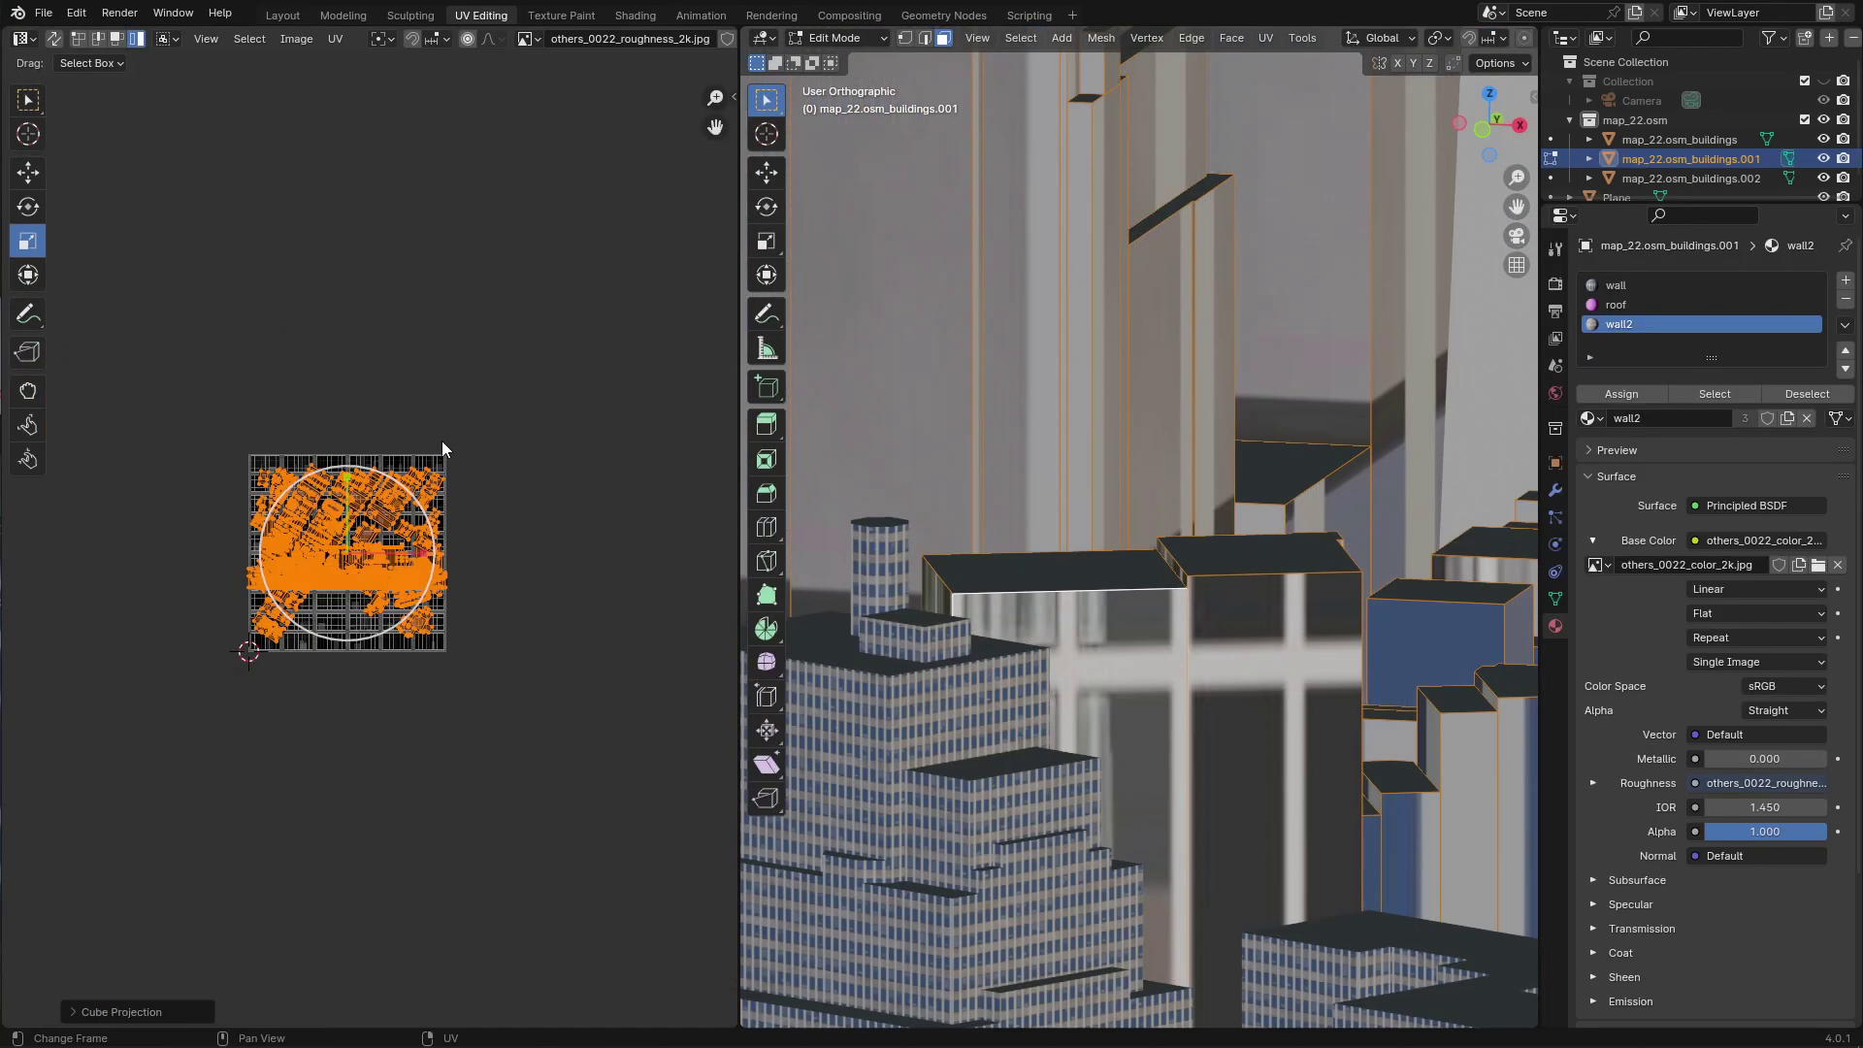
pyautogui.press('s')
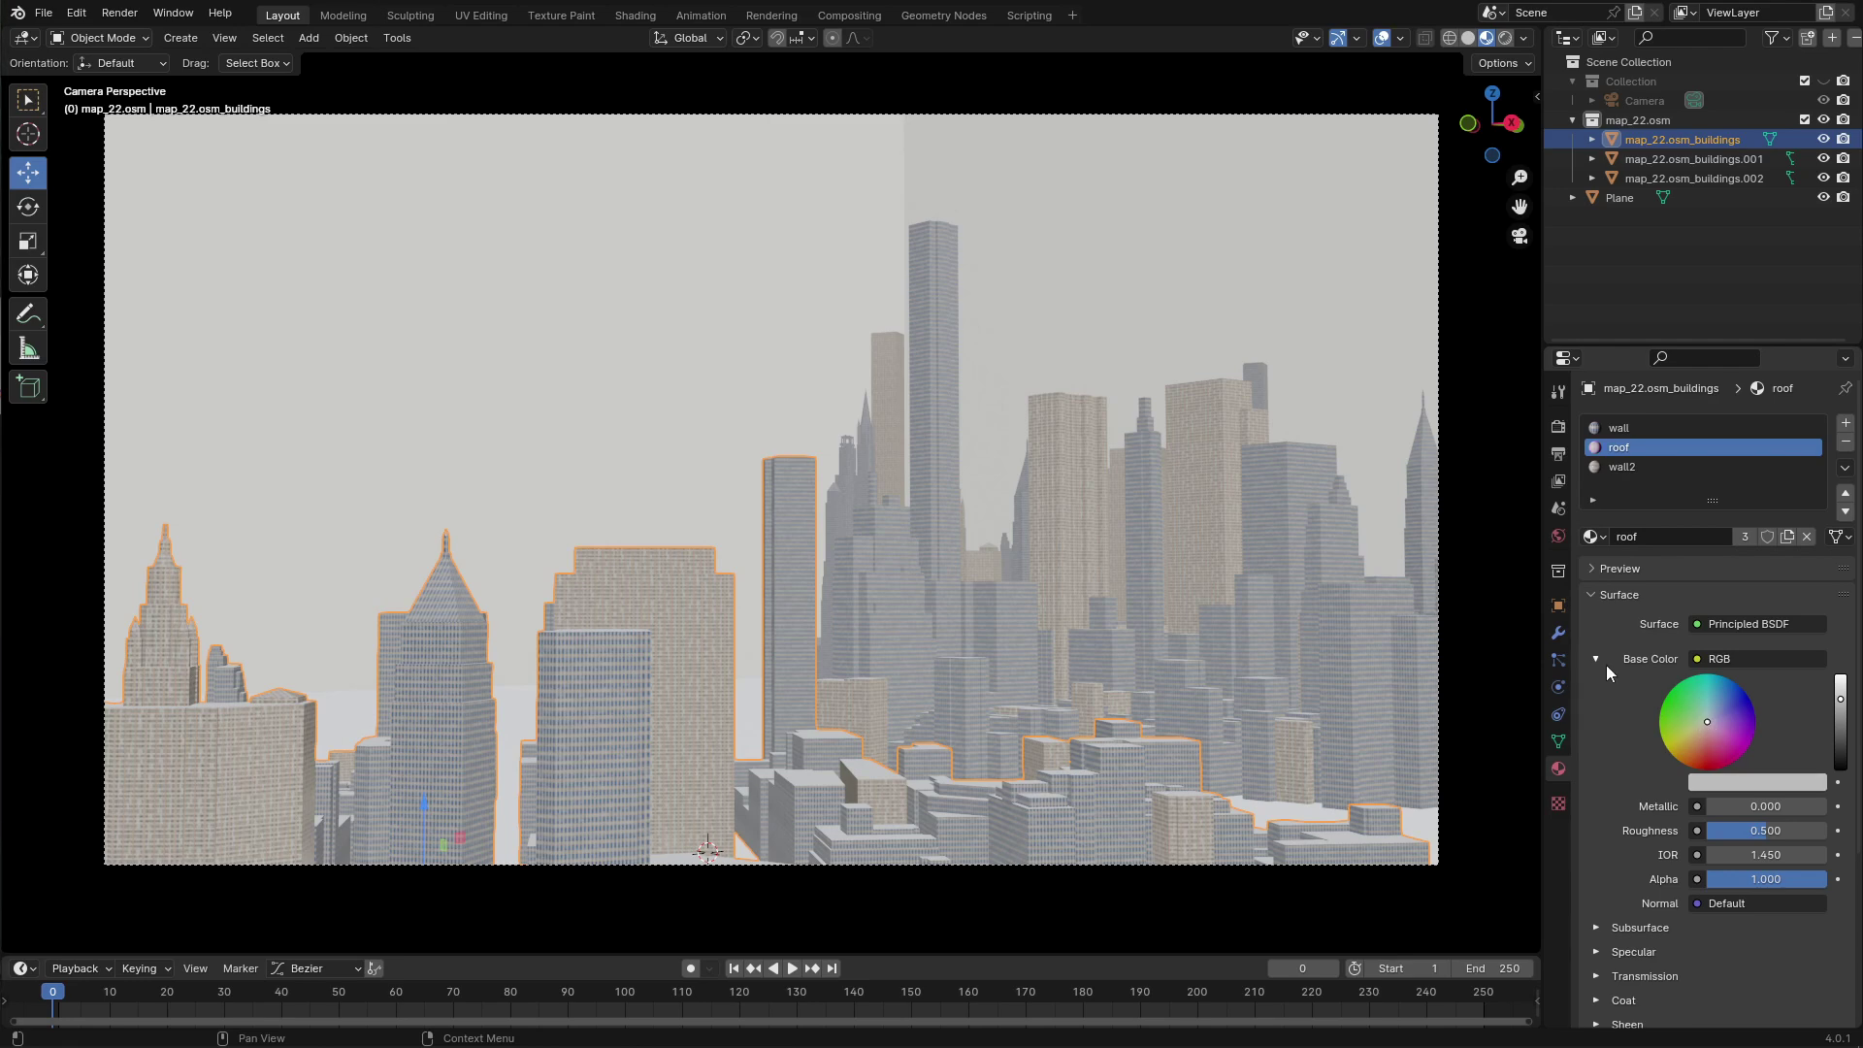
# Give the camera a 0.180 Shift Y to lower the skyline and apply the ground plane's scale
pyautogui.click(1643, 100)
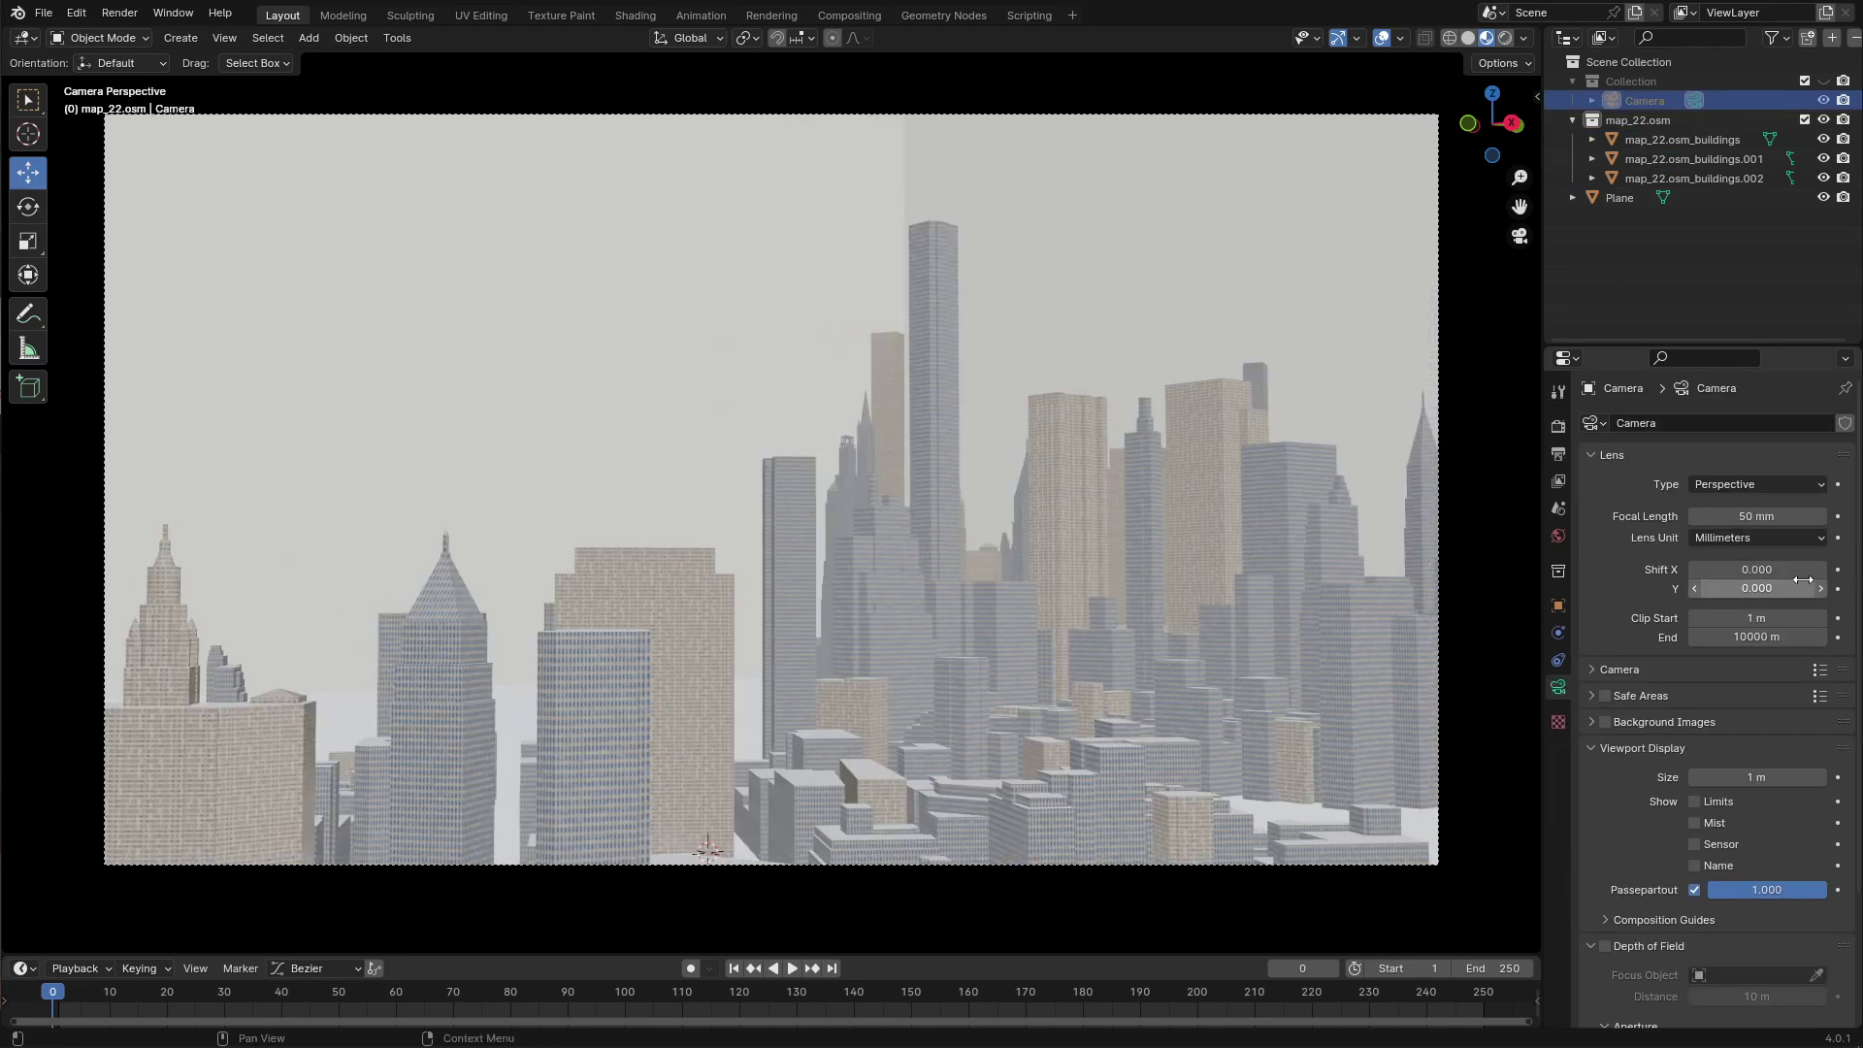
pyautogui.moveTo(1803, 579); pyautogui.dragTo(1853, 579)
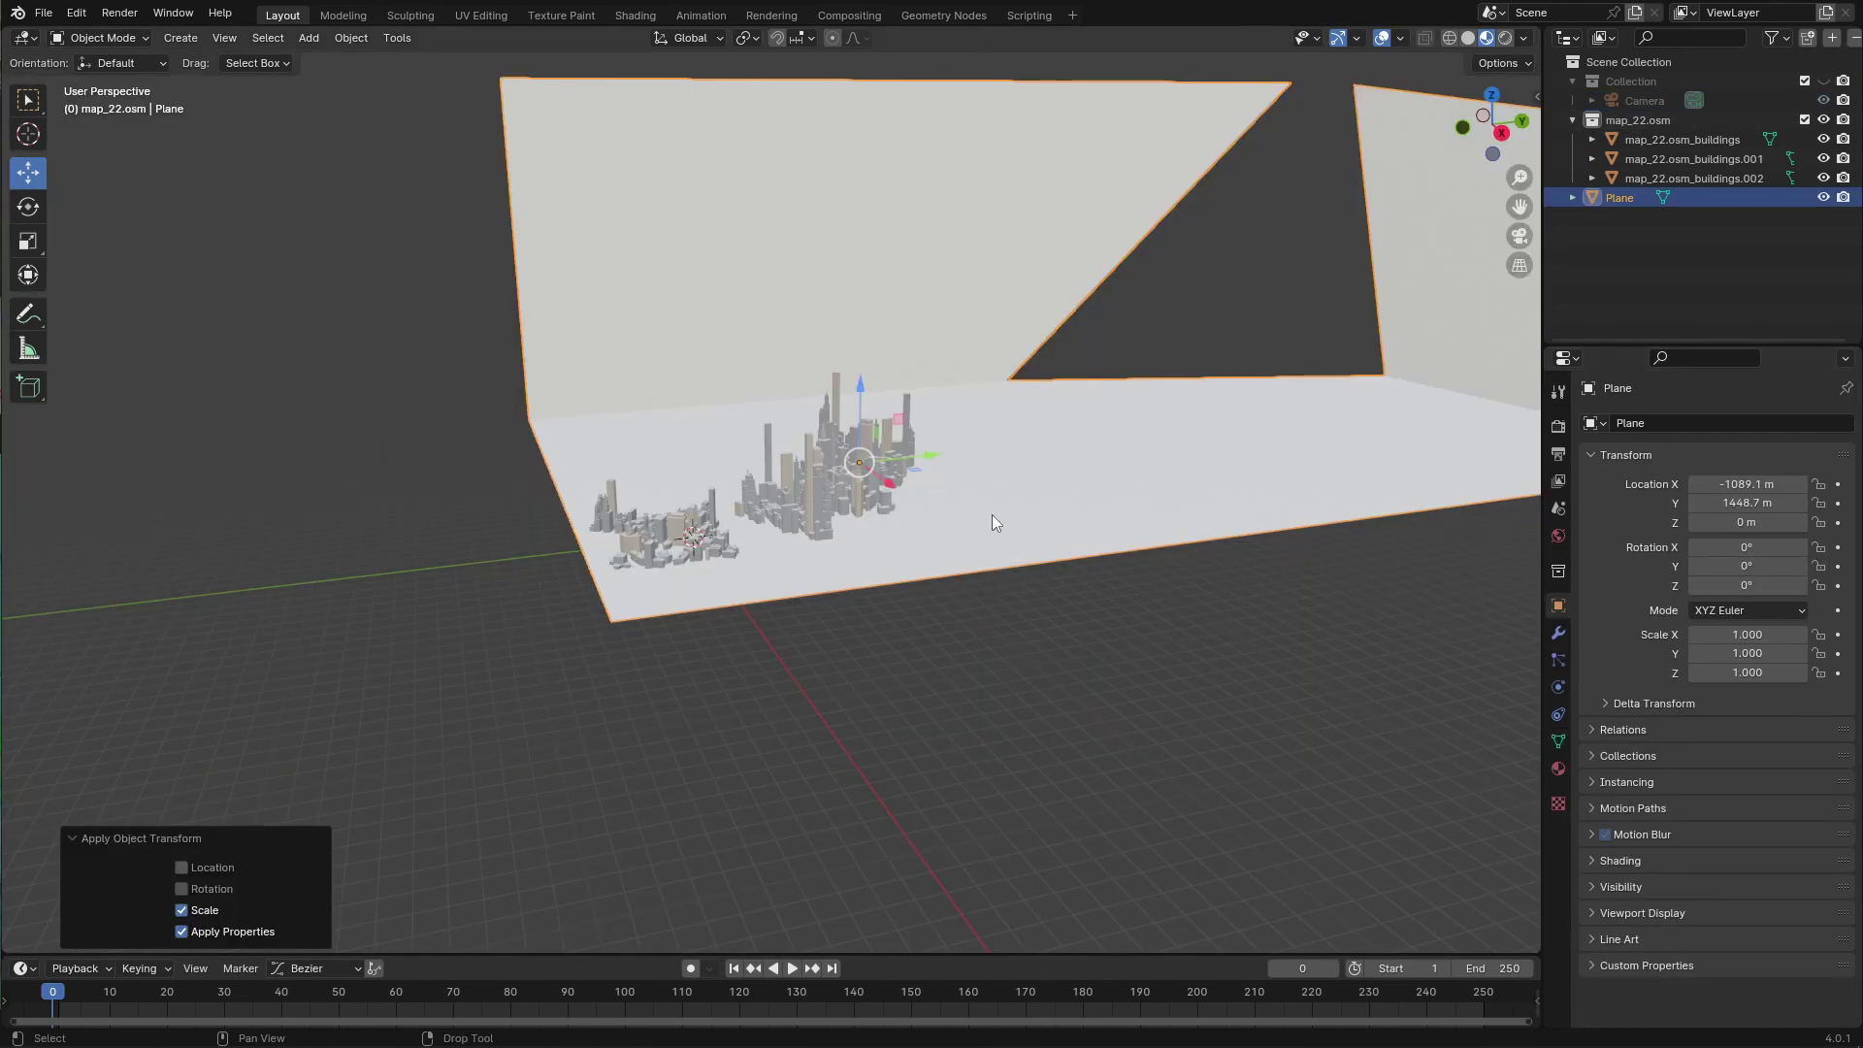
pyautogui.press('KP_0')
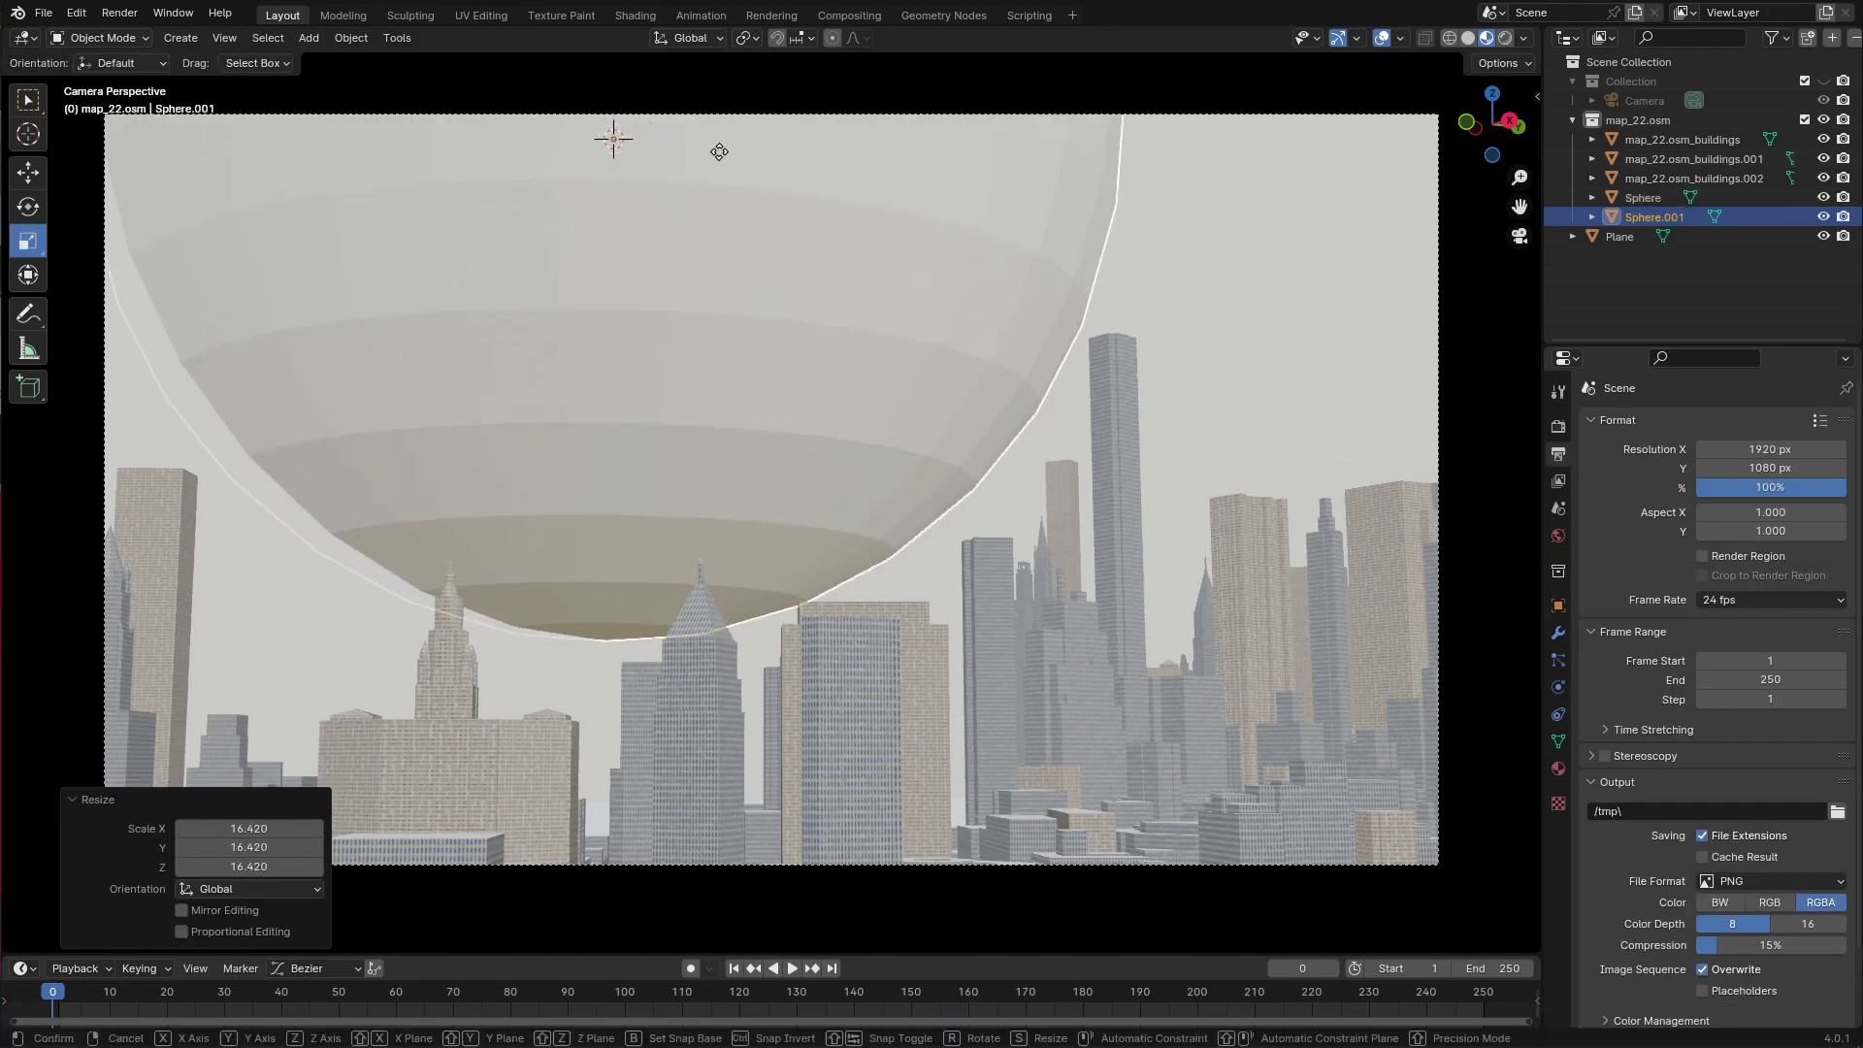
pyautogui.rightClick(946, 182)
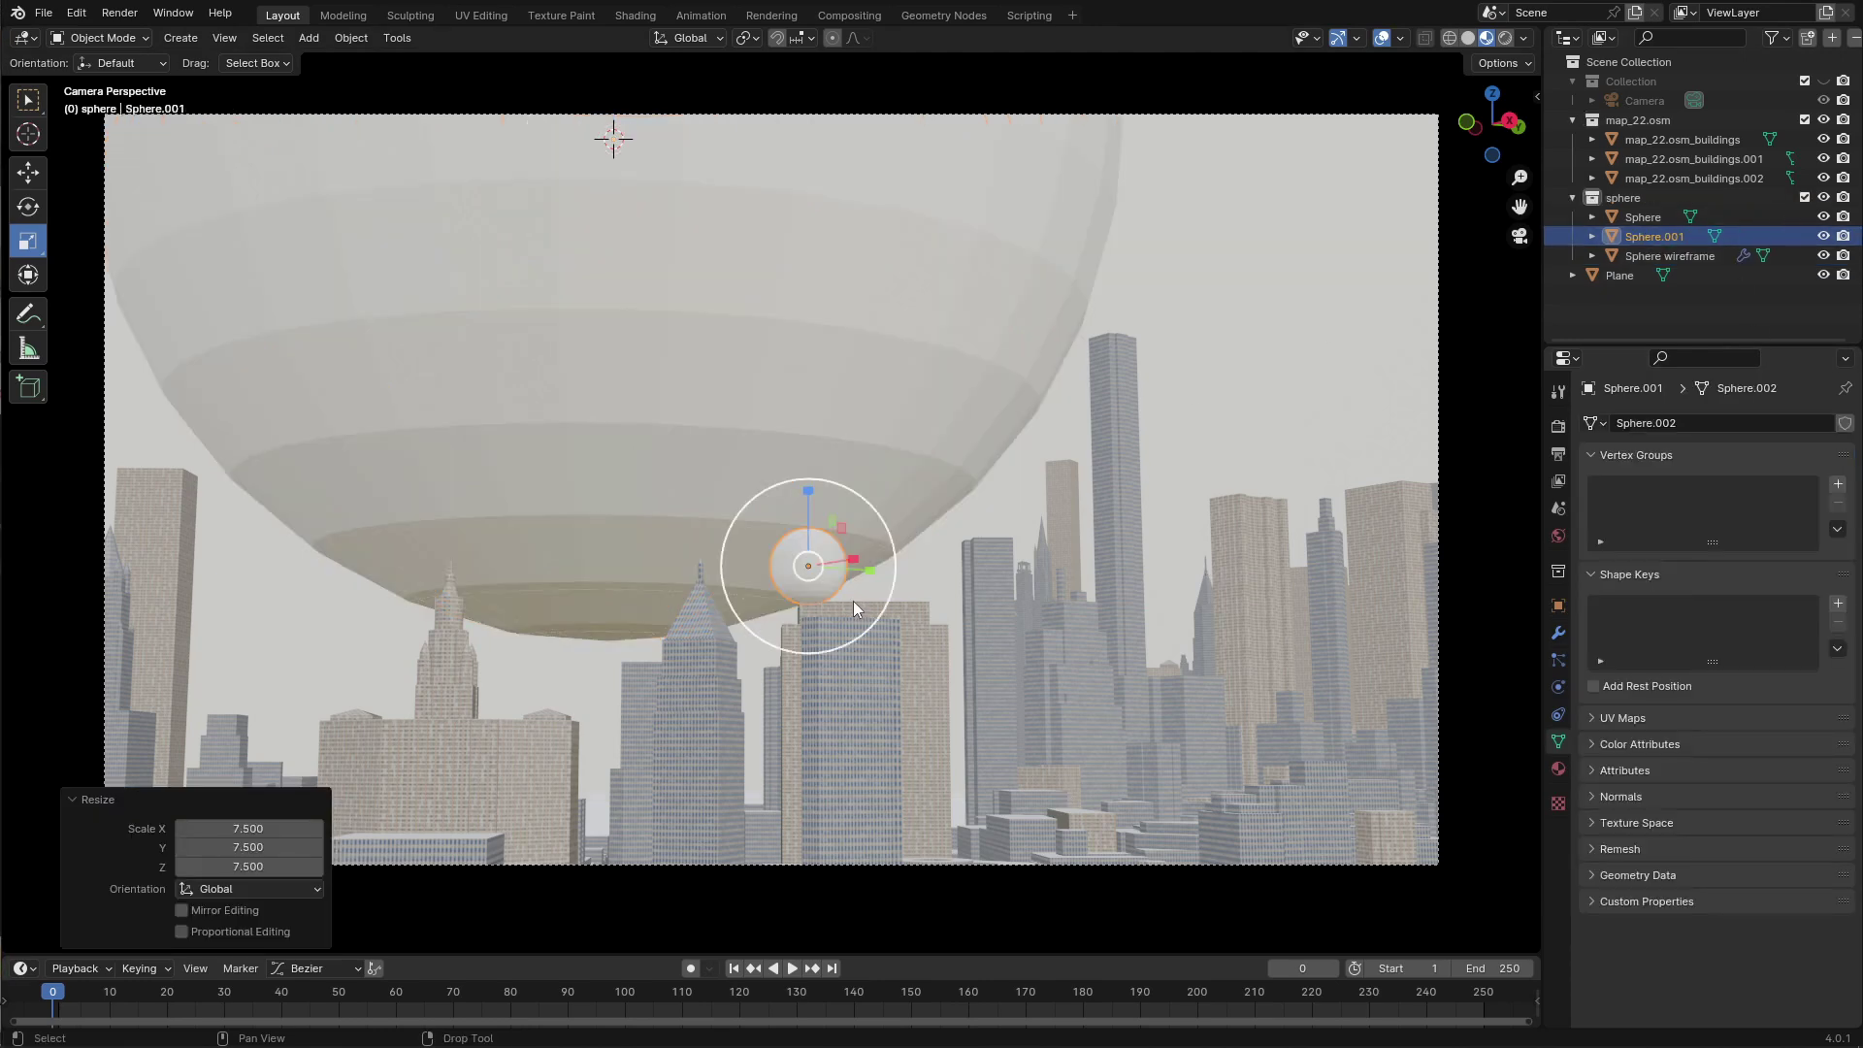
# Scale the Sphere.001 cutter to about 4.075 at the big sphere's base, then hide it
pyautogui.press('s')
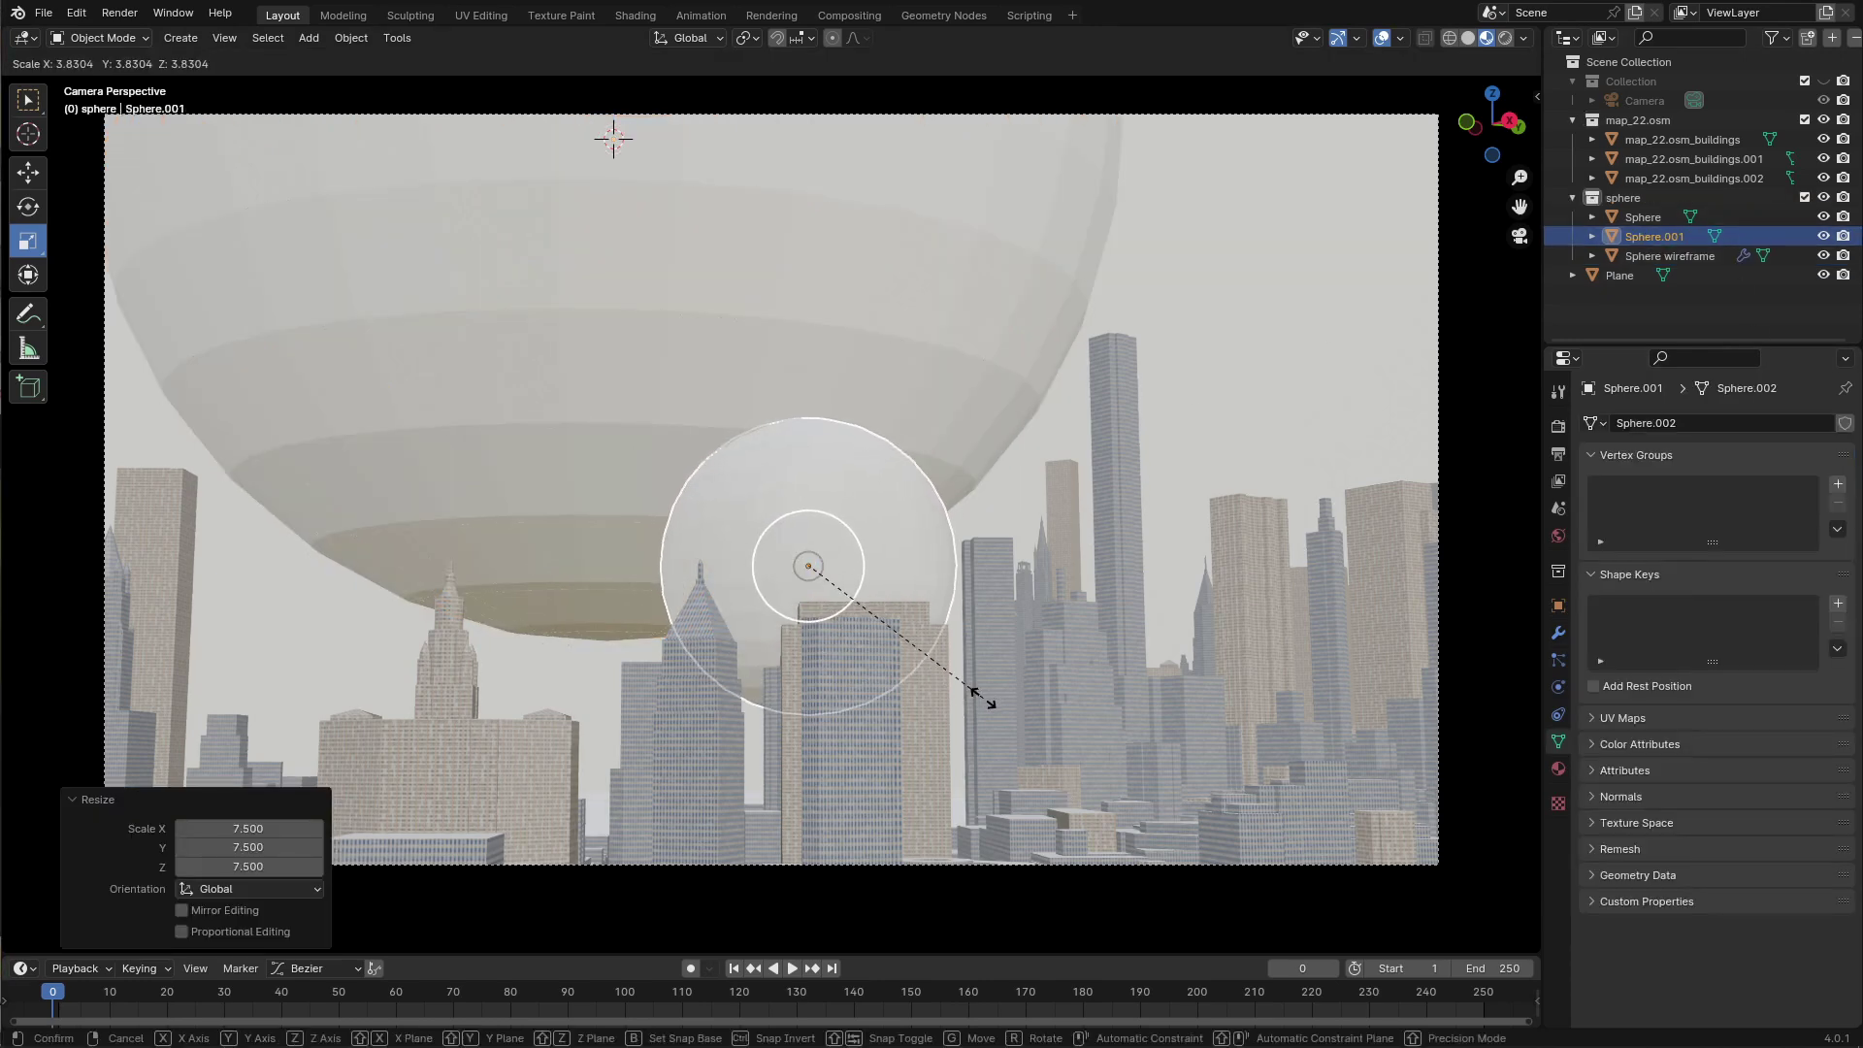
pyautogui.click(998, 685)
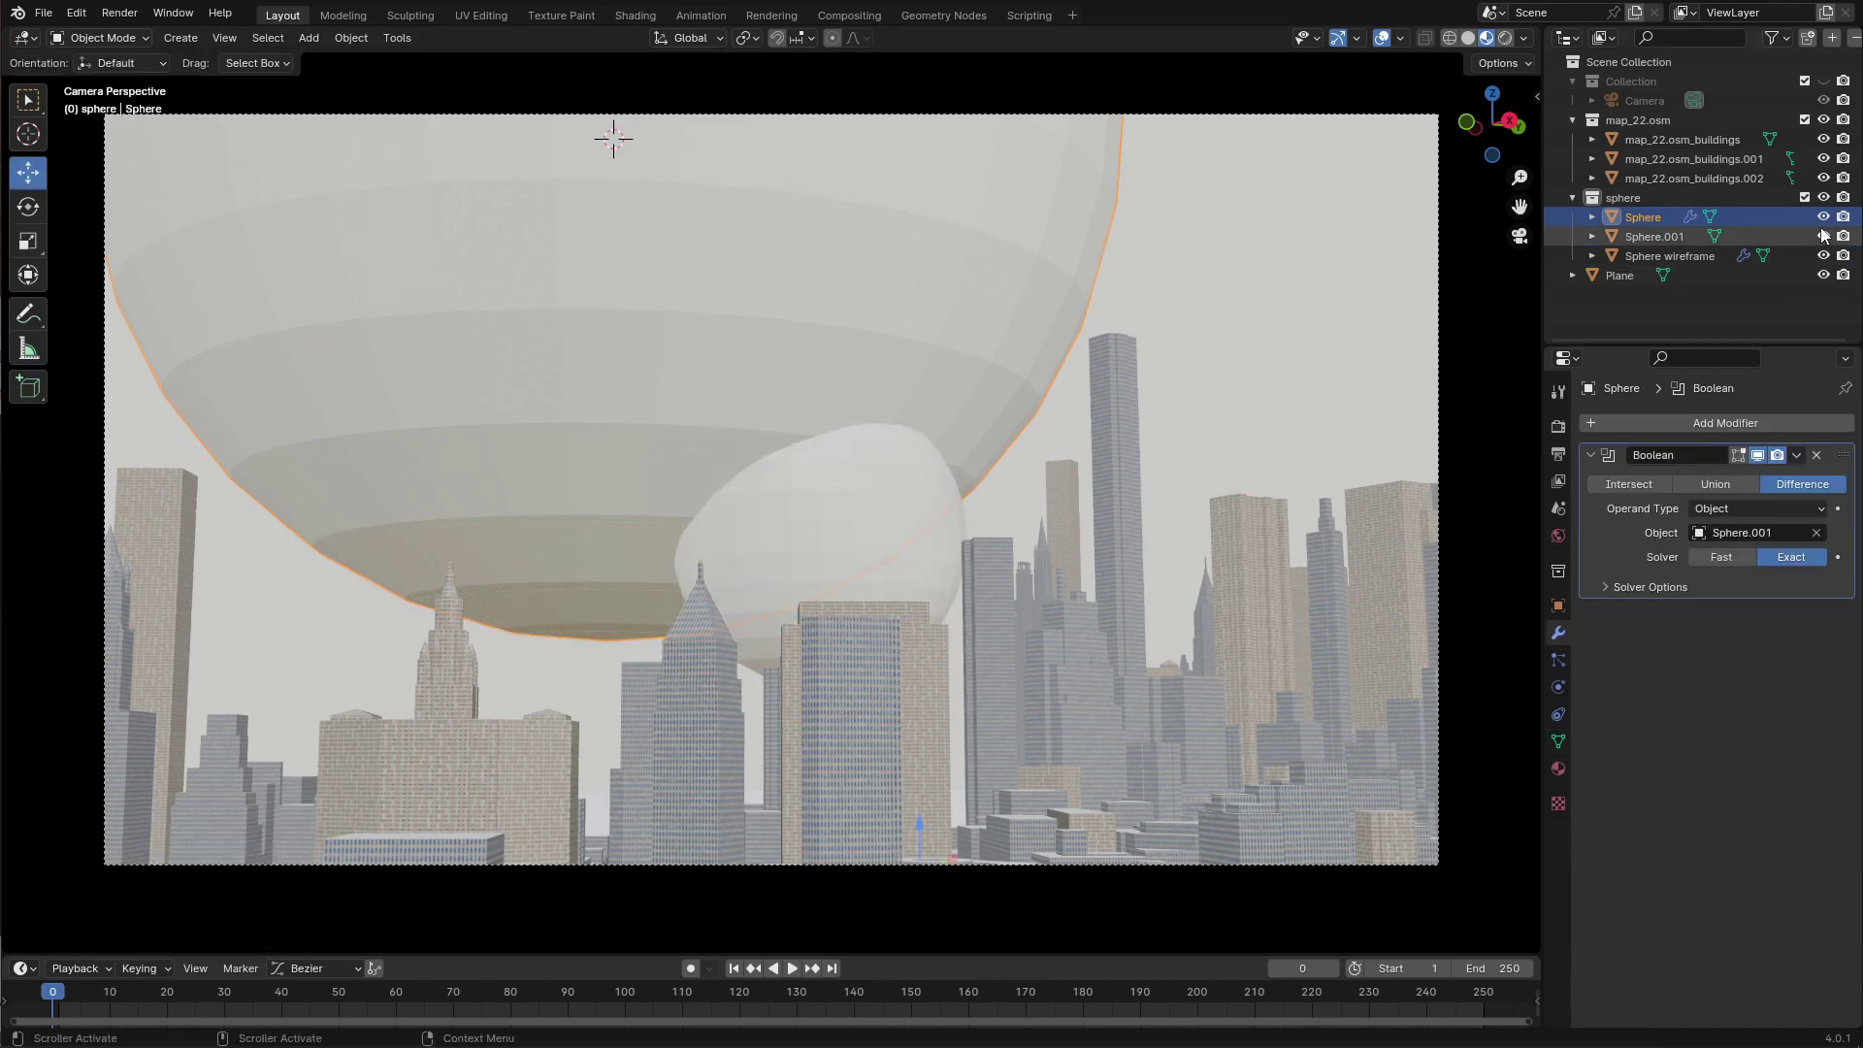
pyautogui.click(1823, 235)
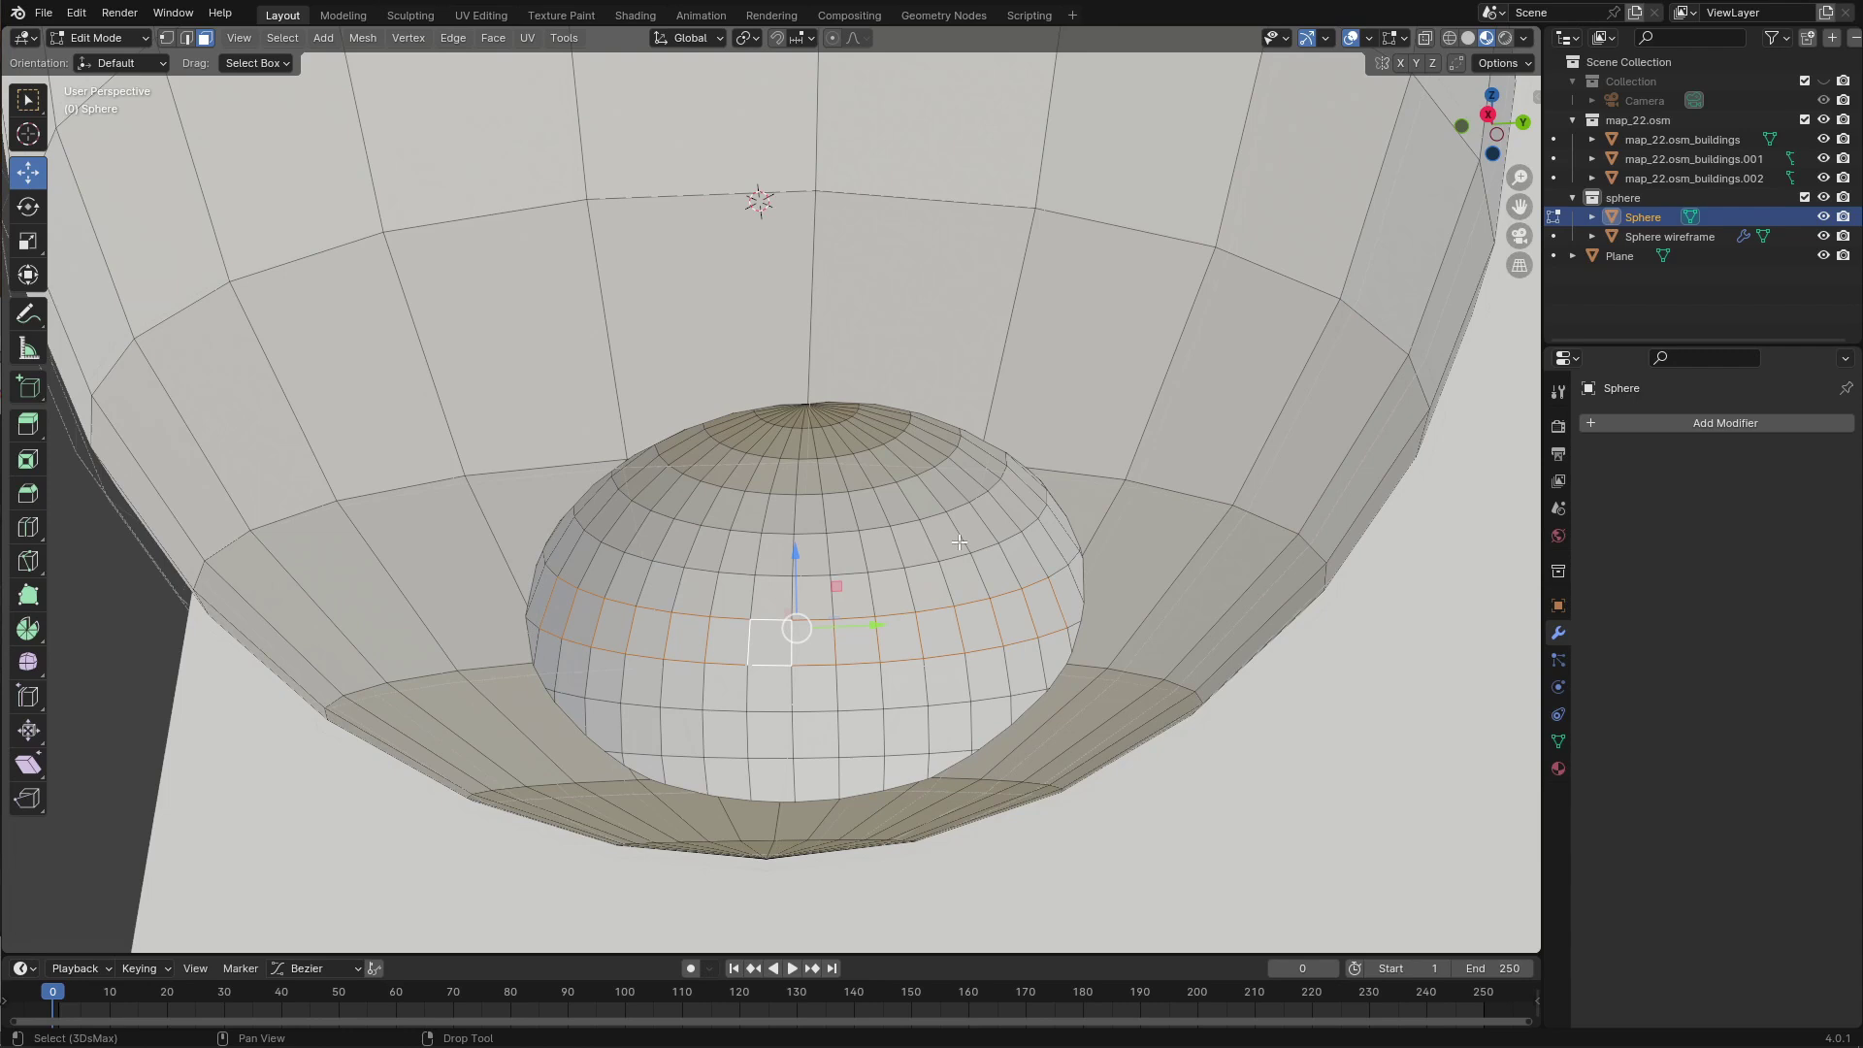
# Inset the dome's face rings and generate Discombobulator protrusions on them, then reselect the Sphere
pyautogui.press('i')
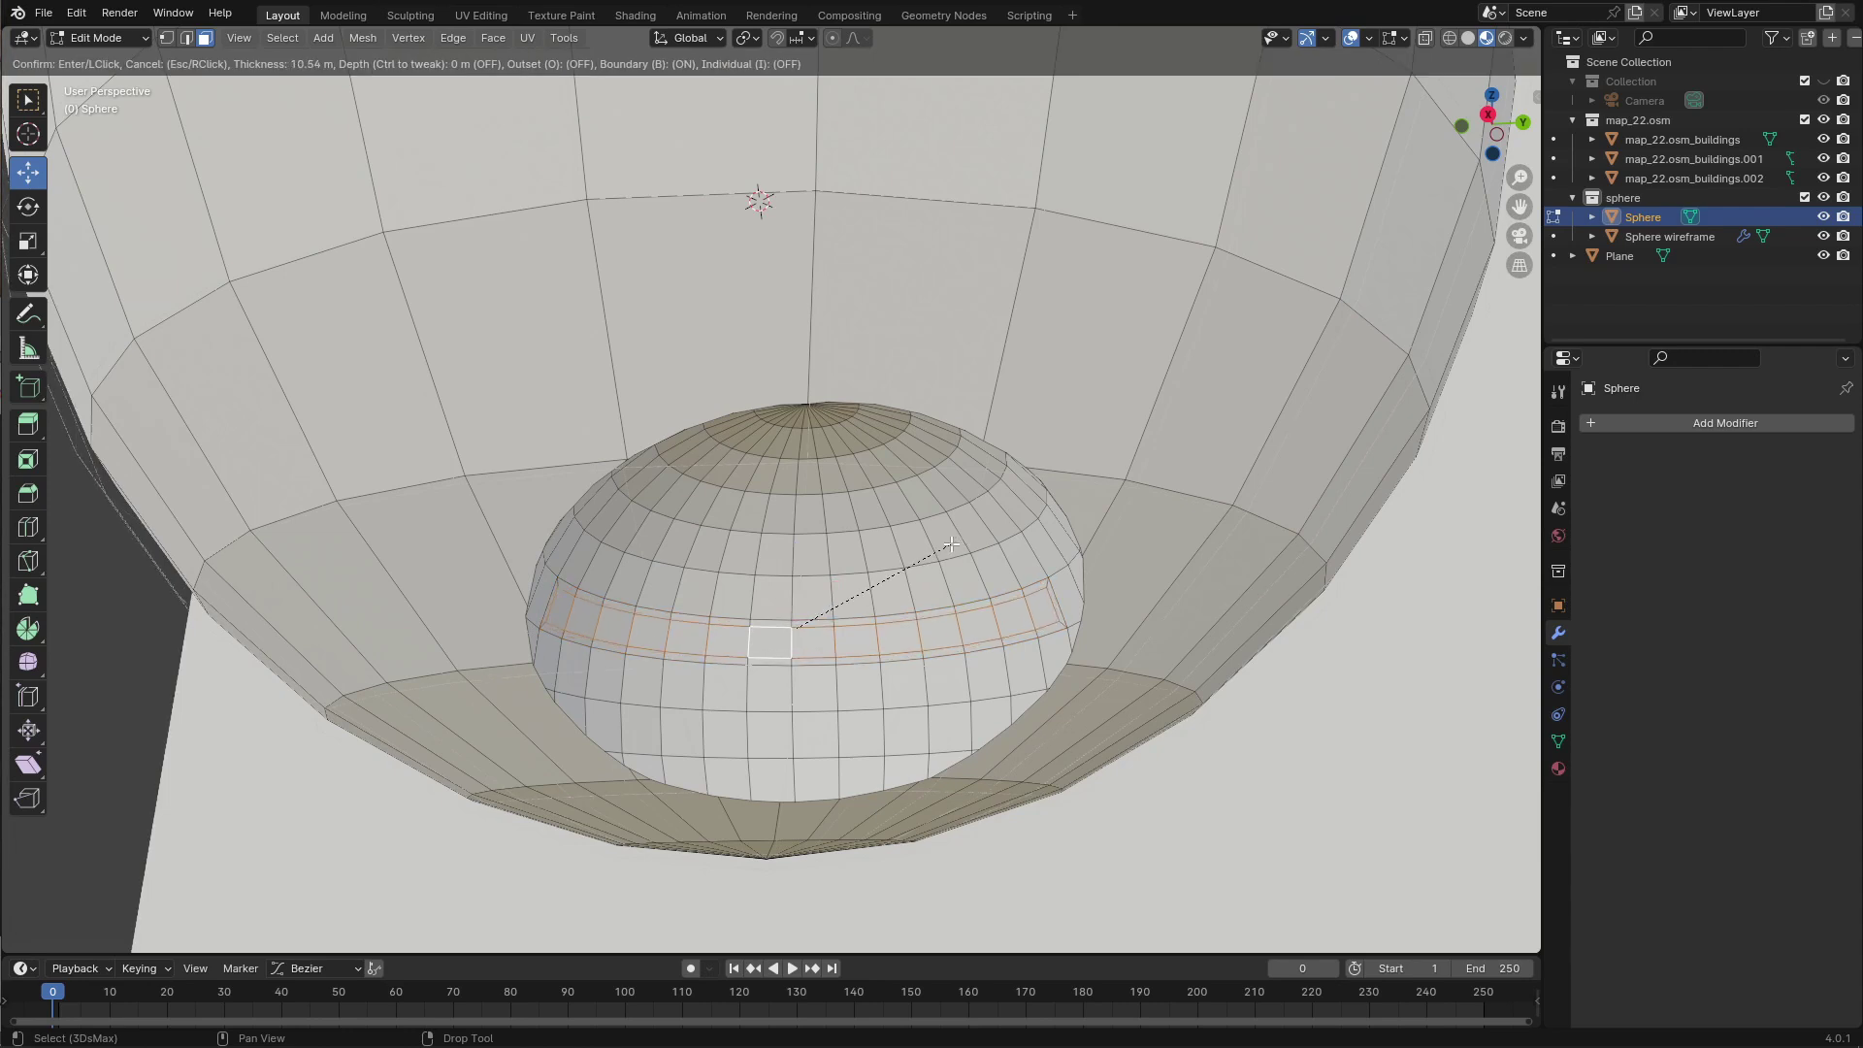
pyautogui.click(951, 544)
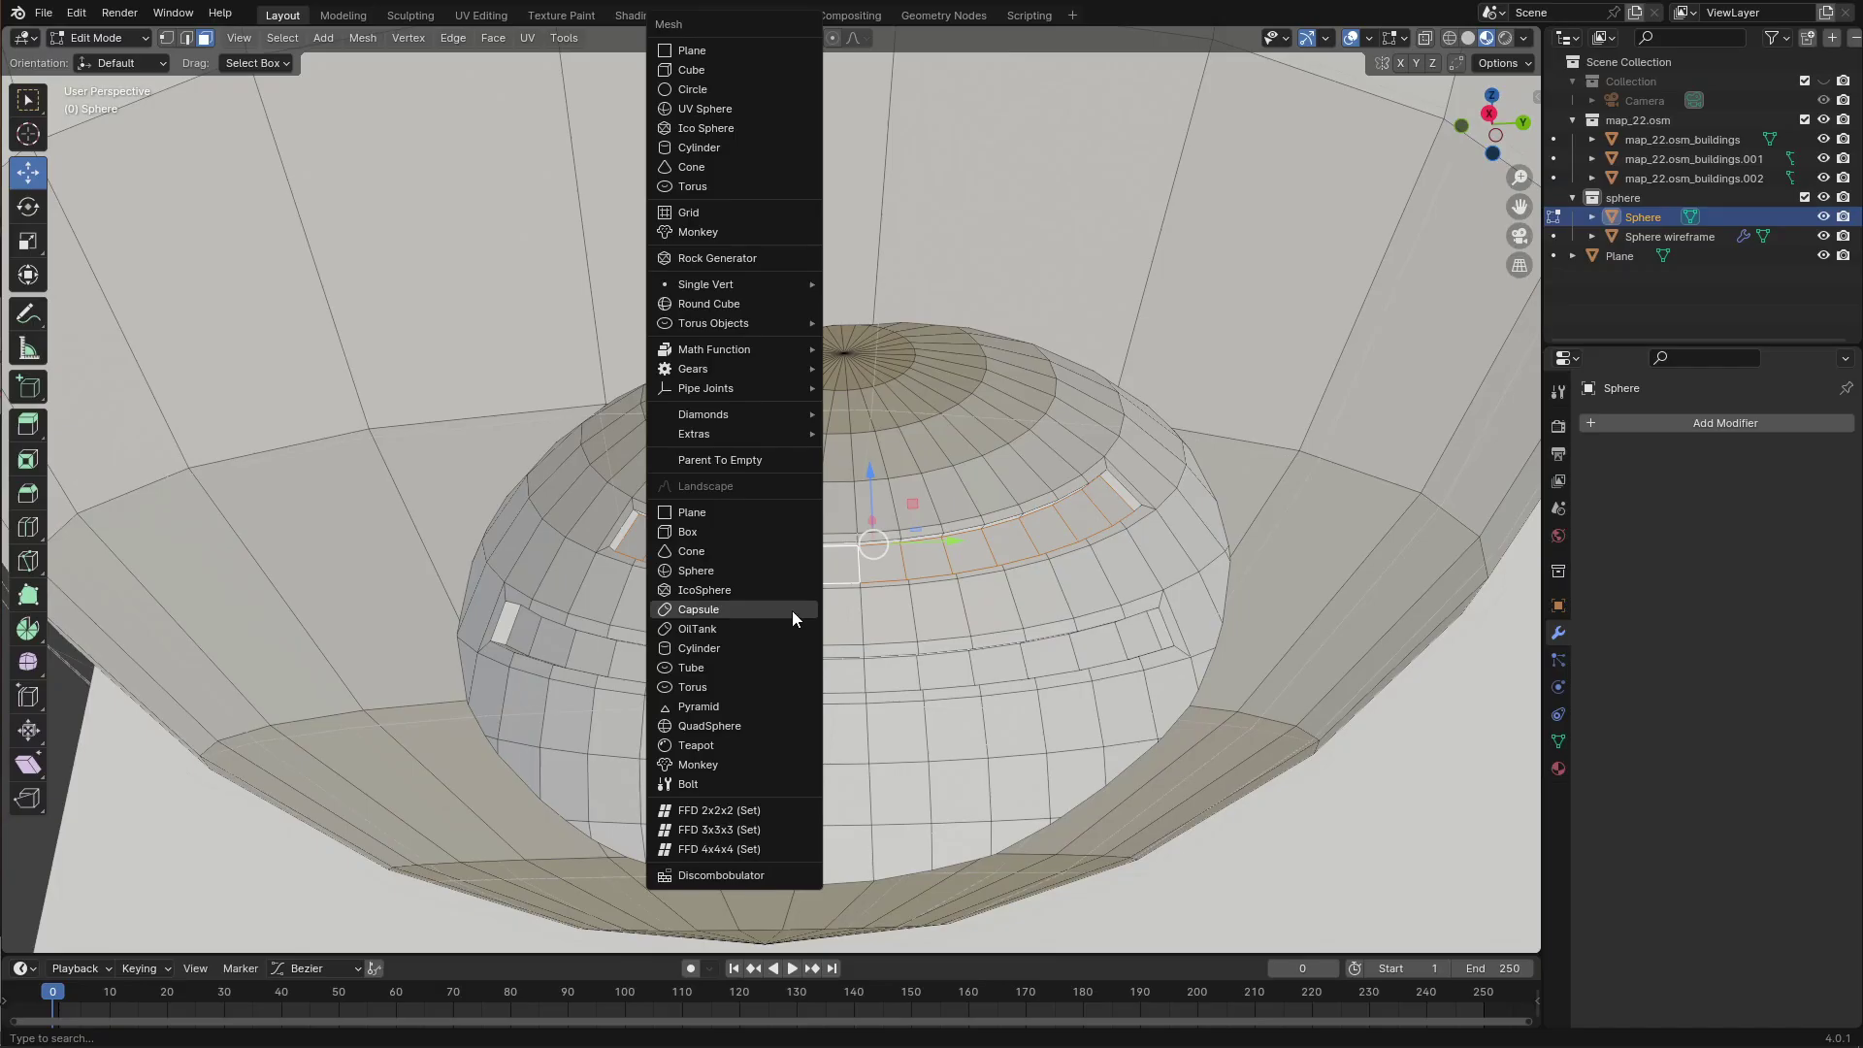
pyautogui.click(757, 877)
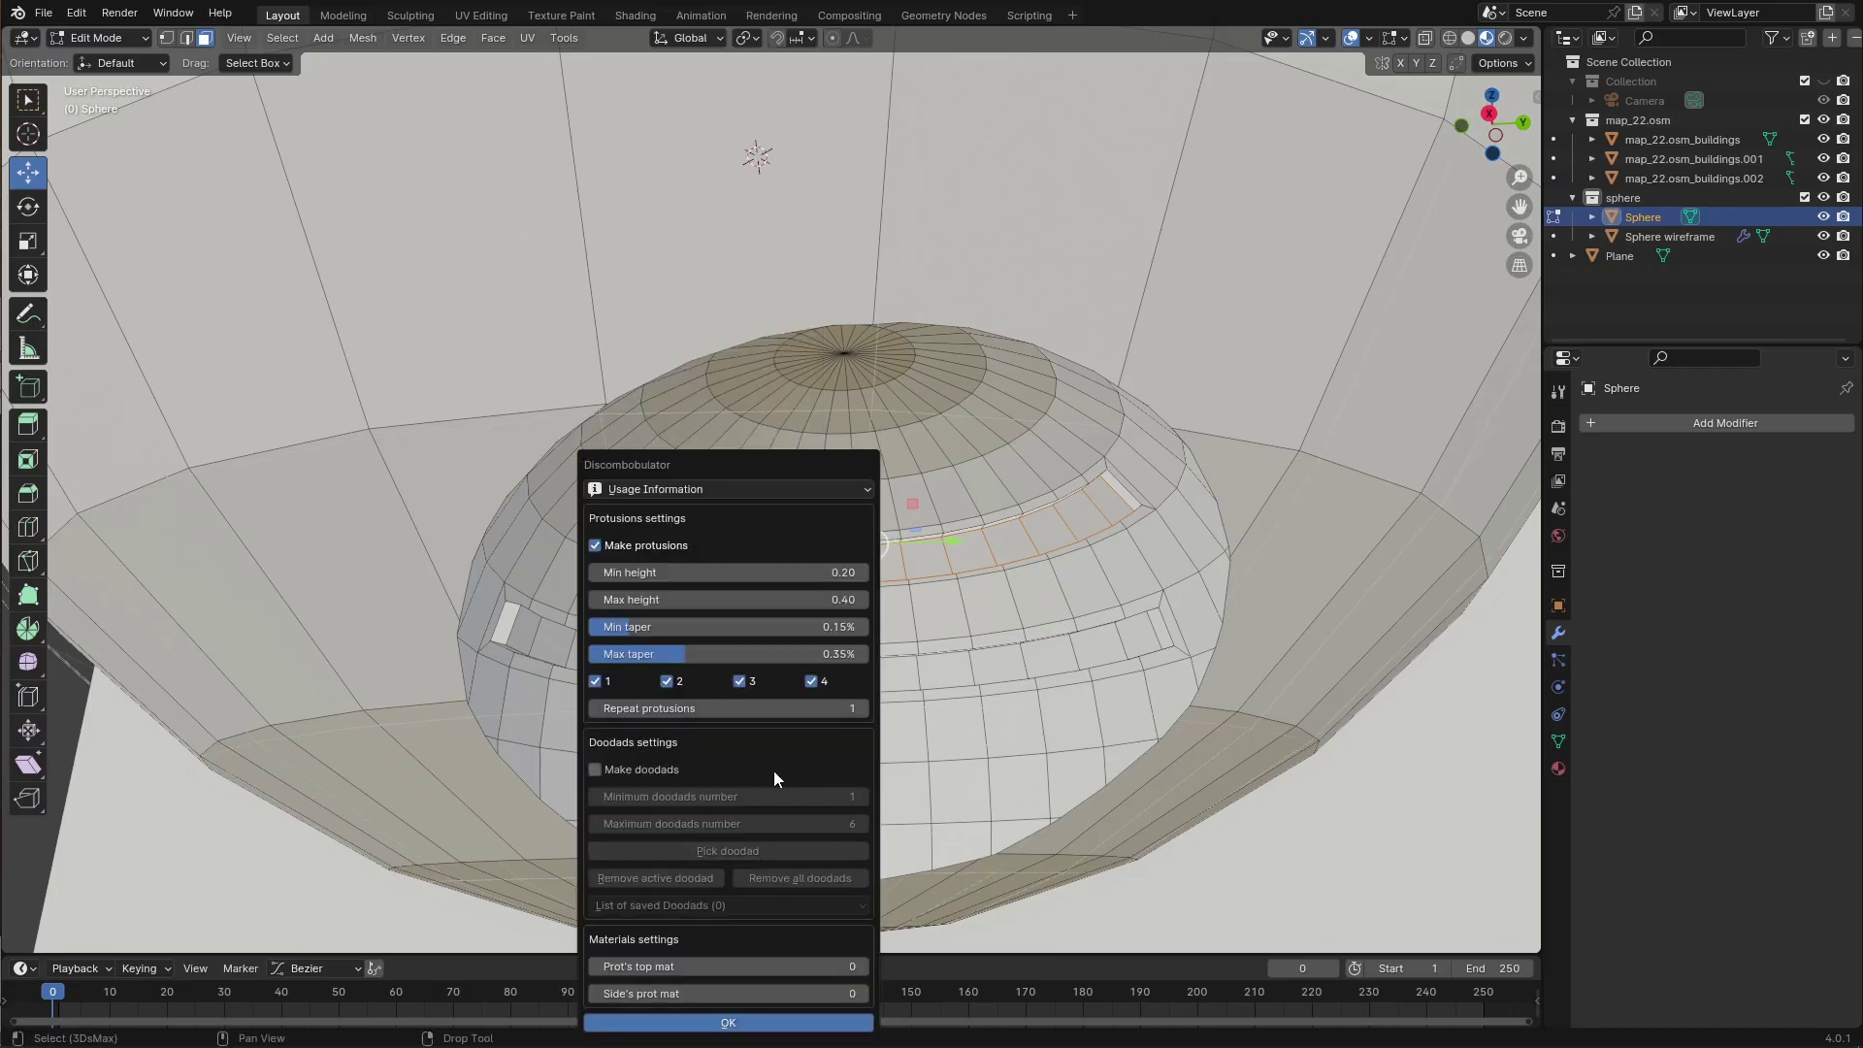
pyautogui.click(728, 1022)
pyautogui.click(587, 559)
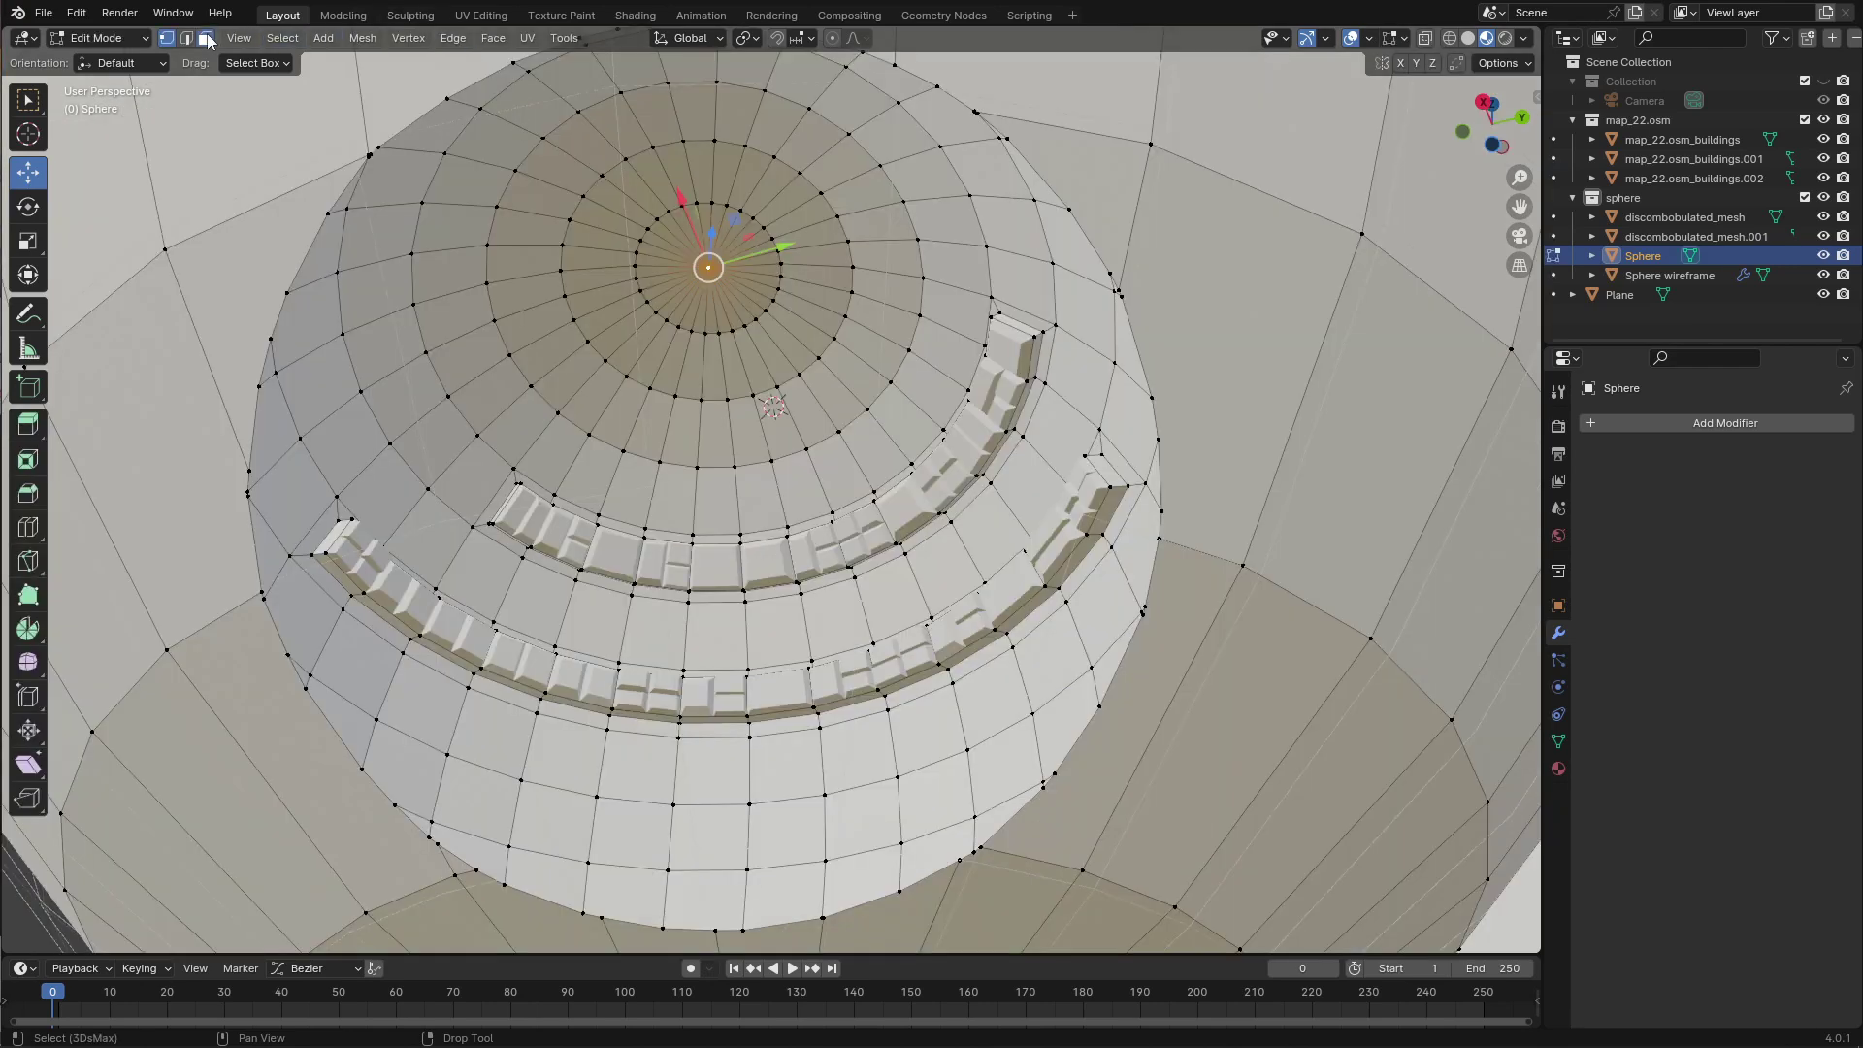
pyautogui.keyDown('ctrl'); pyautogui.click(205, 38); pyautogui.keyUp('ctrl')
# Grow the top pole selection by one ring and assign it a new blue material
pyautogui.press('ctrl+KP_Add')
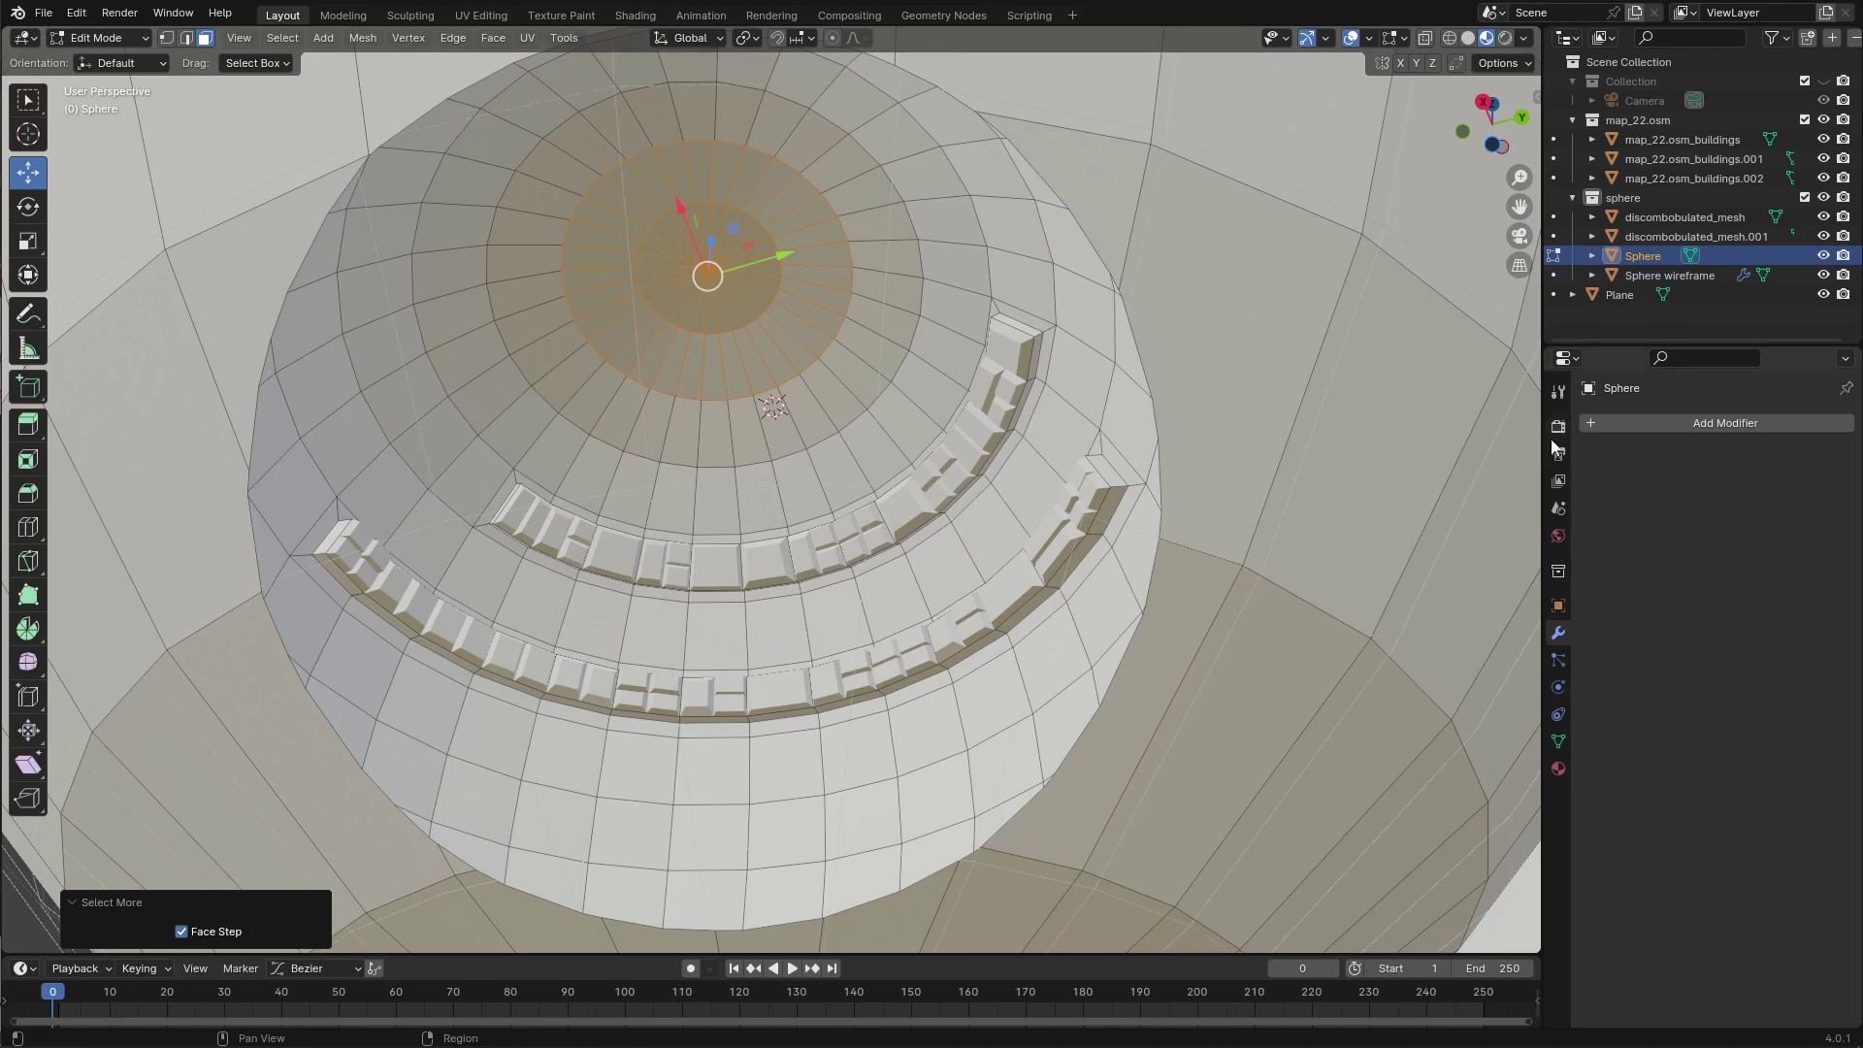
pyautogui.click(1559, 768)
pyautogui.click(1706, 561)
pyautogui.doubleClick(1666, 559)
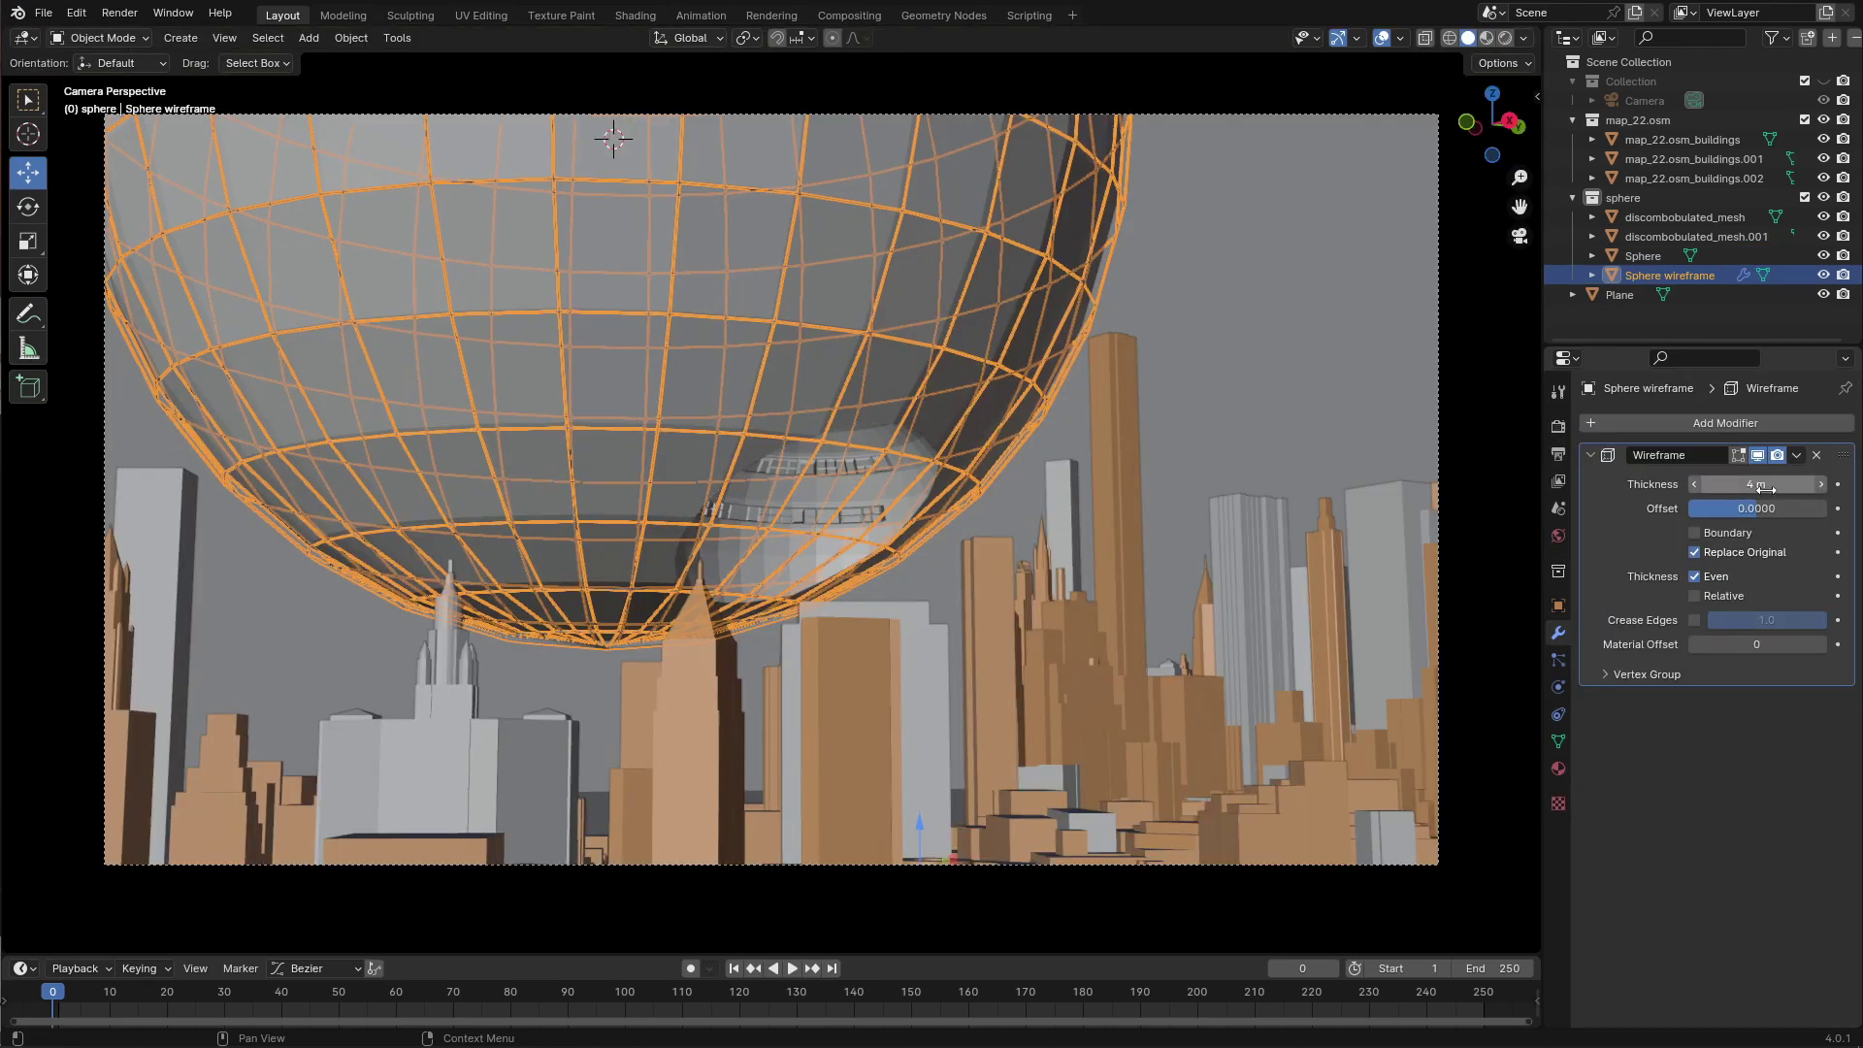
# Set the sphere's Wireframe modifier thickness to 8 m
pyautogui.click(1764, 489)
pyautogui.press('Return')
pyautogui.click(1401, 323)
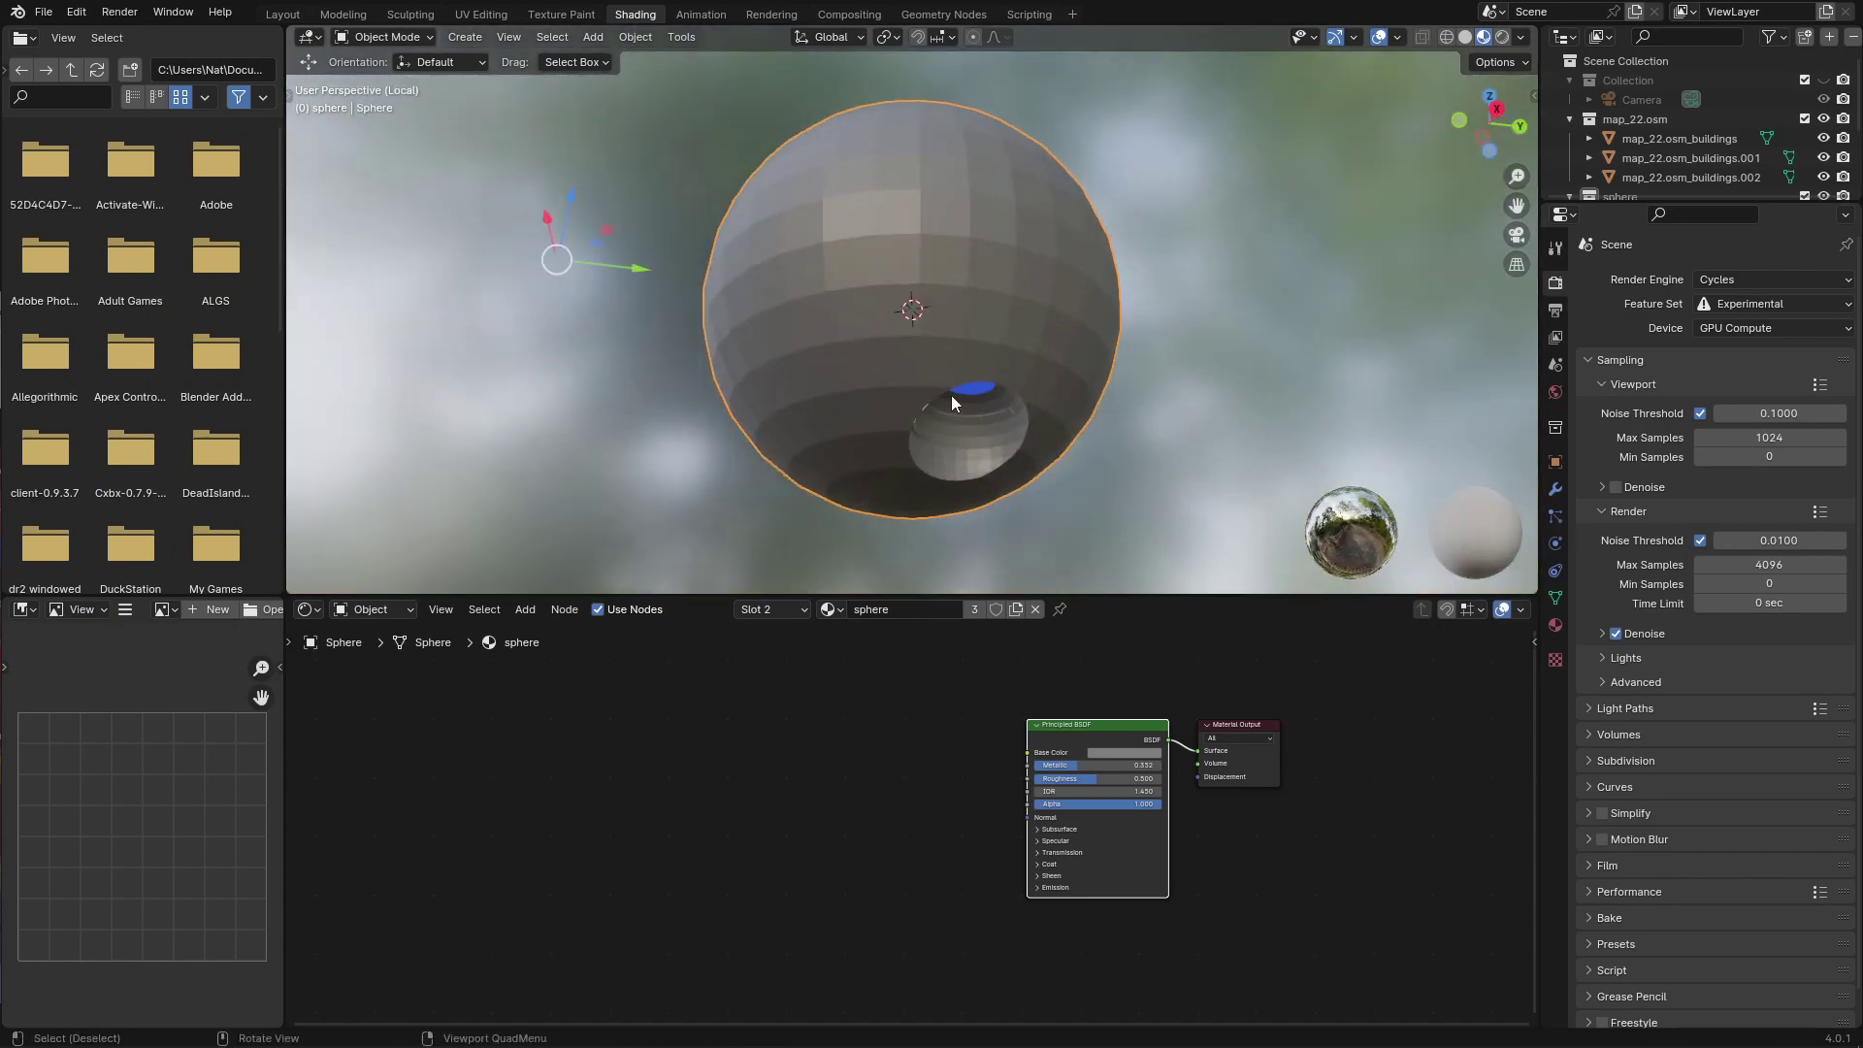
# Enter Edit Mode on the inner sphere with a flatter, closer view of the blue cap
pyautogui.scroll(6, 970, 349)
pyautogui.moveTo(1019, 342); pyautogui.dragTo(918, 281, button='middle')
pyautogui.press('Tab')
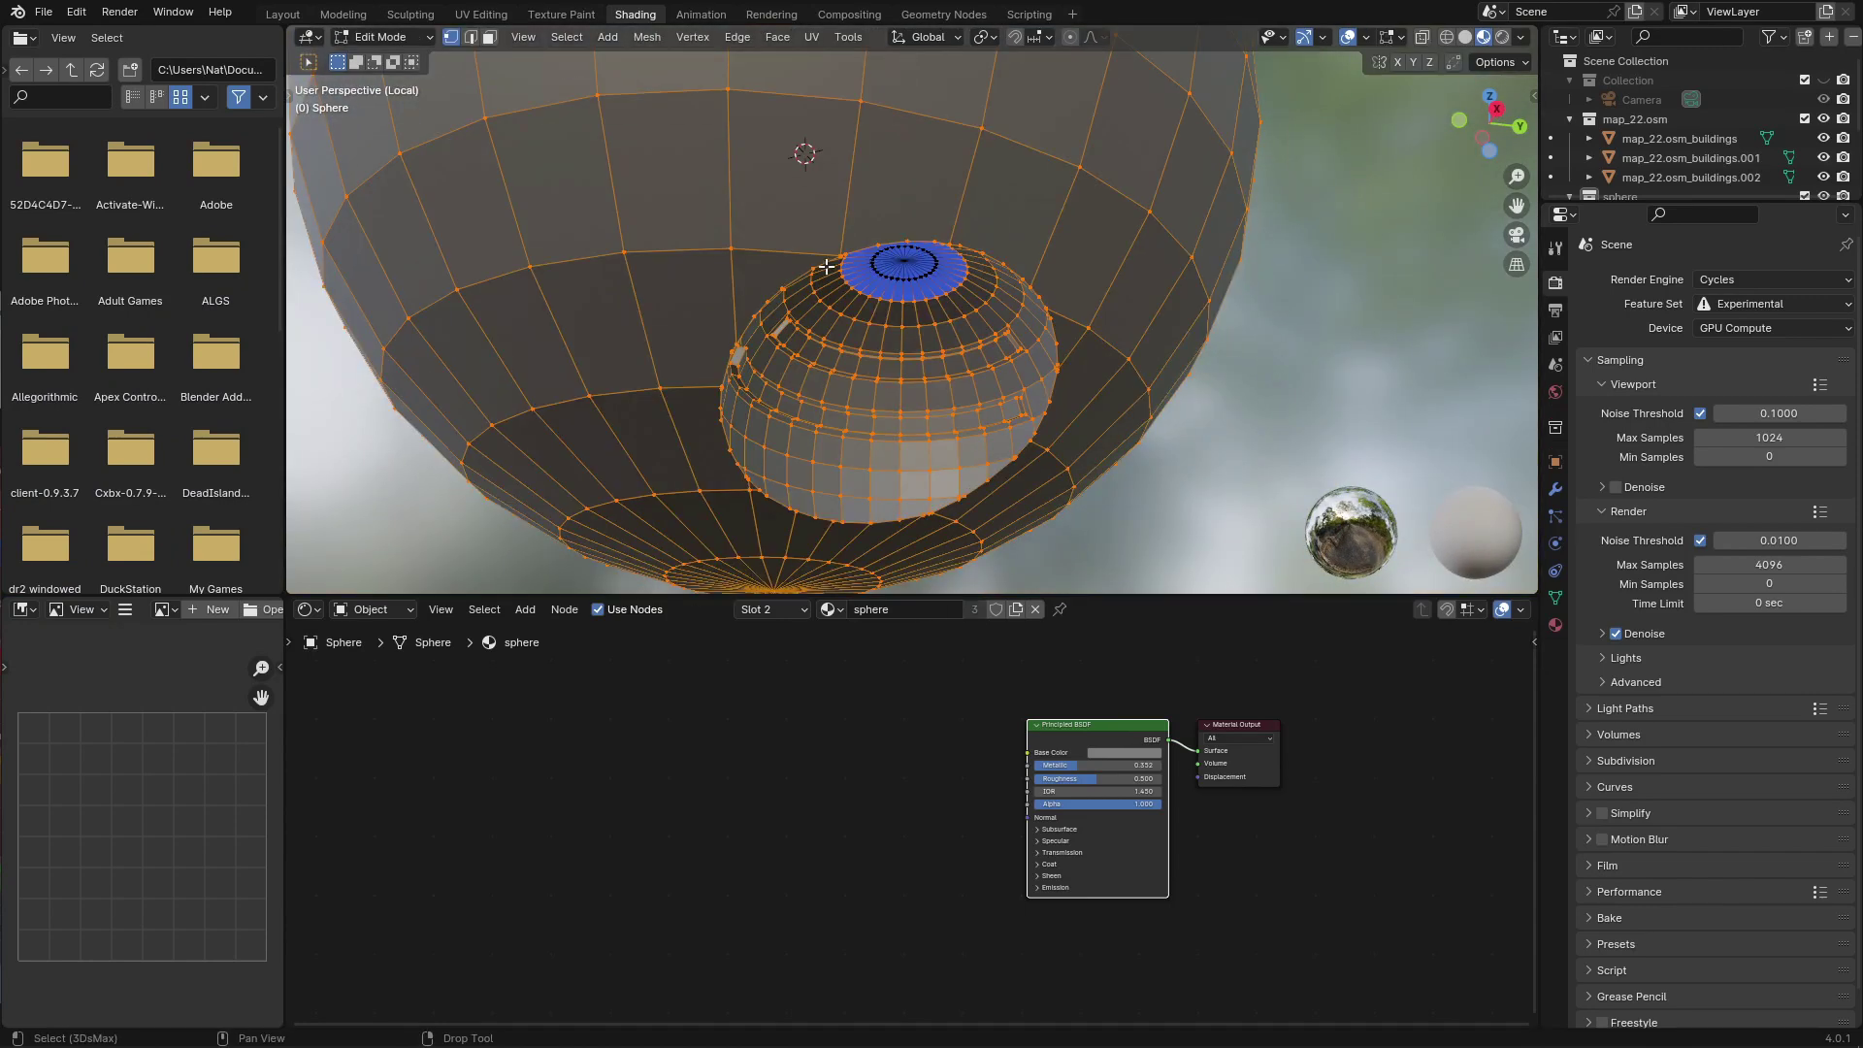
pyautogui.scroll(3, 832, 268)
pyautogui.moveTo(793, 205); pyautogui.dragTo(802, 126, button='middle')
pyautogui.scroll(3, 901, 318)
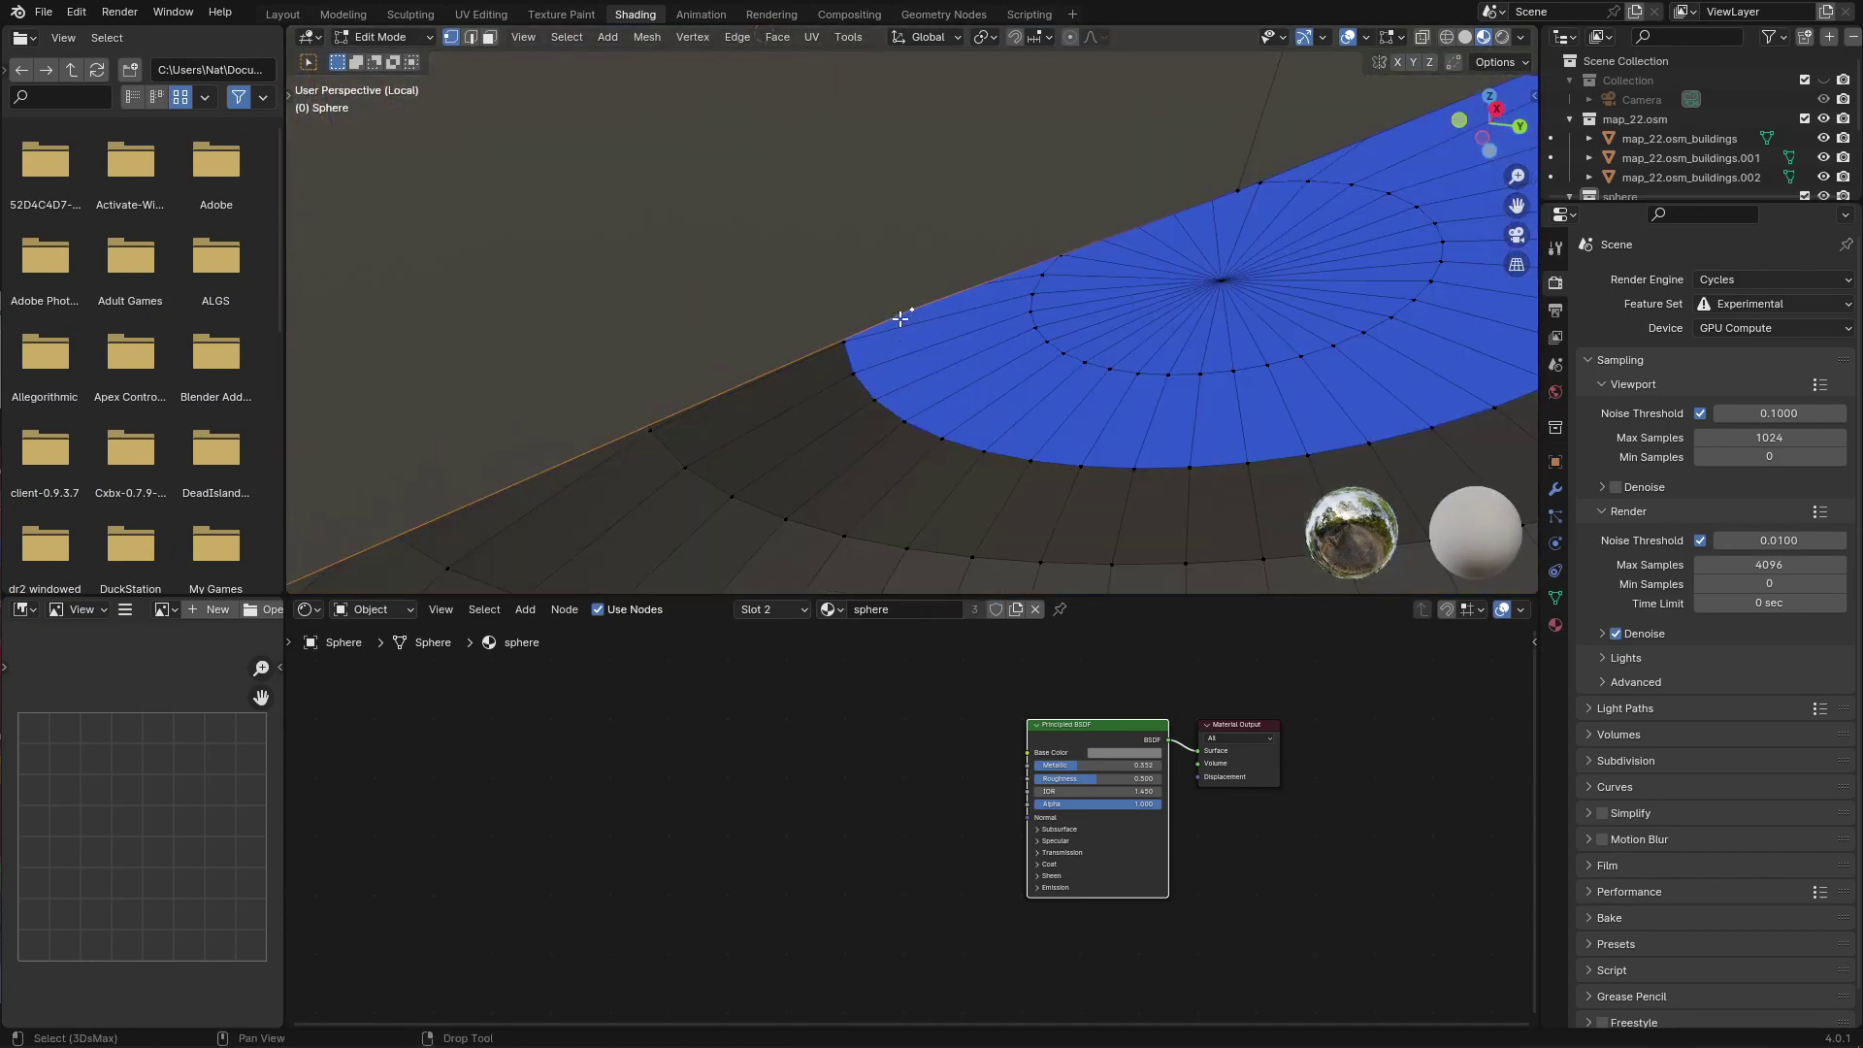
pyautogui.scroll(4, 921, 312)
# Try Merge At Last on the cap vertices, undo it, and switch to the Knife tool
pyautogui.press('m')
pyautogui.click(848, 208)
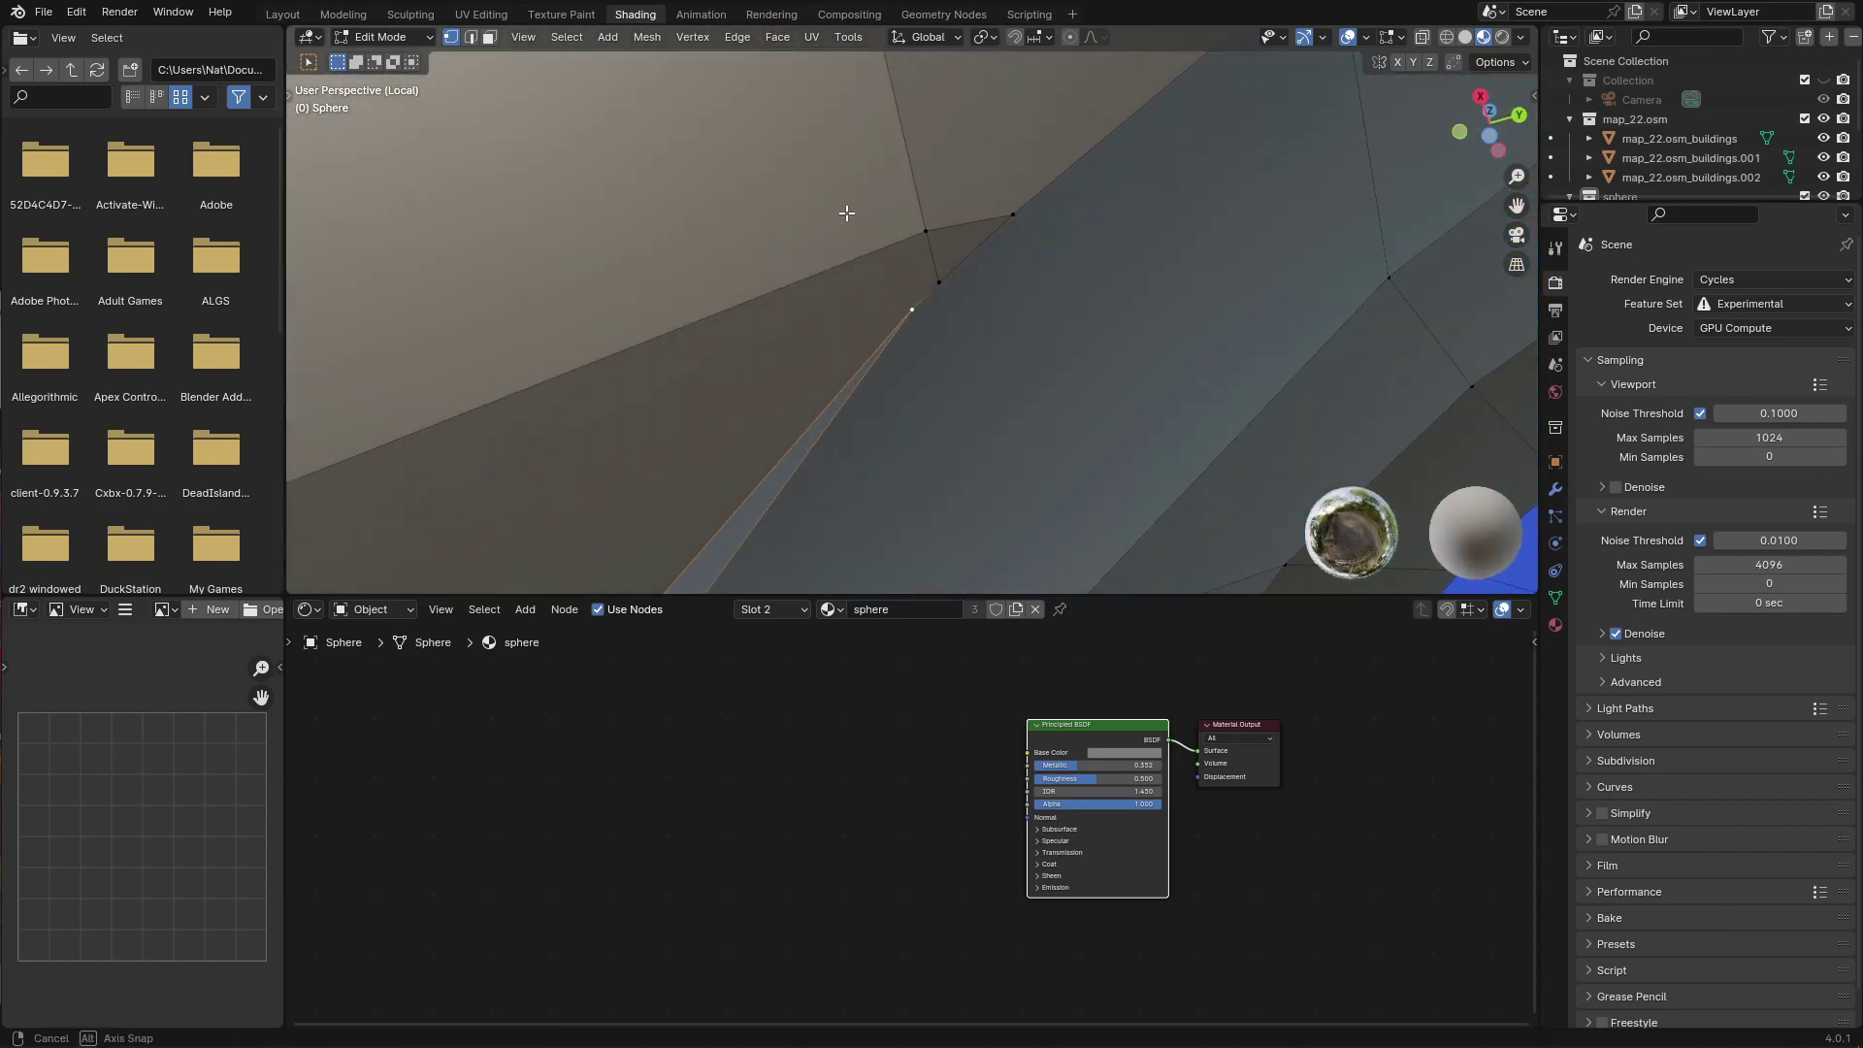
pyautogui.click(647, 37)
pyautogui.moveTo(673, 169)
pyautogui.click(841, 254)
pyautogui.hotkey('ctrl', 'z')
pyautogui.click(647, 37)
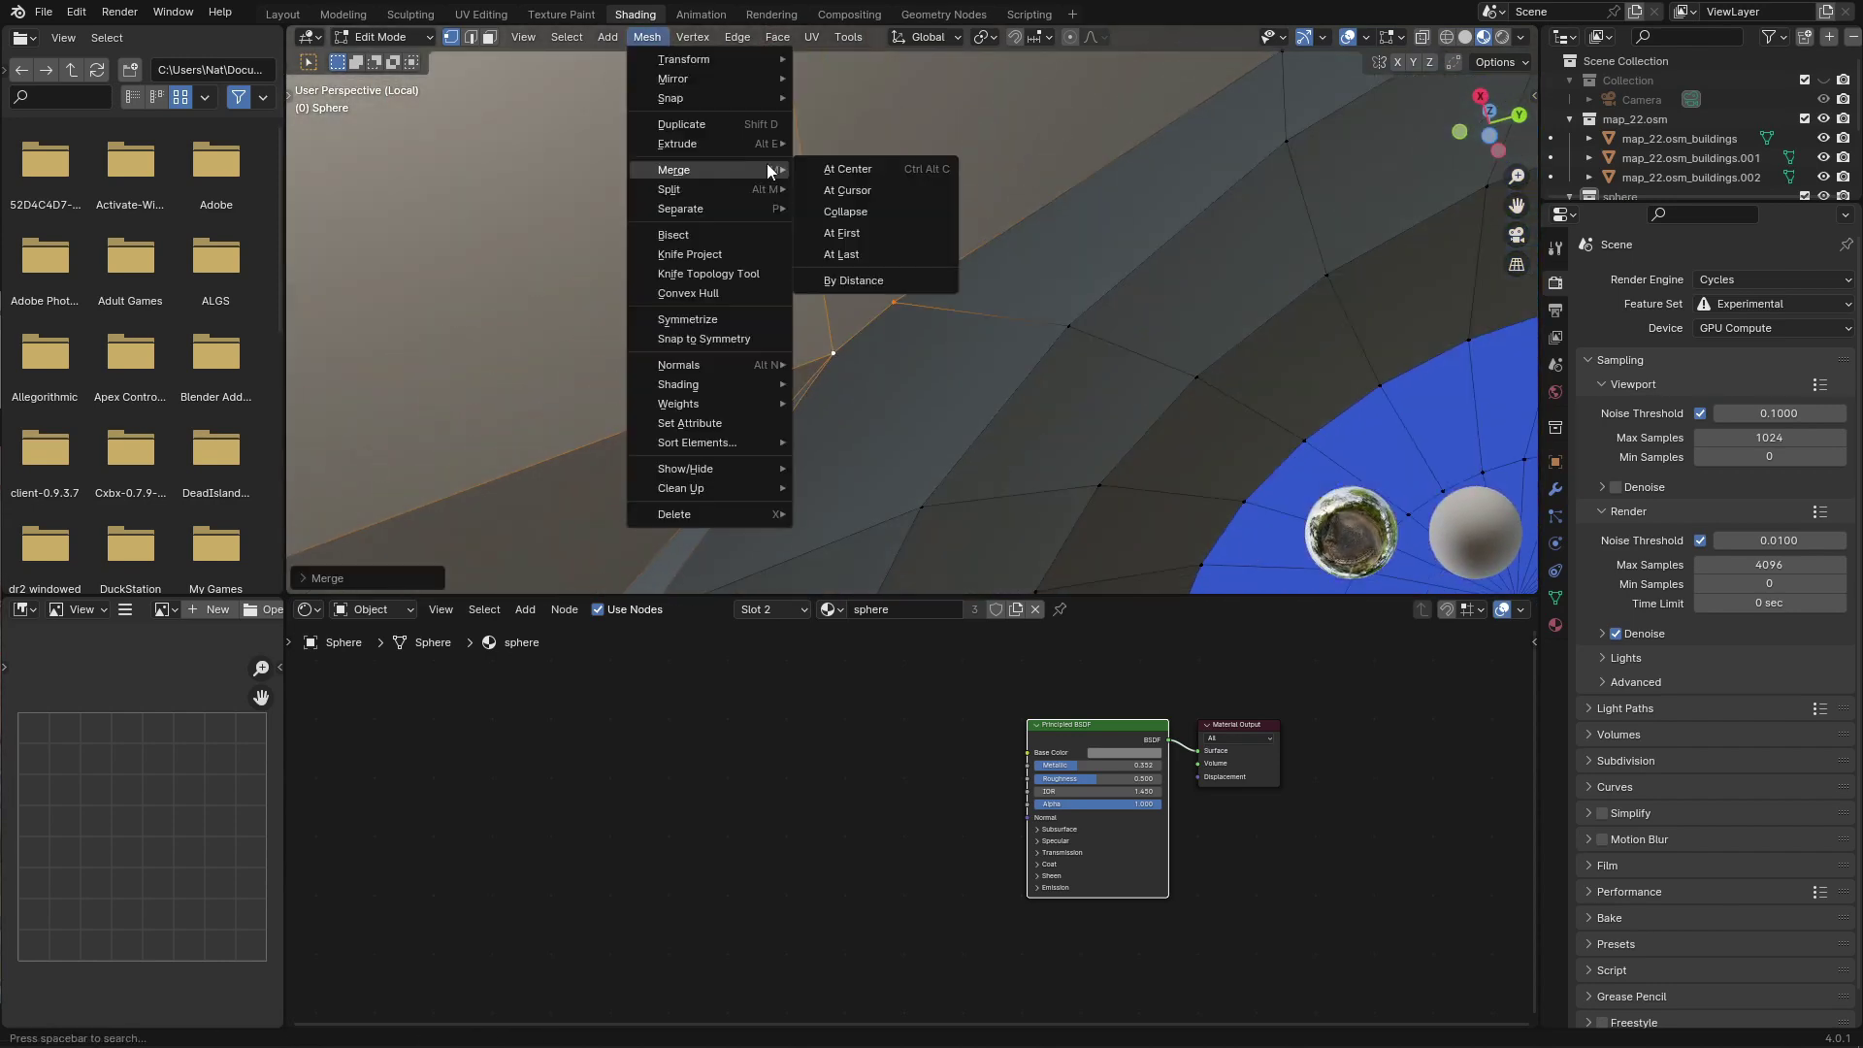
pyautogui.press('Escape')
pyautogui.moveTo(924, 283); pyautogui.dragTo(1038, 177, button='middle')
pyautogui.press('k')
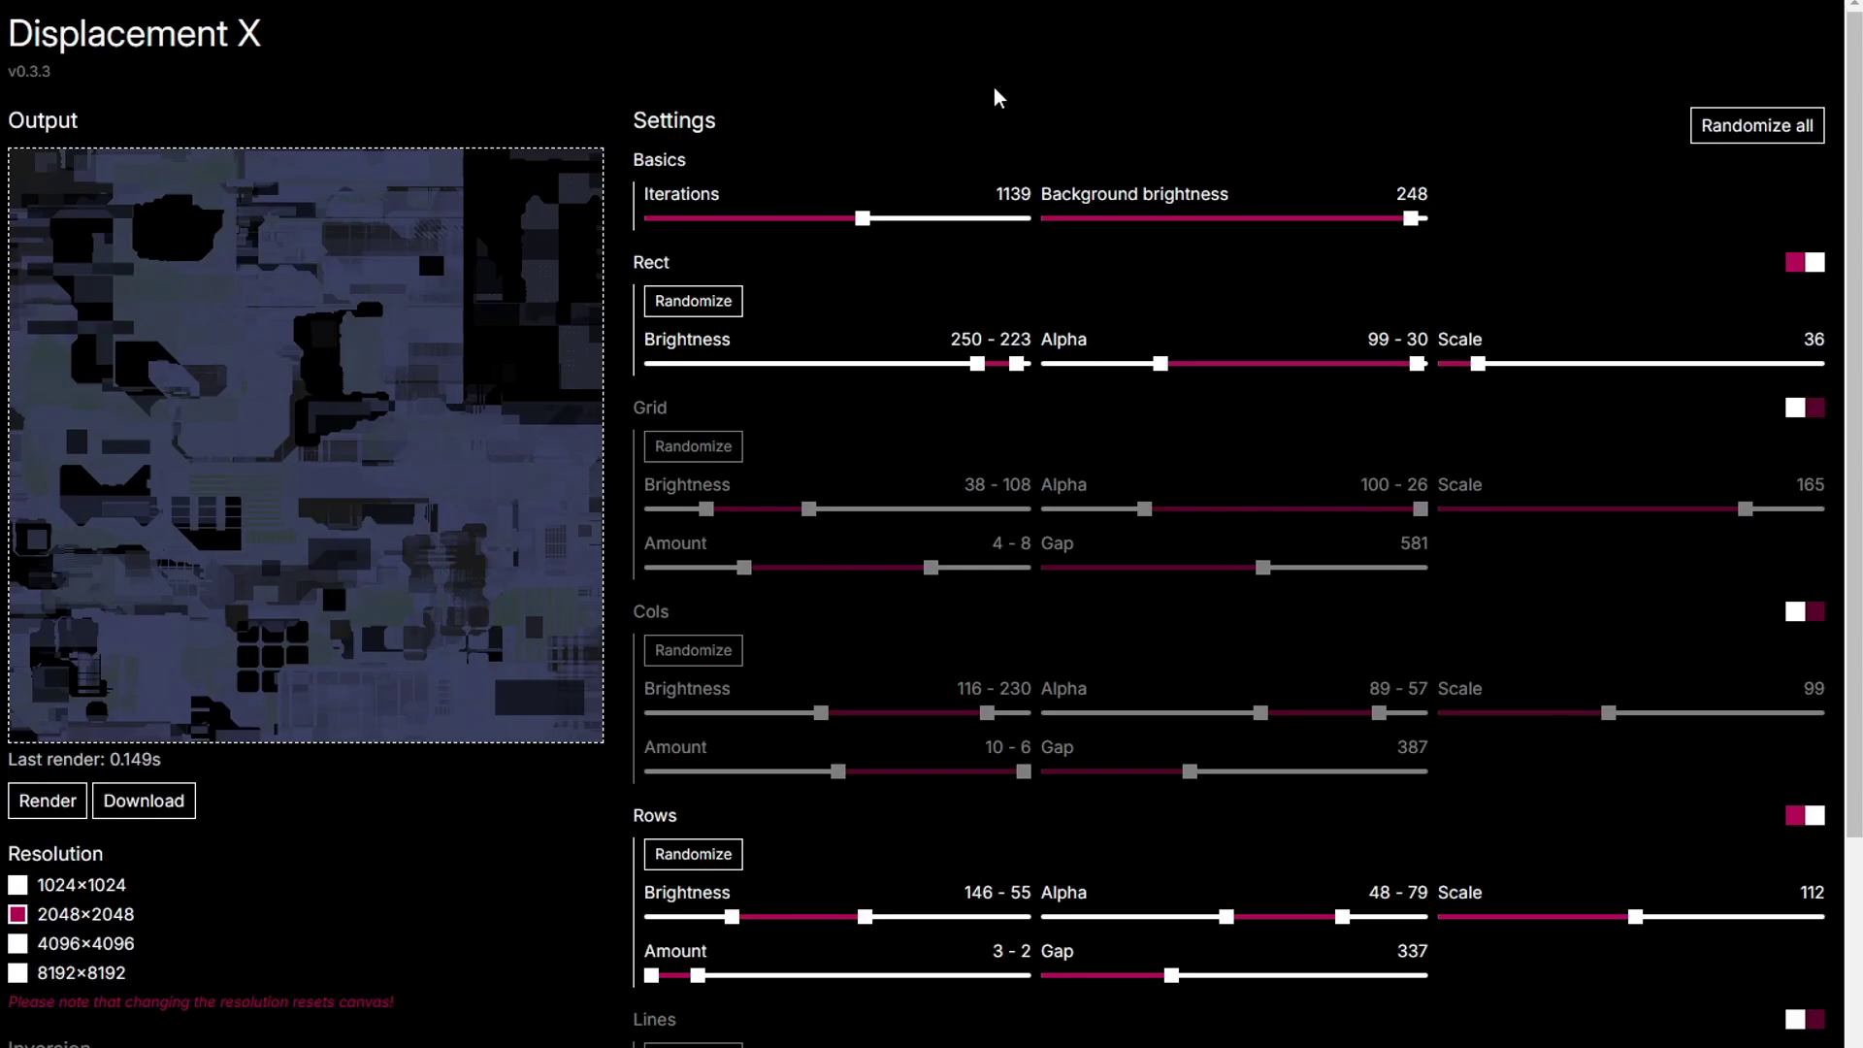
pyautogui.scroll(-4, 534, 114)
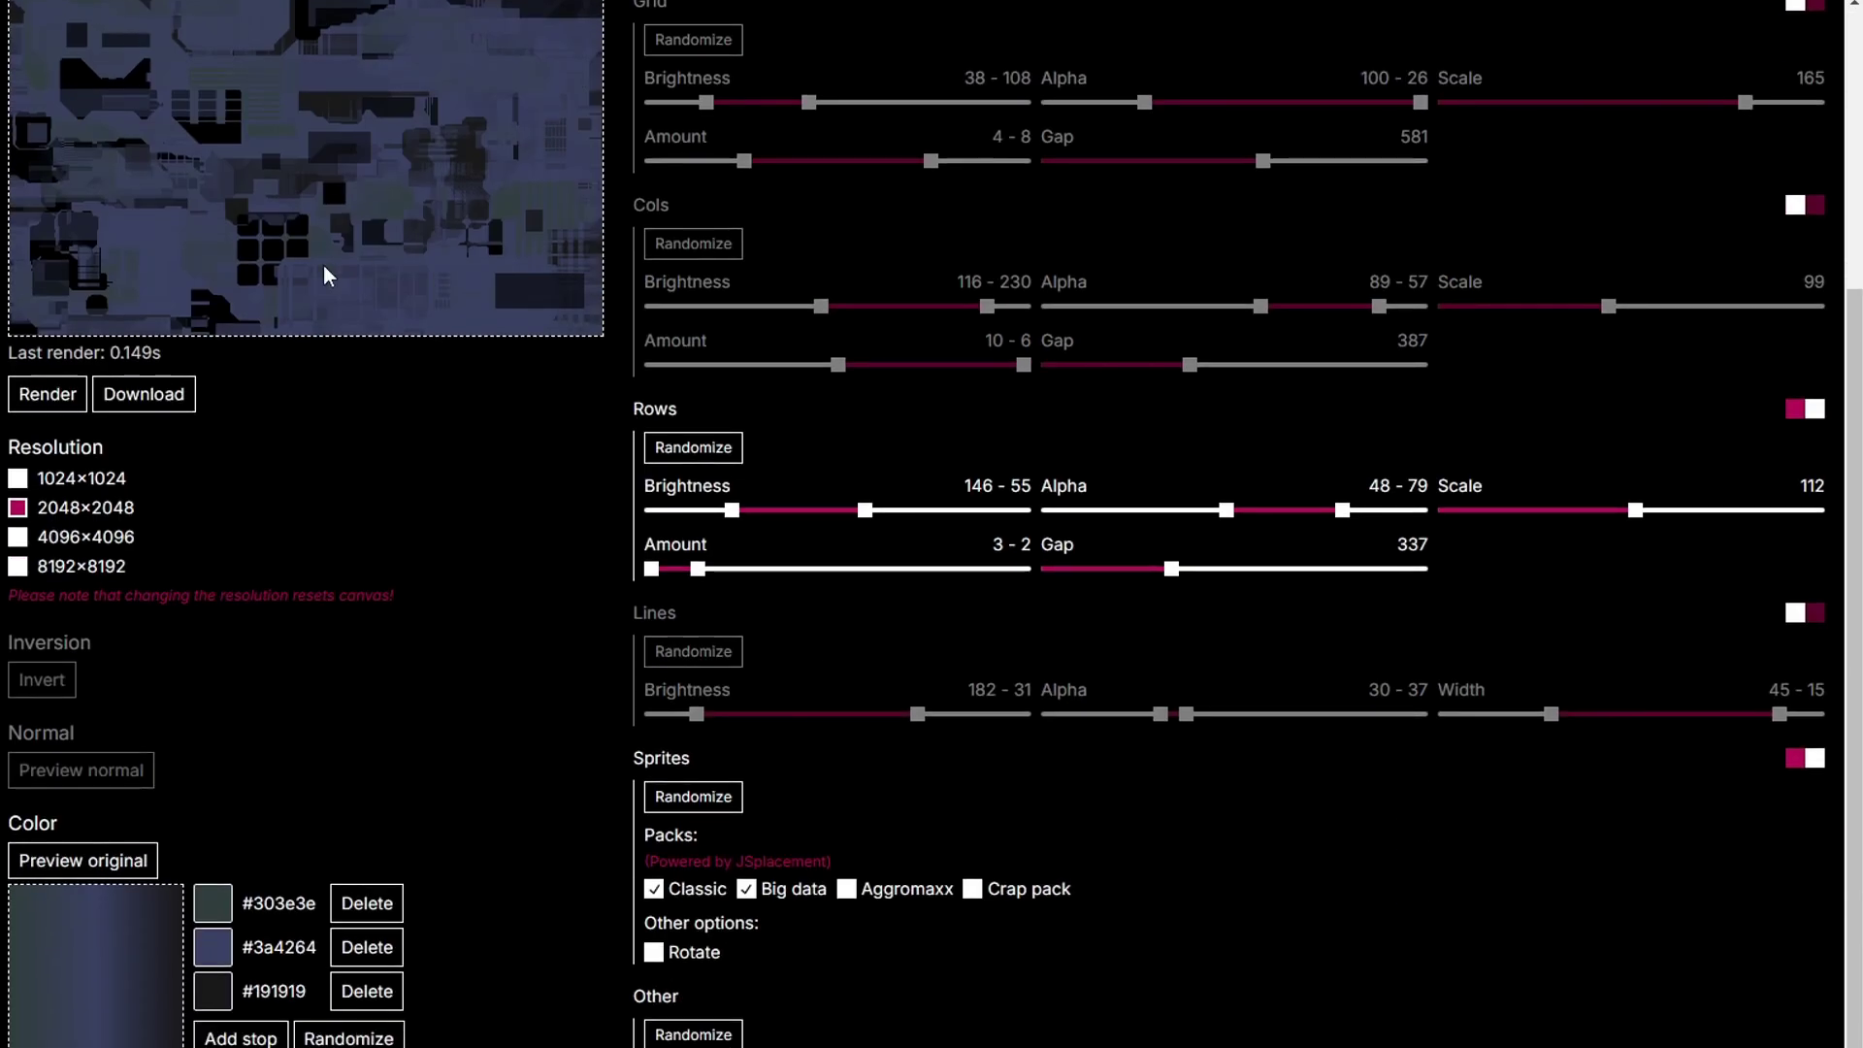
pyautogui.scroll(4, 131, 556)
pyautogui.scroll(-4, 200, 607)
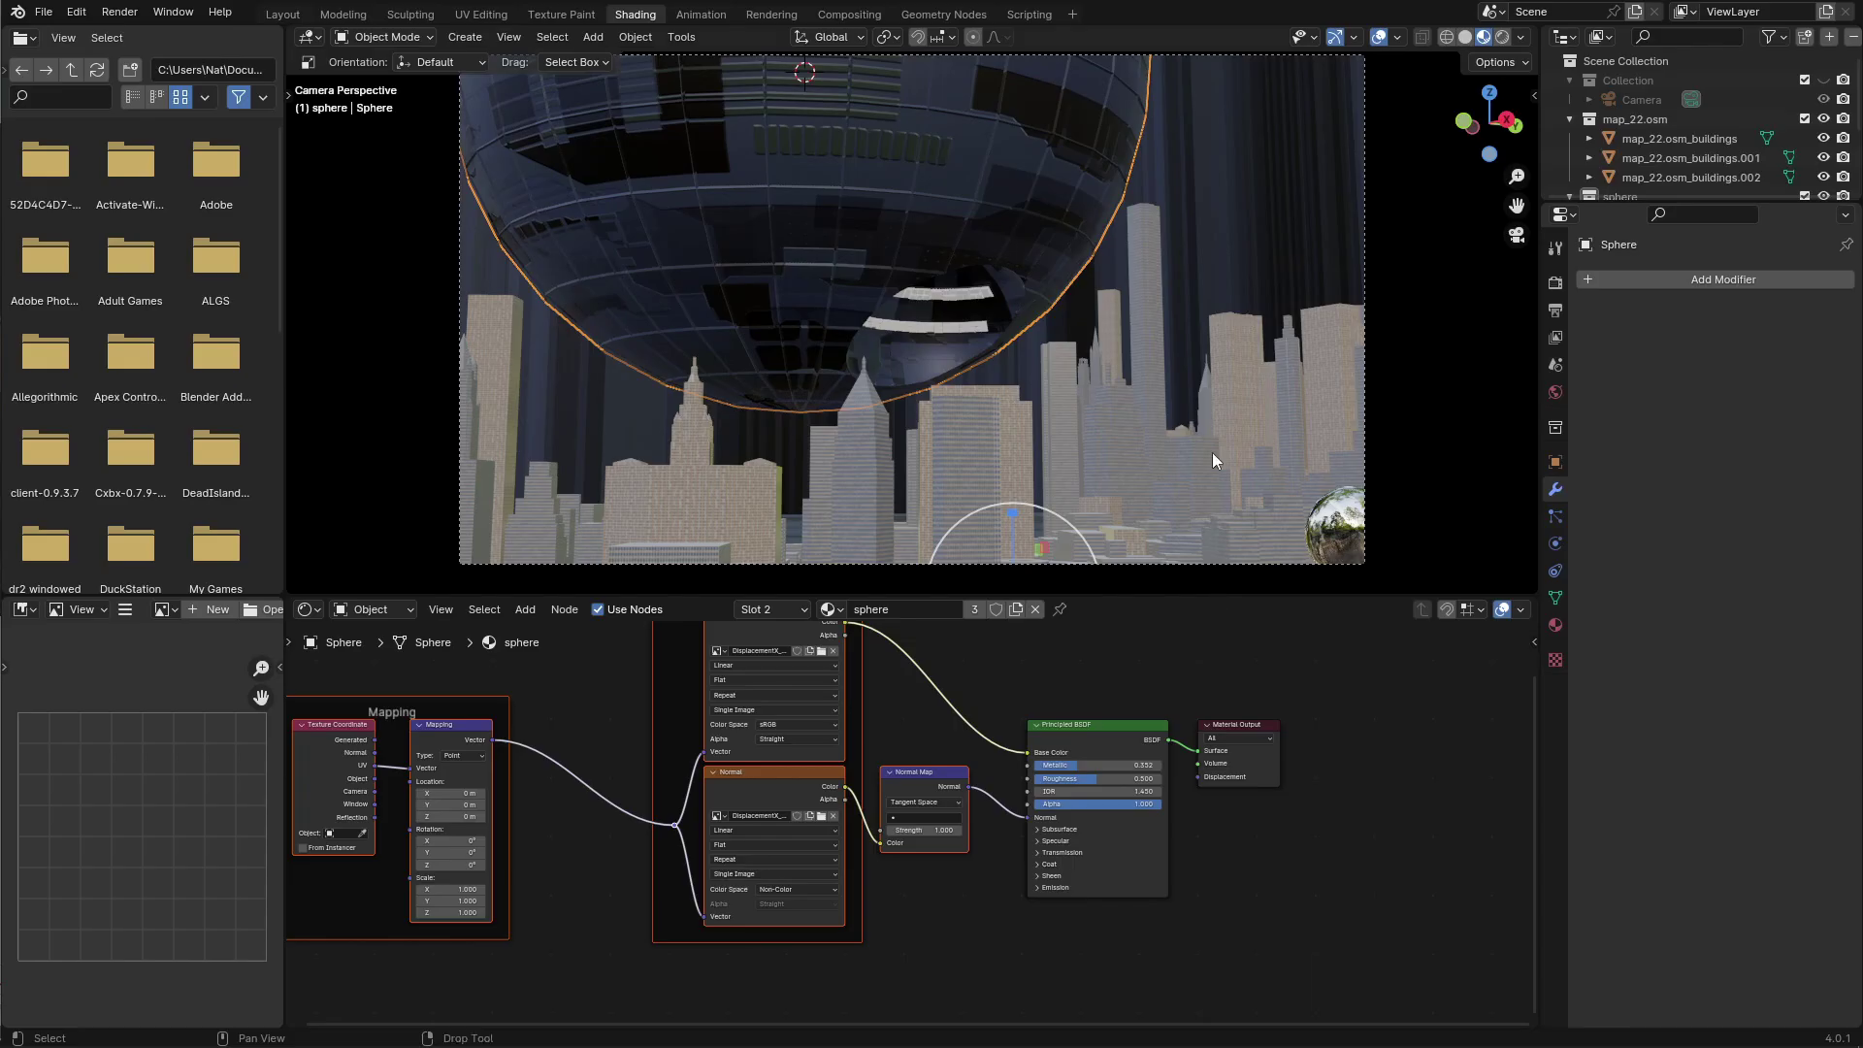
# Adjust the wireframe material's metallic value and re-unwrap the sphere with Sphere Projection
pyautogui.click(1238, 231)
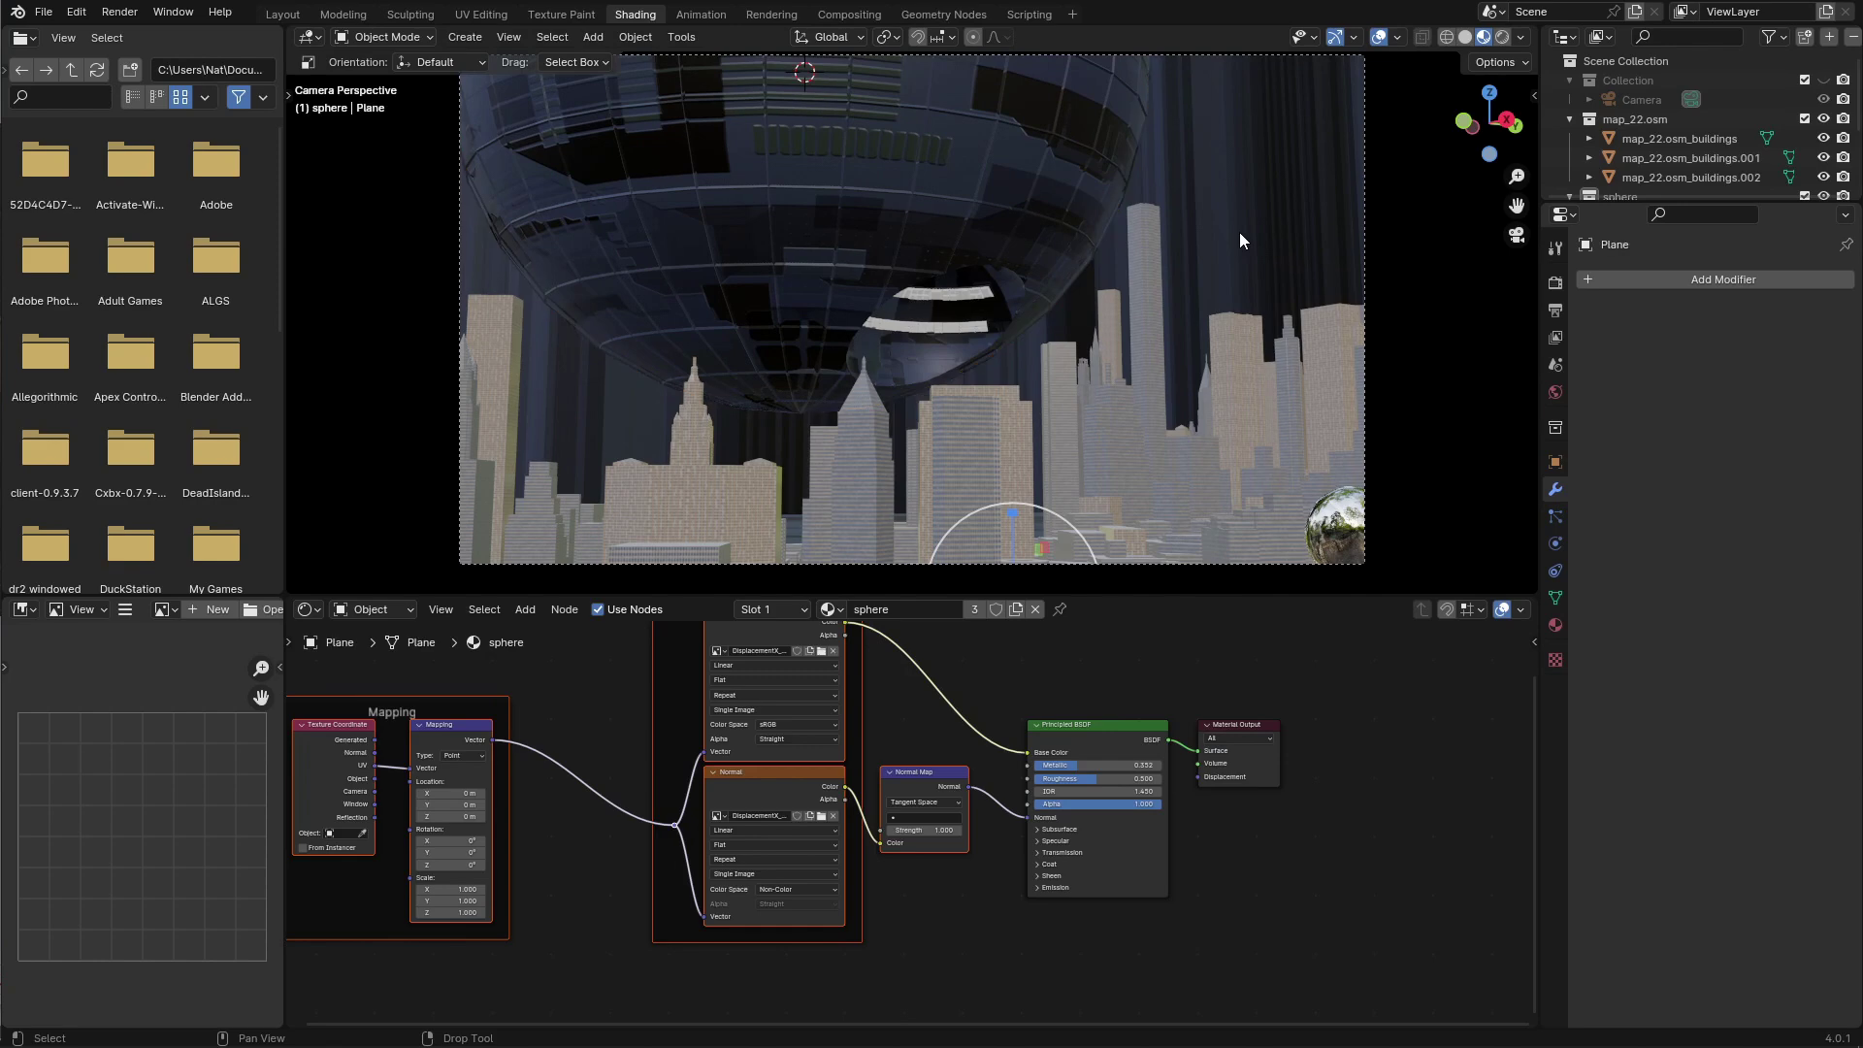
pyautogui.moveTo(1657, 200); pyautogui.dragTo(1657, 233)
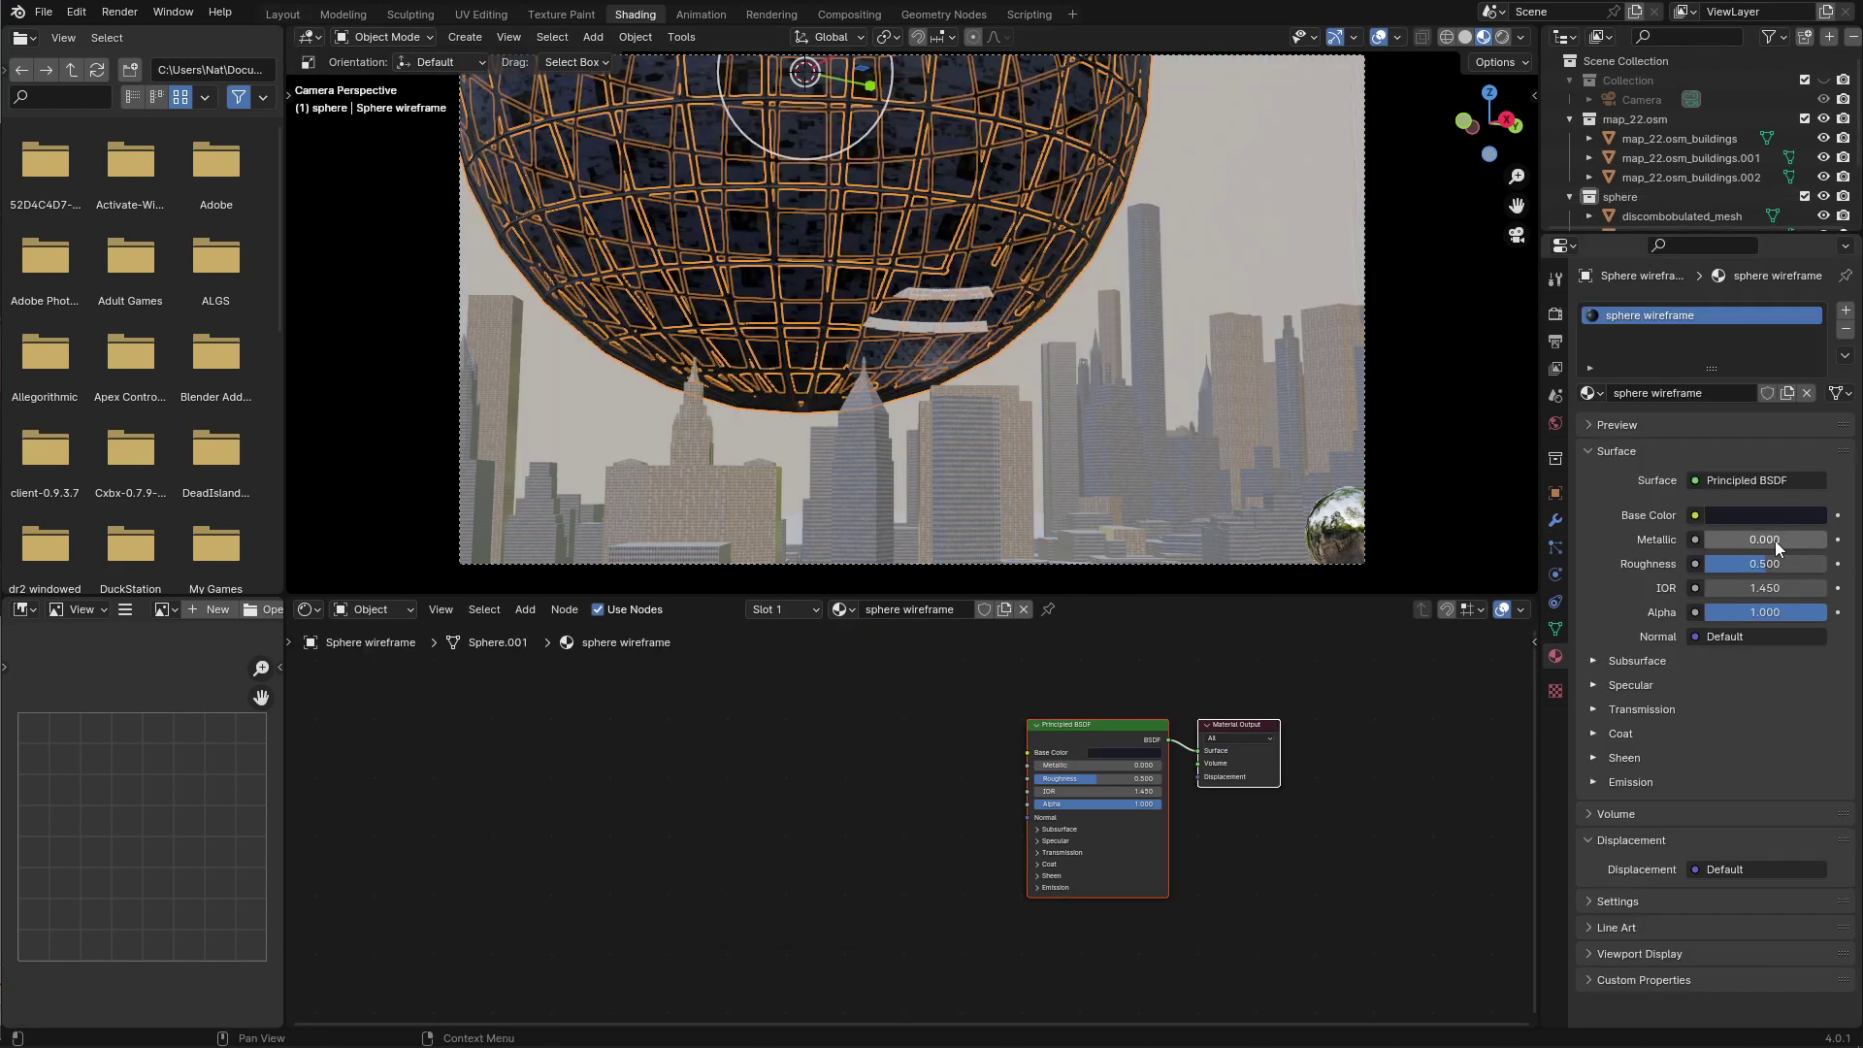
pyautogui.moveTo(1781, 544); pyautogui.dragTo(1822, 556)
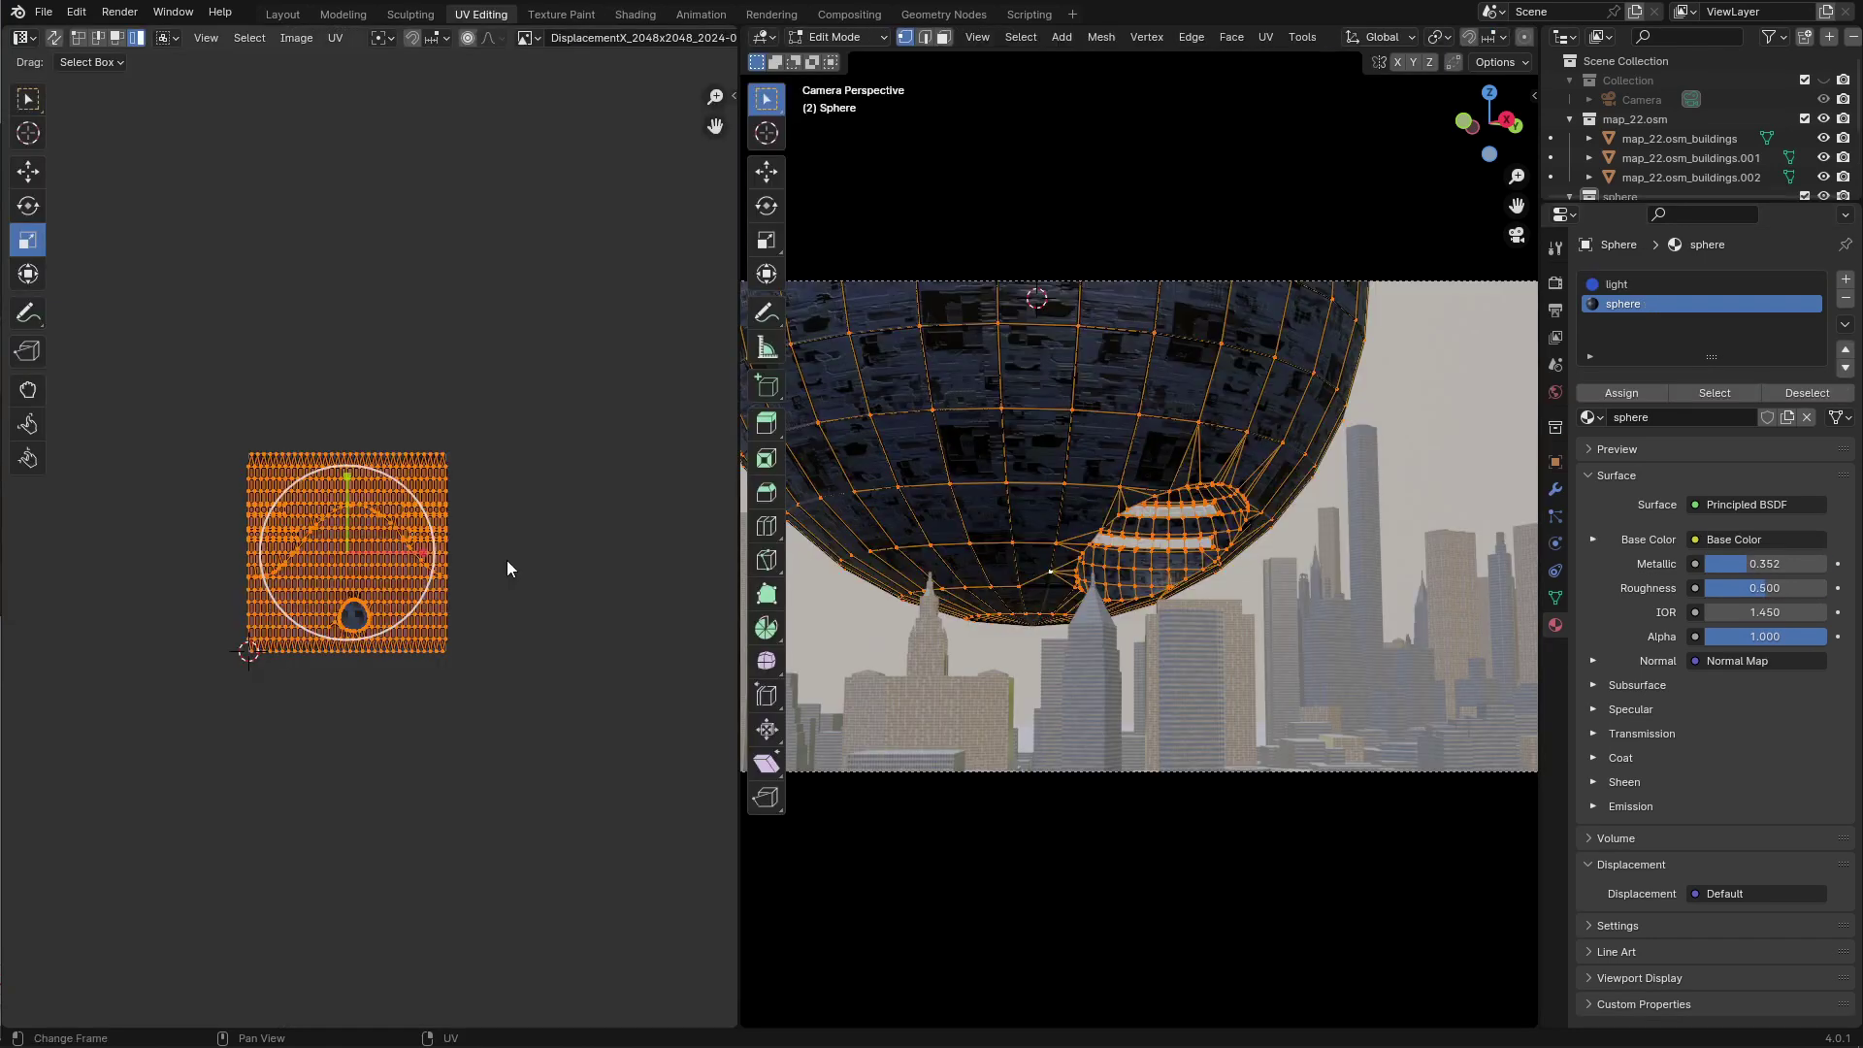
pyautogui.press('u')
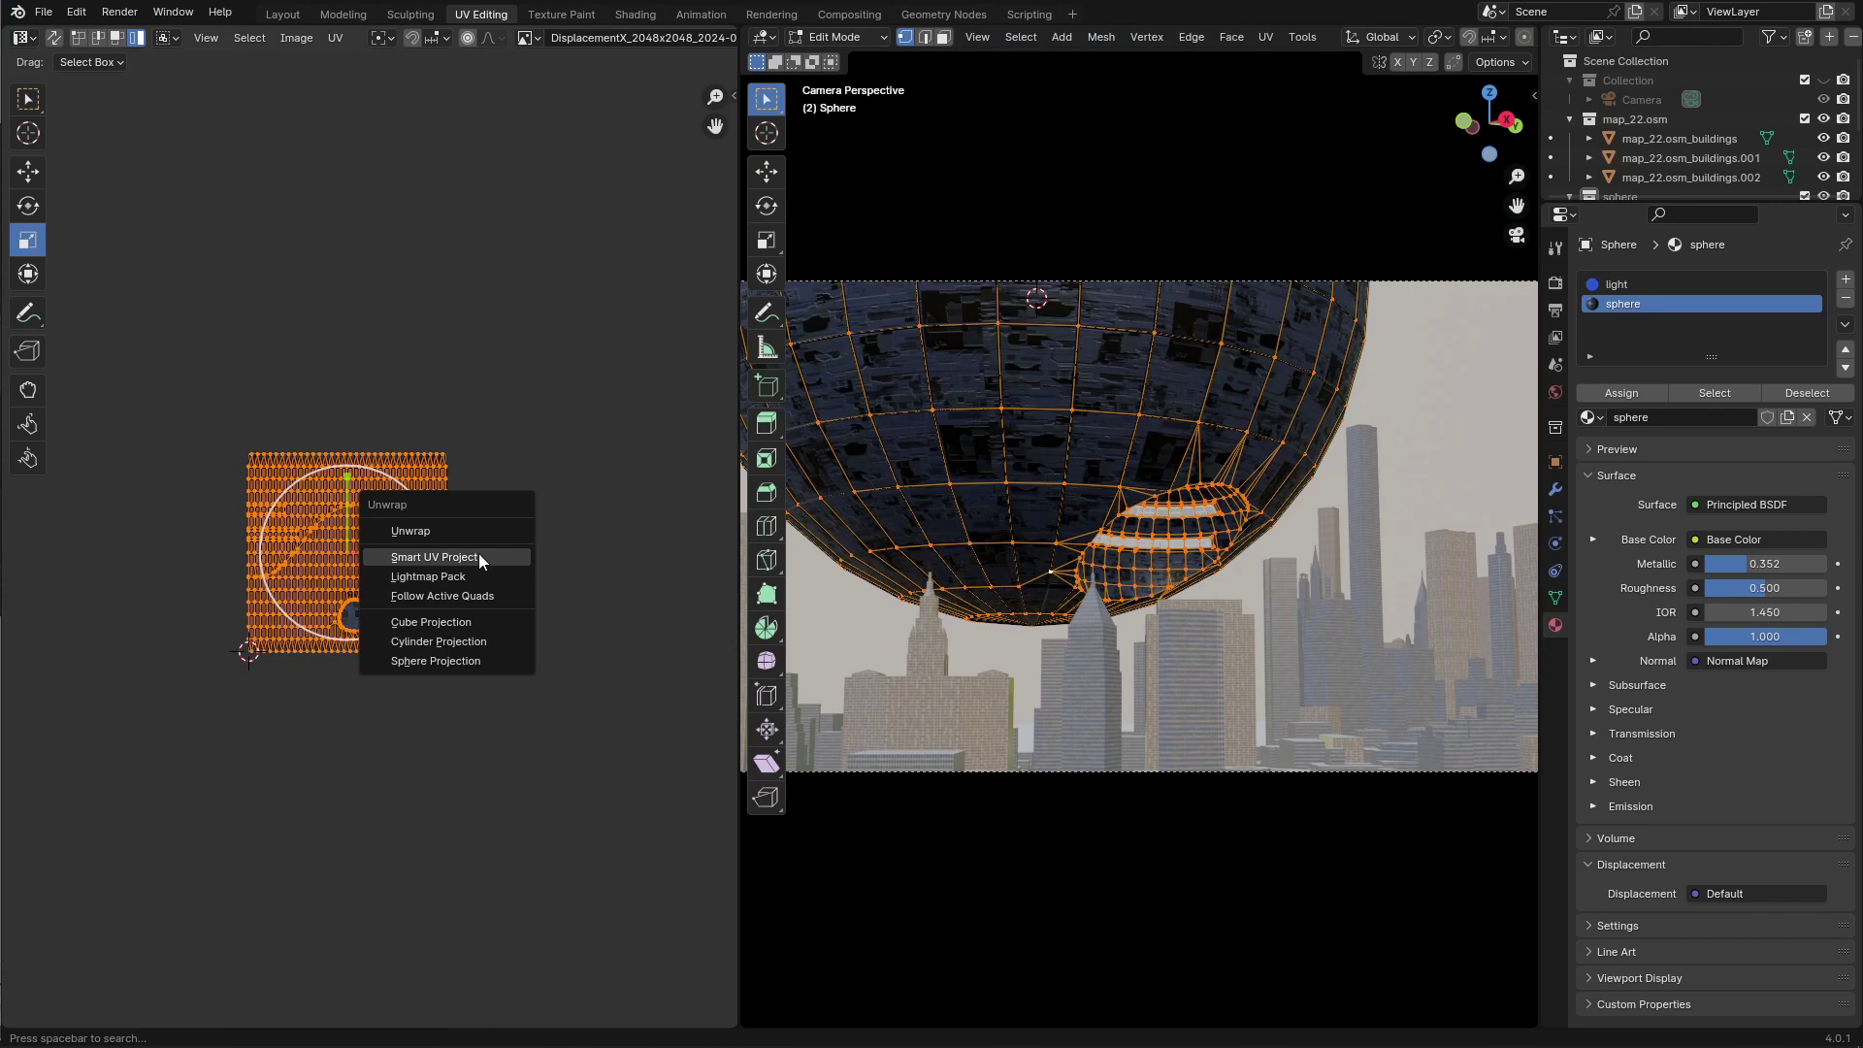
pyautogui.click(447, 661)
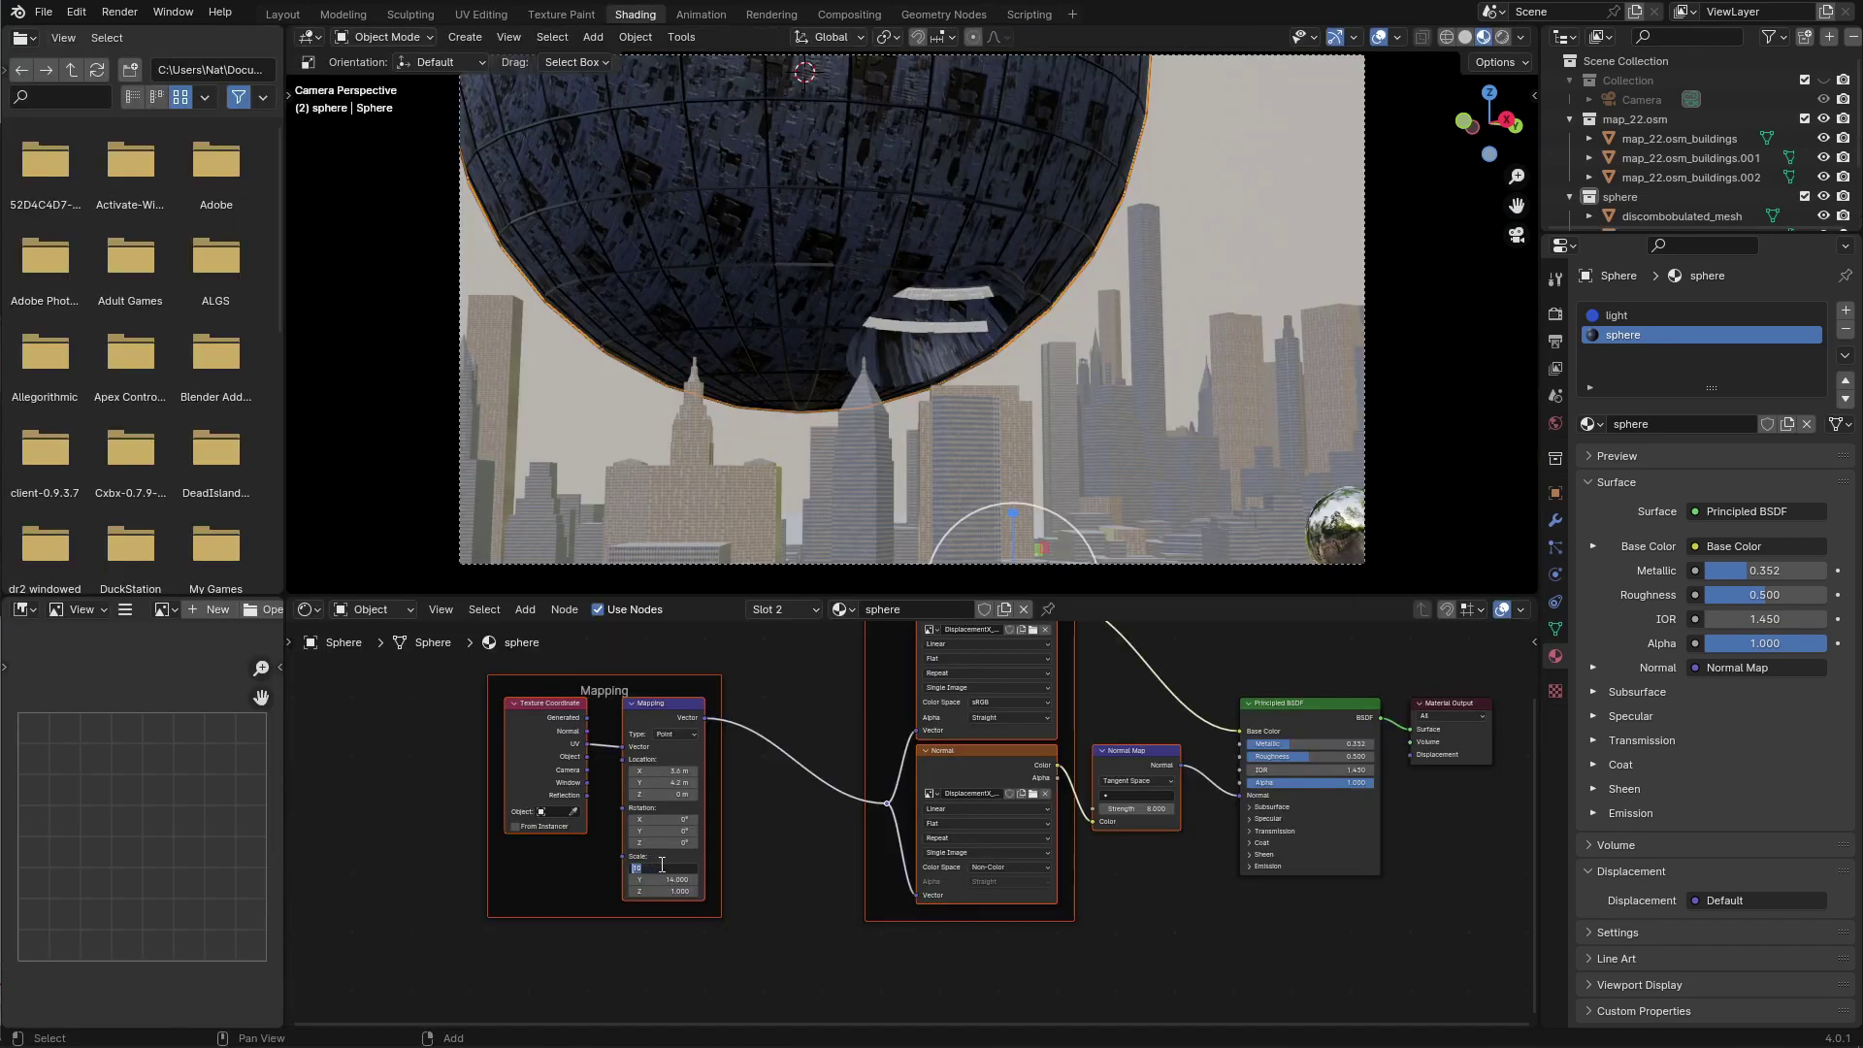
# Set the Mapping node's texture Scale X and Y to 8
pyautogui.write('8')
pyautogui.press('Return')
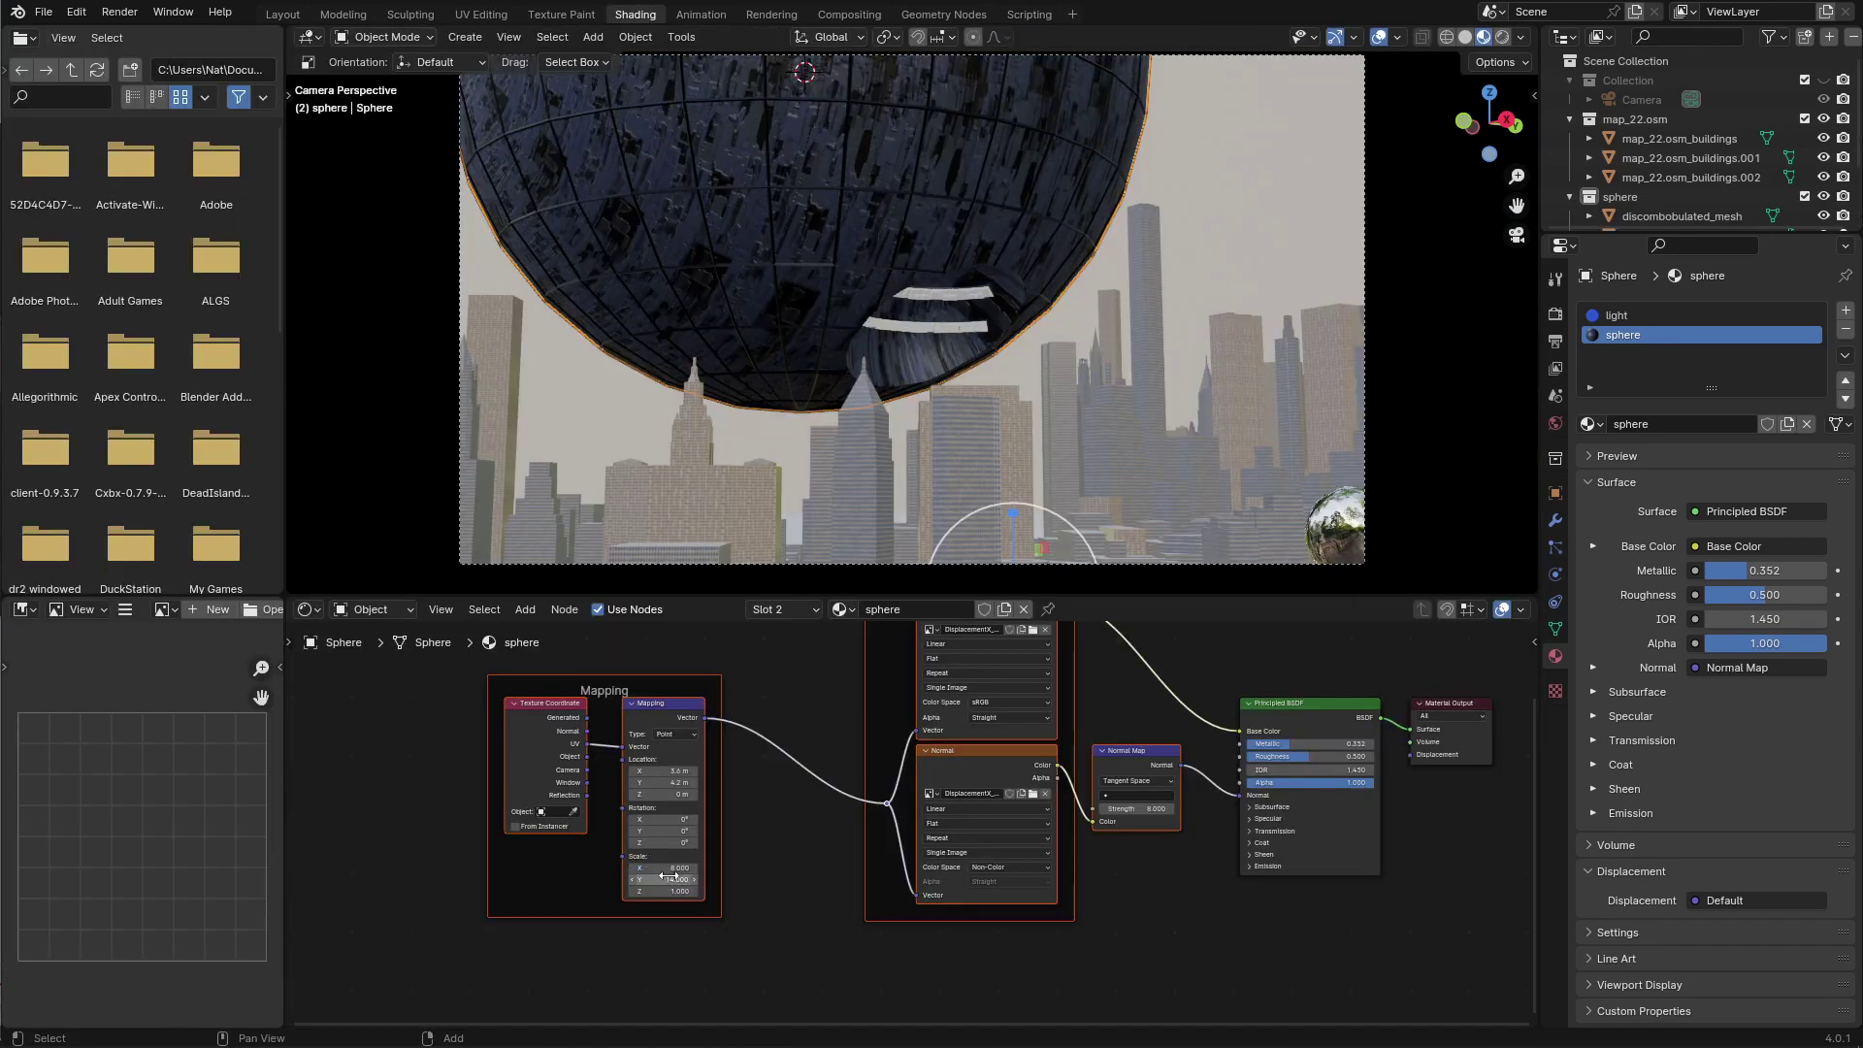
pyautogui.write('8')
pyautogui.press('Return')
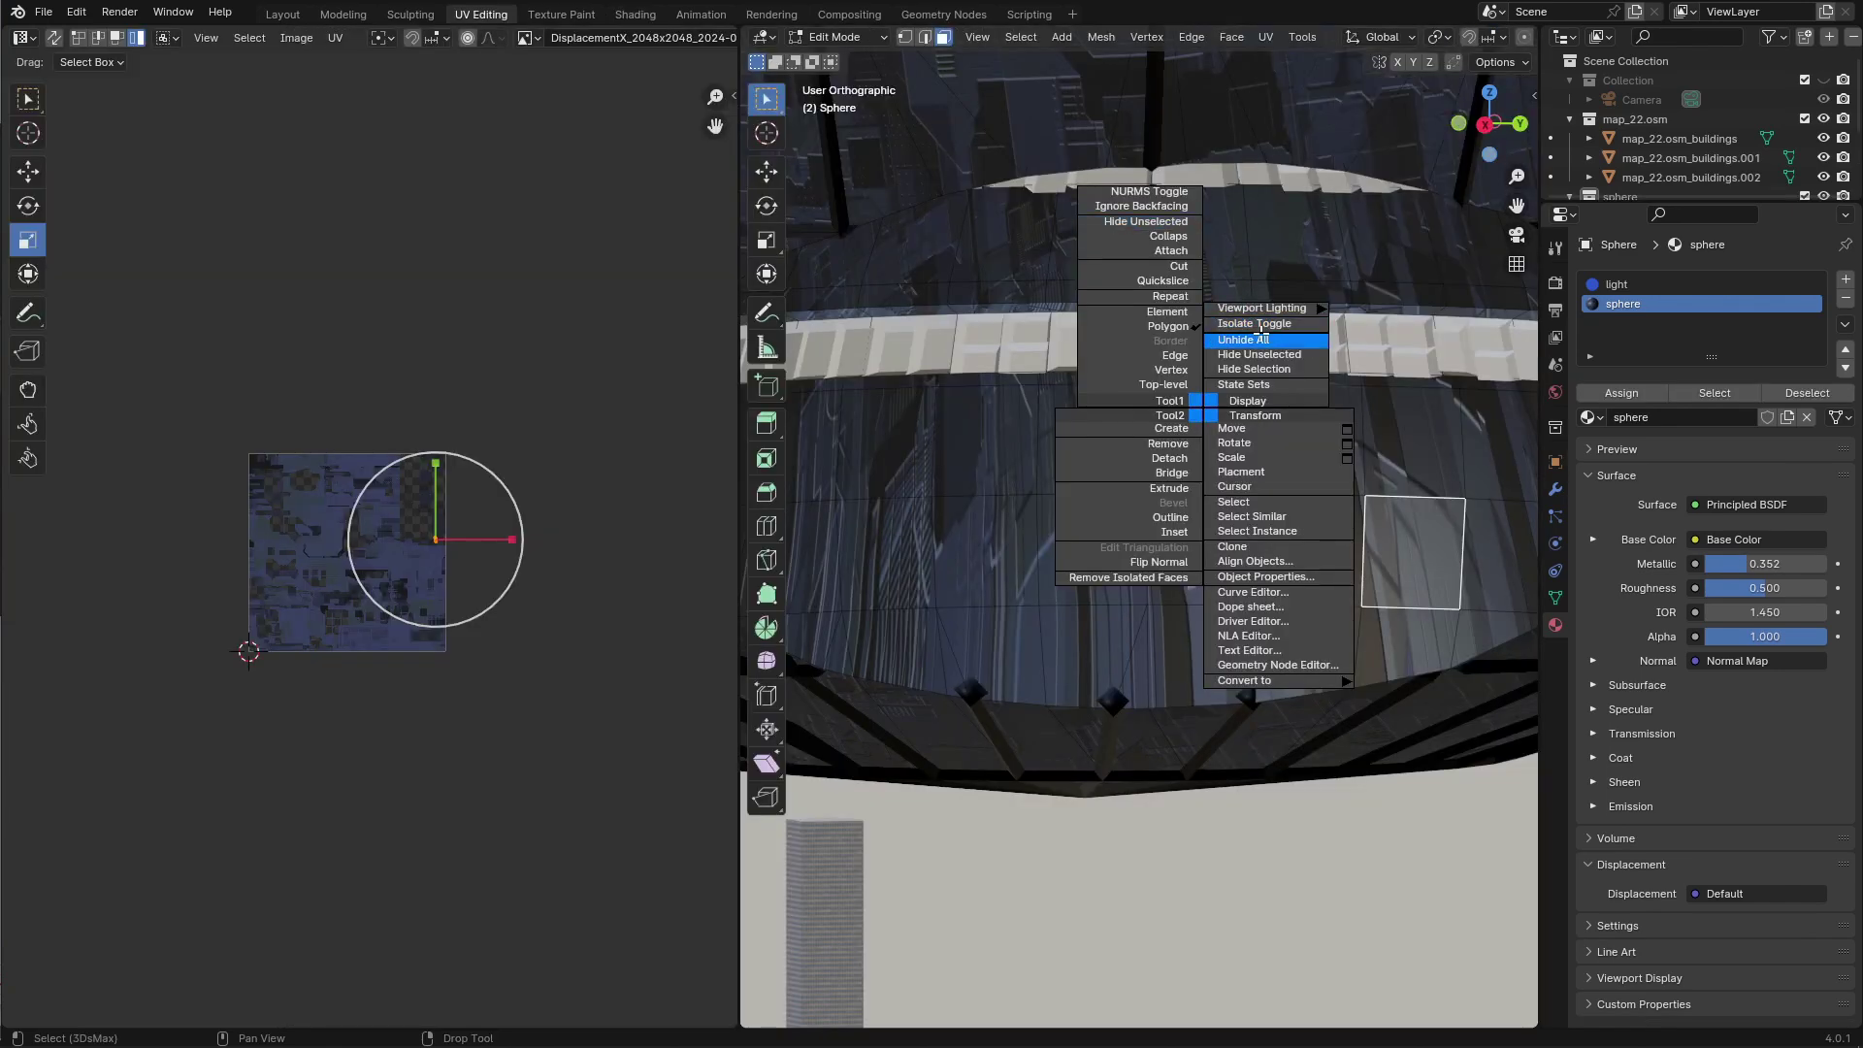
# Lasso-select the inner dome's faces and unwrap them with Sphere Projection
pyautogui.rightClick(1290, 342)
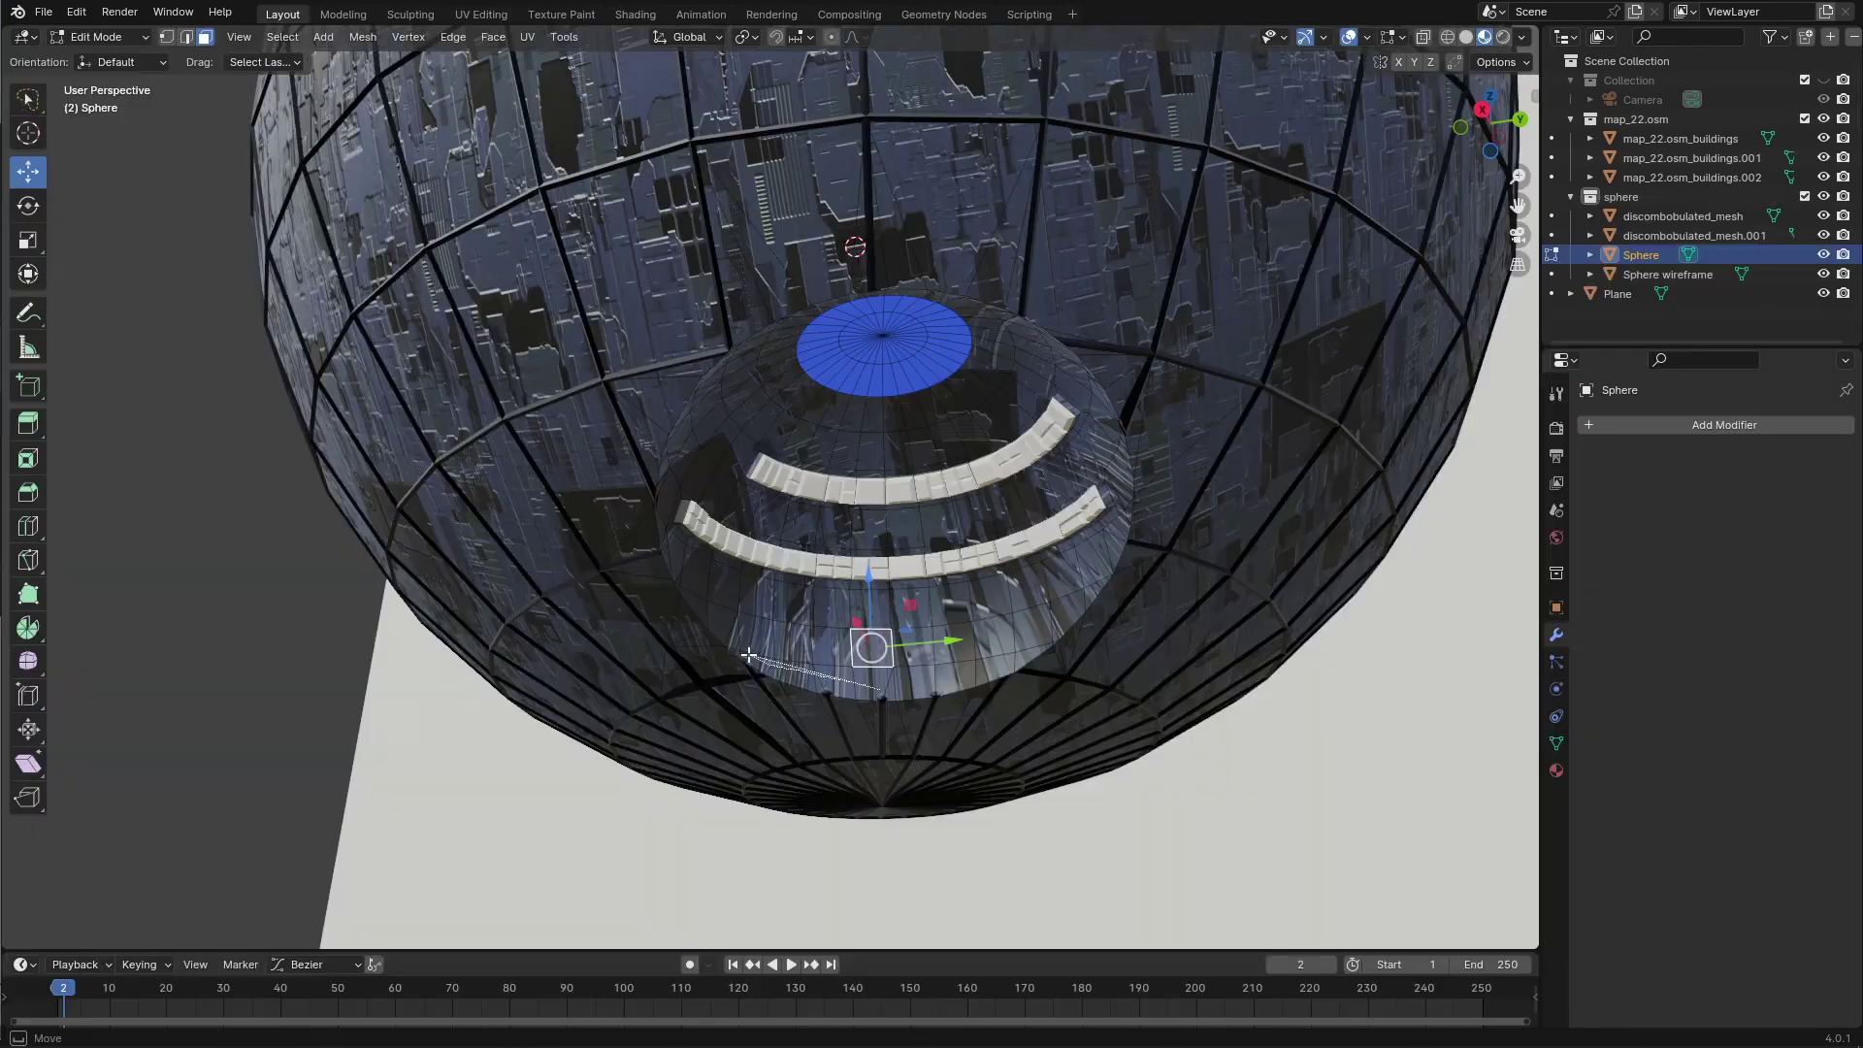
pyautogui.moveTo(879, 690)
pyautogui.mouseDown()
pyautogui.moveTo(669, 524)
pyautogui.moveTo(878, 302)
pyautogui.moveTo(1111, 464)
pyautogui.moveTo(1033, 637)
pyautogui.mouseUp()
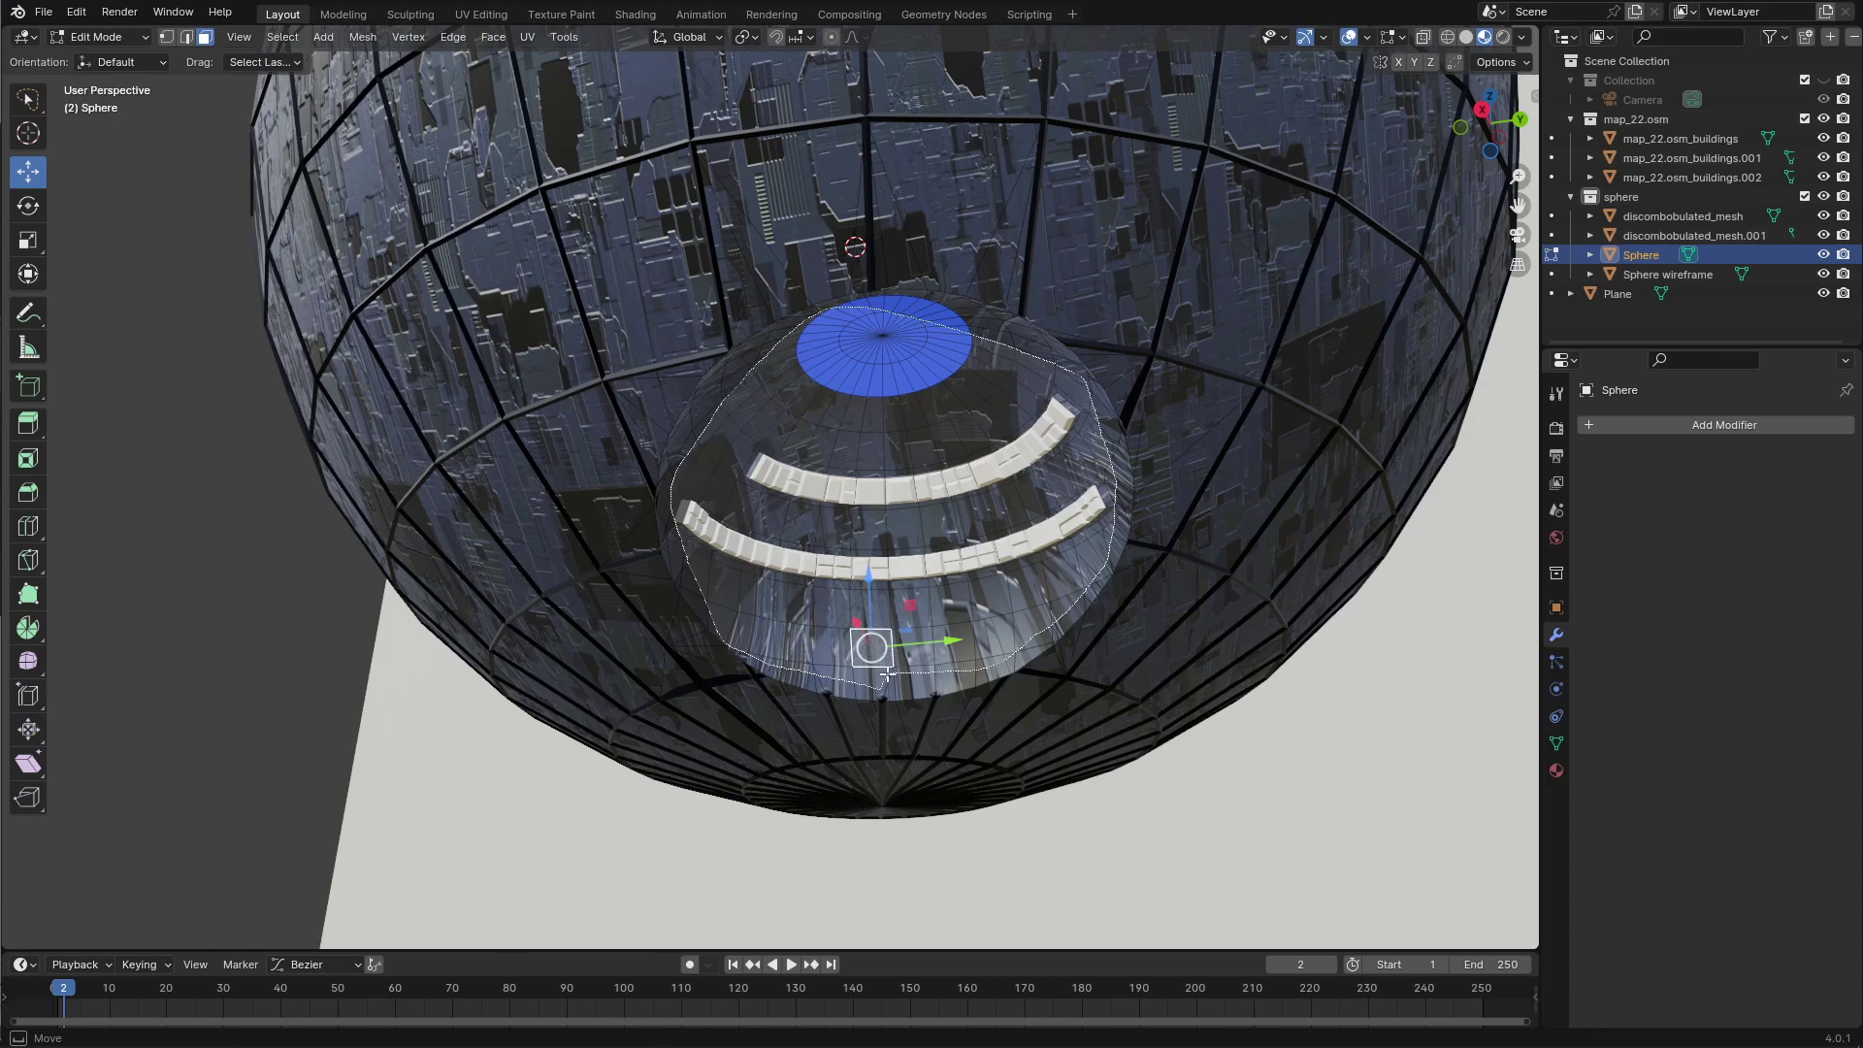
pyautogui.moveTo(887, 673); pyautogui.dragTo(879, 687)
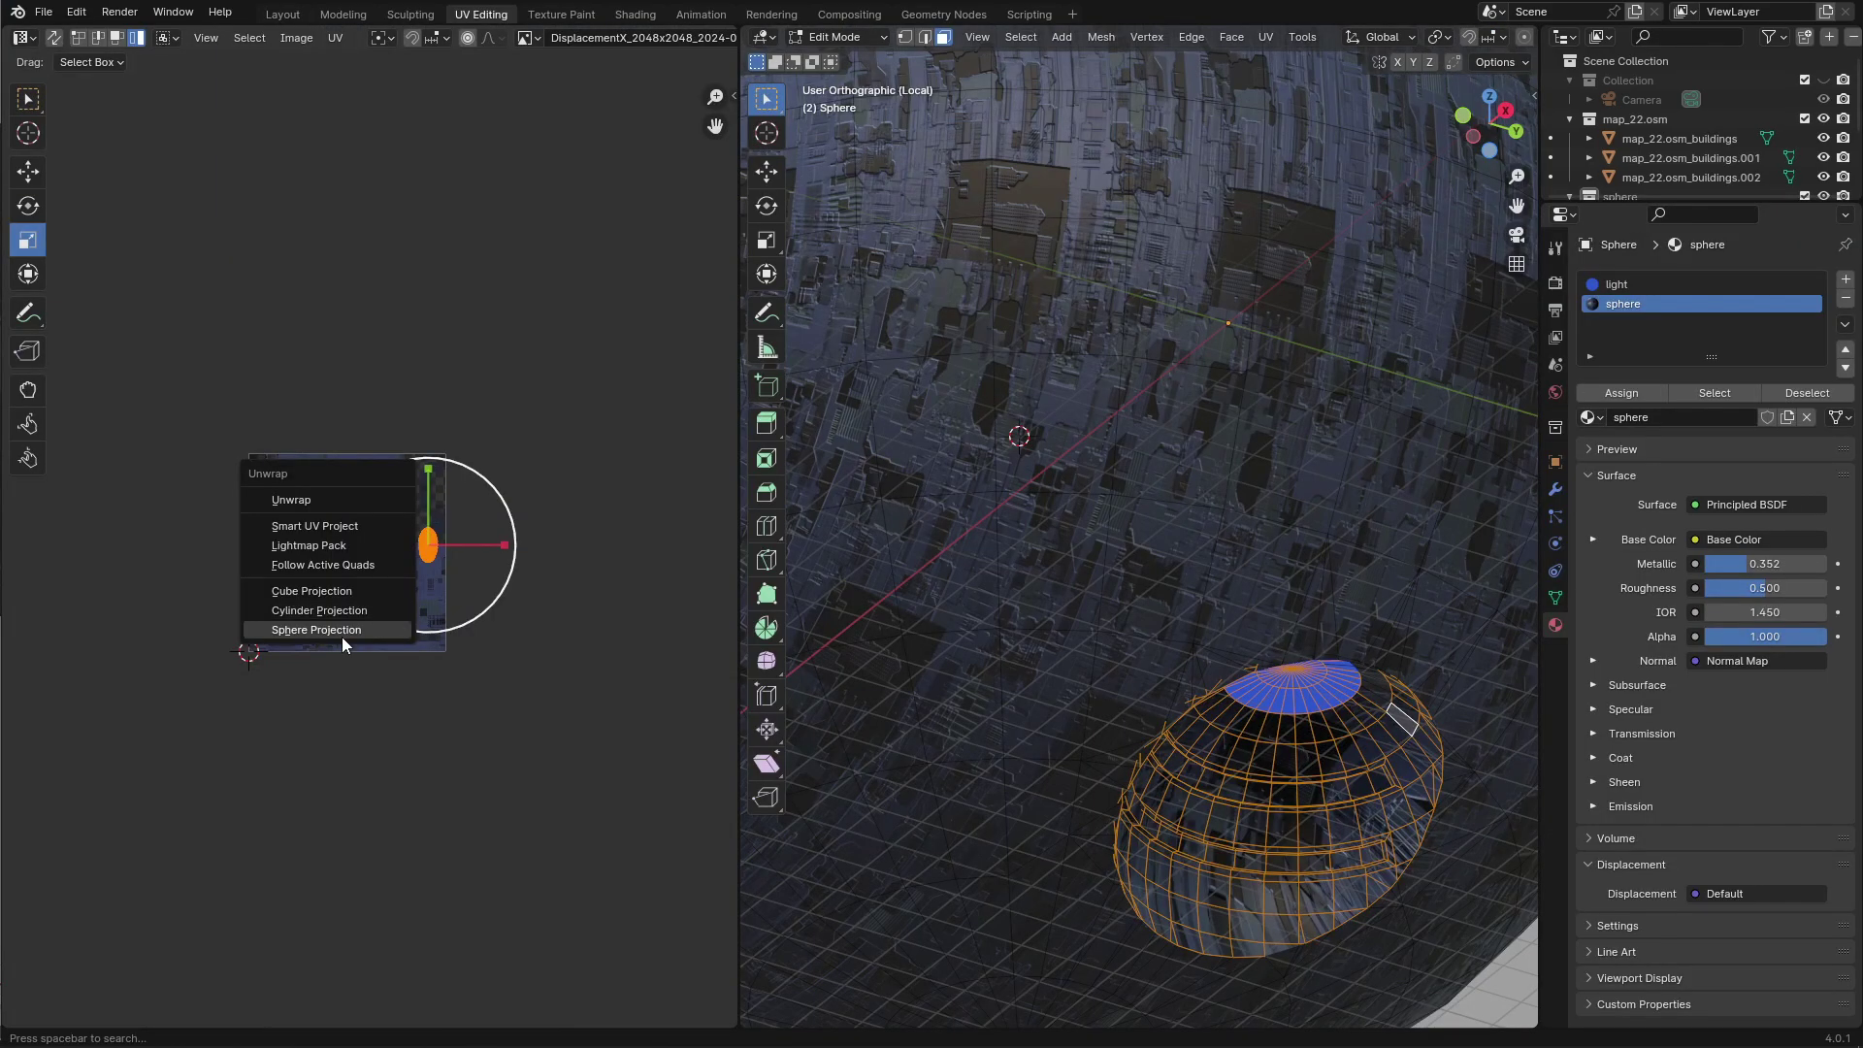
pyautogui.click(344, 637)
pyautogui.scroll(3, 384, 616)
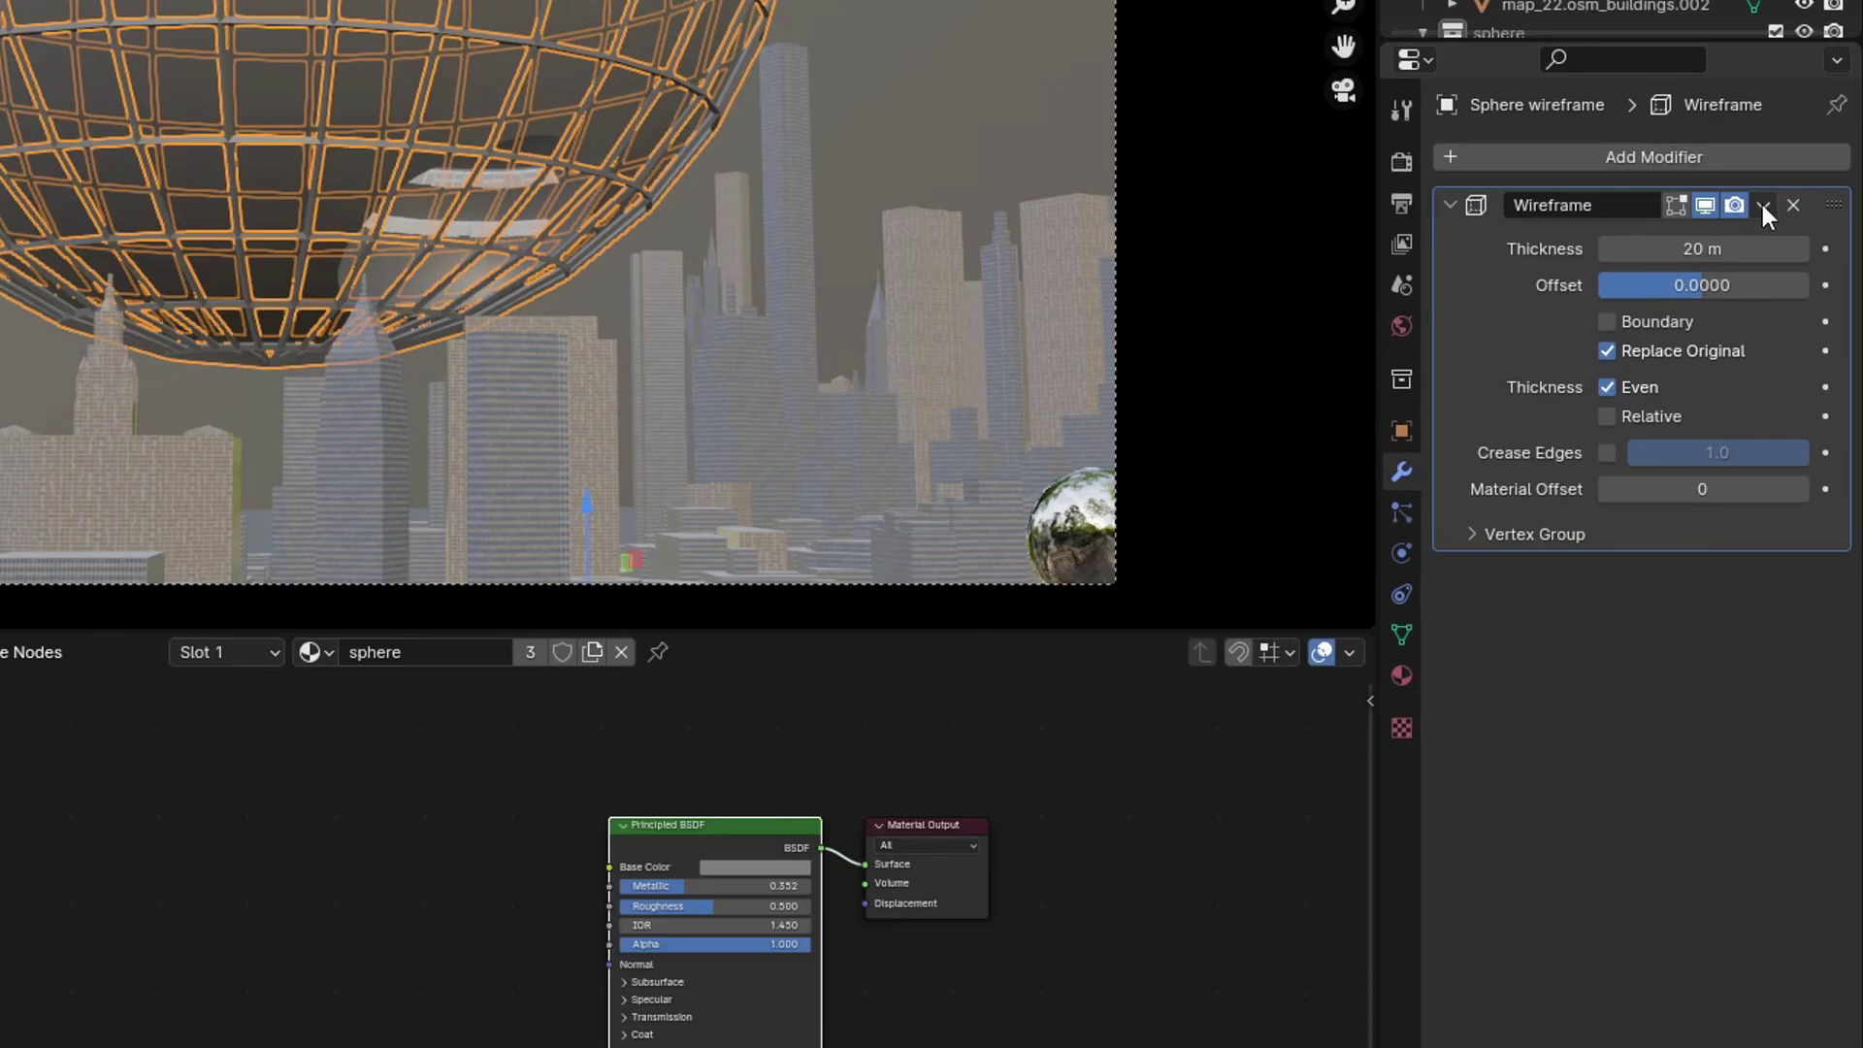
# Apply the Wireframe modifier, then add and apply a Boolean Intersect with the Sphere
pyautogui.click(1795, 311)
pyautogui.click(1737, 335)
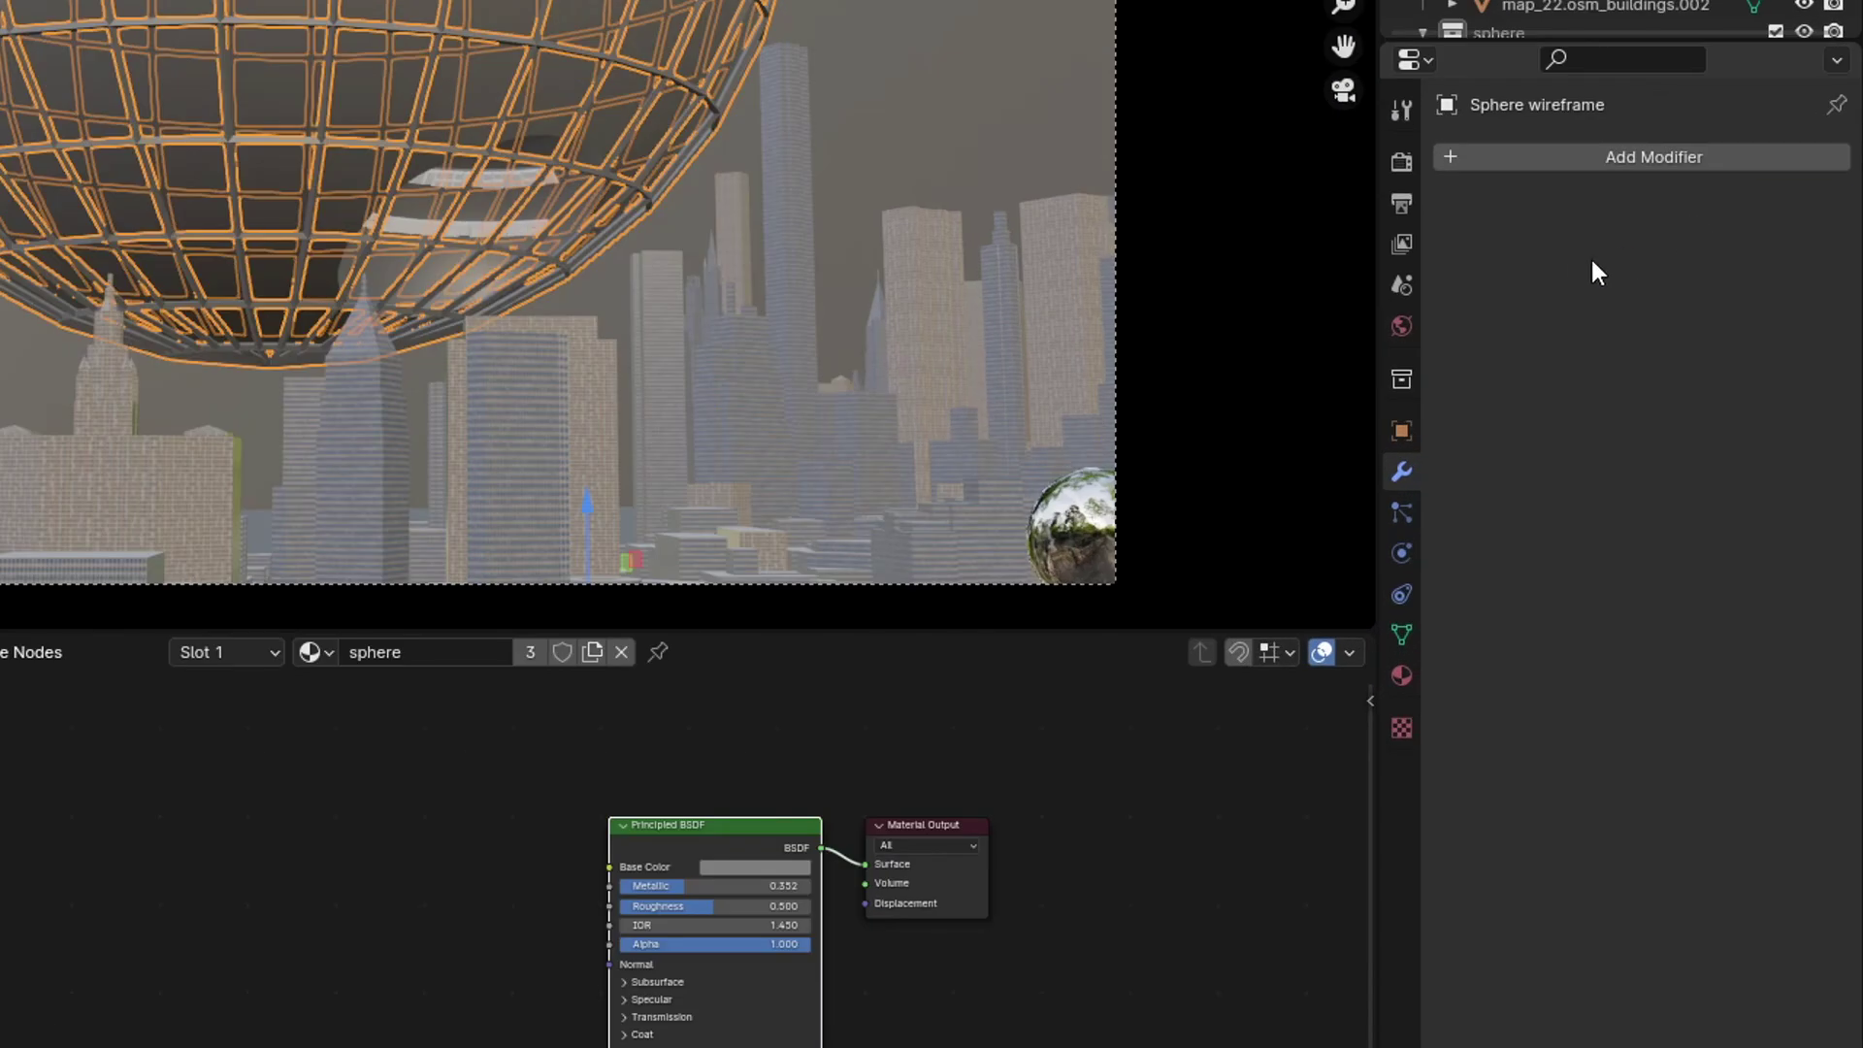
pyautogui.click(1616, 281)
pyautogui.moveTo(1553, 283)
pyautogui.click(1452, 314)
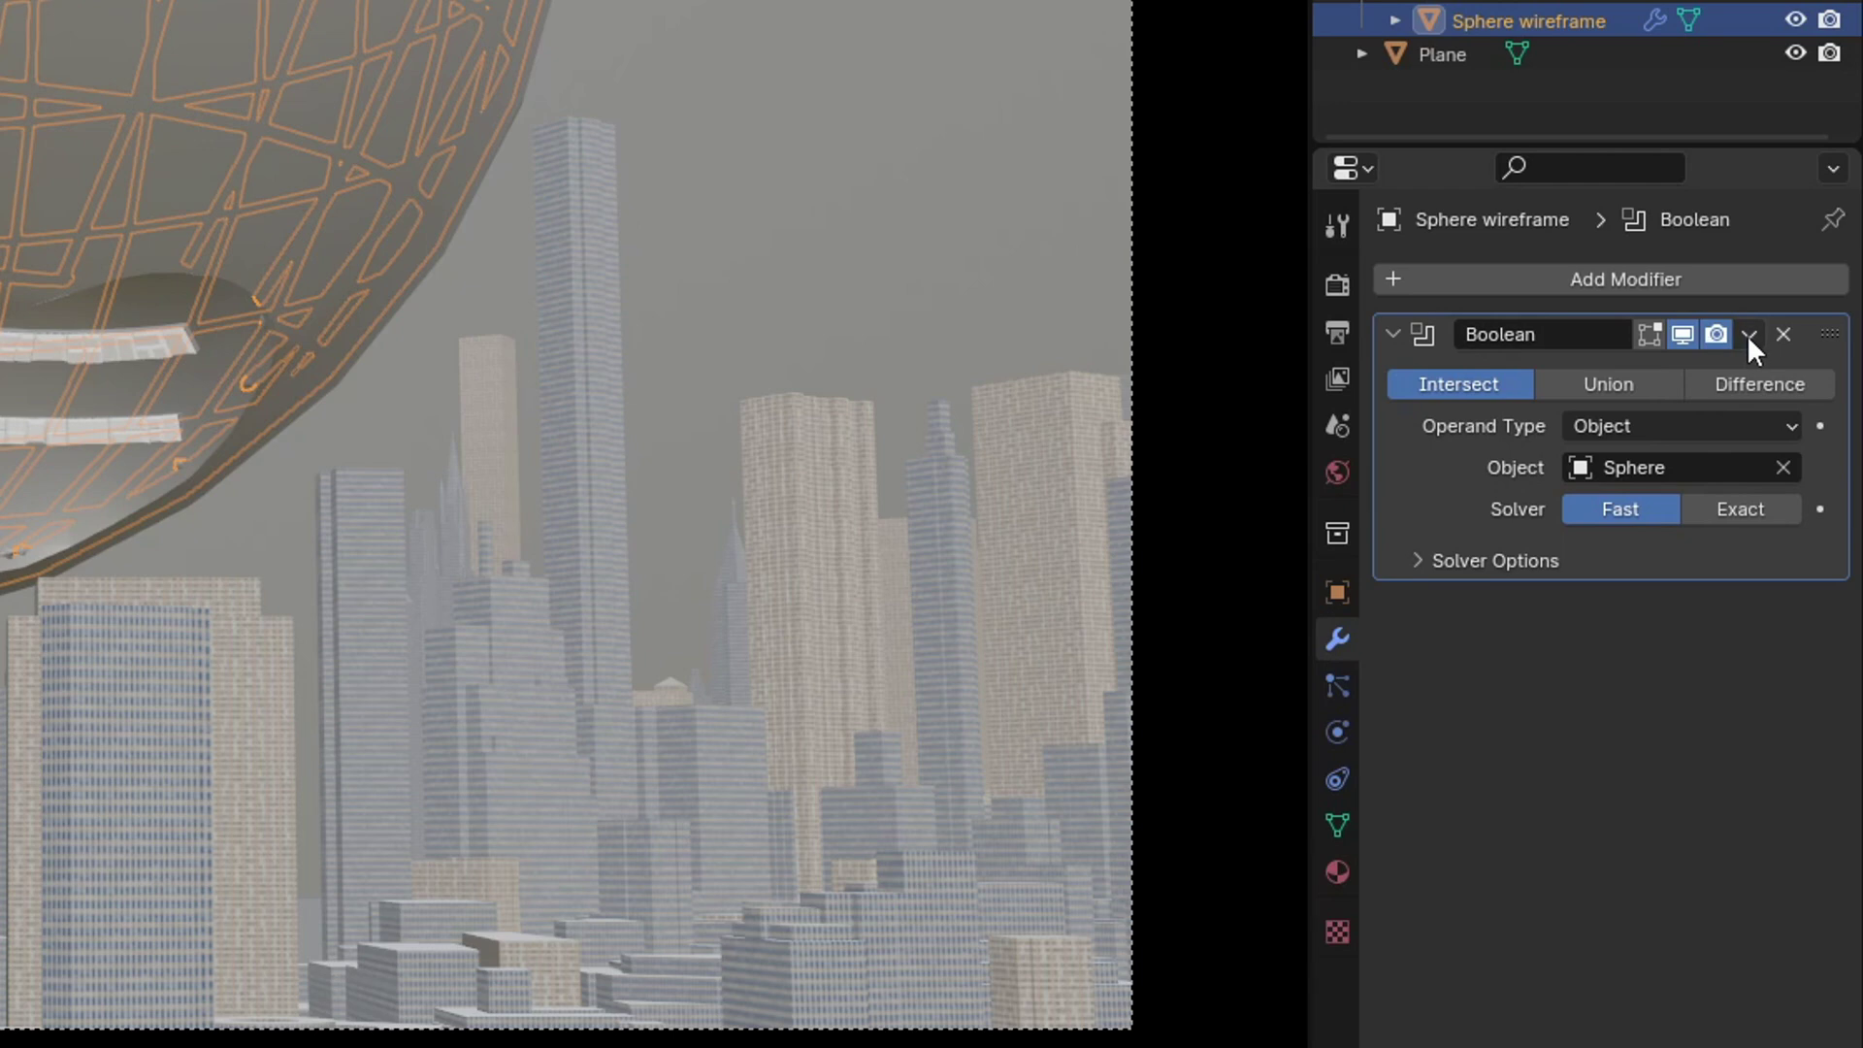
pyautogui.click(1794, 457)
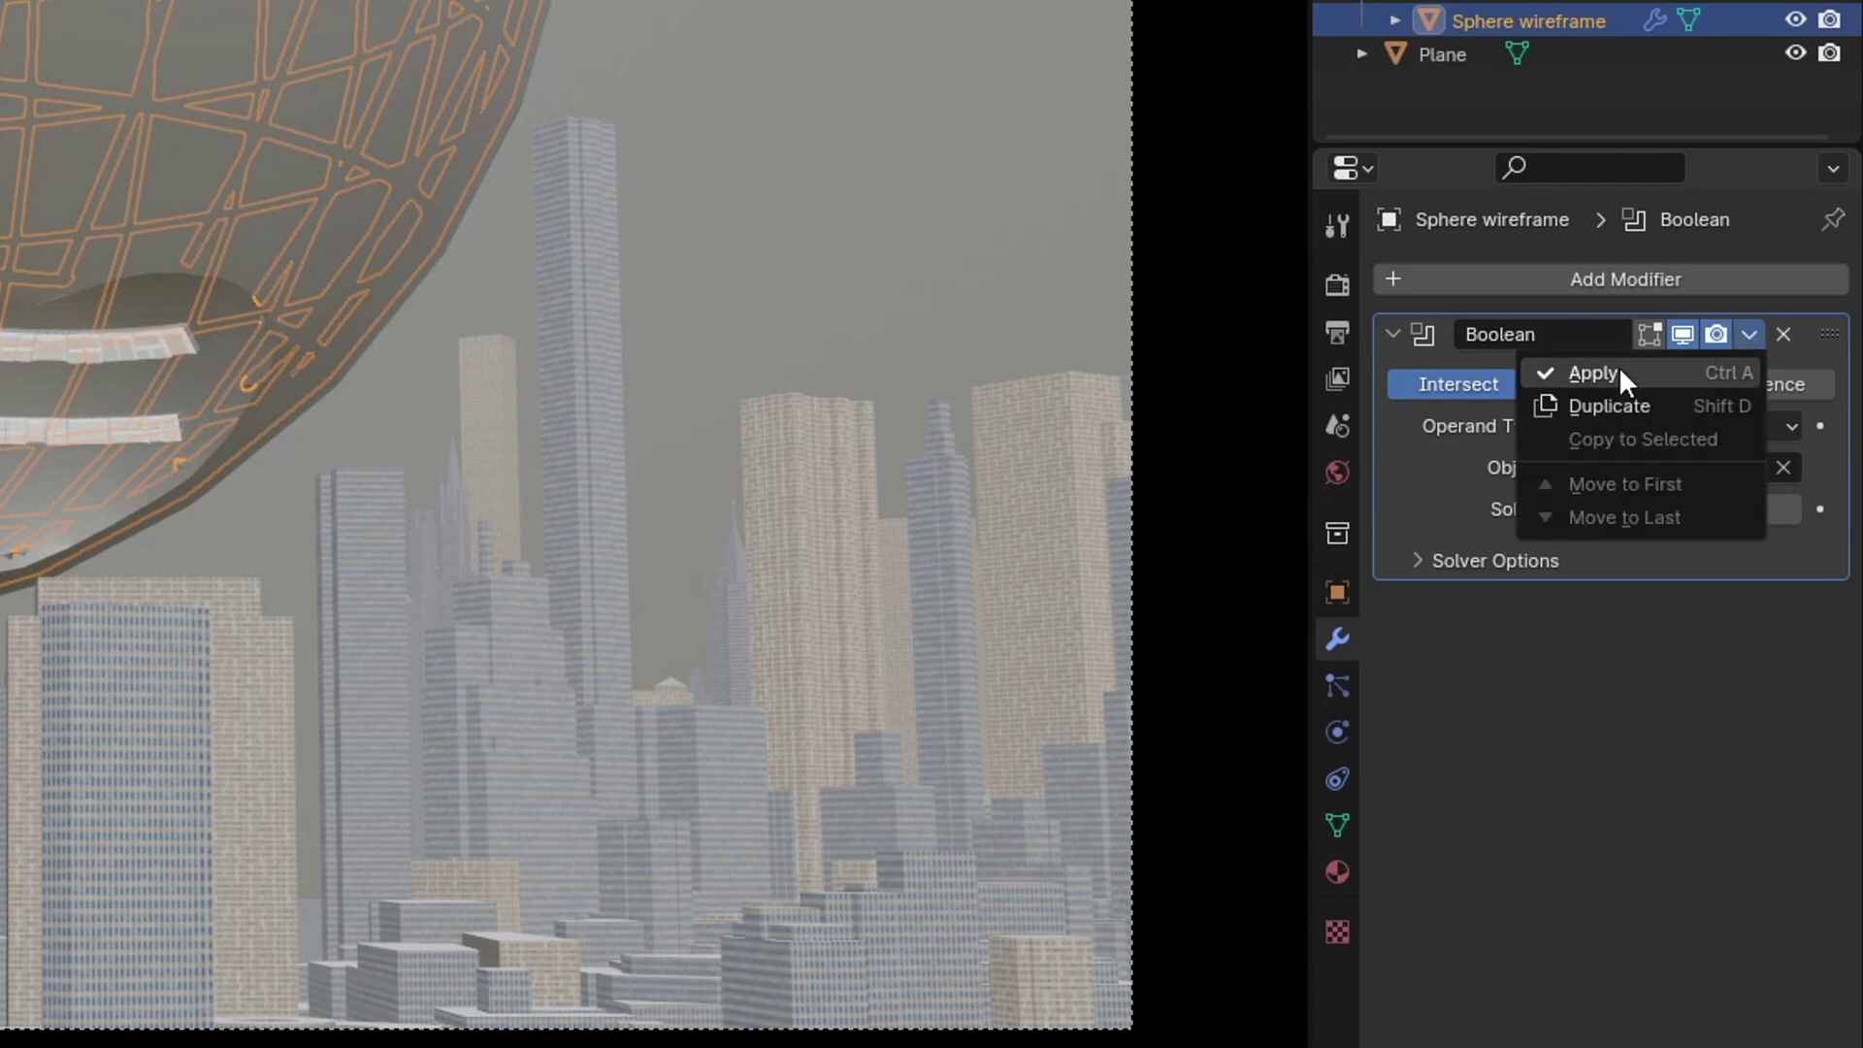
pyautogui.click(1717, 470)
pyautogui.press('s')
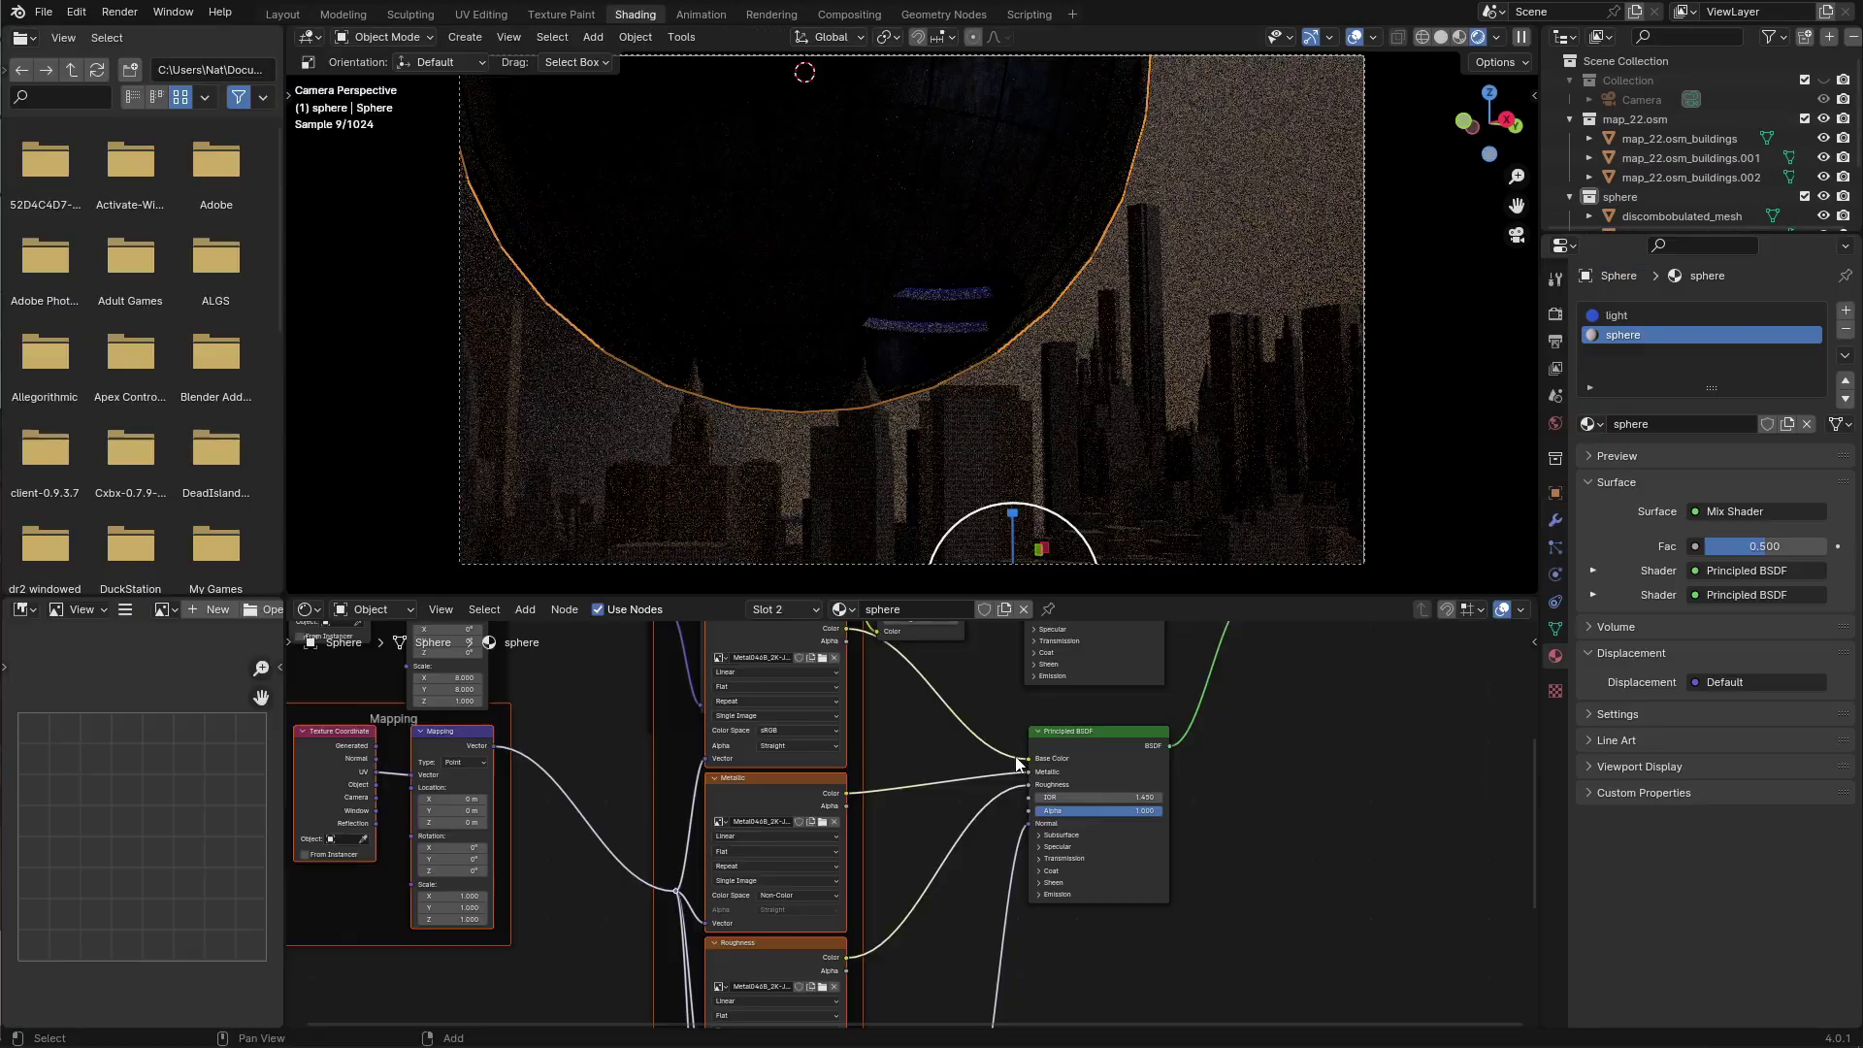
# Add a Color Ramp node between the Textures frame and the Mix Shader
pyautogui.scroll(-1, 732, 759)
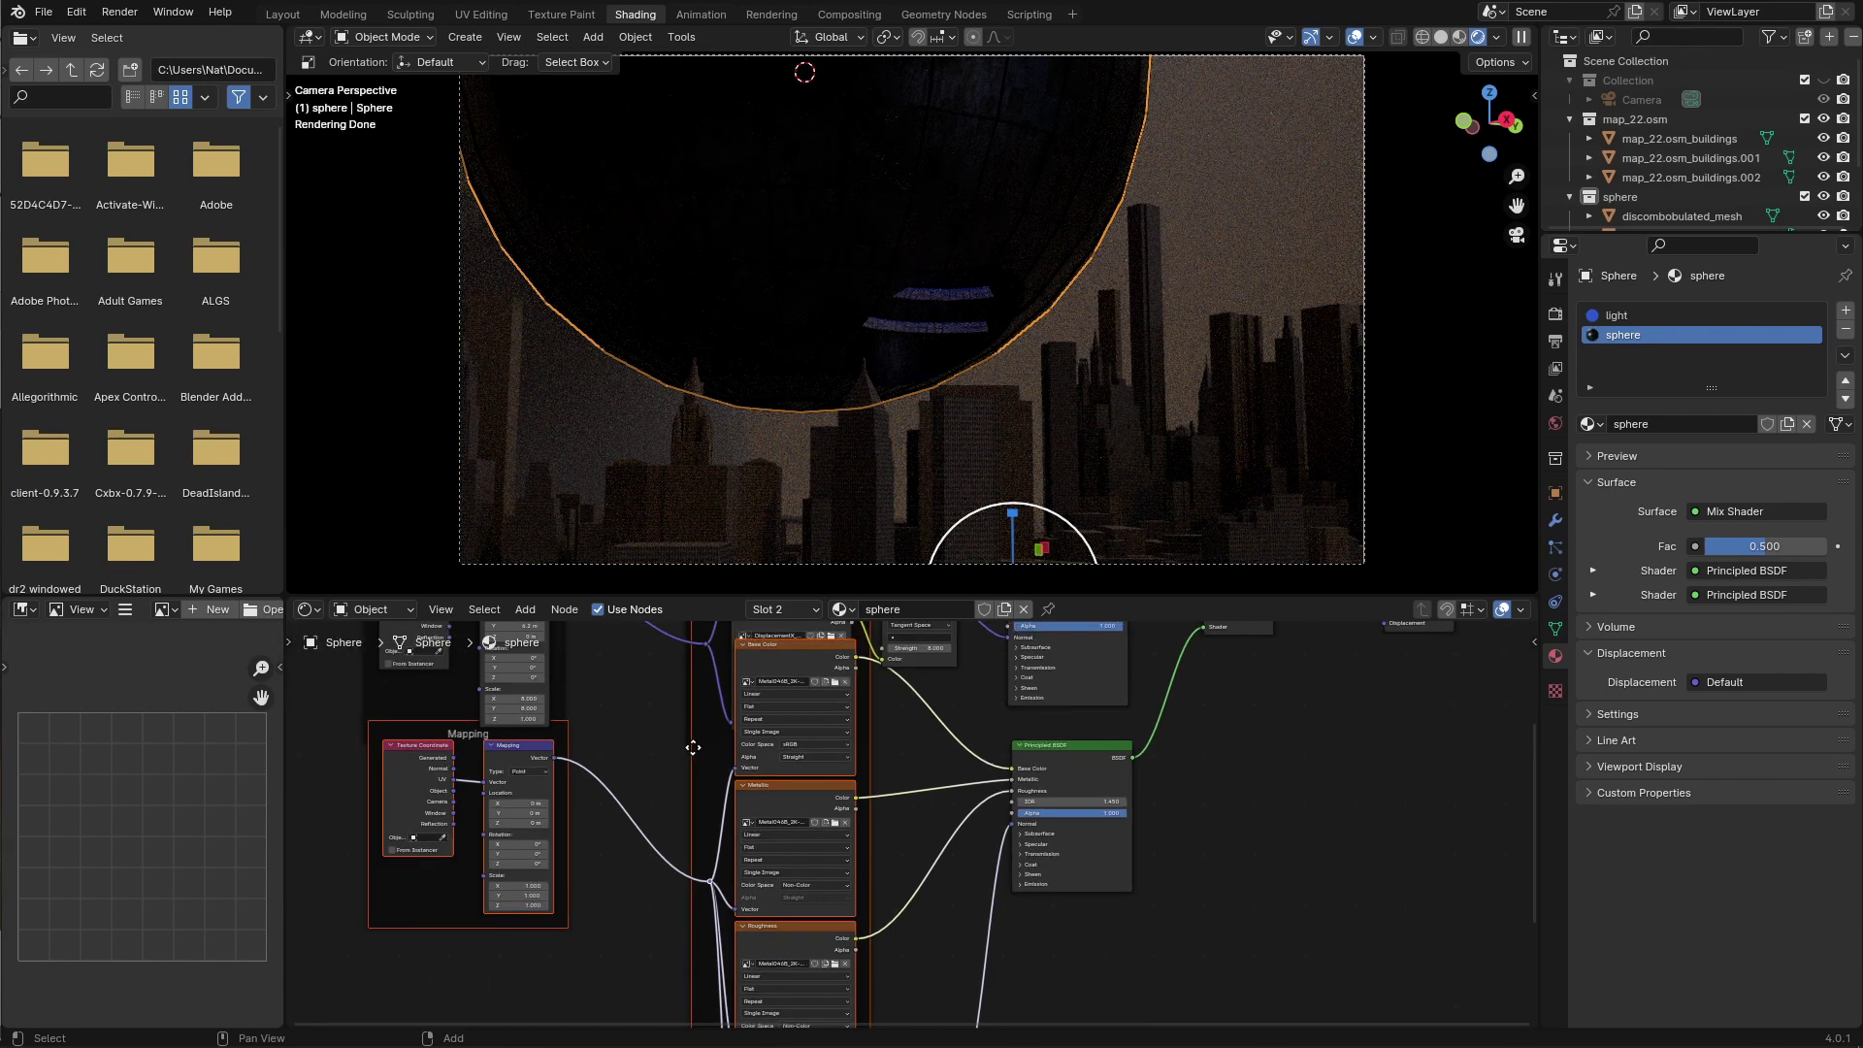
pyautogui.moveTo(693, 747); pyautogui.dragTo(691, 884, button='middle')
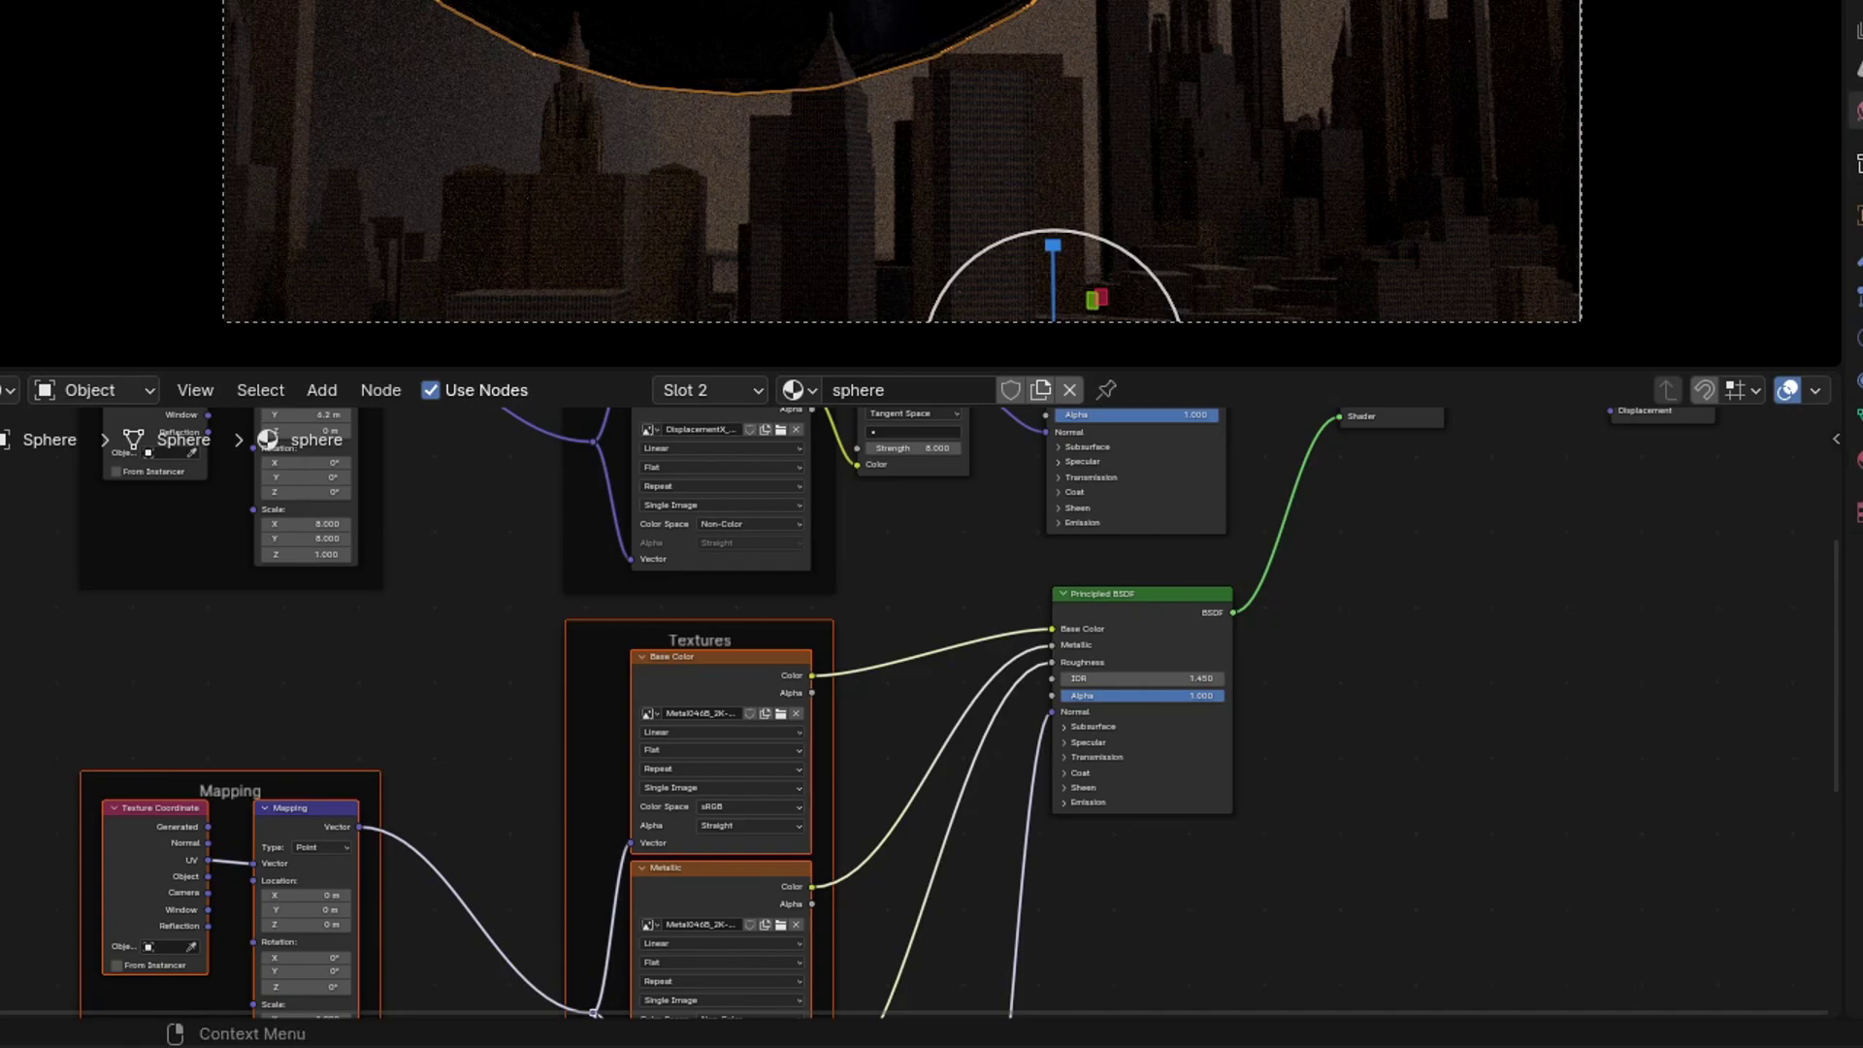
pyautogui.moveTo(1169, 690); pyautogui.dragTo(1000, 852, button='middle')
pyautogui.scroll(2, 1119, 666)
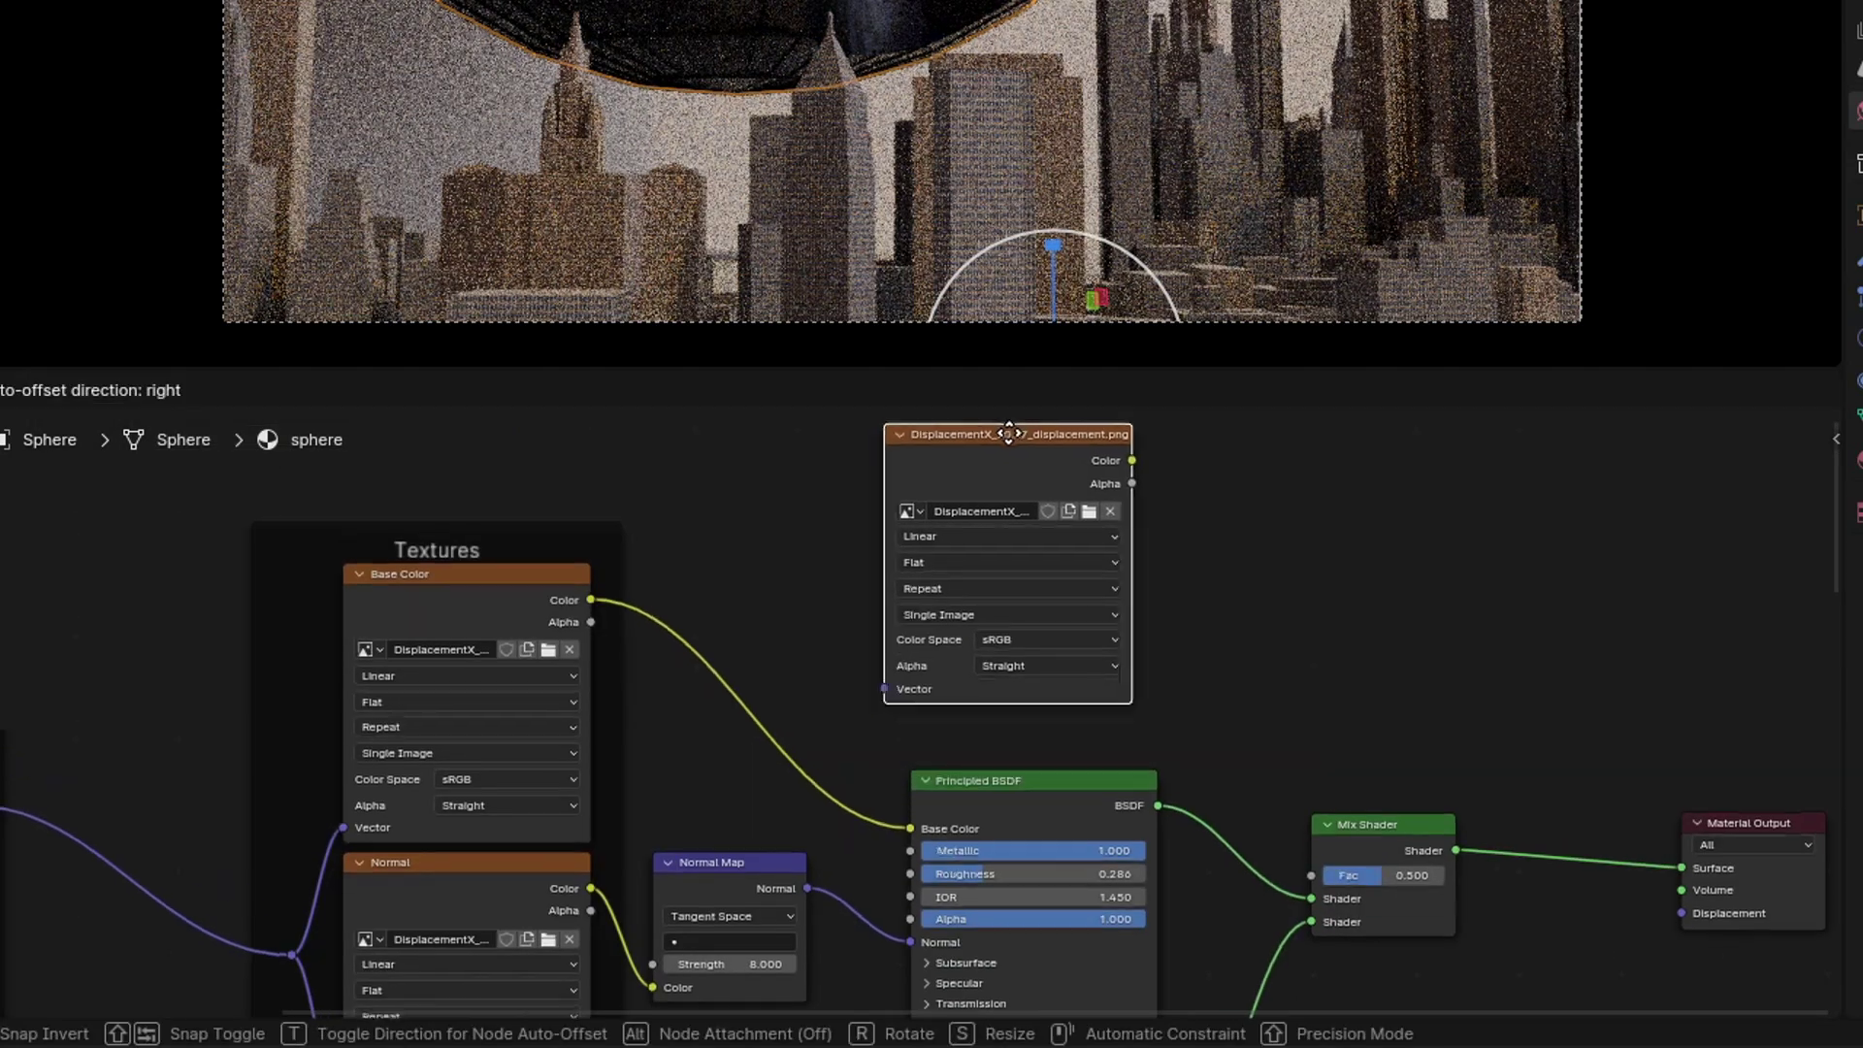
pyautogui.hotkey('shift', 'a')
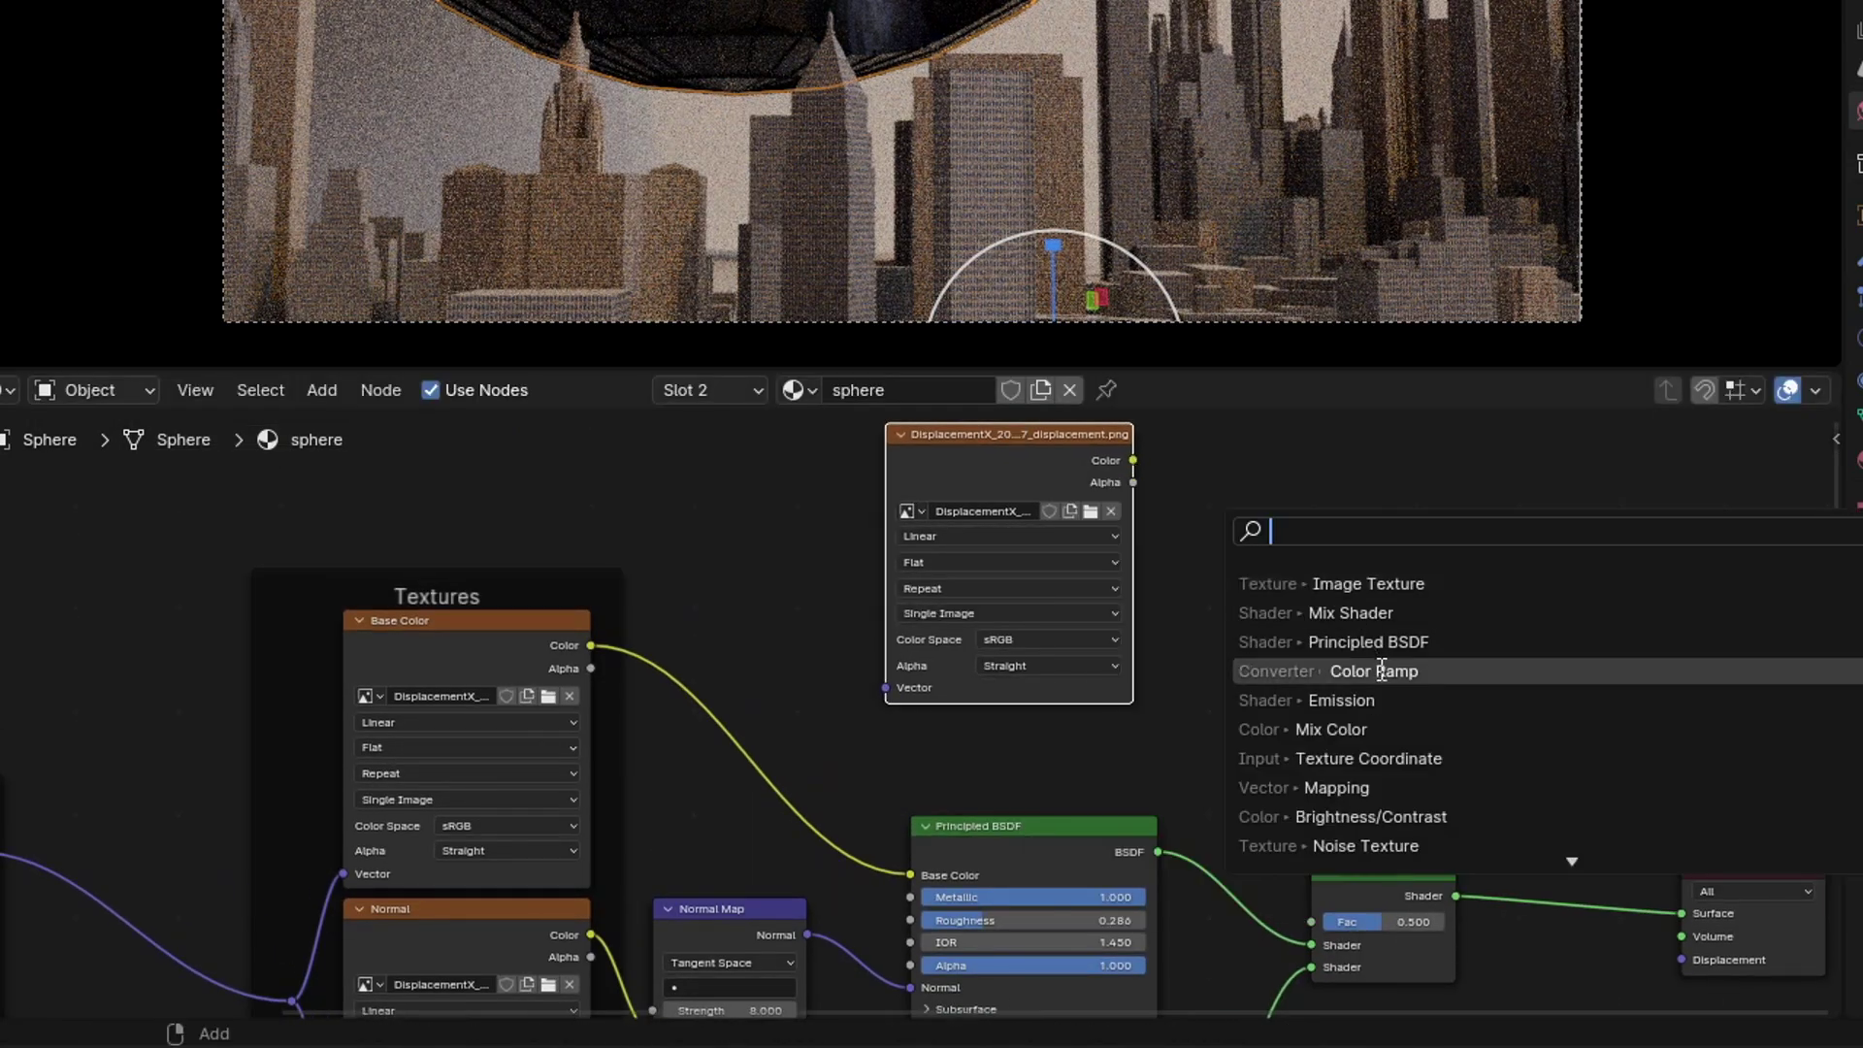
pyautogui.click(1310, 669)
# Wire image Color into the ramp and ramp into Mix Shader Fac, flip it, stop at 0.8
pyautogui.moveTo(1133, 460); pyautogui.dragTo(1193, 740)
pyautogui.moveTo(838, 473); pyautogui.dragTo(1090, 854)
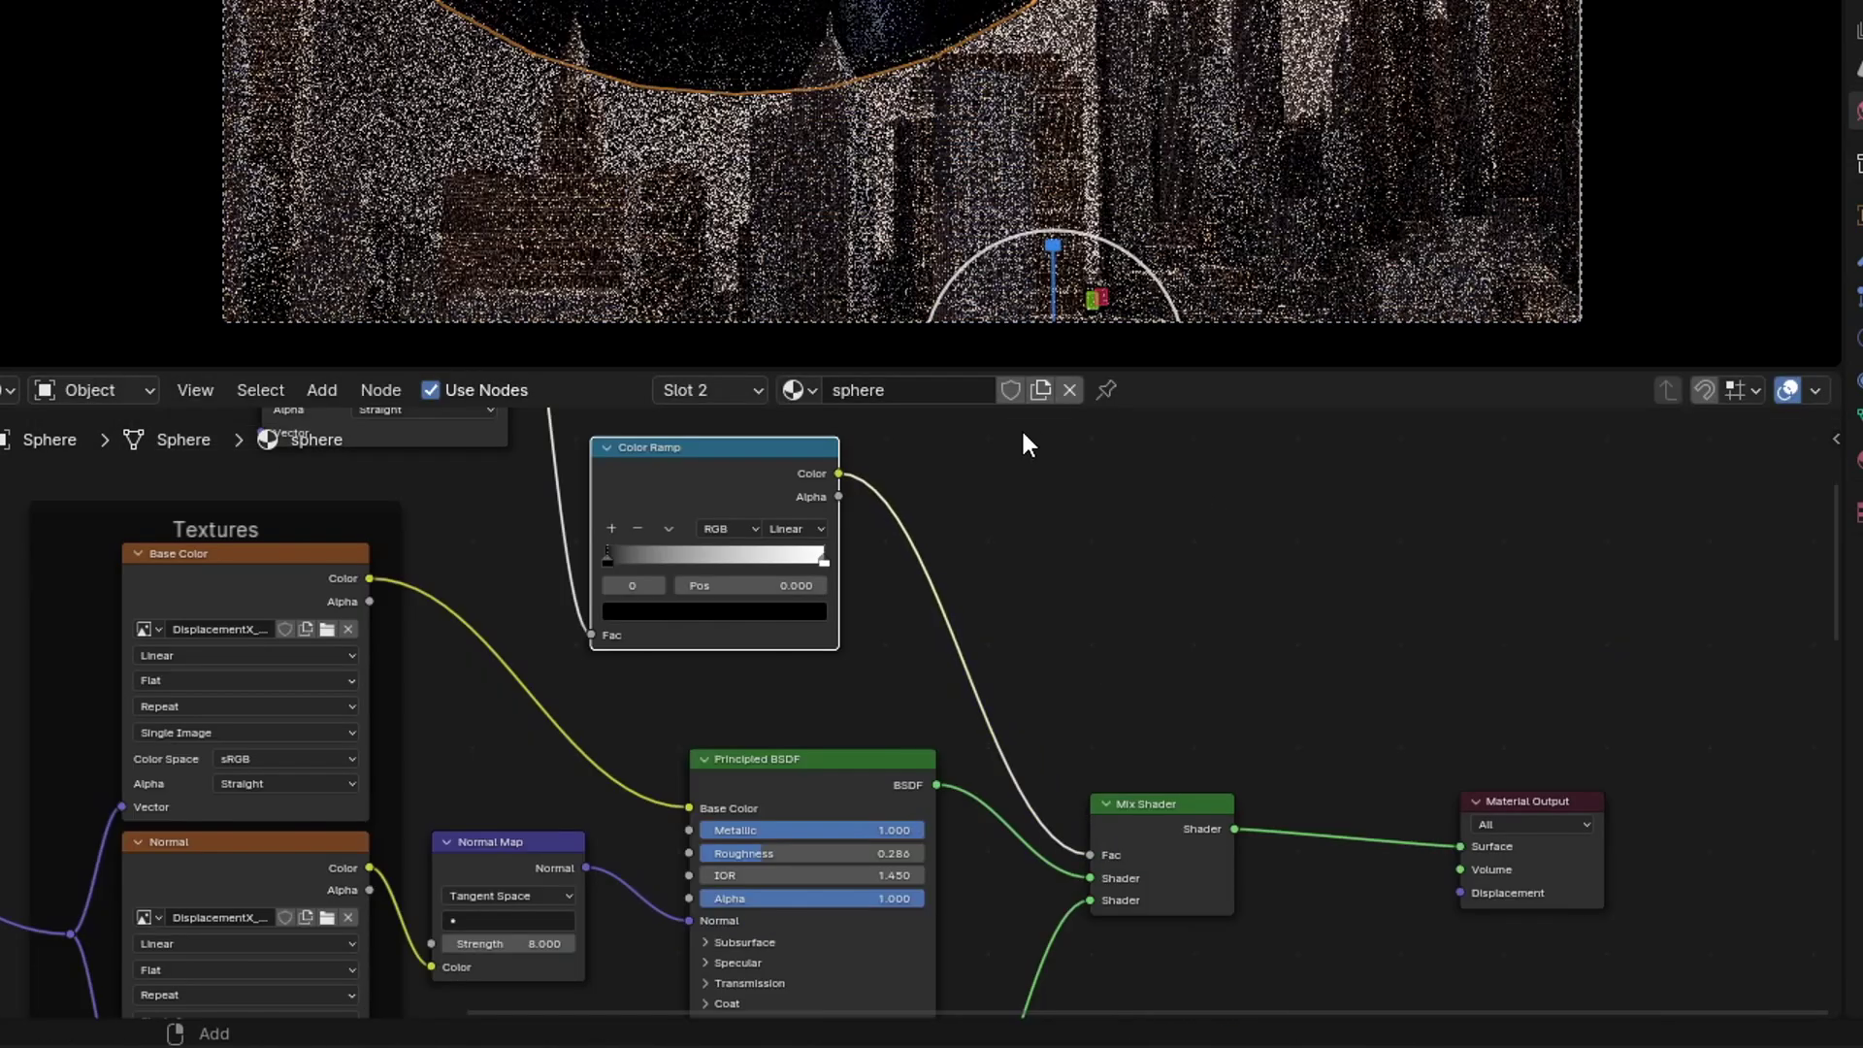
pyautogui.moveTo(679, 528); pyautogui.dragTo(937, 590, button='middle')
pyautogui.click(932, 590)
pyautogui.click(987, 607)
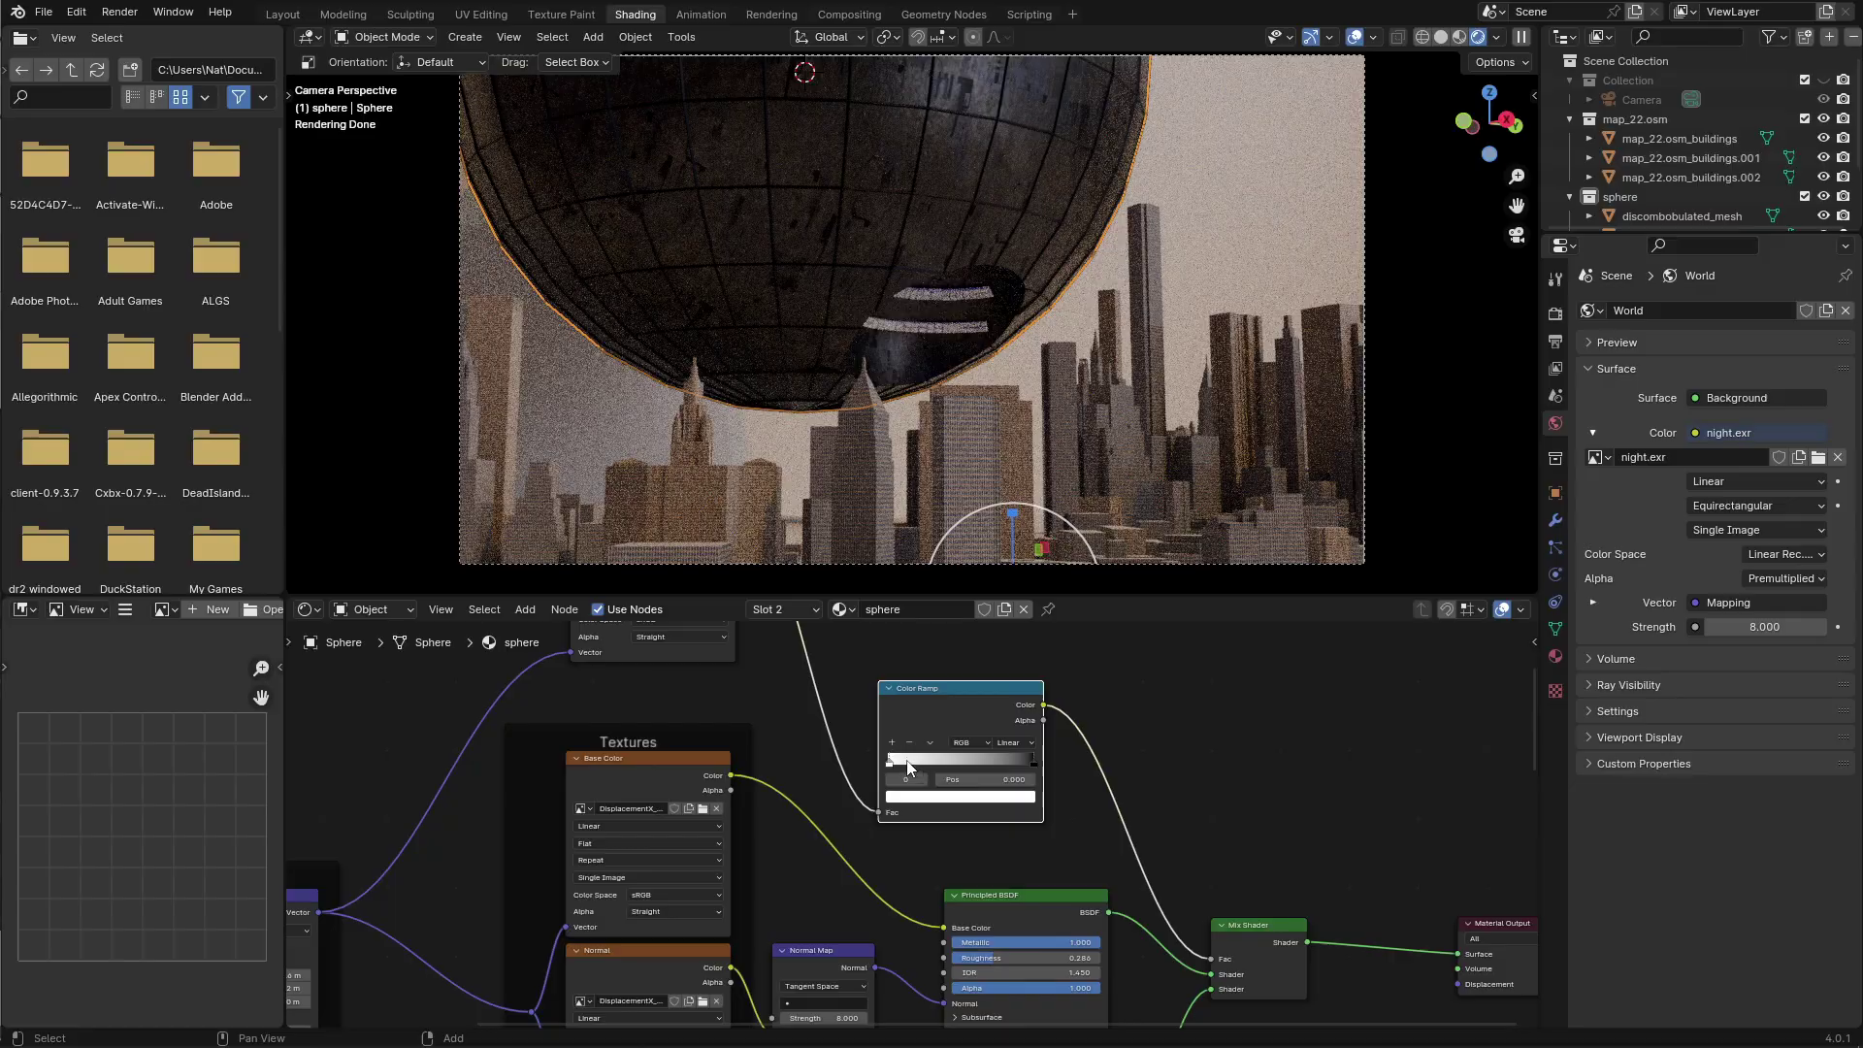
pyautogui.moveTo(988, 609); pyautogui.dragTo(1051, 620)
pyautogui.click(1058, 291)
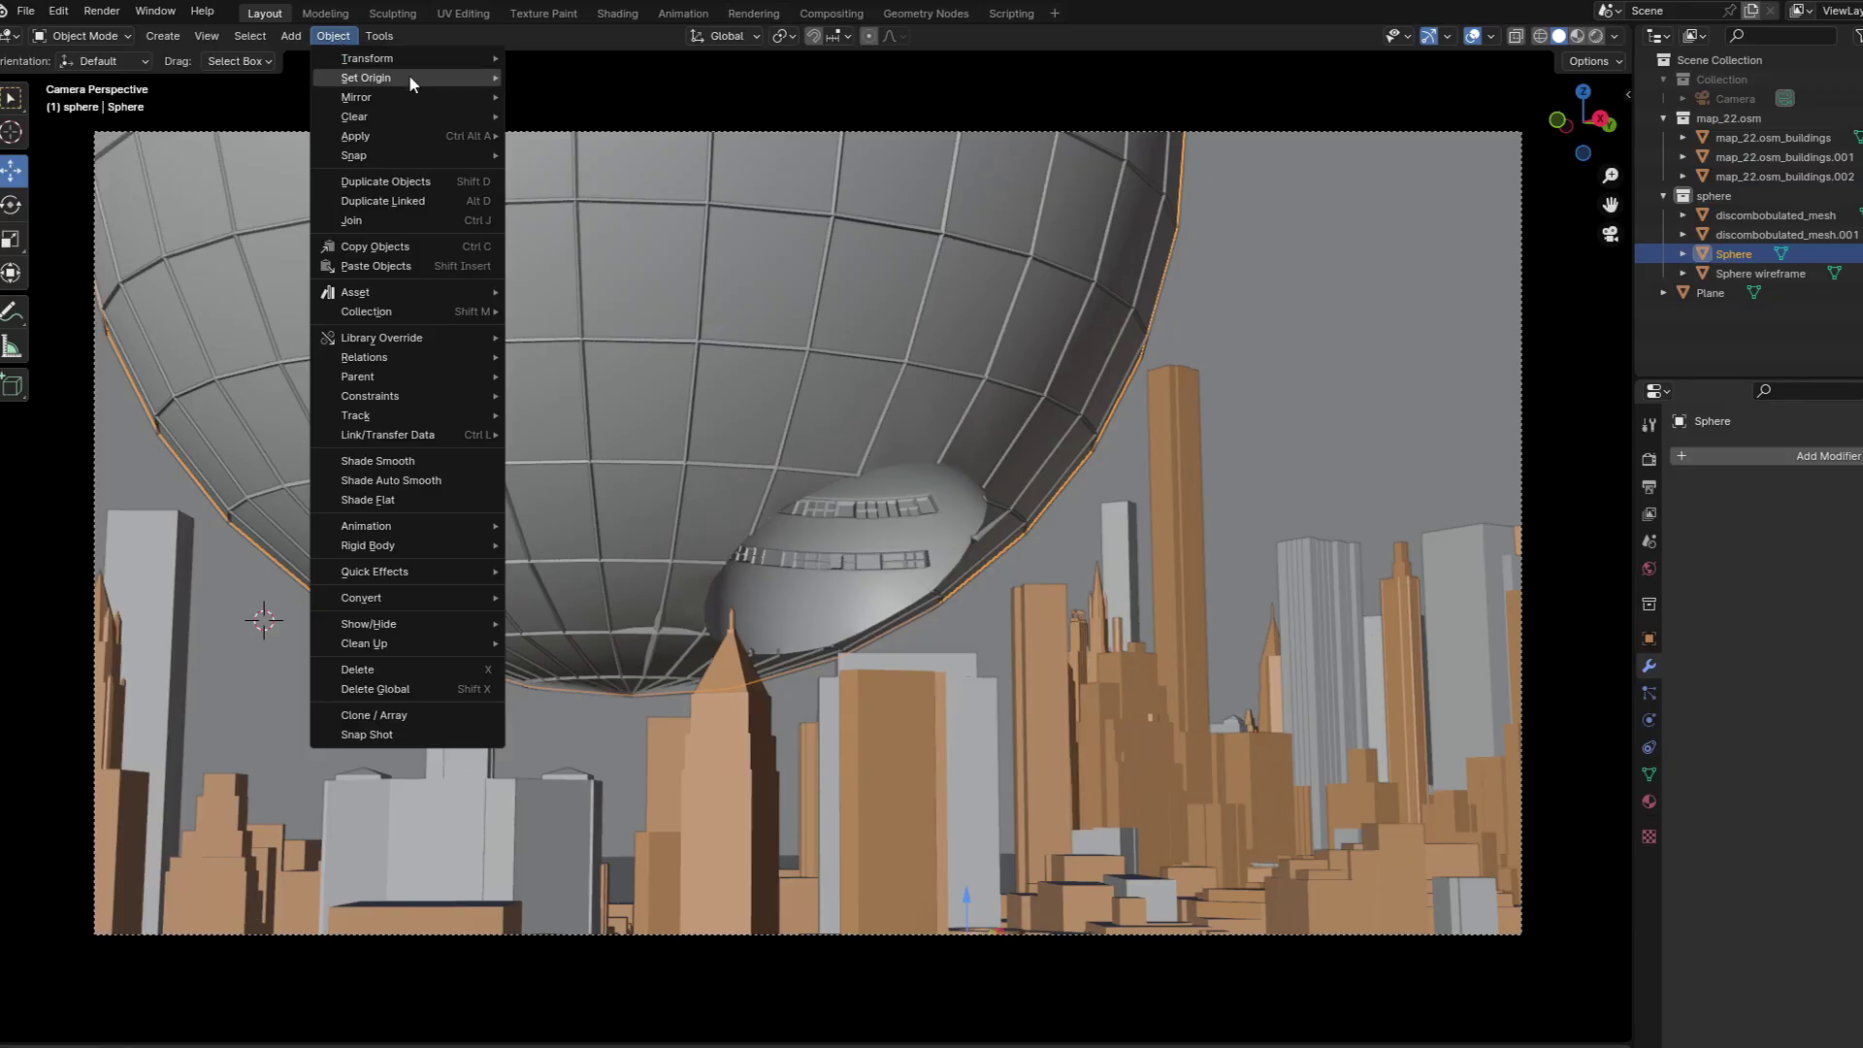
# Set the sphere's origin to its centre of mass and snap the 3D cursor to it
pyautogui.moveTo(471, 85)
pyautogui.click(622, 141)
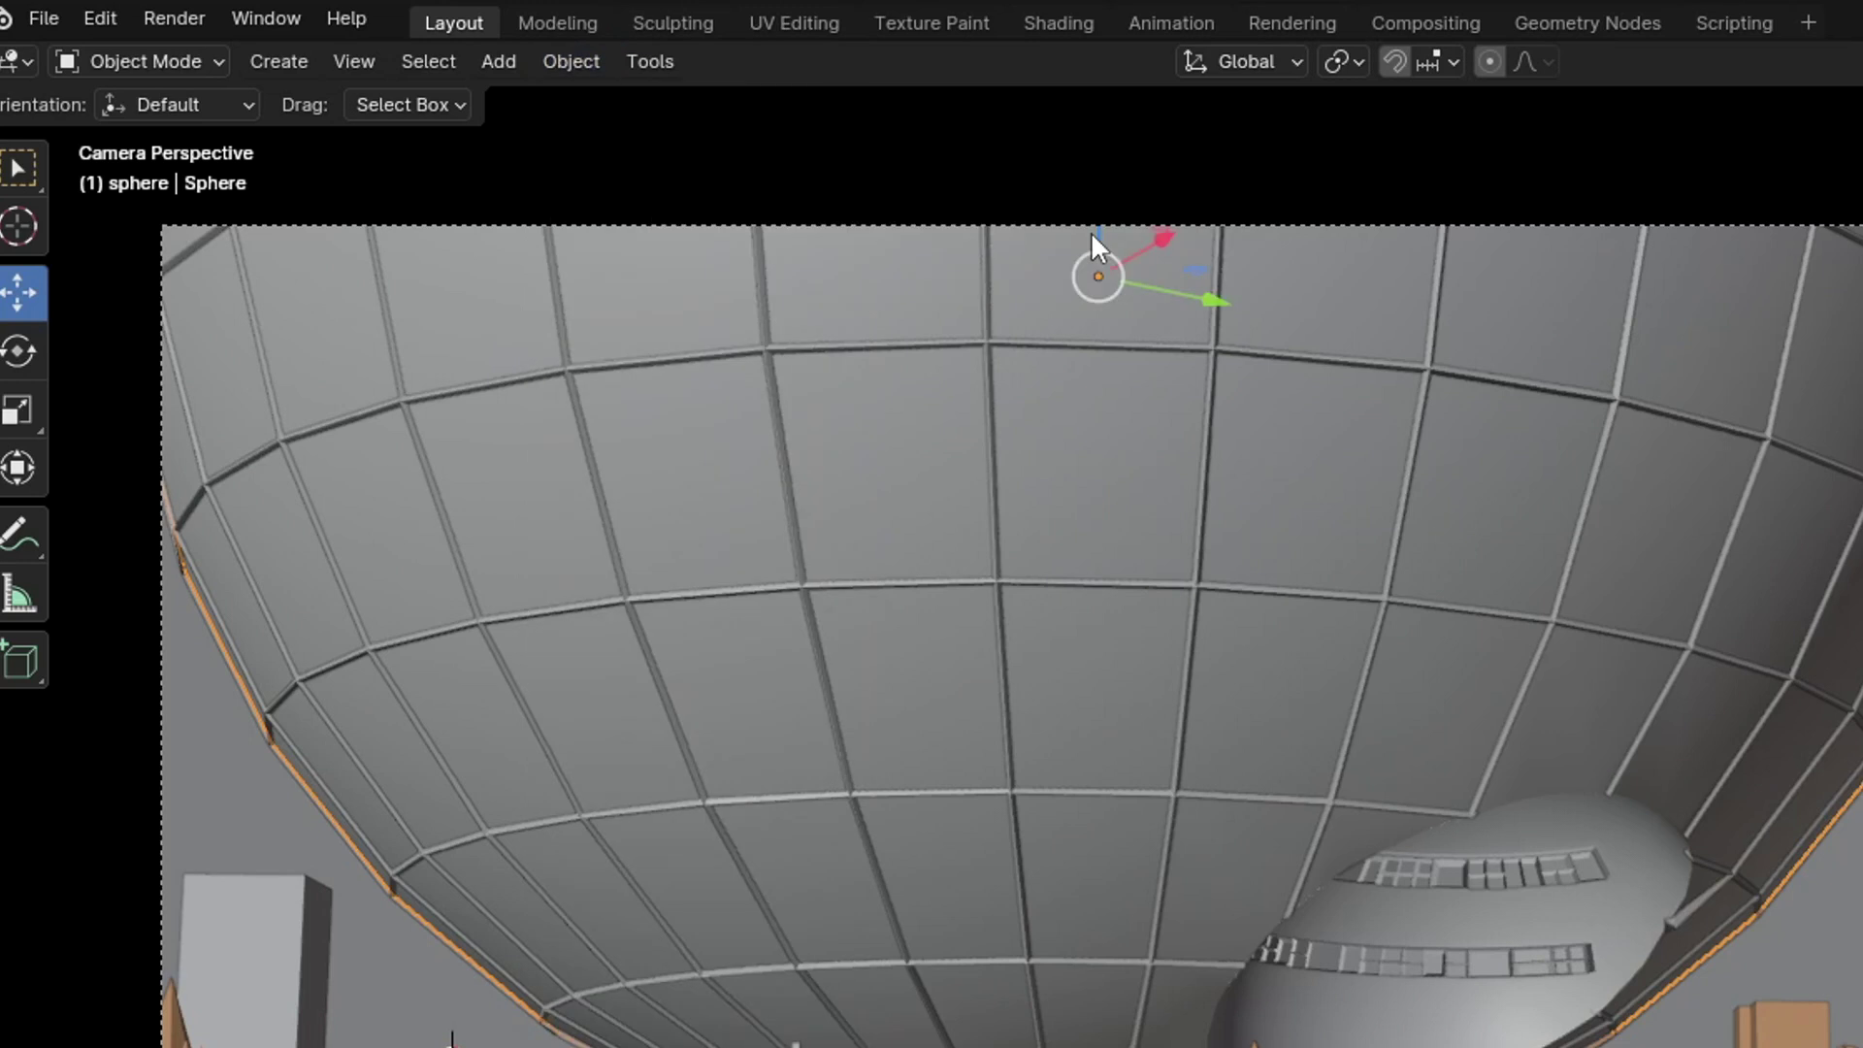
pyautogui.click(572, 61)
pyautogui.moveTo(606, 266)
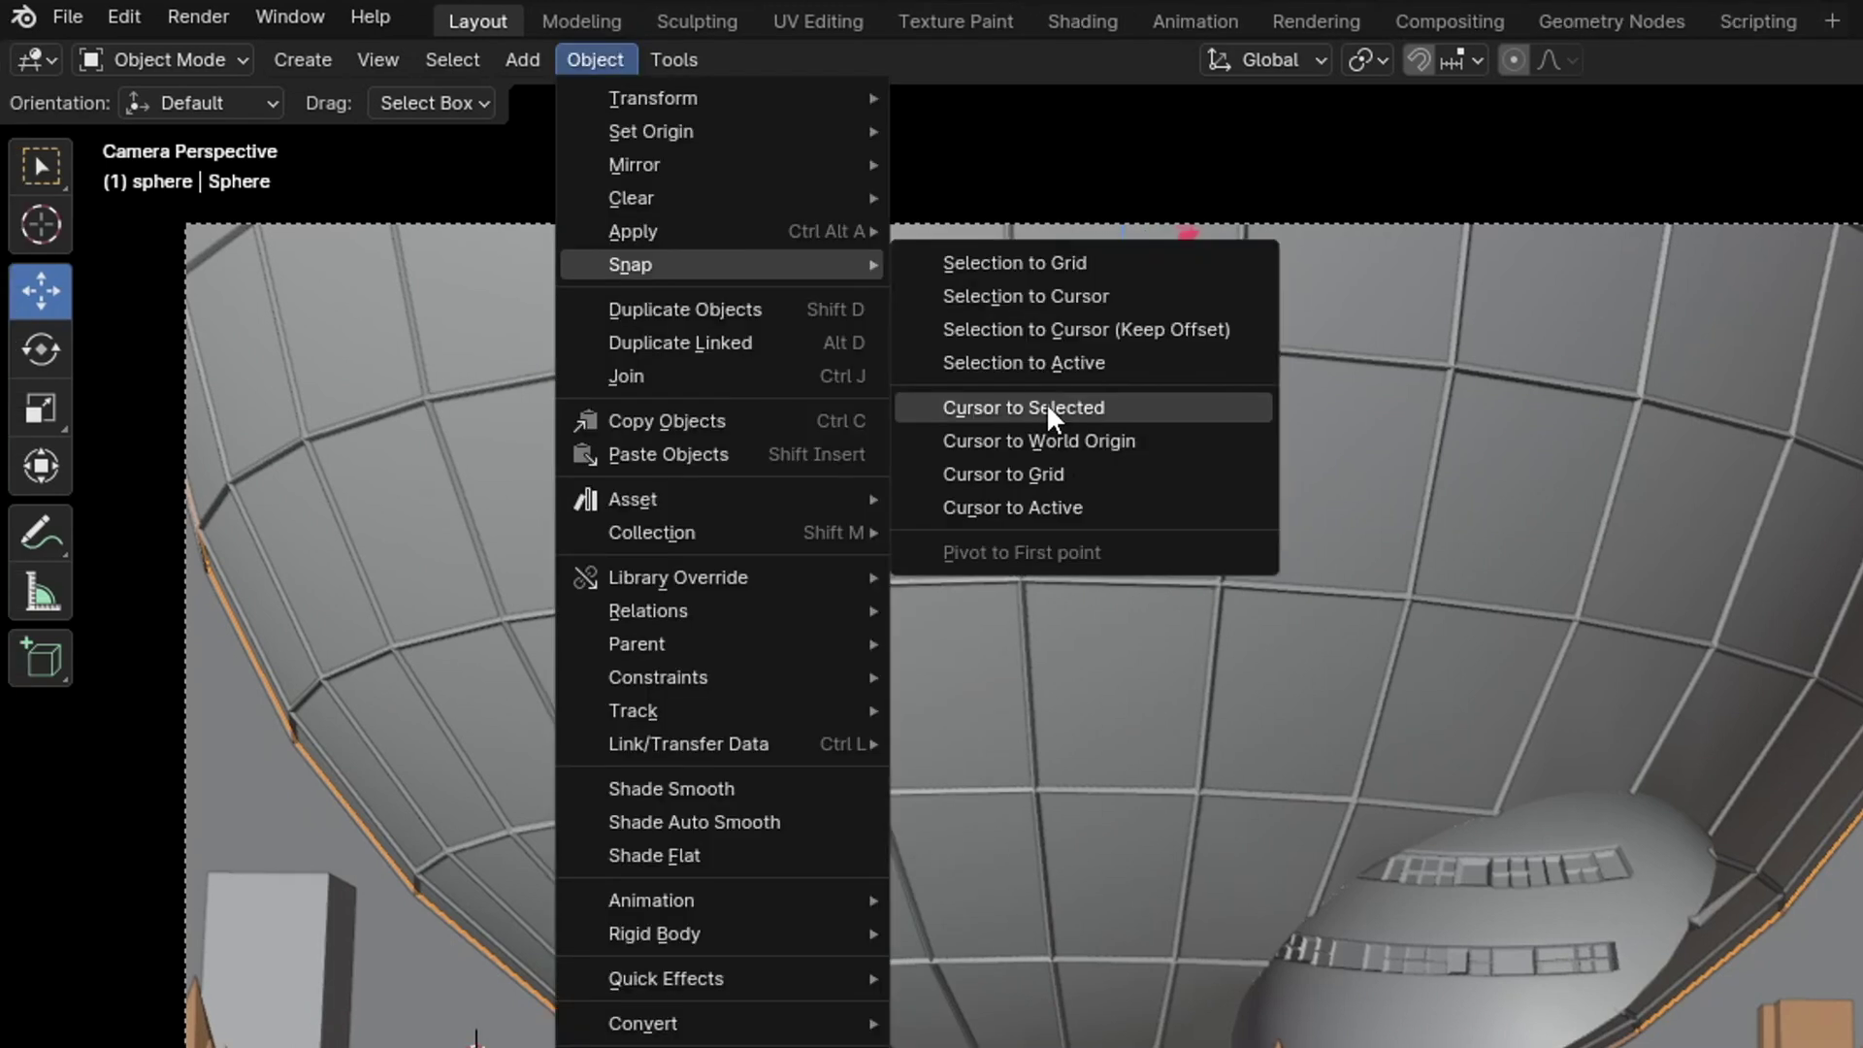
pyautogui.click(1046, 407)
# Add a UV sphere at the cursor and scale it up around the big sphere
pyautogui.hotkey('shift', 'a')
pyautogui.moveTo(624, 300)
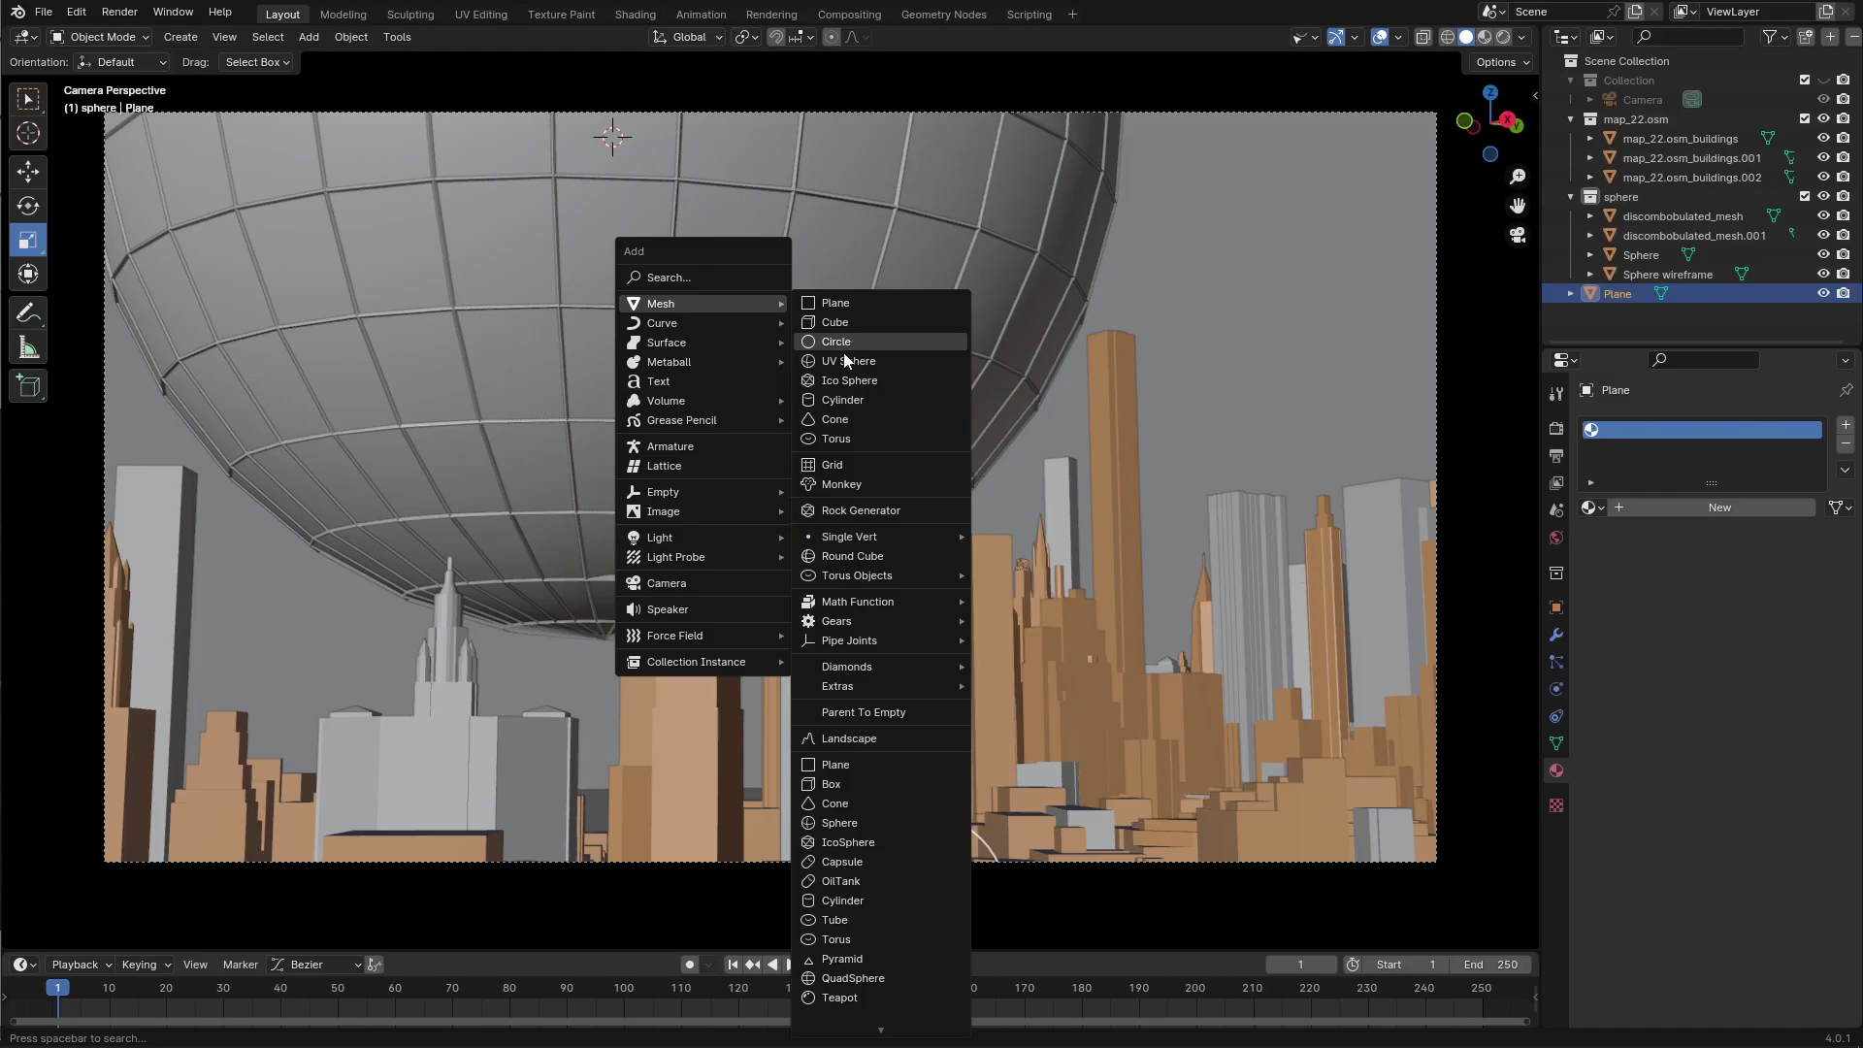
pyautogui.click(854, 361)
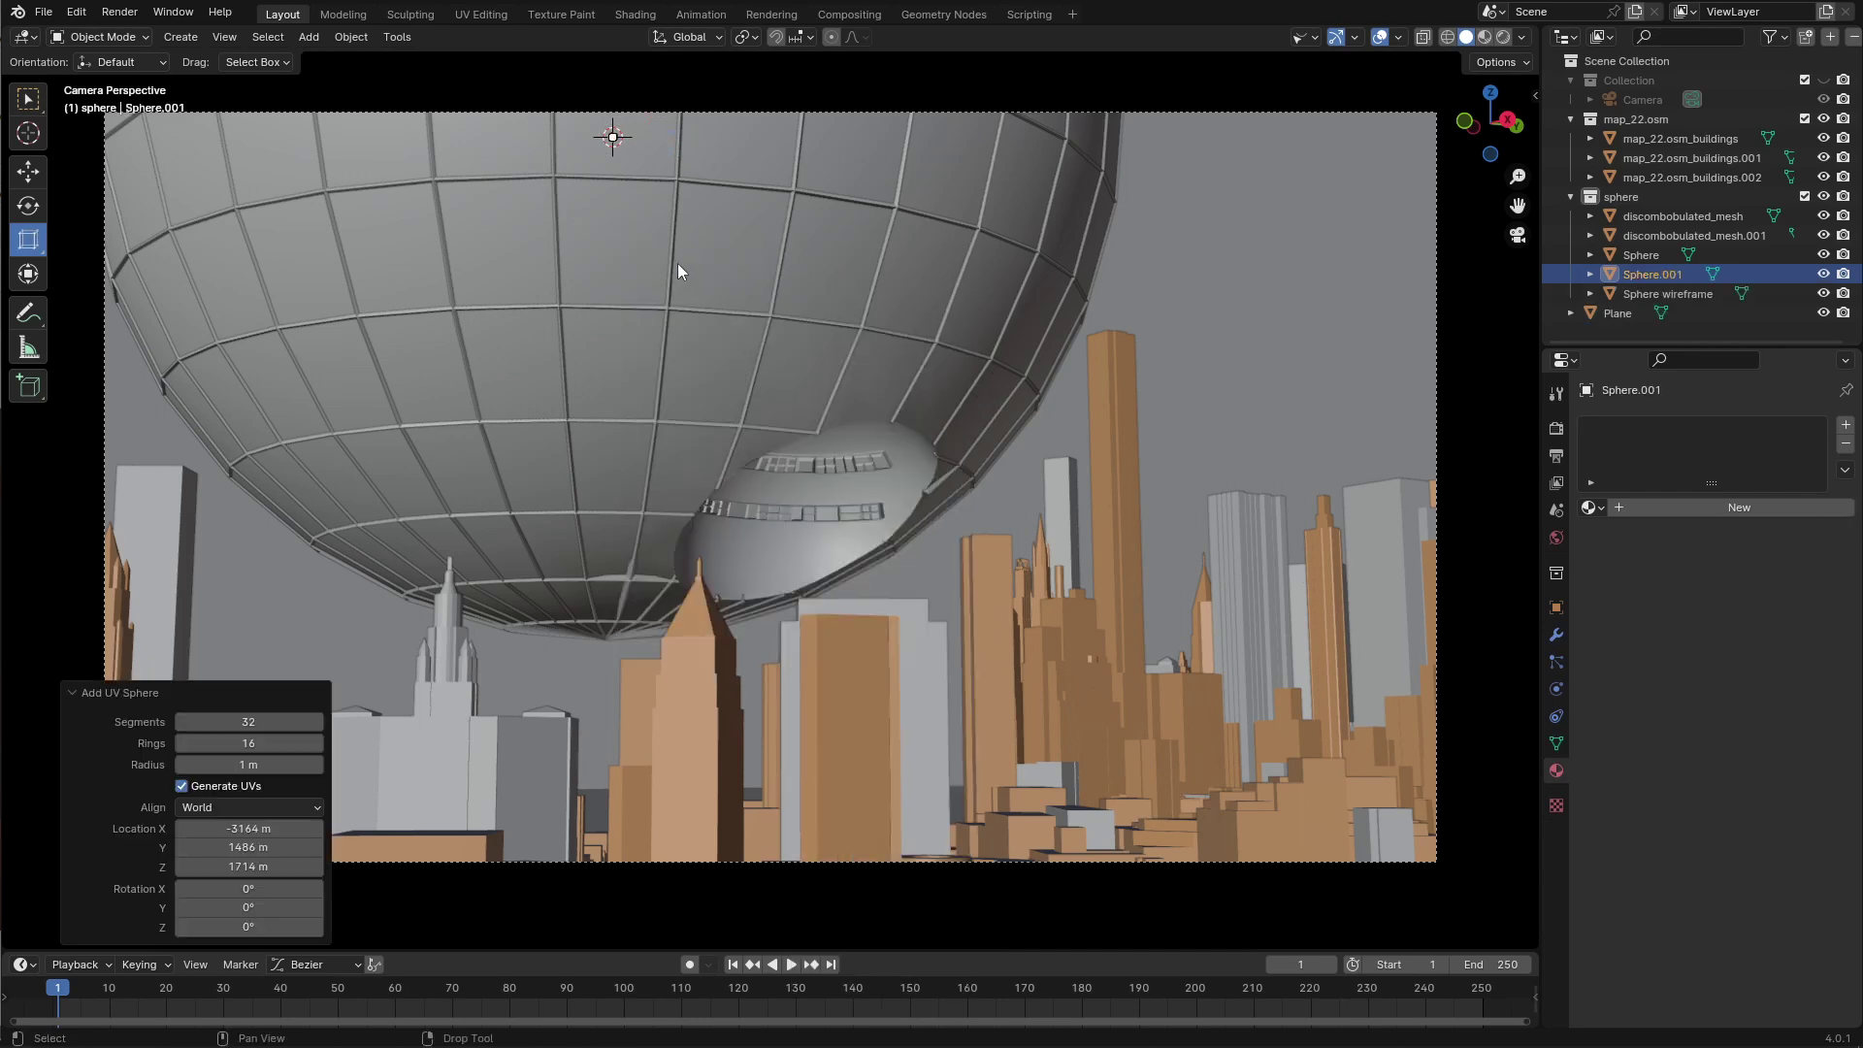
pyautogui.press('s')
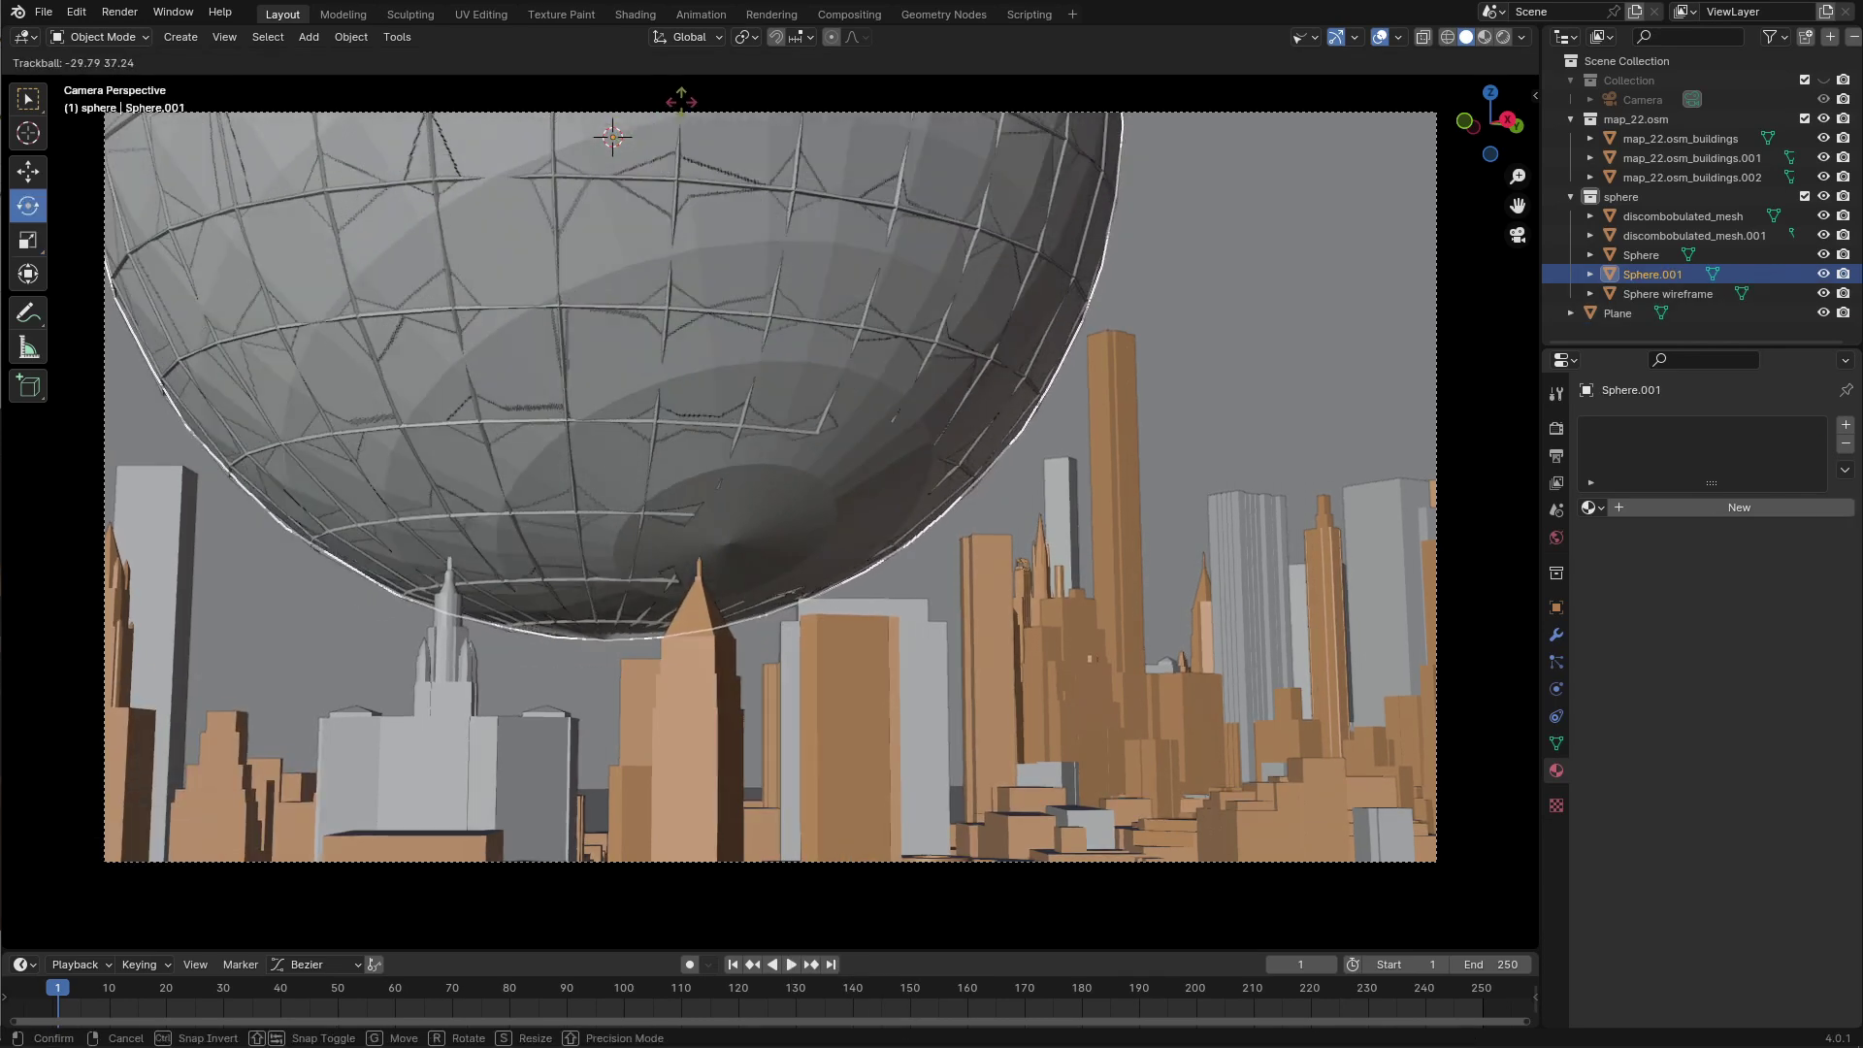
# Keep only the new sphere's bottom cap and give it smooth shading
pyautogui.press('Tab')
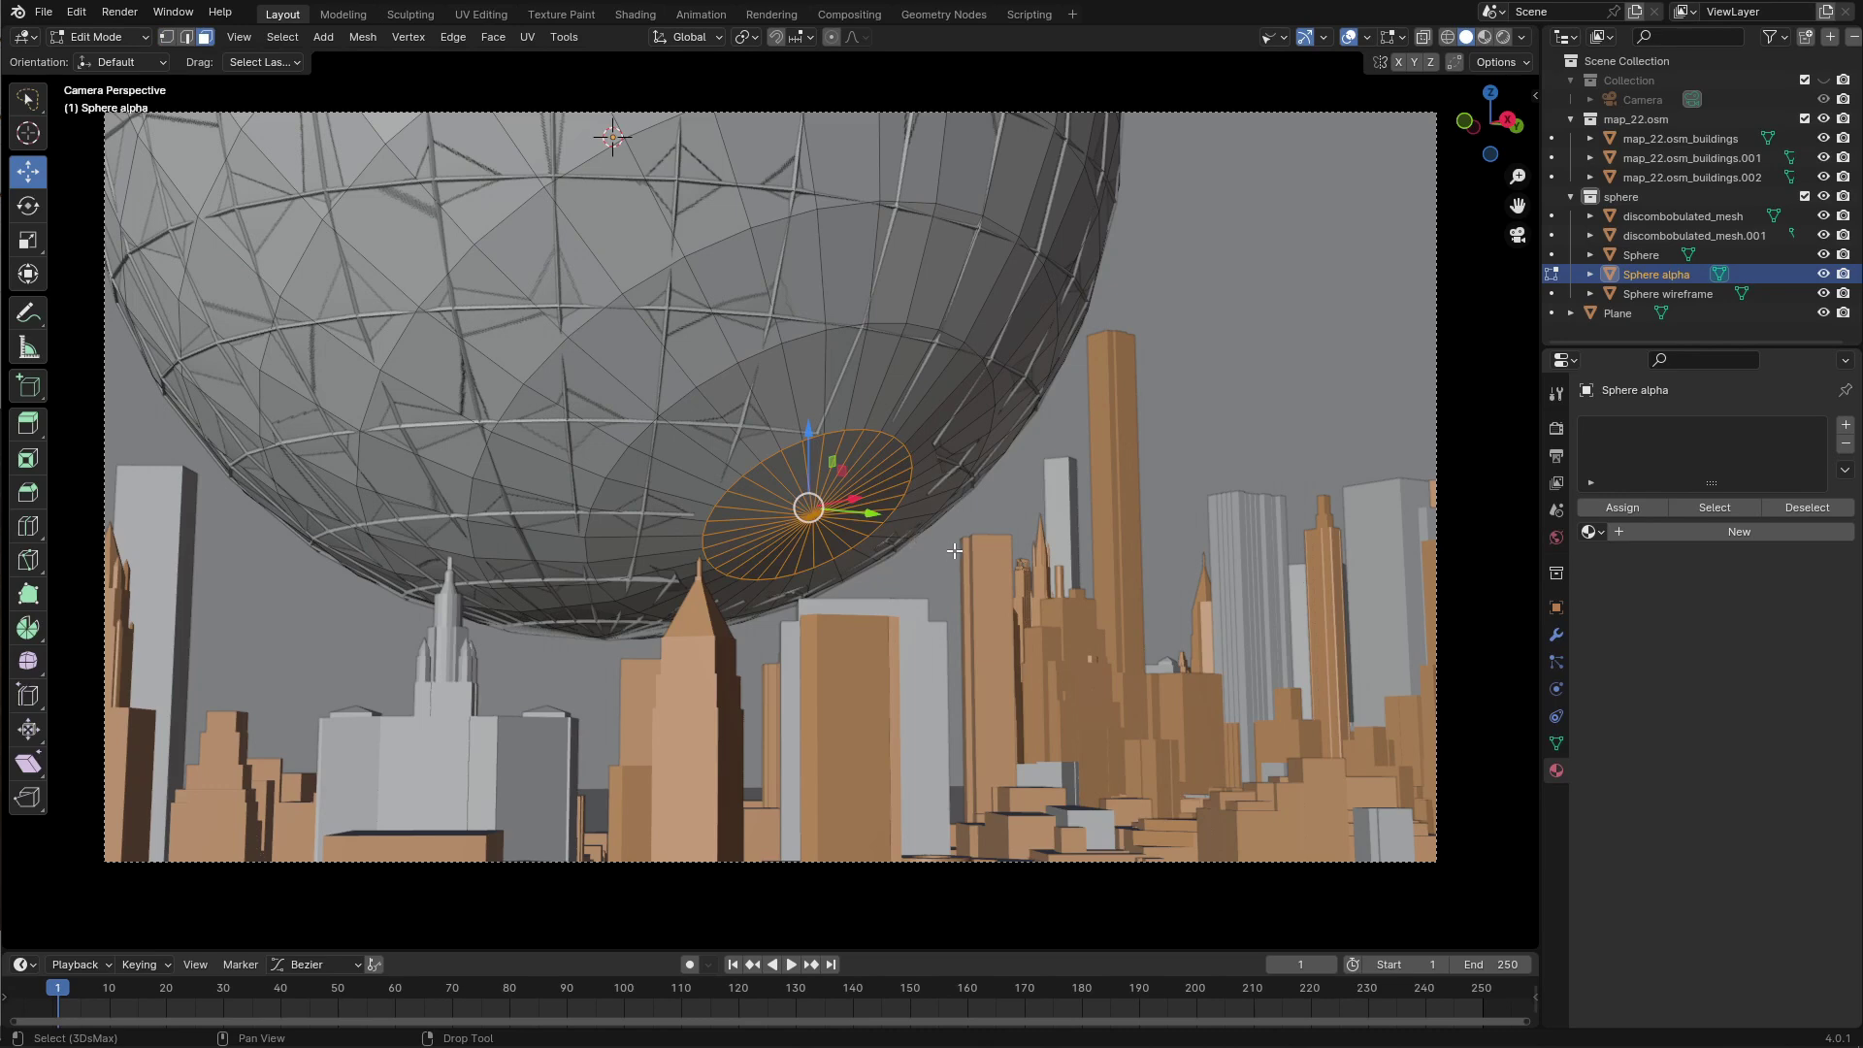
pyautogui.hotkey('ctrl', 'i')
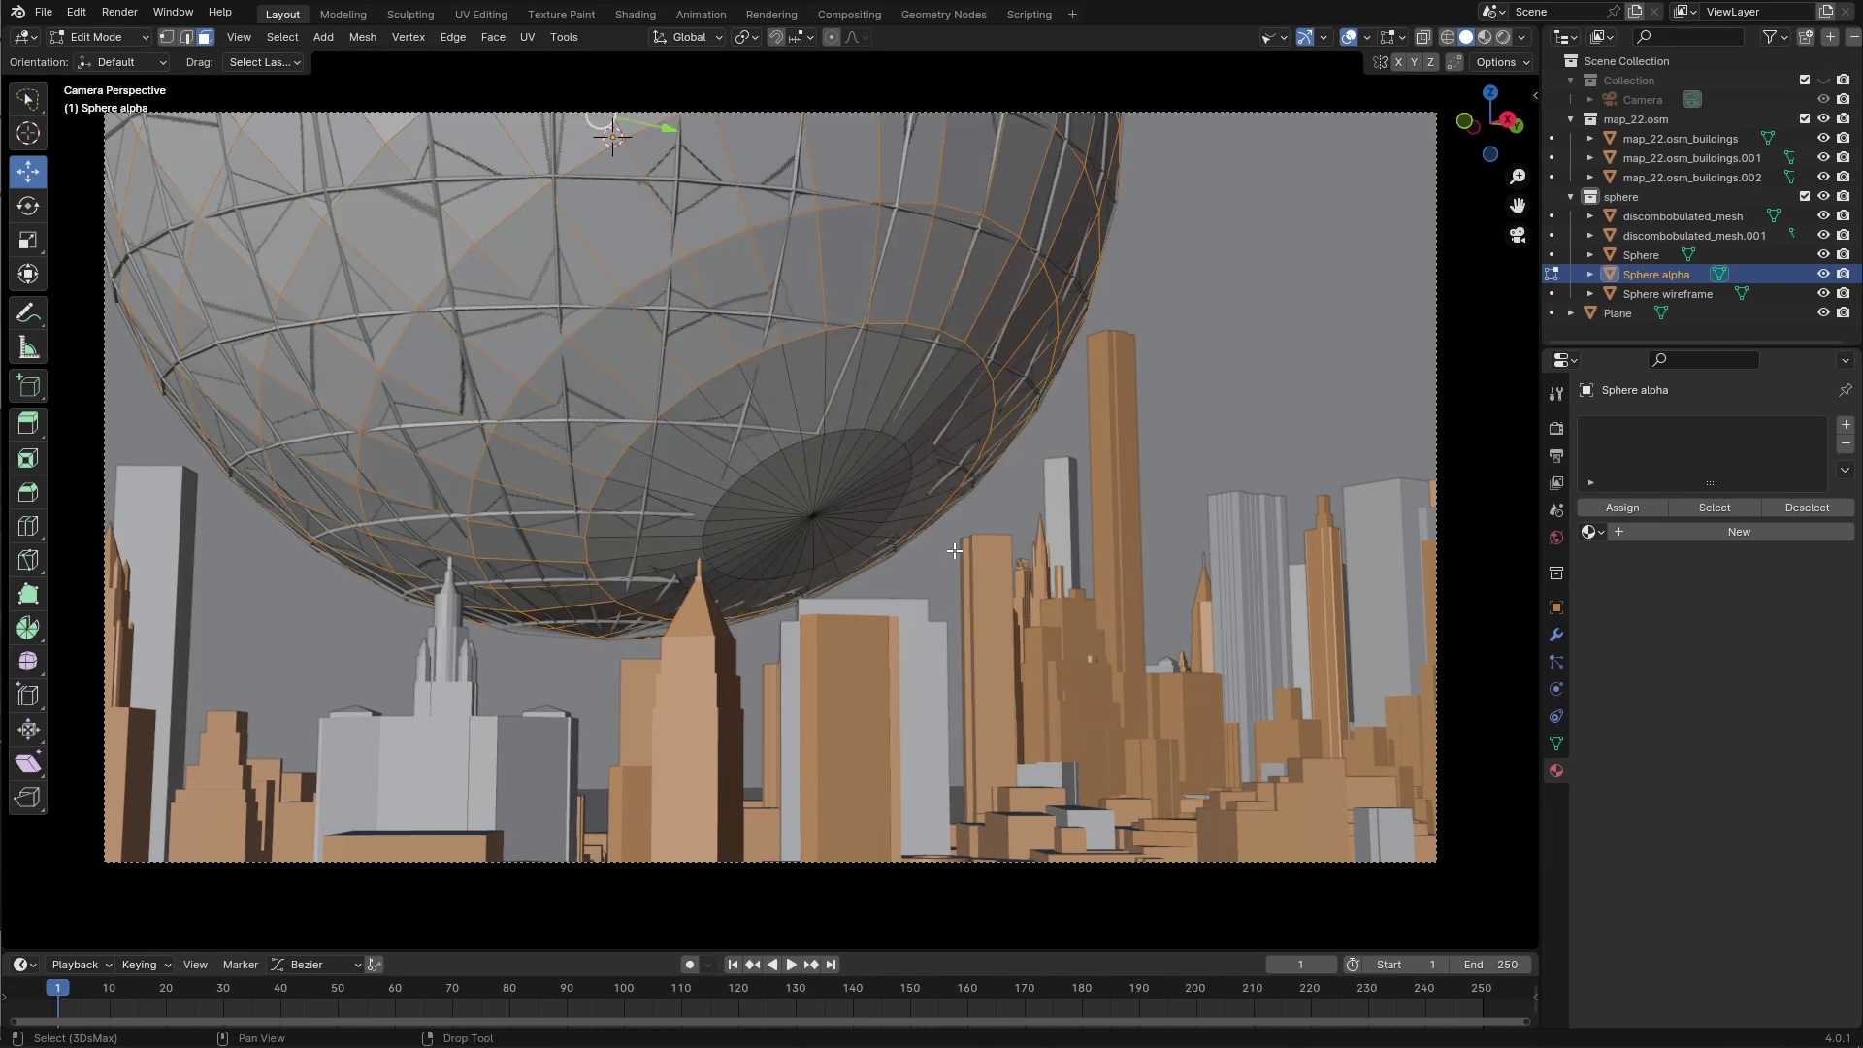
pyautogui.press('h')
pyautogui.press('Tab')
pyautogui.click(352, 37)
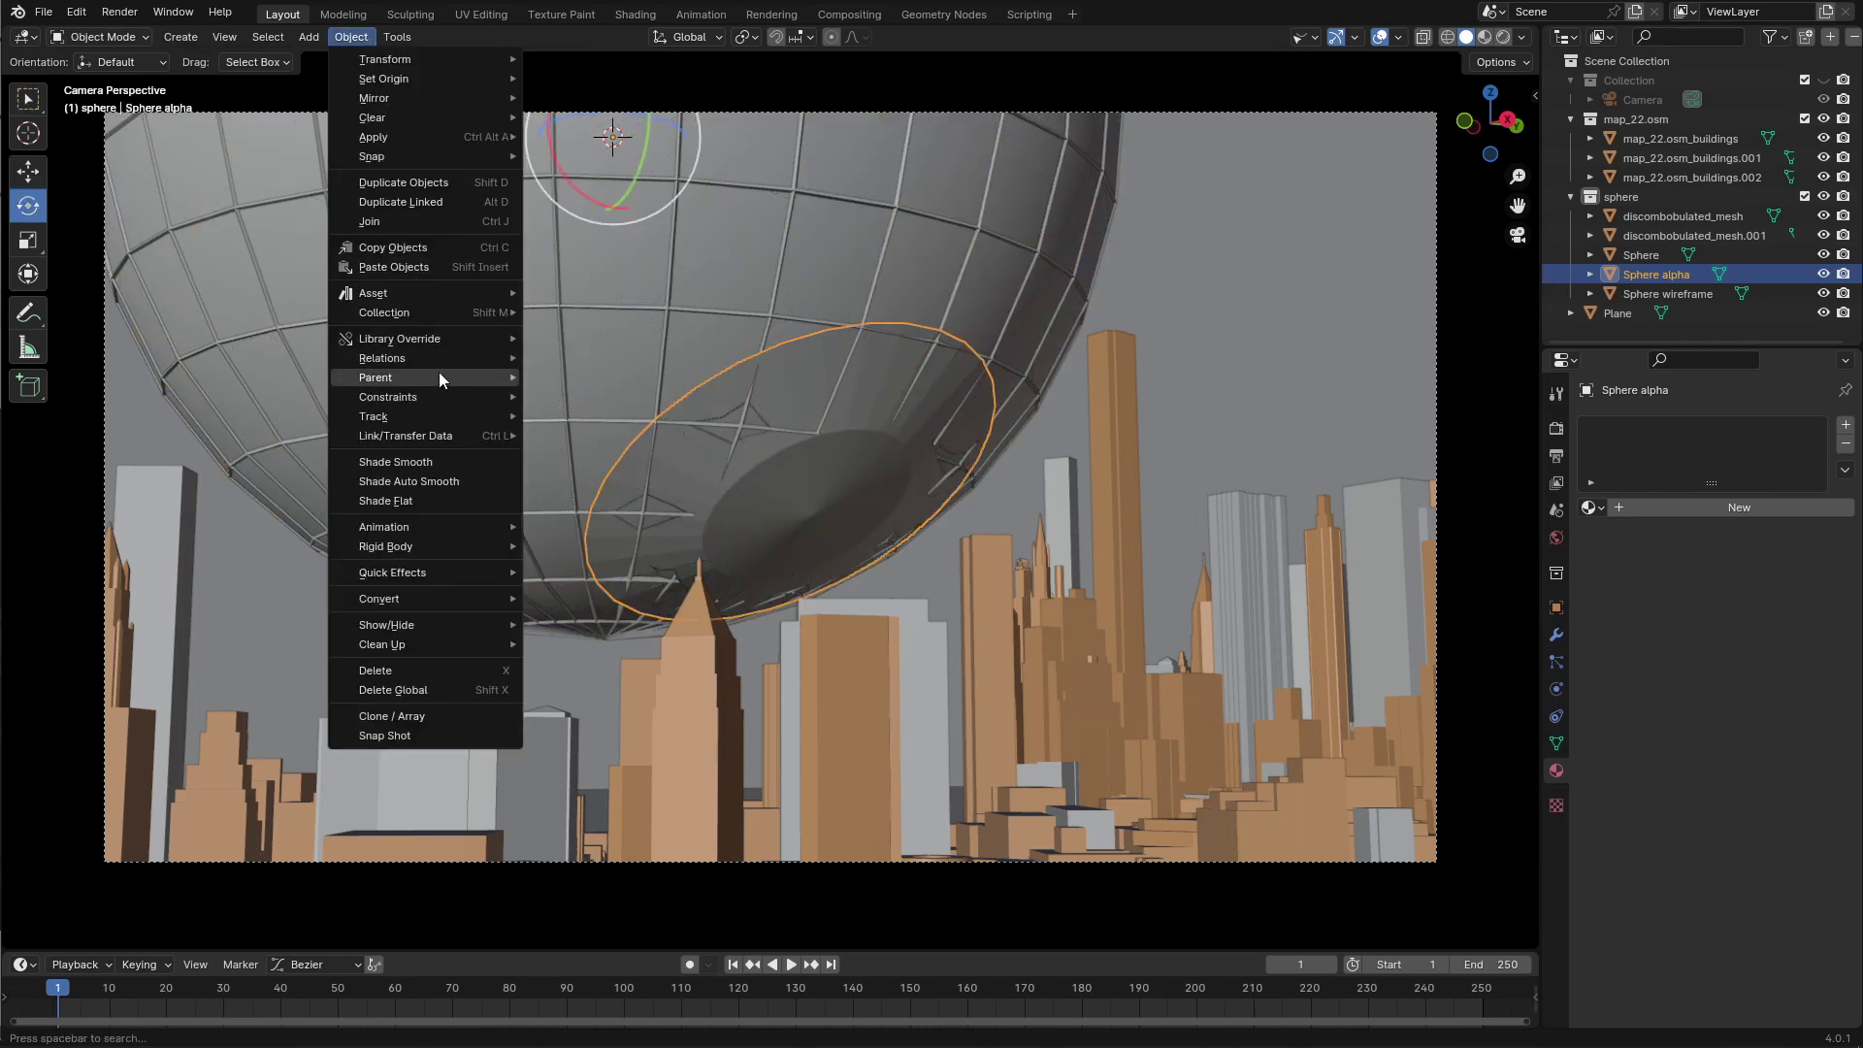
pyautogui.click(433, 482)
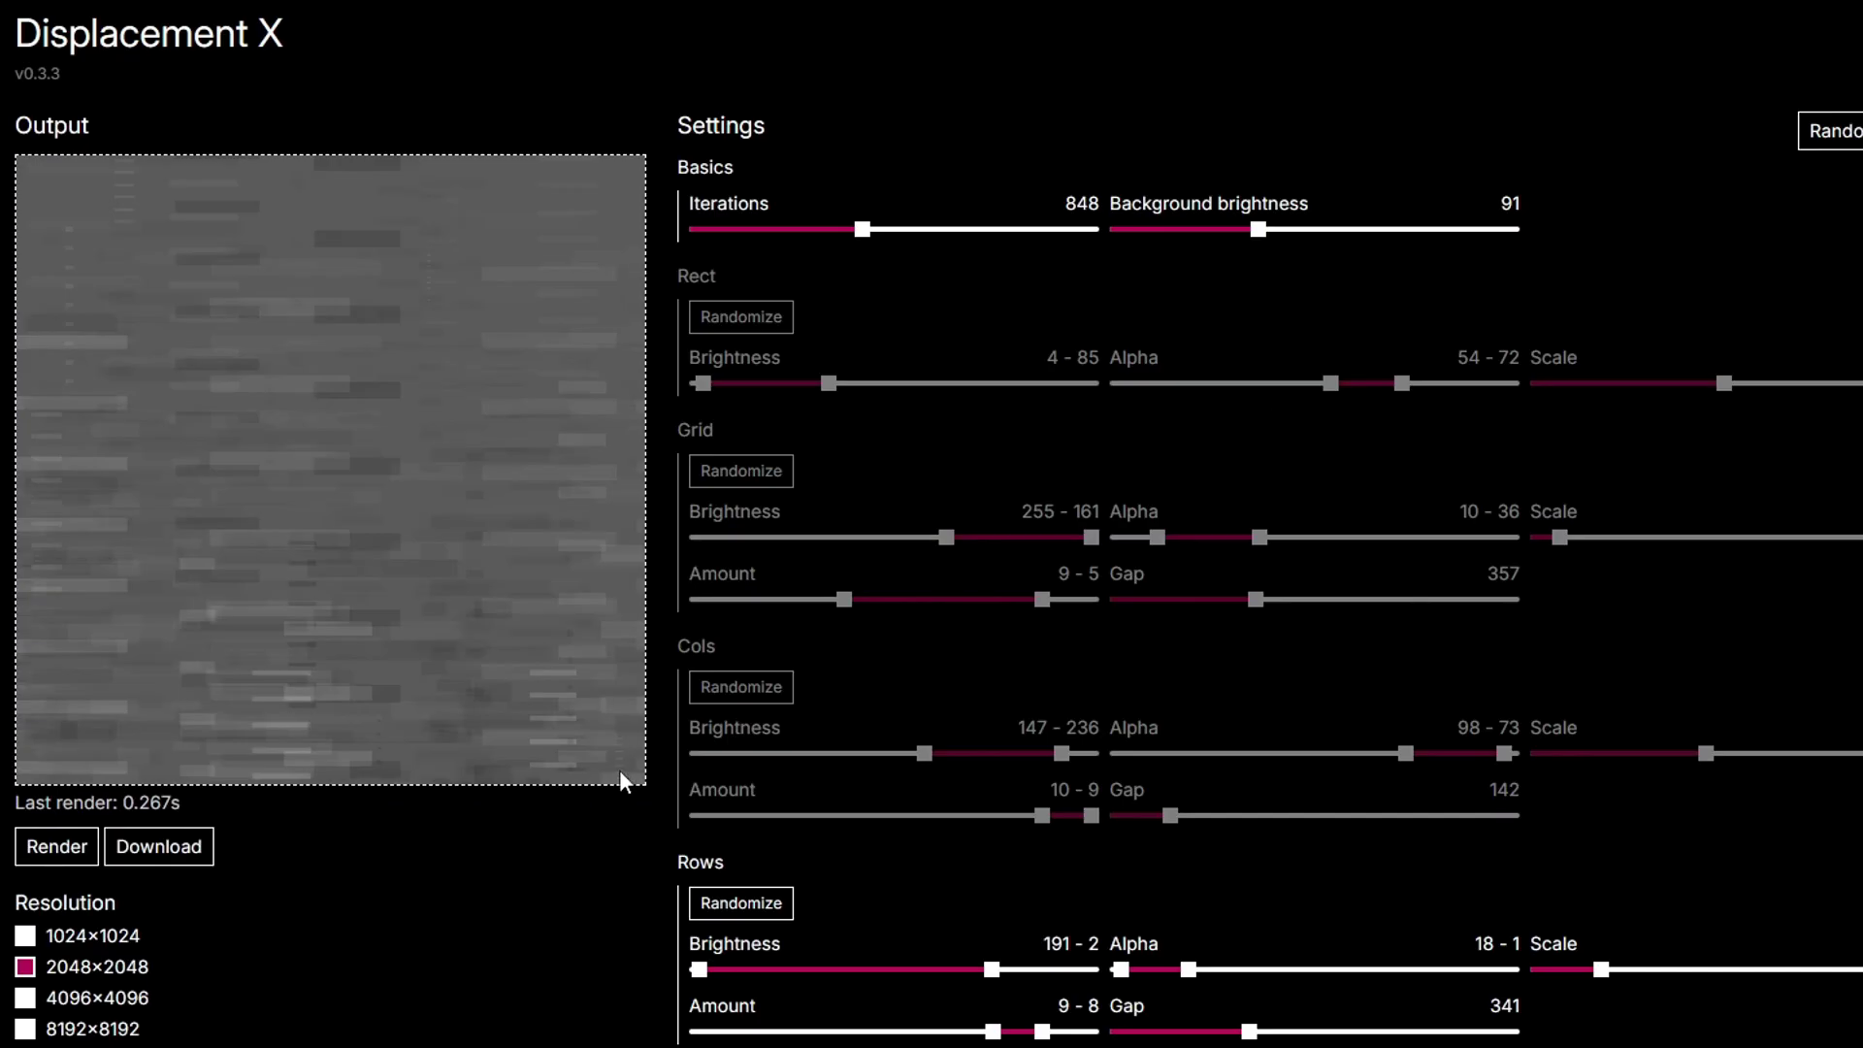
# Preview the displacement-pattern texture in colour on the cap
pyautogui.scroll(-5, 274, 948)
pyautogui.click(133, 906)
pyautogui.scroll(5, 366, 848)
pyautogui.scroll(-5, 248, 973)
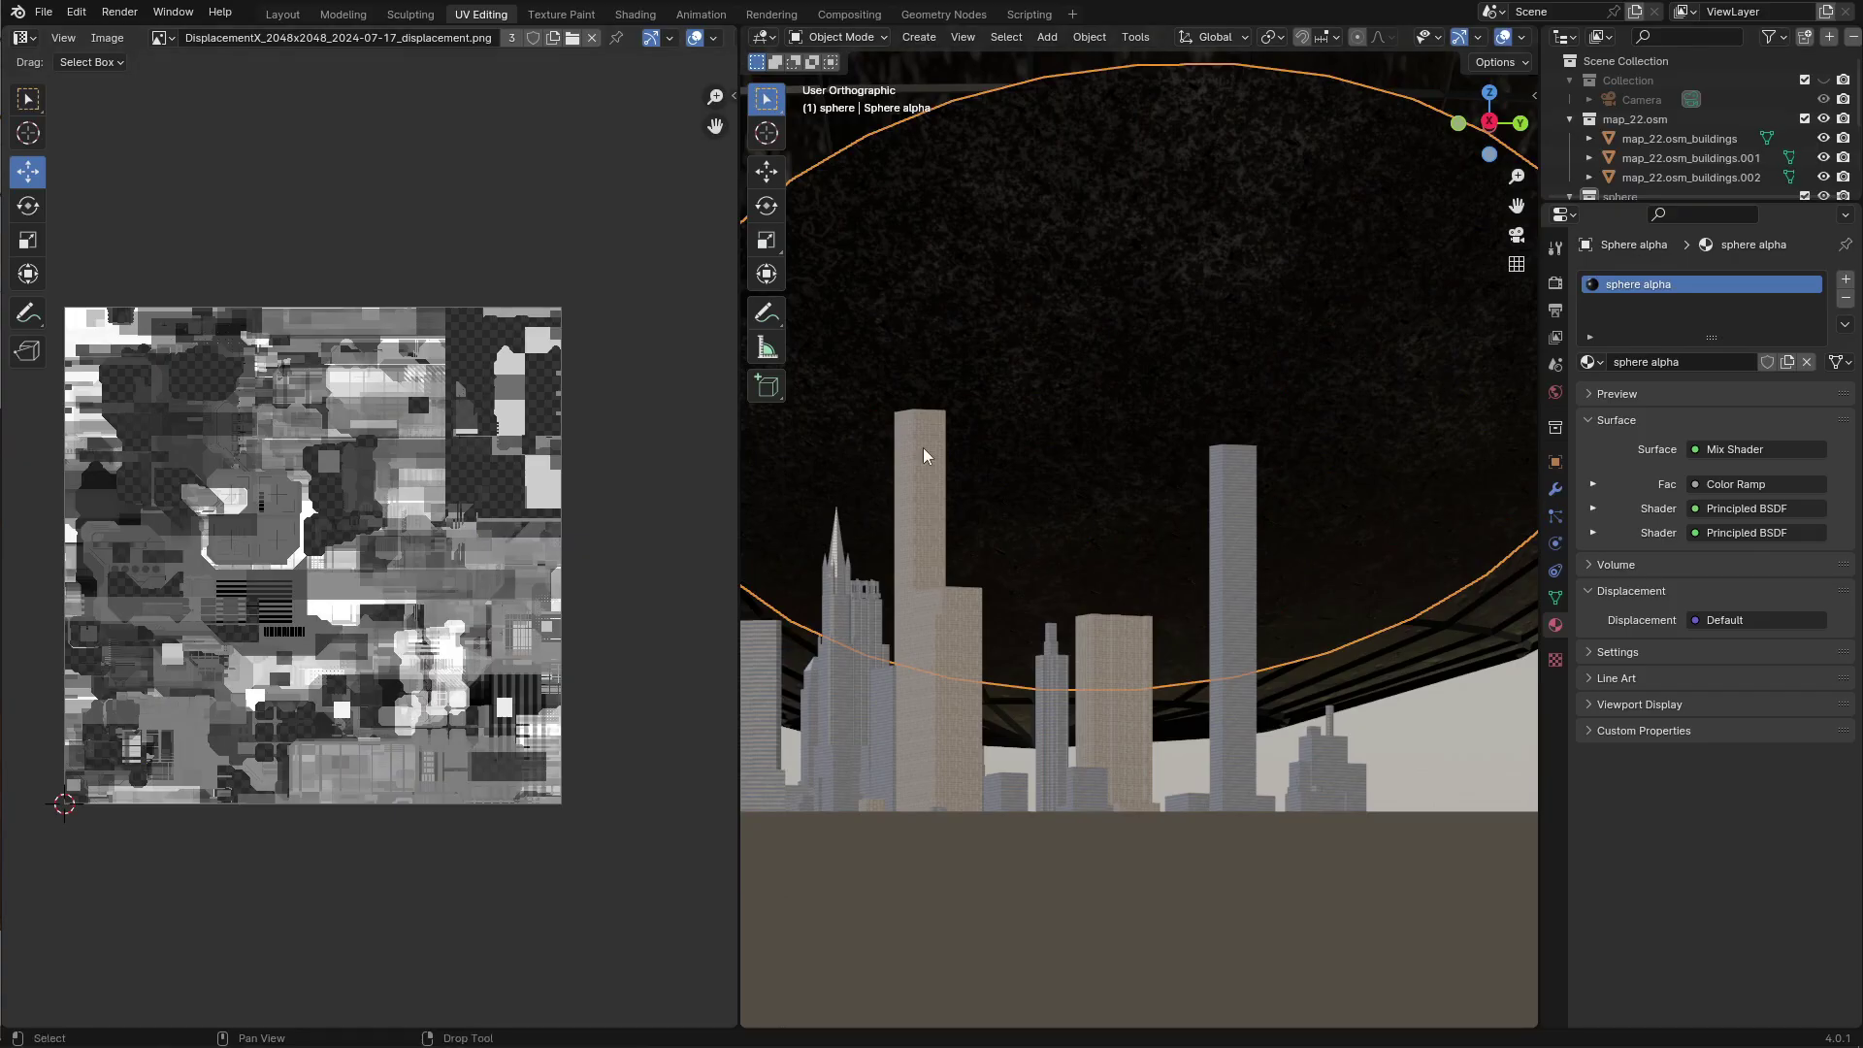
pyautogui.scroll(-3, 1029, 463)
pyautogui.moveTo(1028, 463); pyautogui.dragTo(1077, 475, button='middle')
# In Shading, move the Color Ramp stops closer, white point at 0.195, for more contrast
pyautogui.scroll(5, 1077, 474)
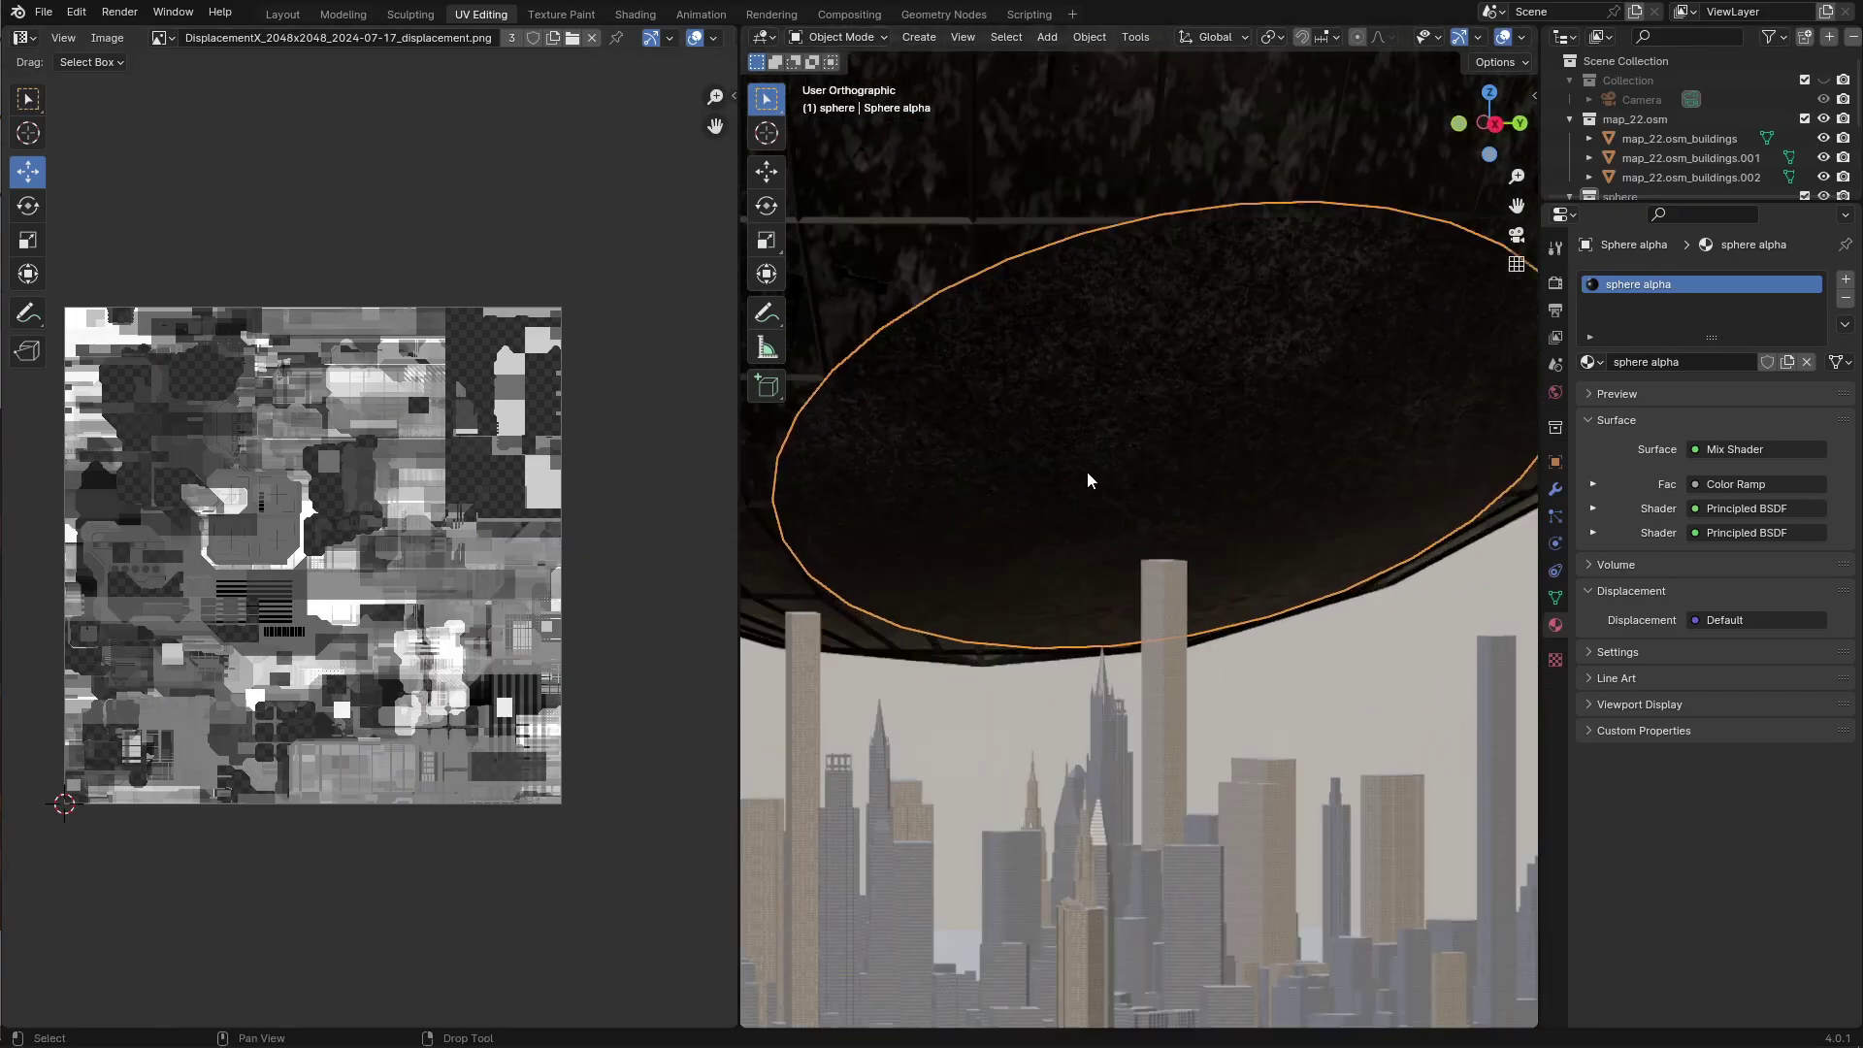
pyautogui.scroll(2, 1087, 478)
pyautogui.click(634, 13)
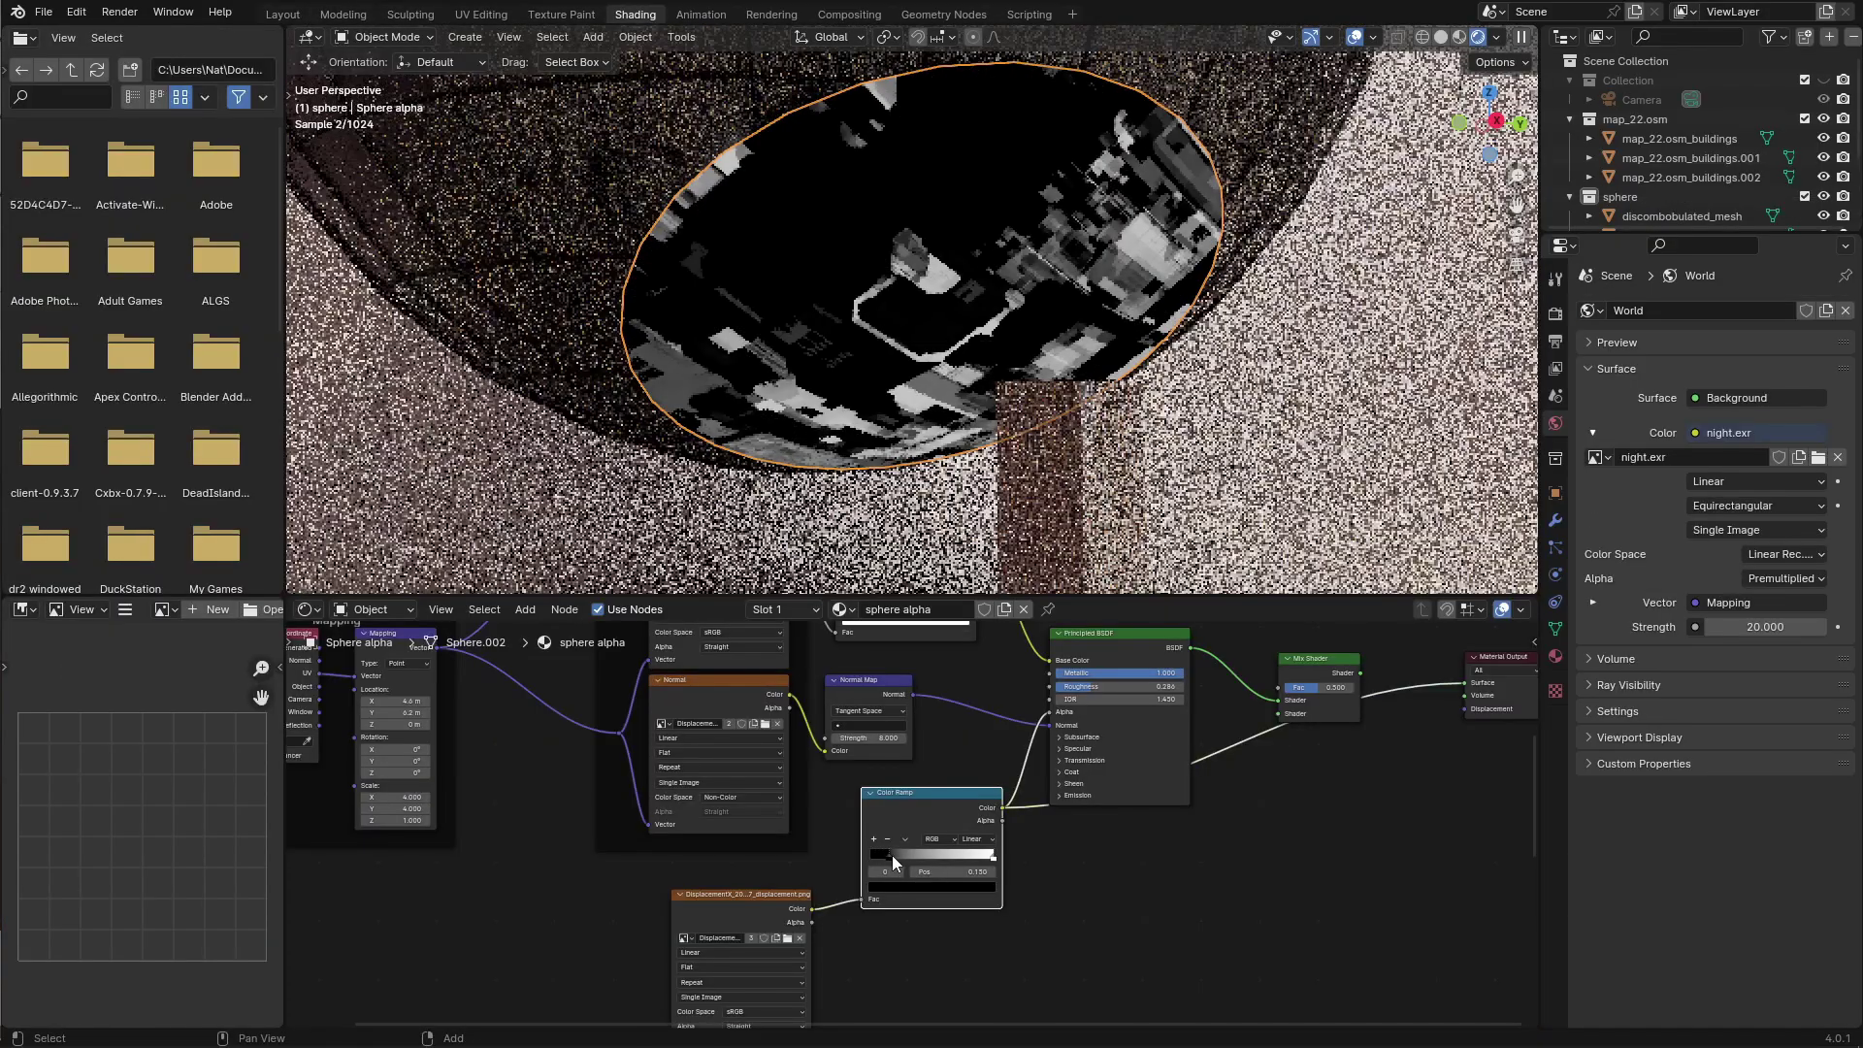
pyautogui.moveTo(893, 854)
pyautogui.mouseDown()
pyautogui.moveTo(938, 856)
pyautogui.moveTo(891, 853)
pyautogui.mouseUp()
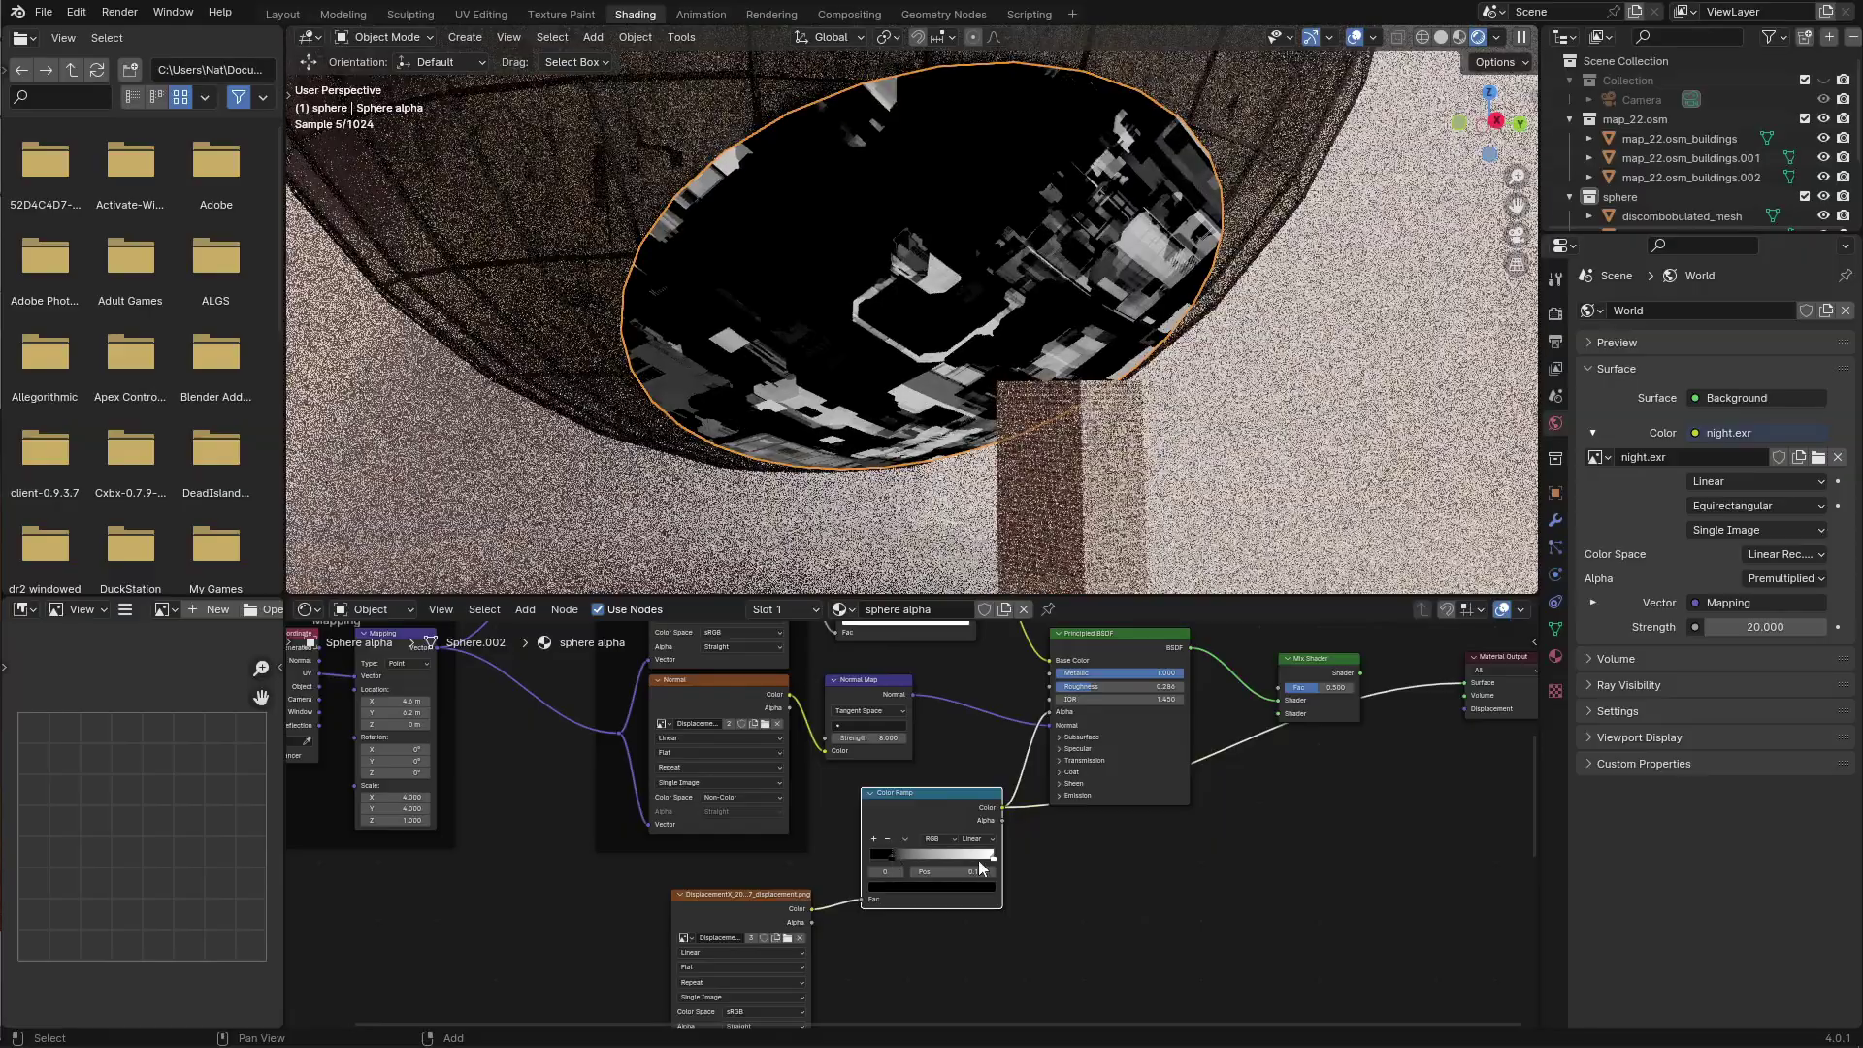
pyautogui.click(890, 854)
pyautogui.moveTo(892, 861); pyautogui.dragTo(890, 863)
pyautogui.moveTo(891, 863); pyautogui.dragTo(846, 926, button='middle')
pyautogui.click(1251, 731)
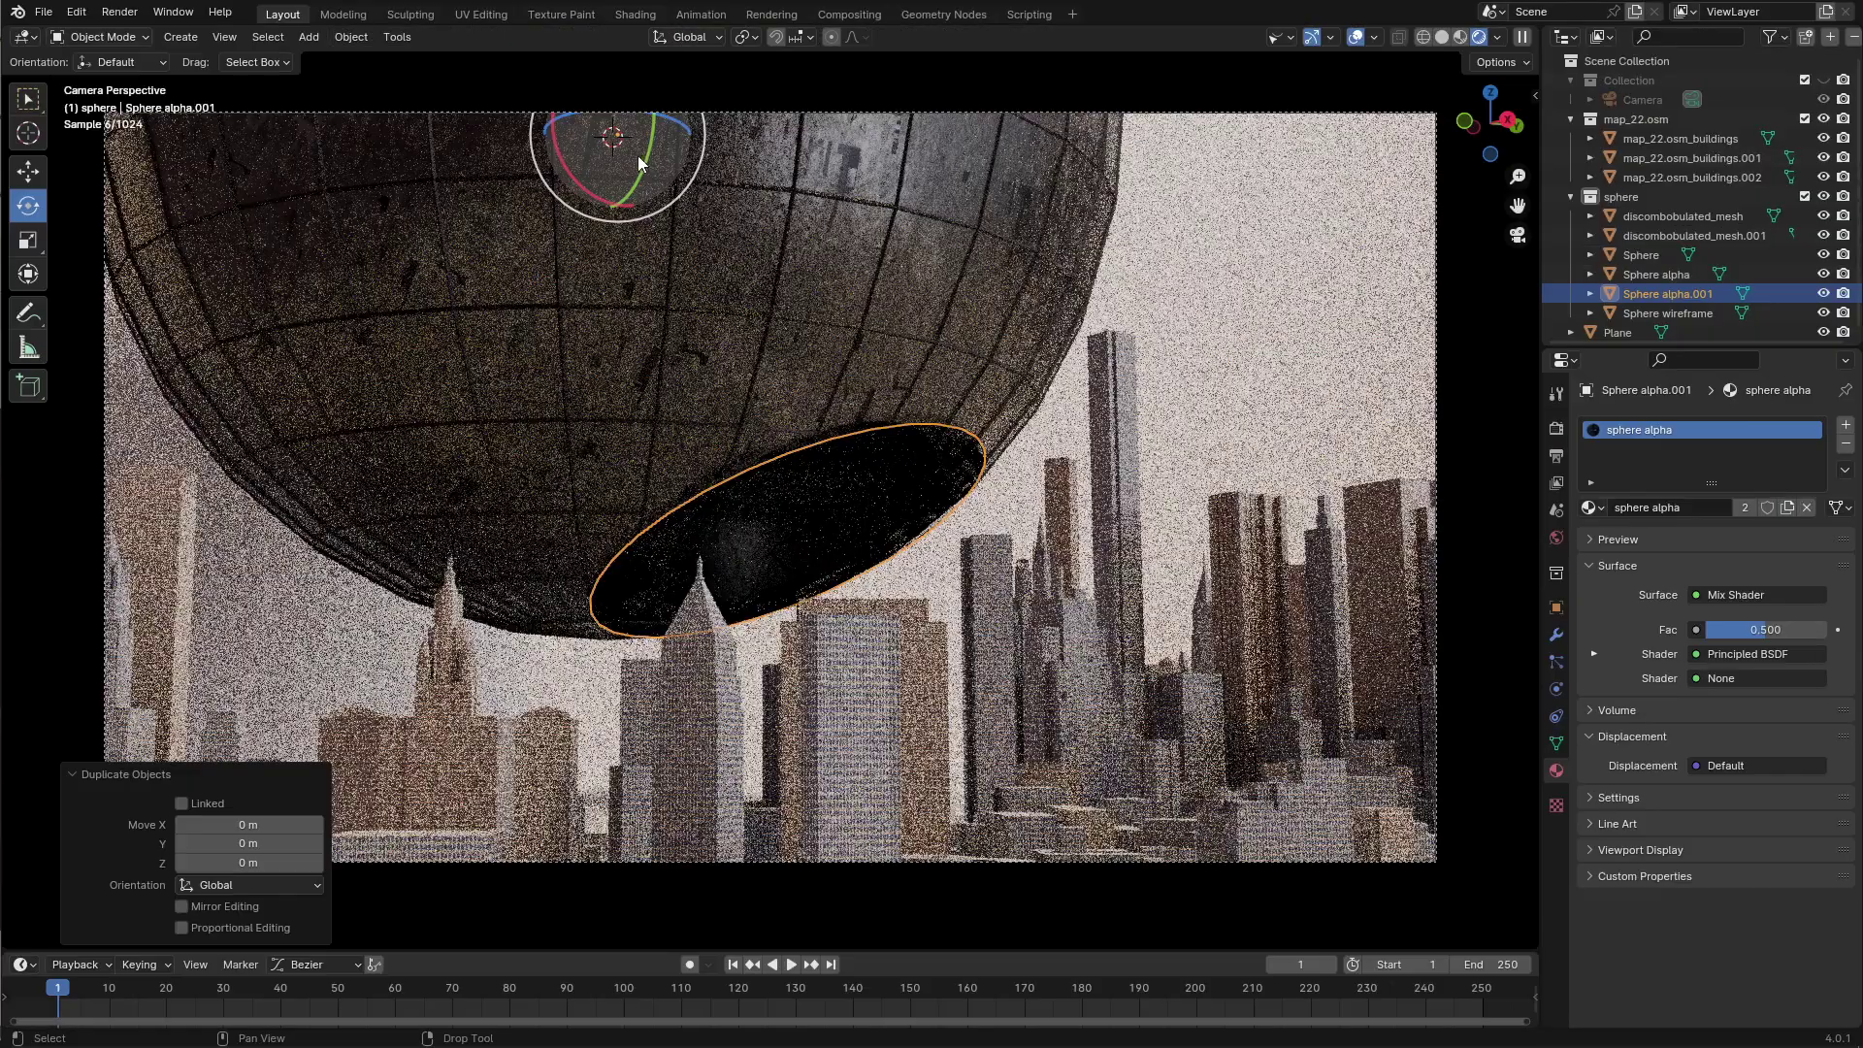
# Duplicate the patterned cap and trackball-rotate the copy to a new spot around the sphere
pyautogui.moveTo(679, 175); pyautogui.dragTo(782, 179)
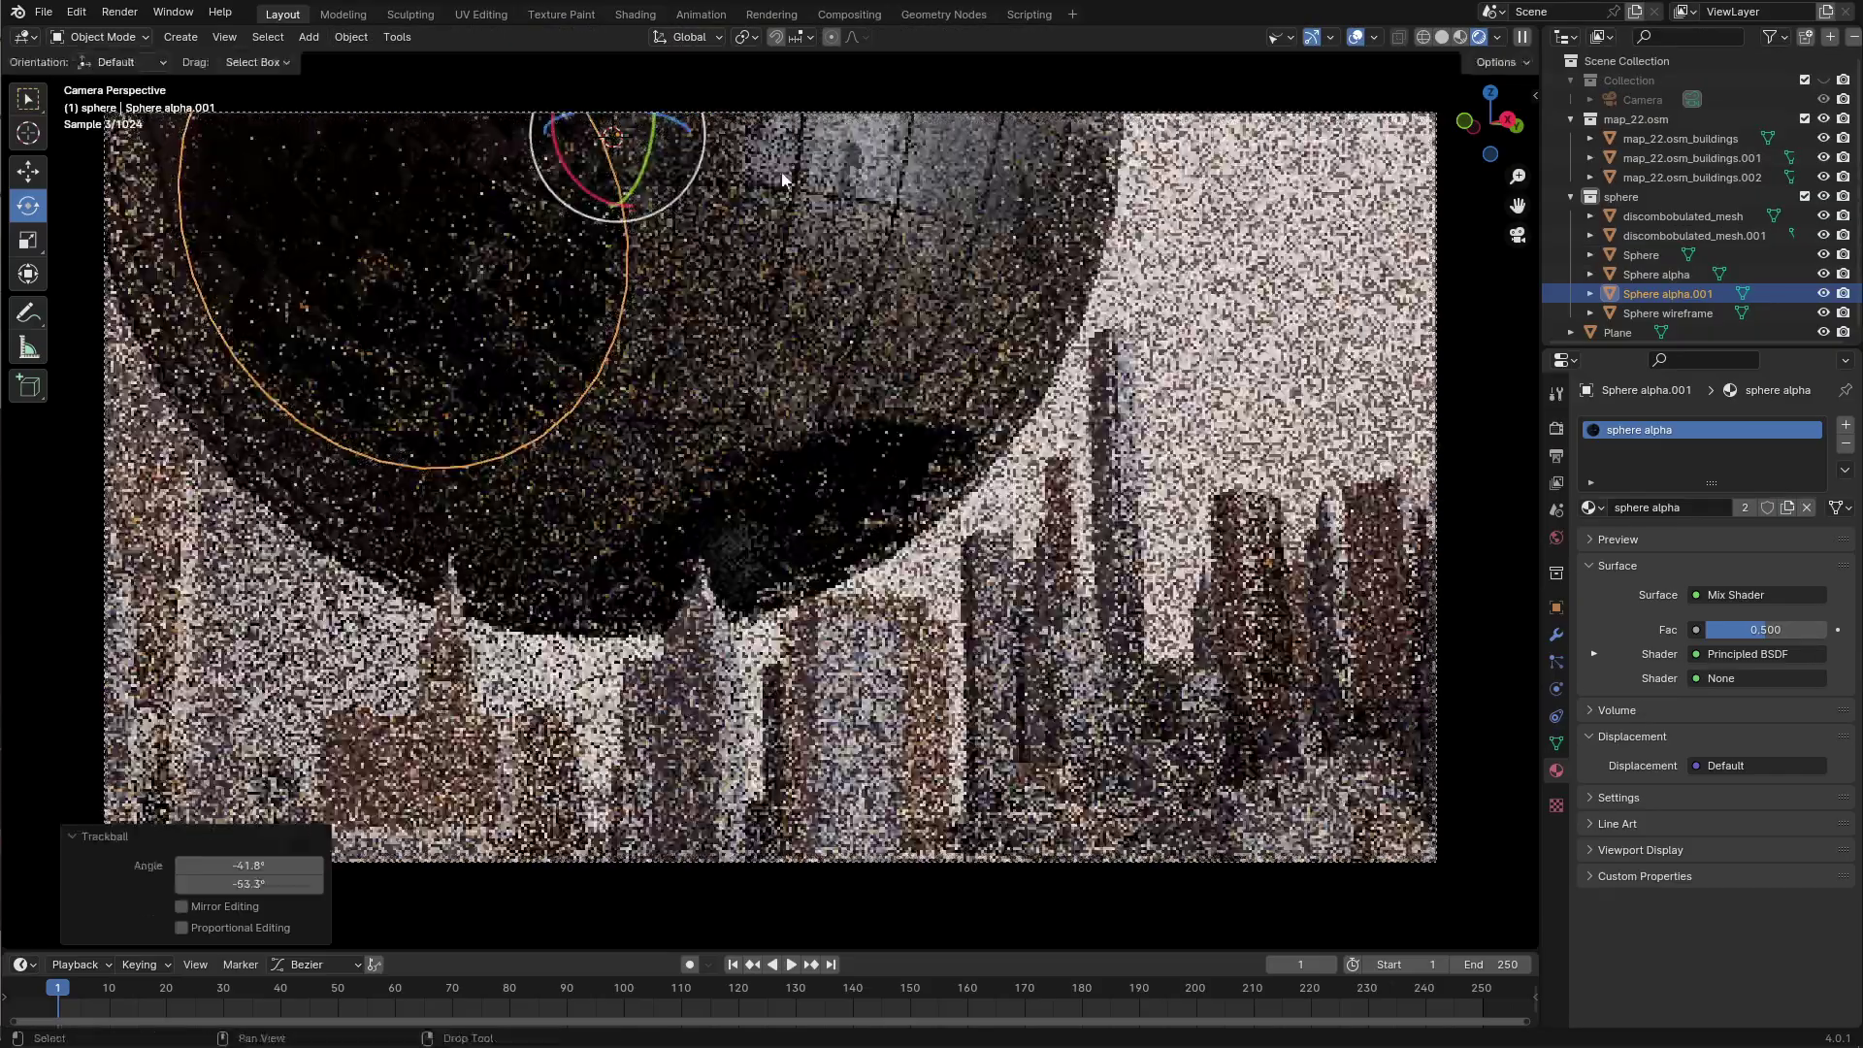
pyautogui.hotkey('ctrl', 'z')
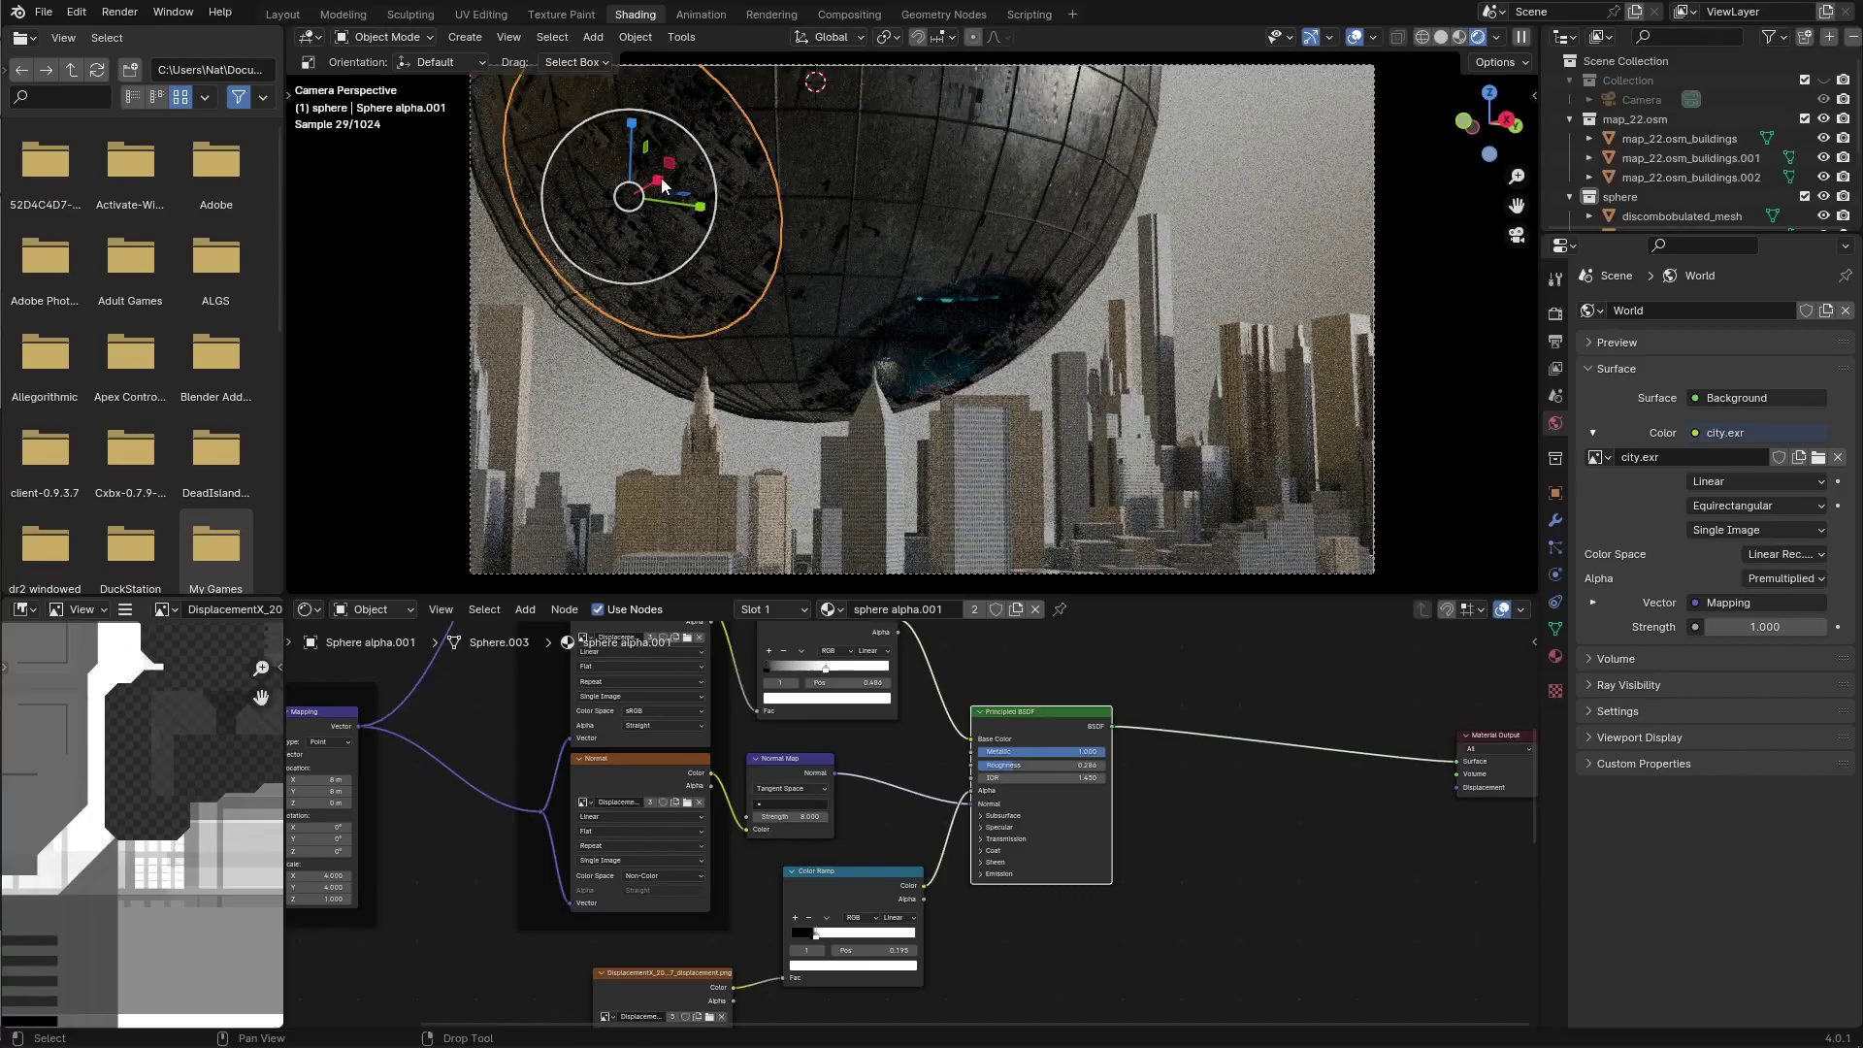
pyautogui.hotkey('shift', 'd')
pyautogui.press('r')
pyautogui.press('r')
pyautogui.press('Return')
pyautogui.press('r')
pyautogui.press('r')
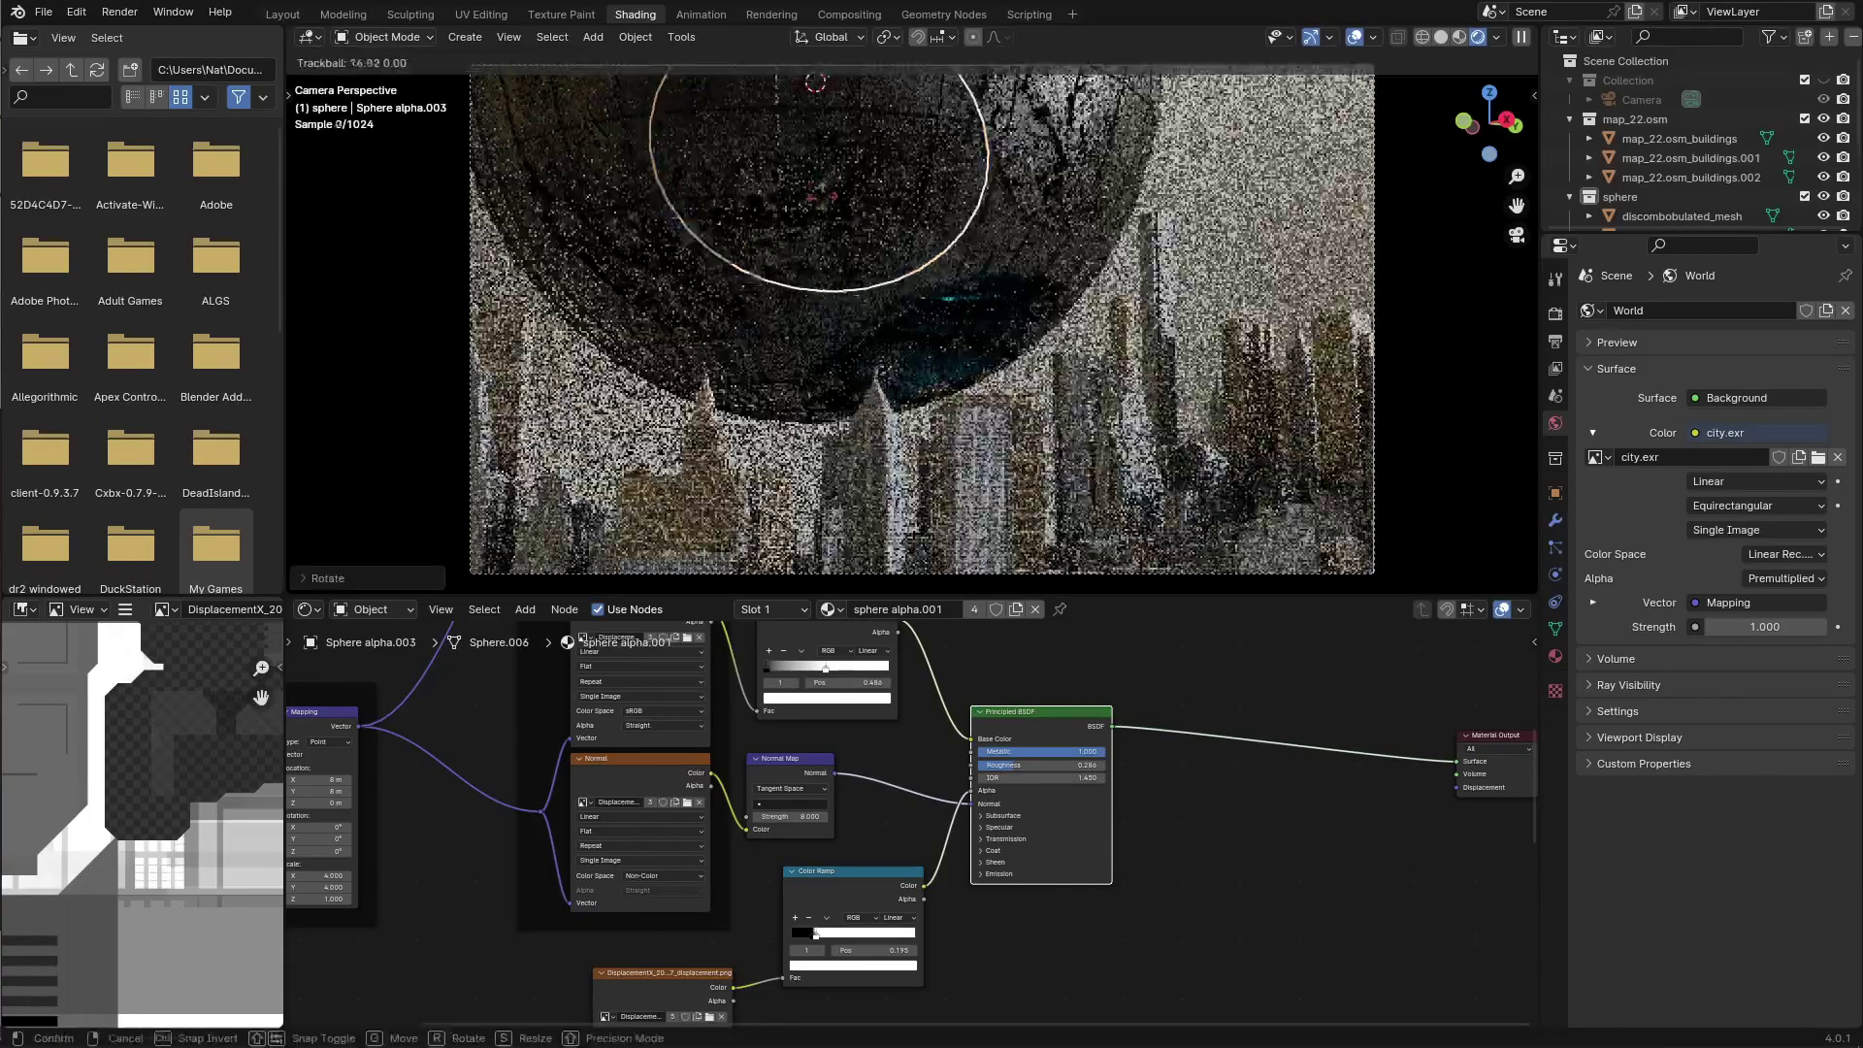
pyautogui.press('Return')
pyautogui.click(1050, 323)
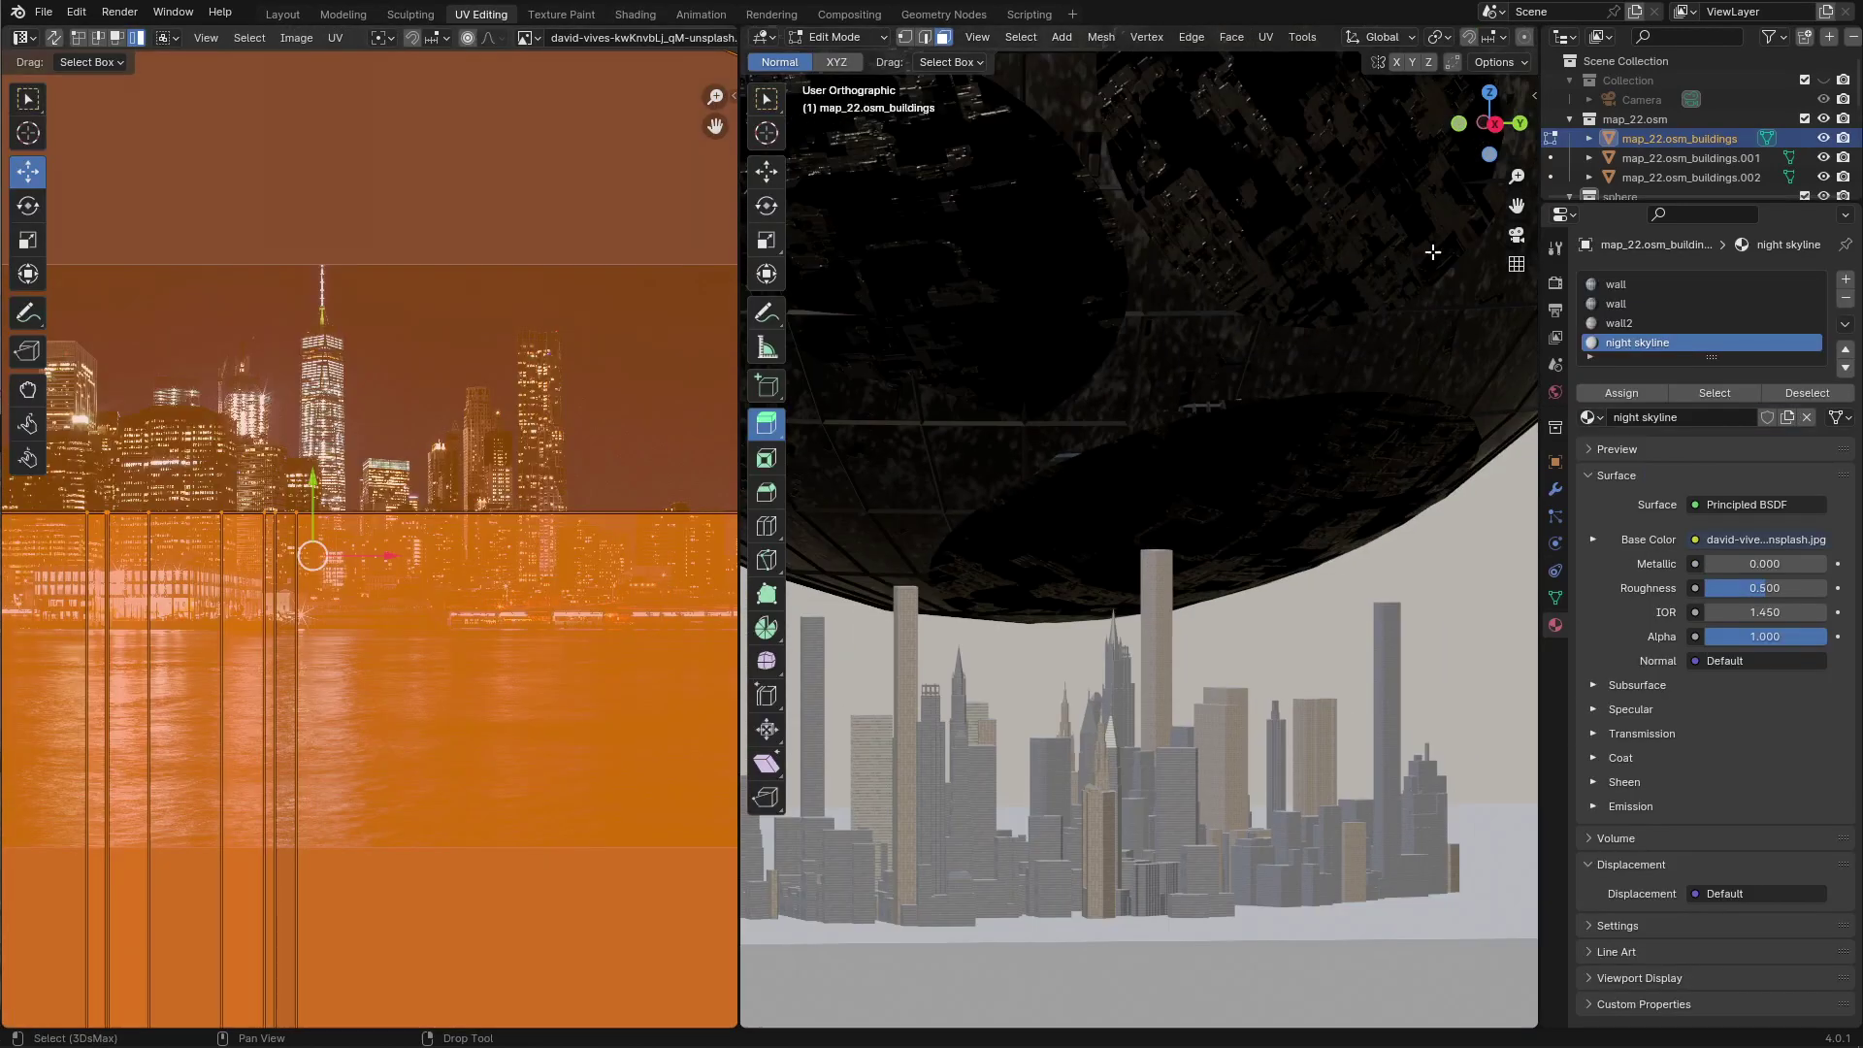
# From the camera view, project the buildings' UVs from view and move them onto the skyline photo
pyautogui.press('KP_0')
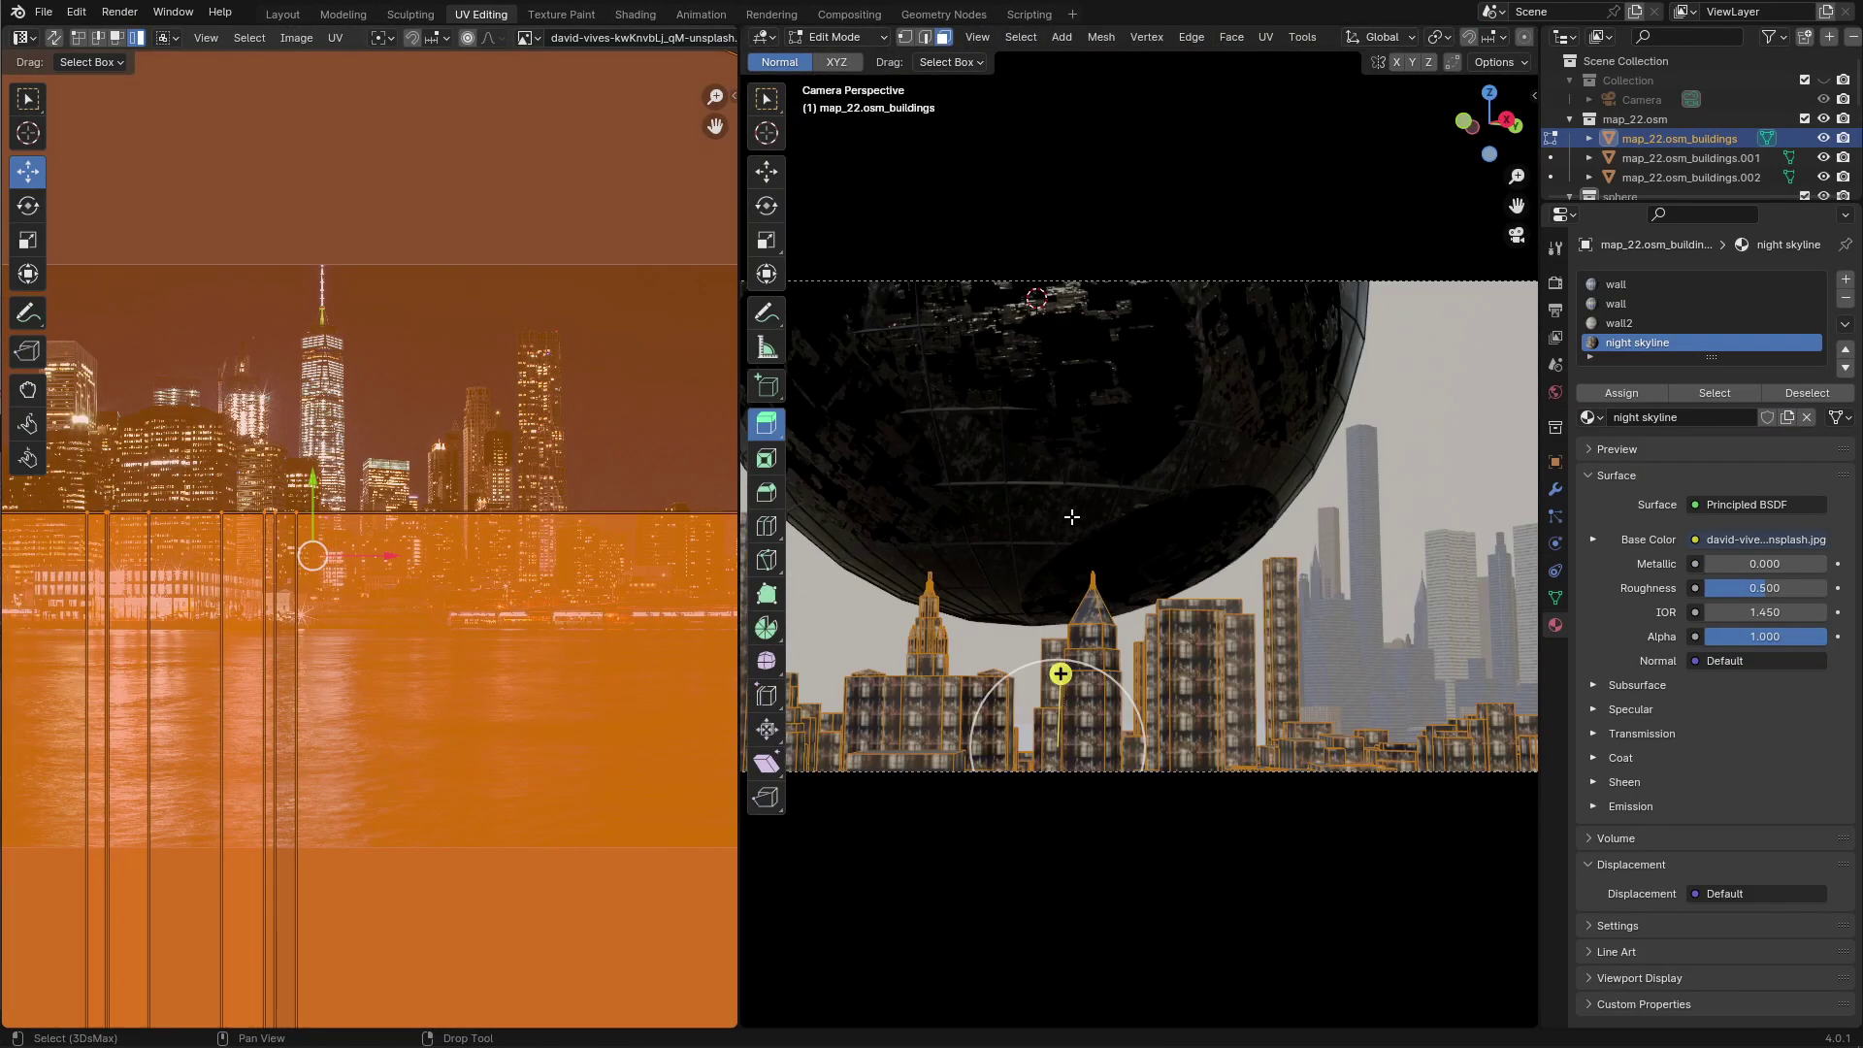
pyautogui.click(1275, 43)
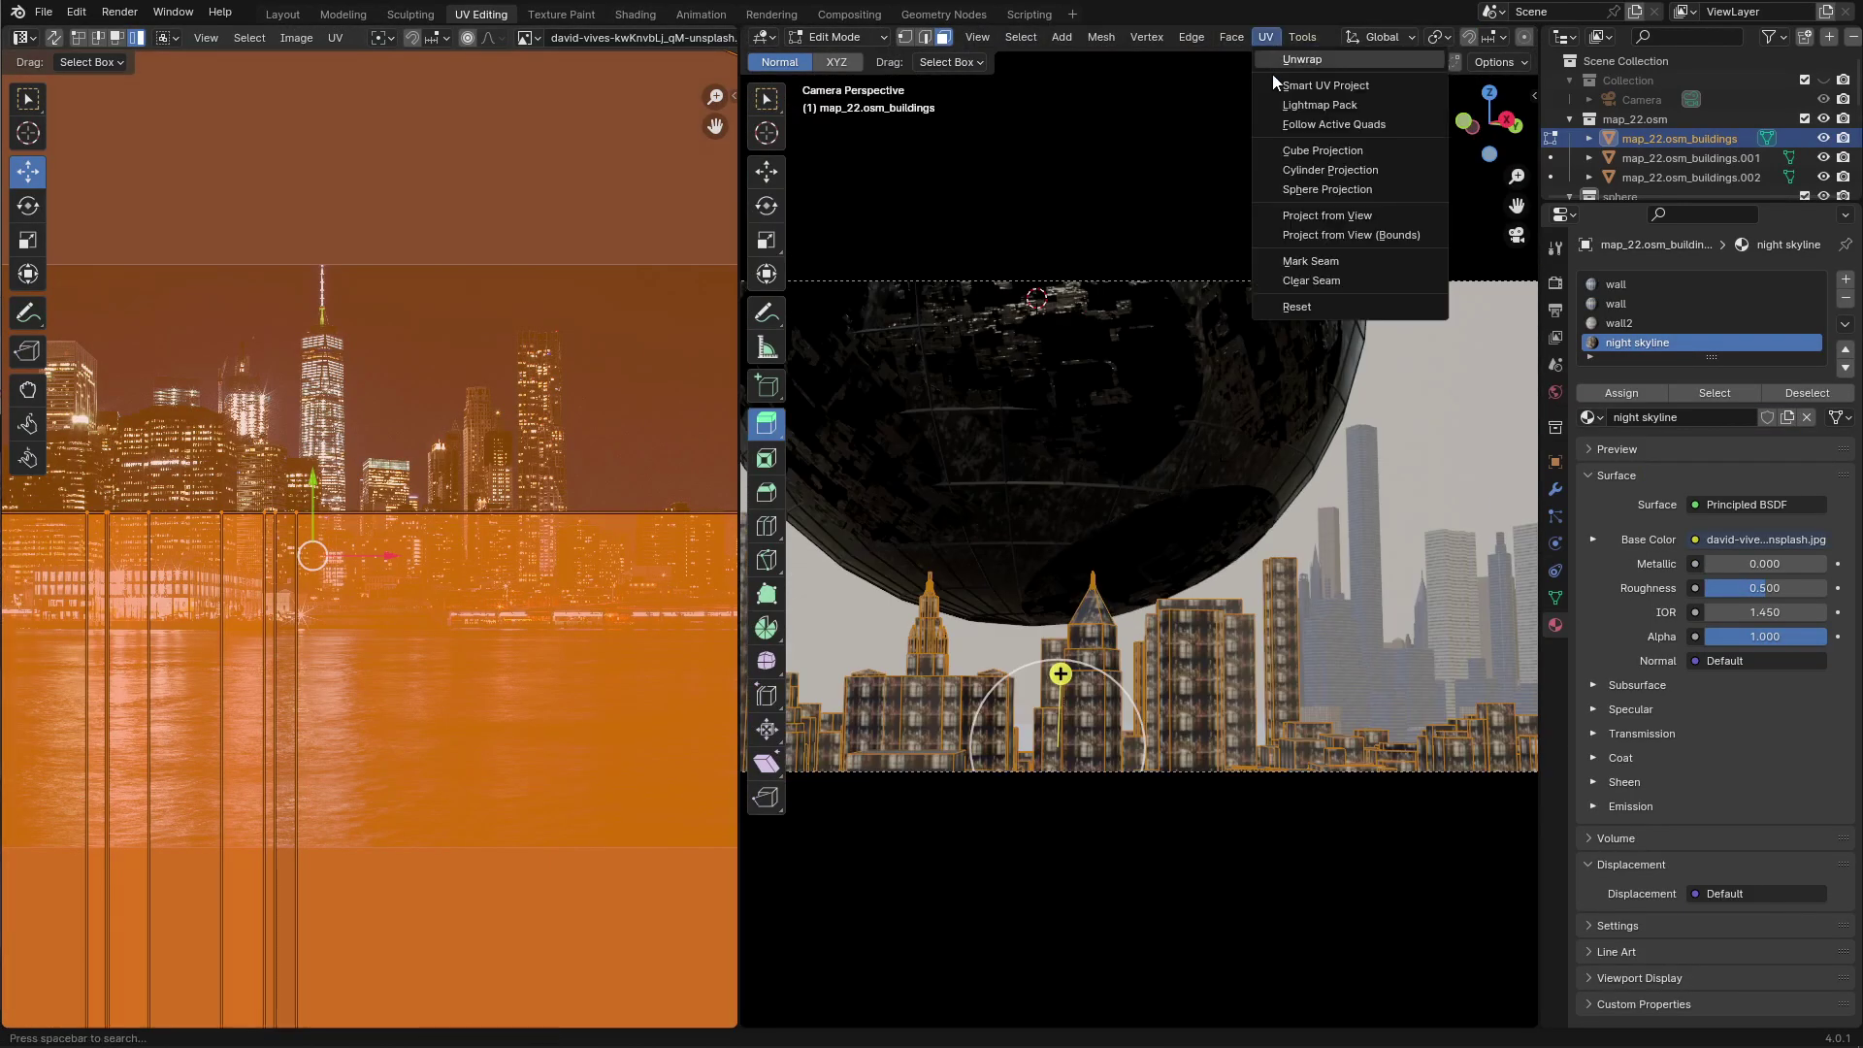
pyautogui.click(1368, 214)
pyautogui.scroll(-2, 457, 645)
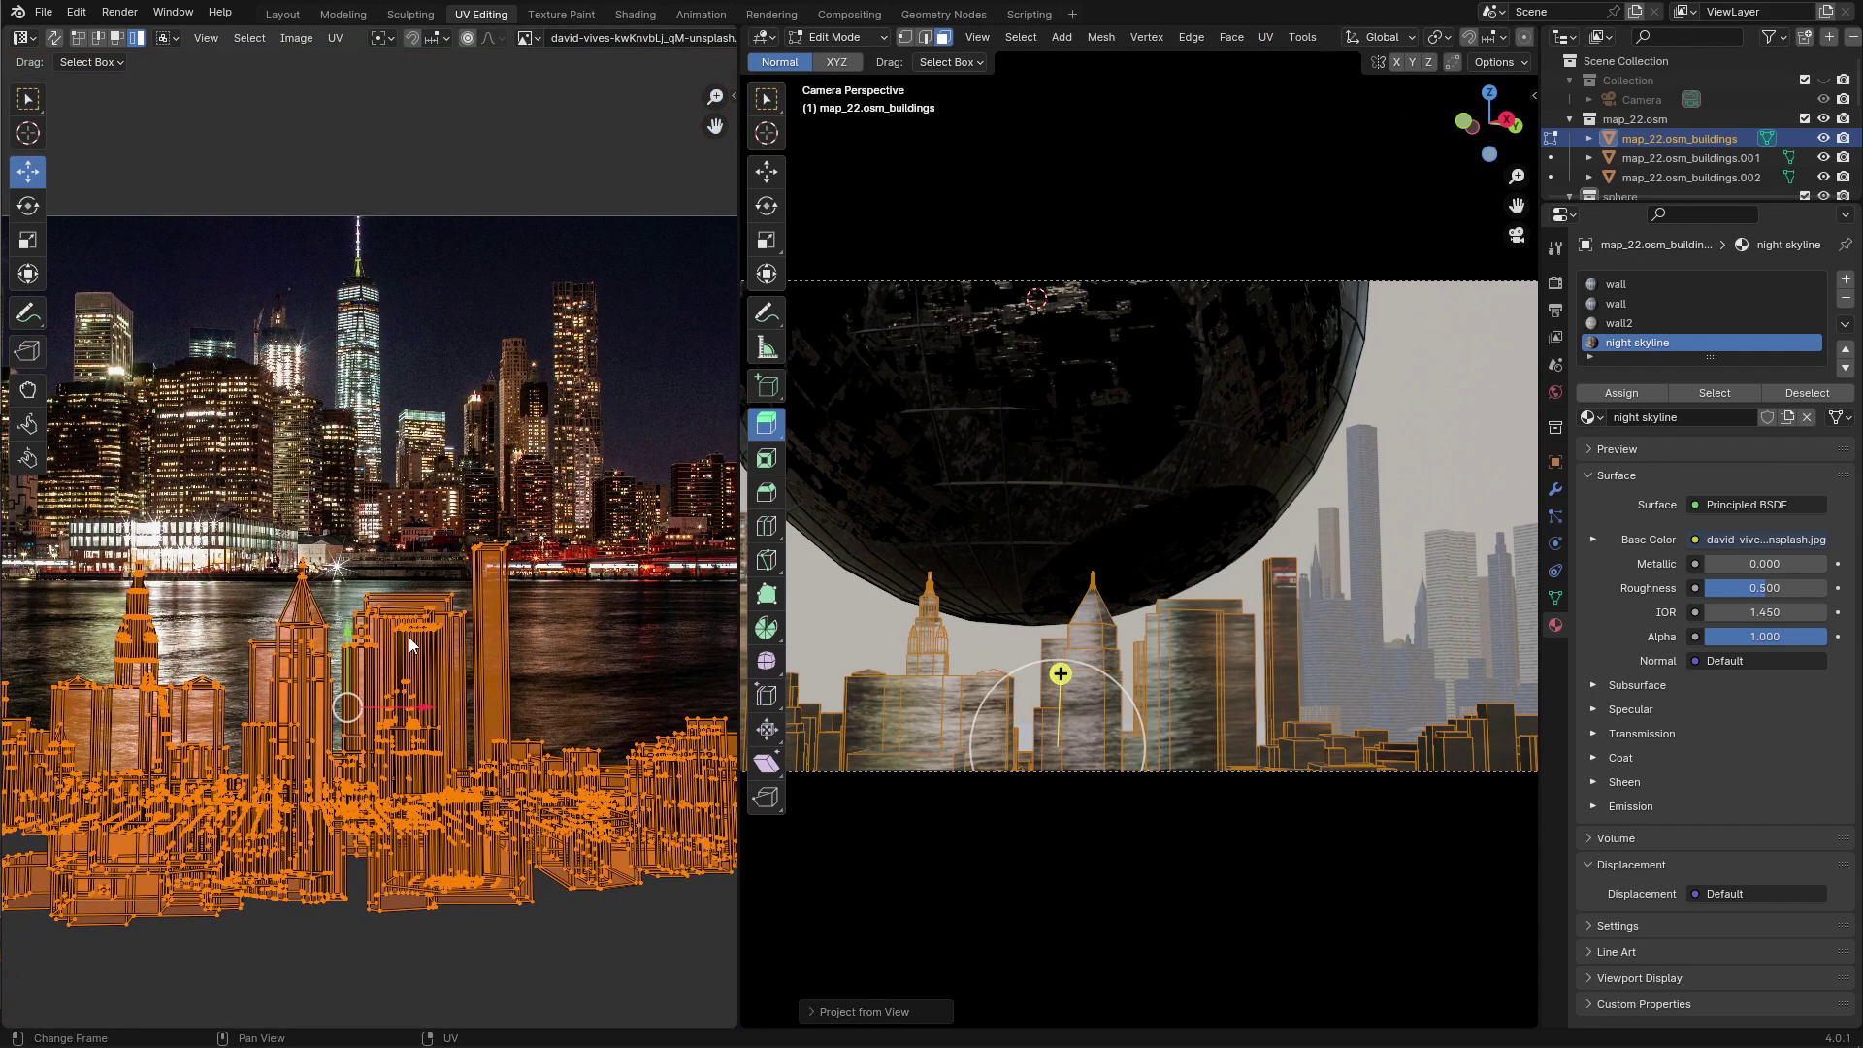
pyautogui.moveTo(355, 696); pyautogui.dragTo(418, 367)
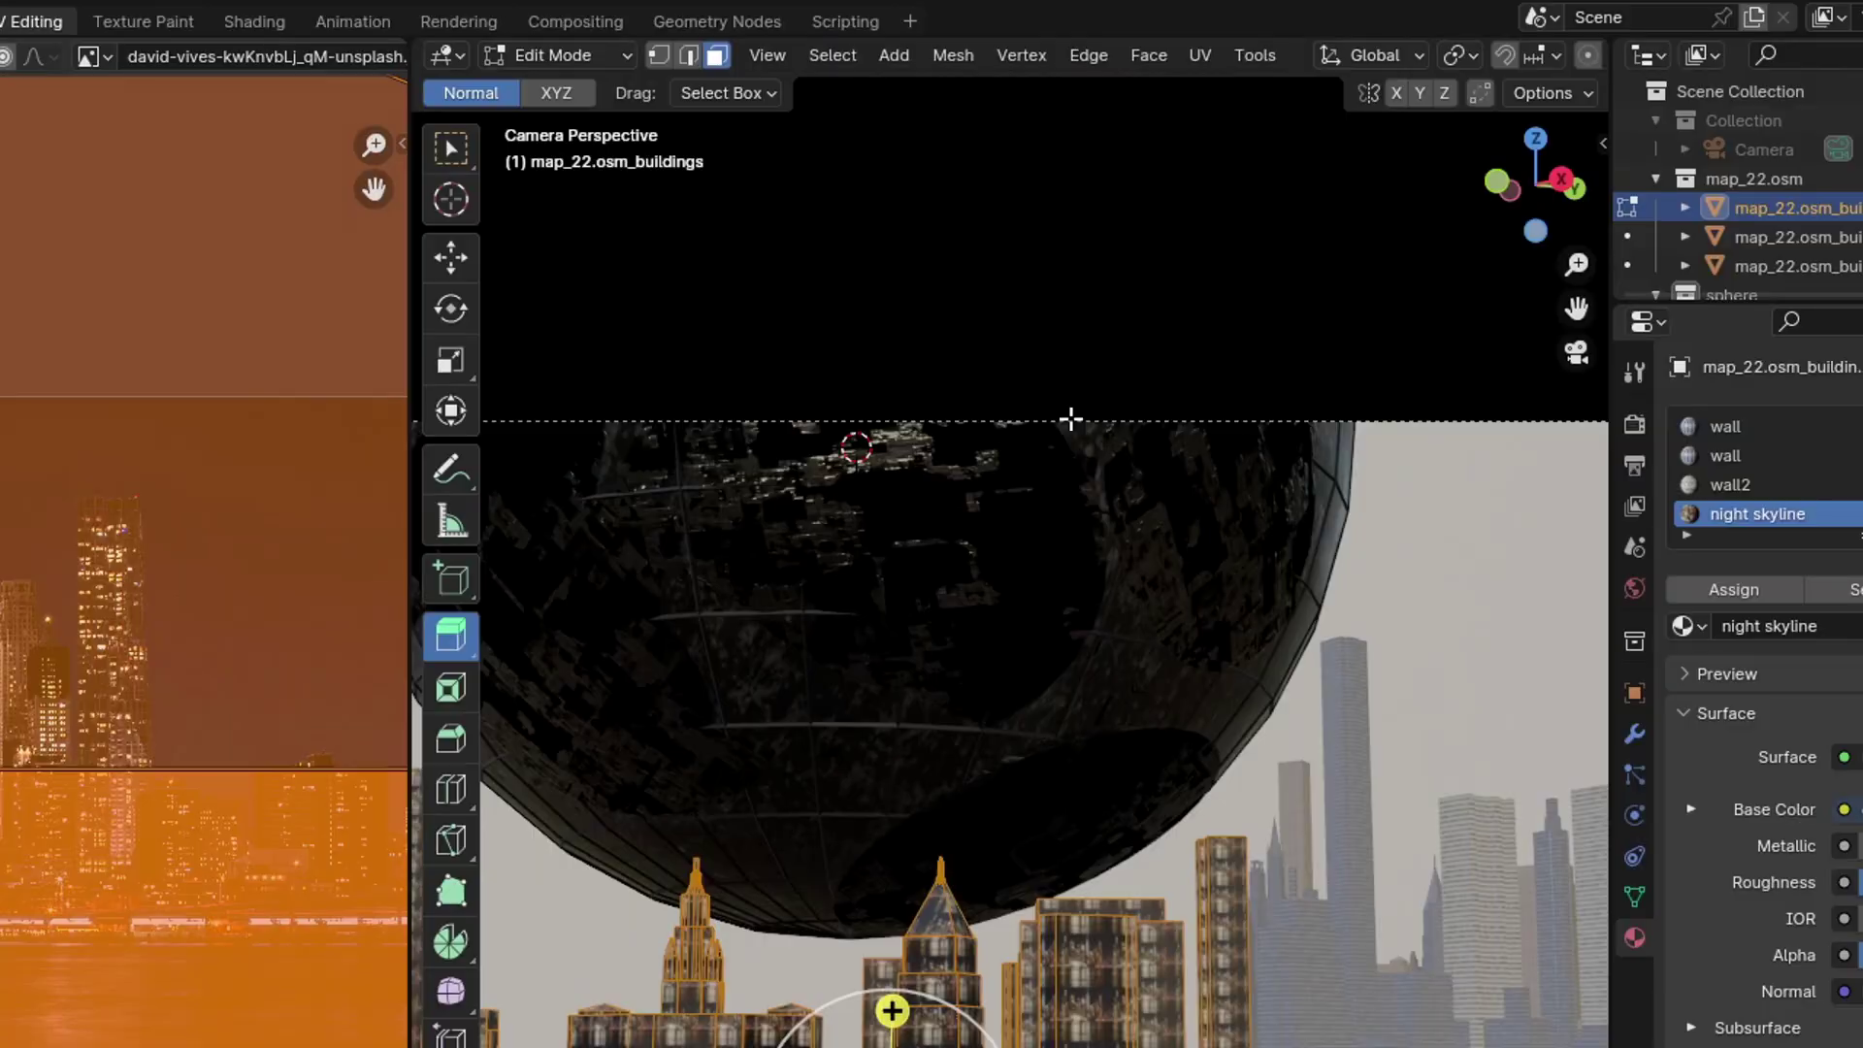
pyautogui.click(1201, 54)
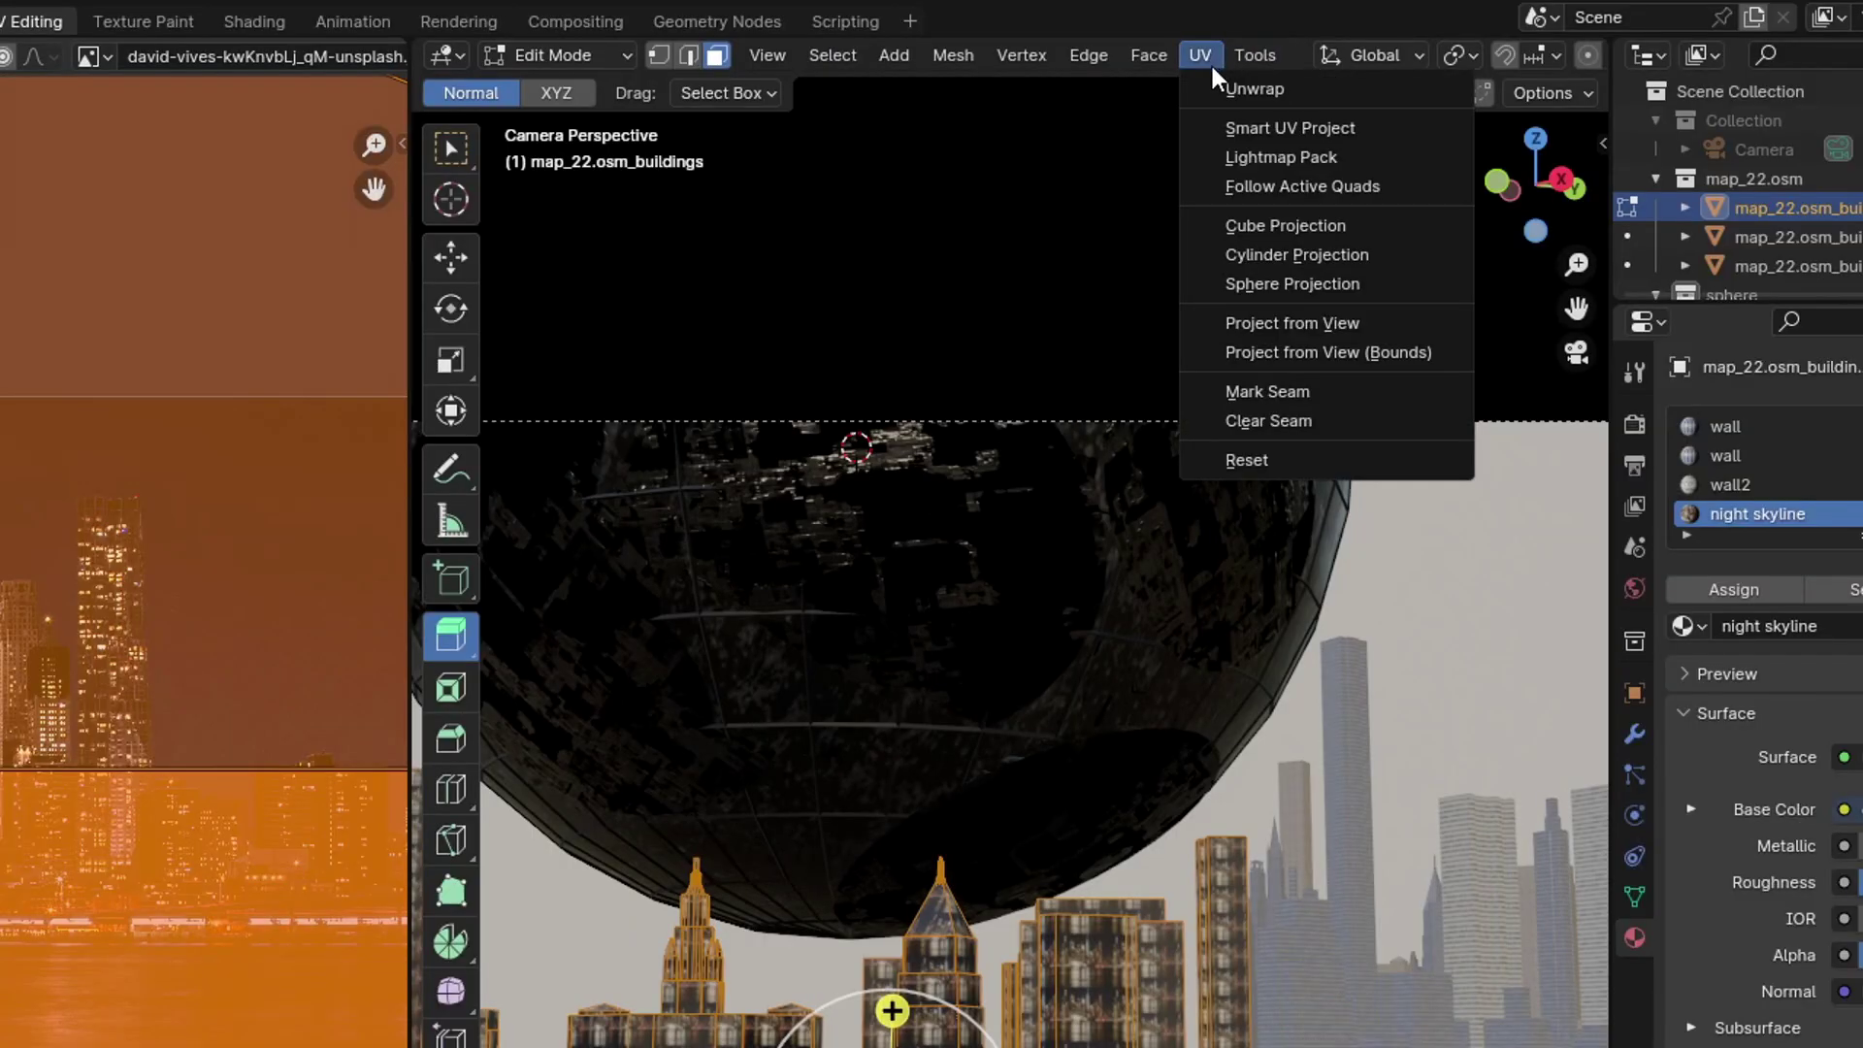
pyautogui.click(1344, 326)
# Scale the building UVs and line up individual buildings, including buildings.002, with the photo's lit towers
pyautogui.press('s')
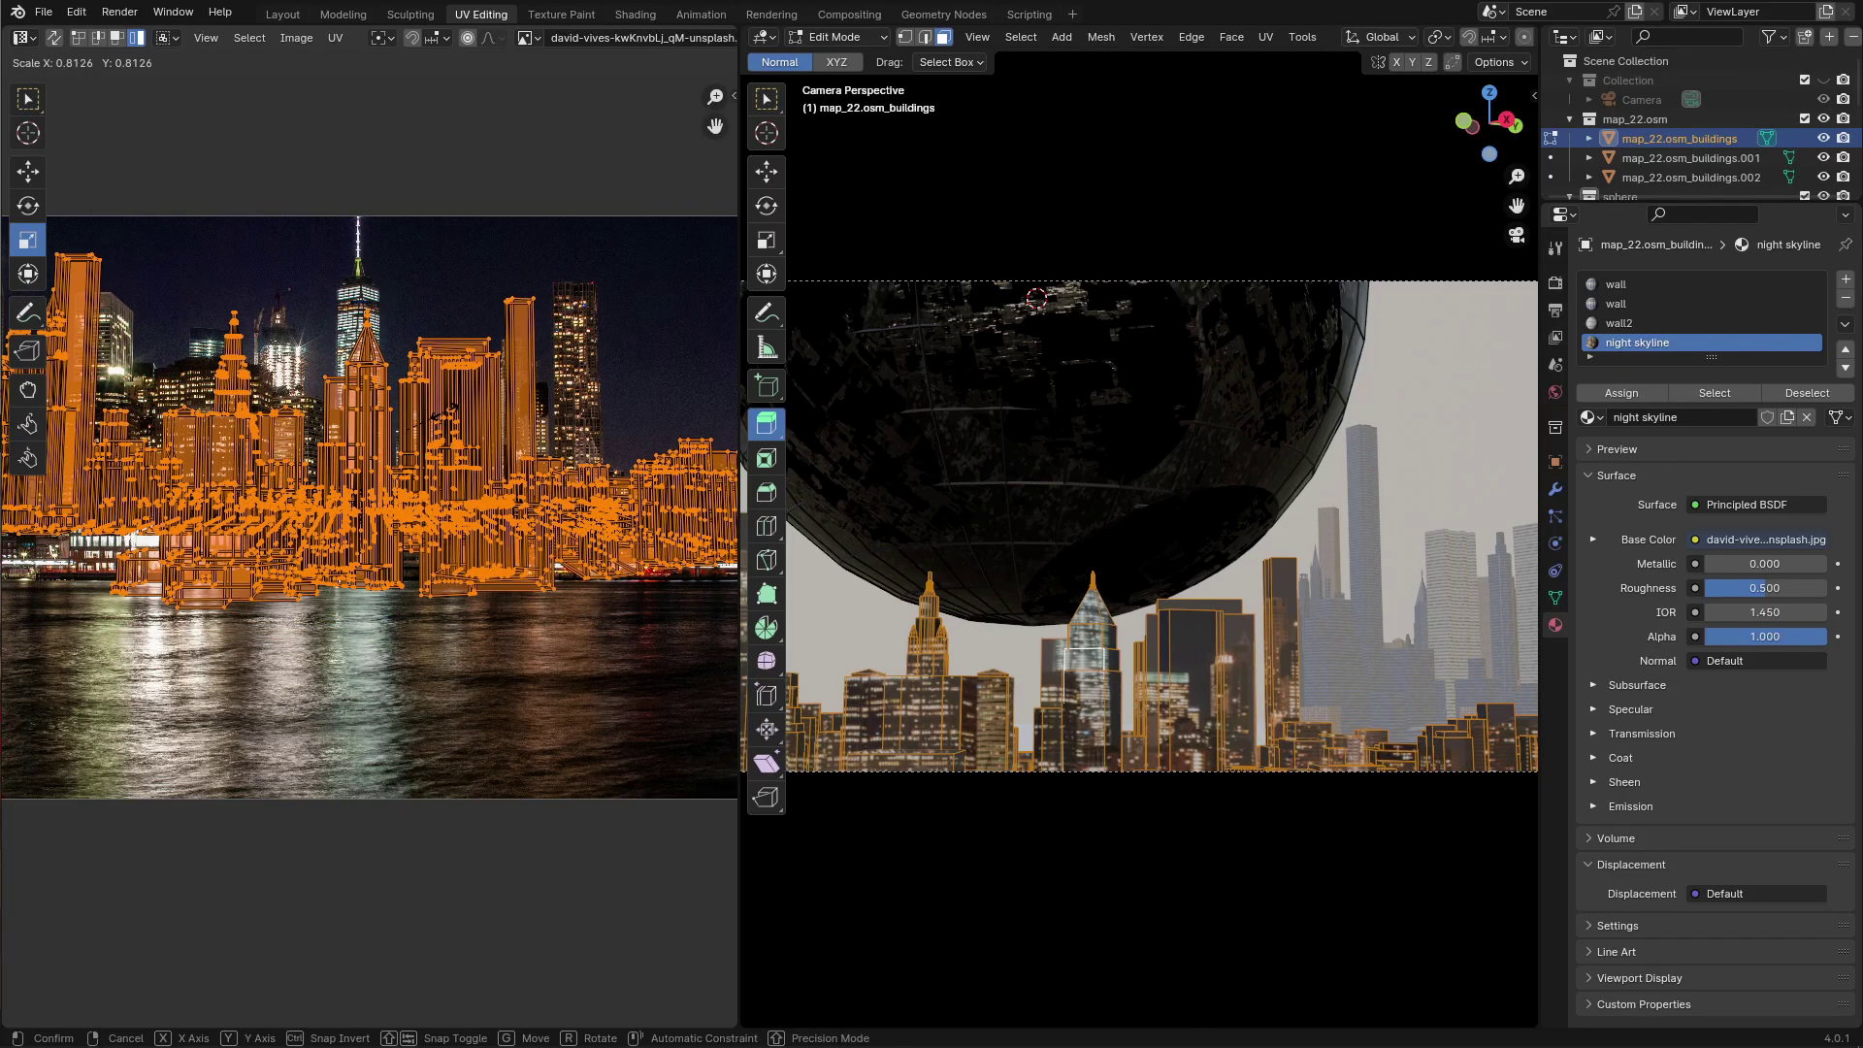
pyautogui.click(444, 414)
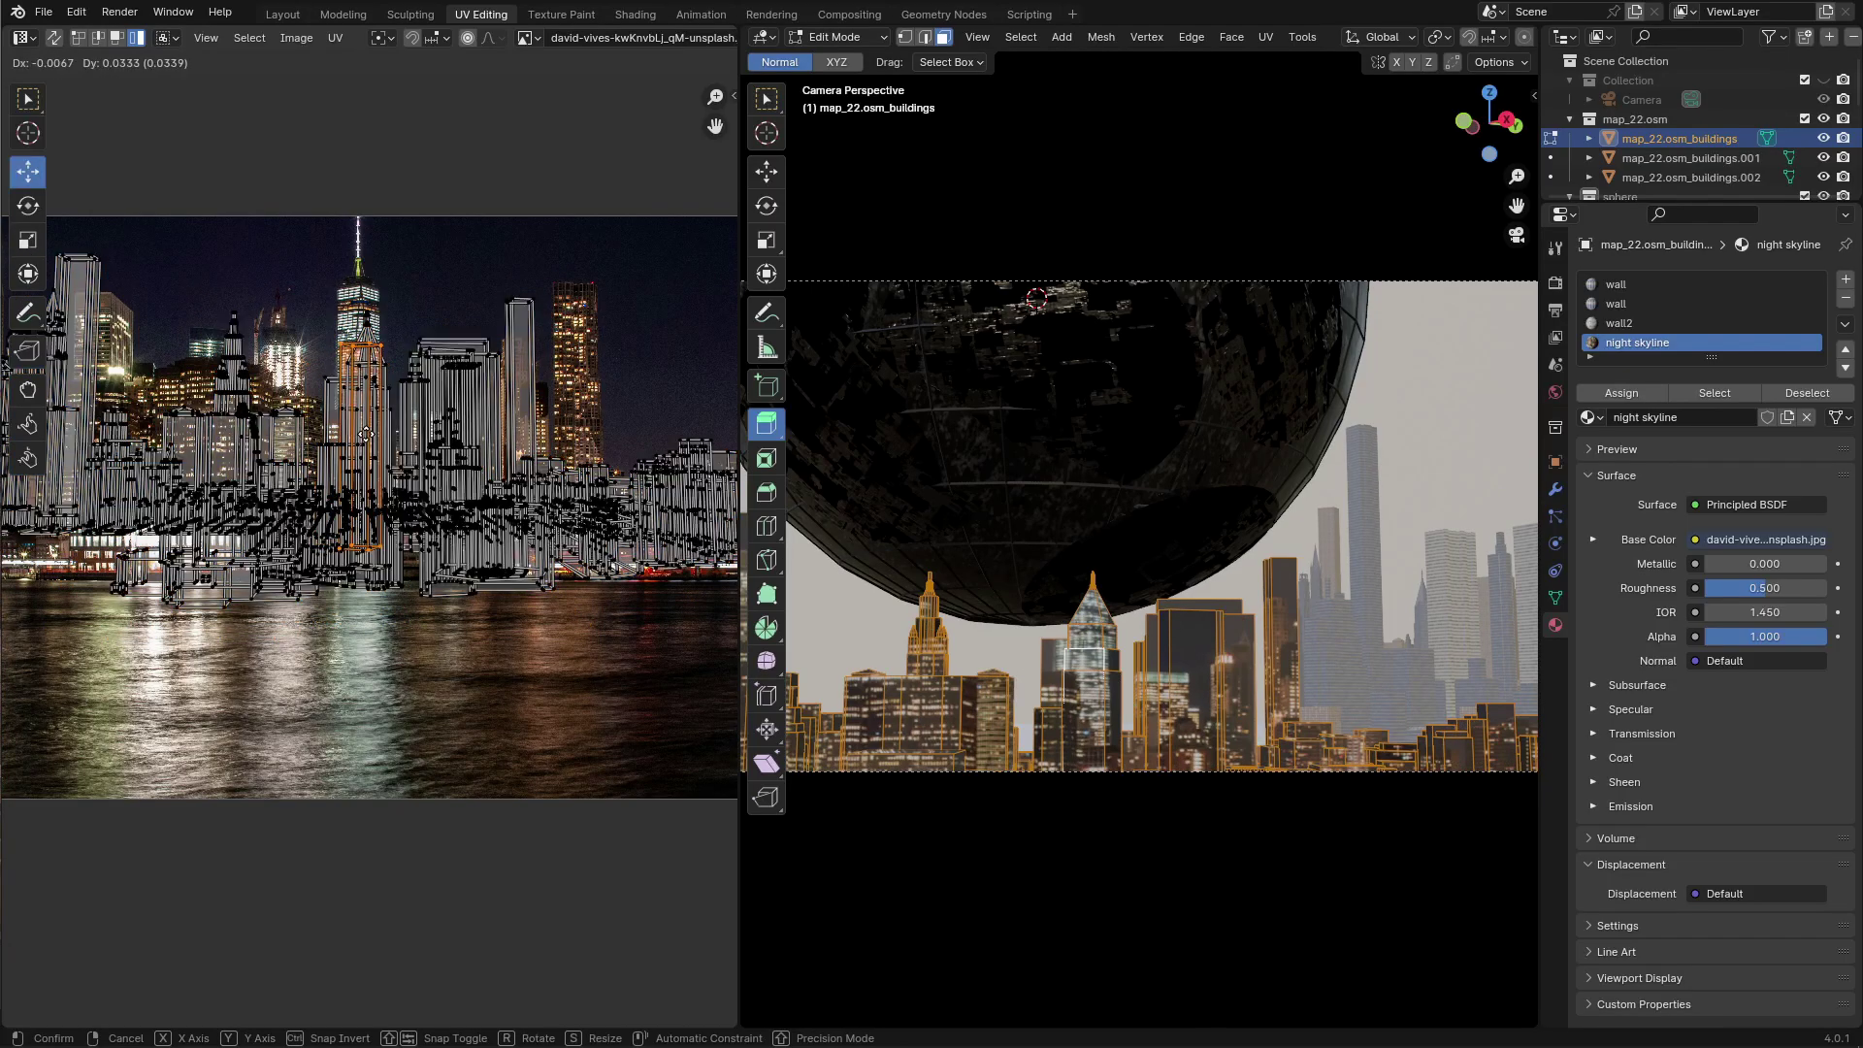
pyautogui.click(379, 468)
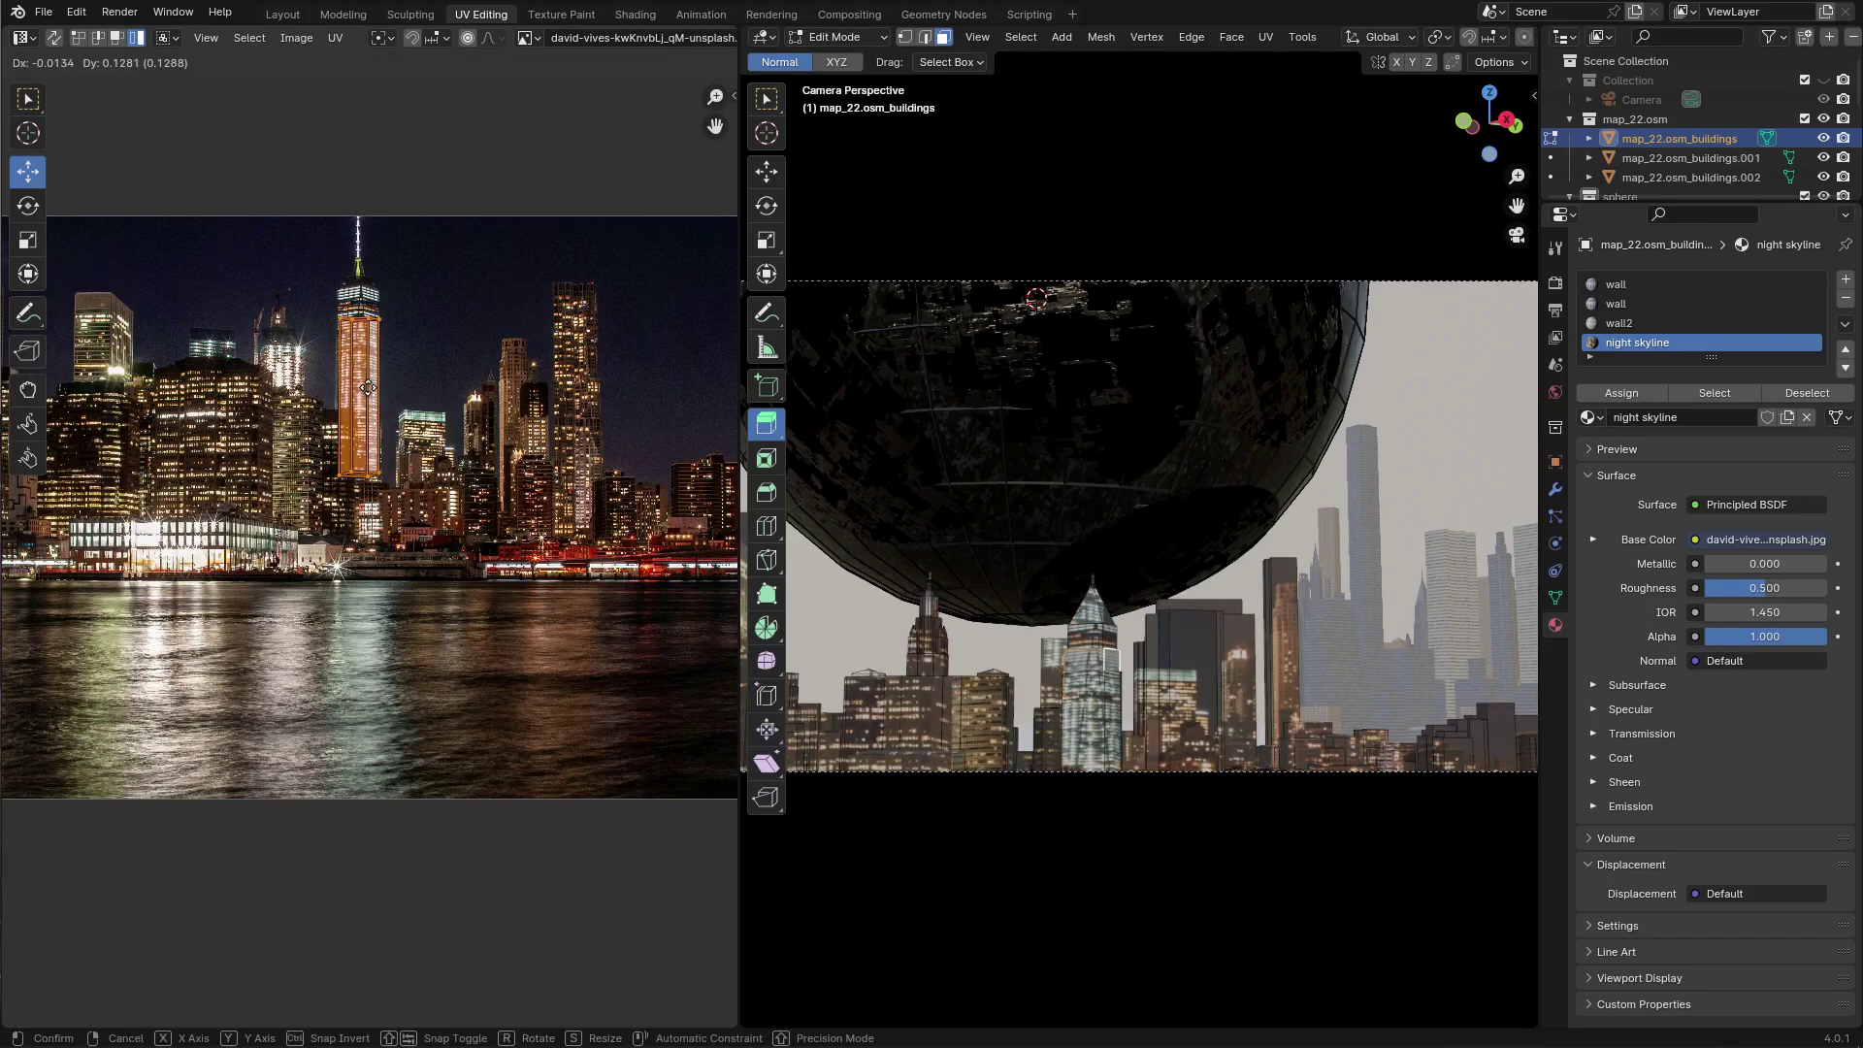
pyautogui.moveTo(475, 466); pyautogui.dragTo(478, 467)
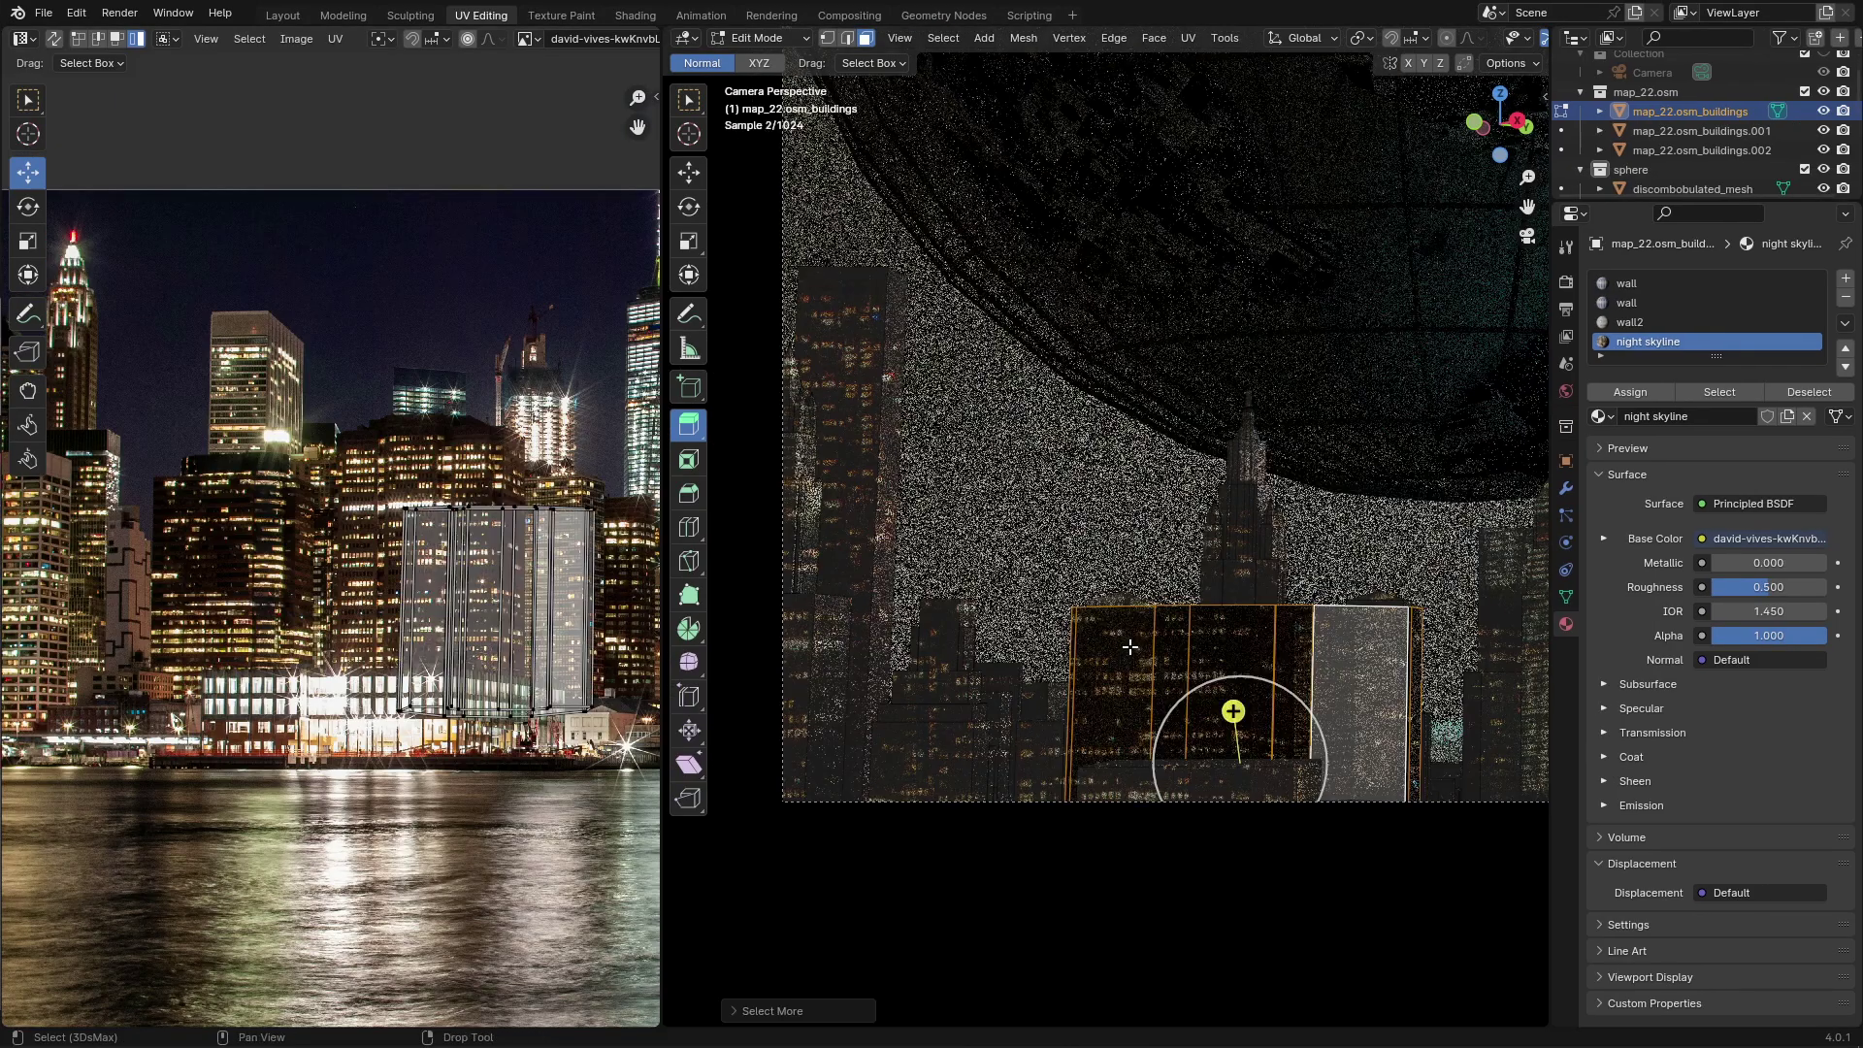
pyautogui.moveTo(495, 607); pyautogui.dragTo(440, 560)
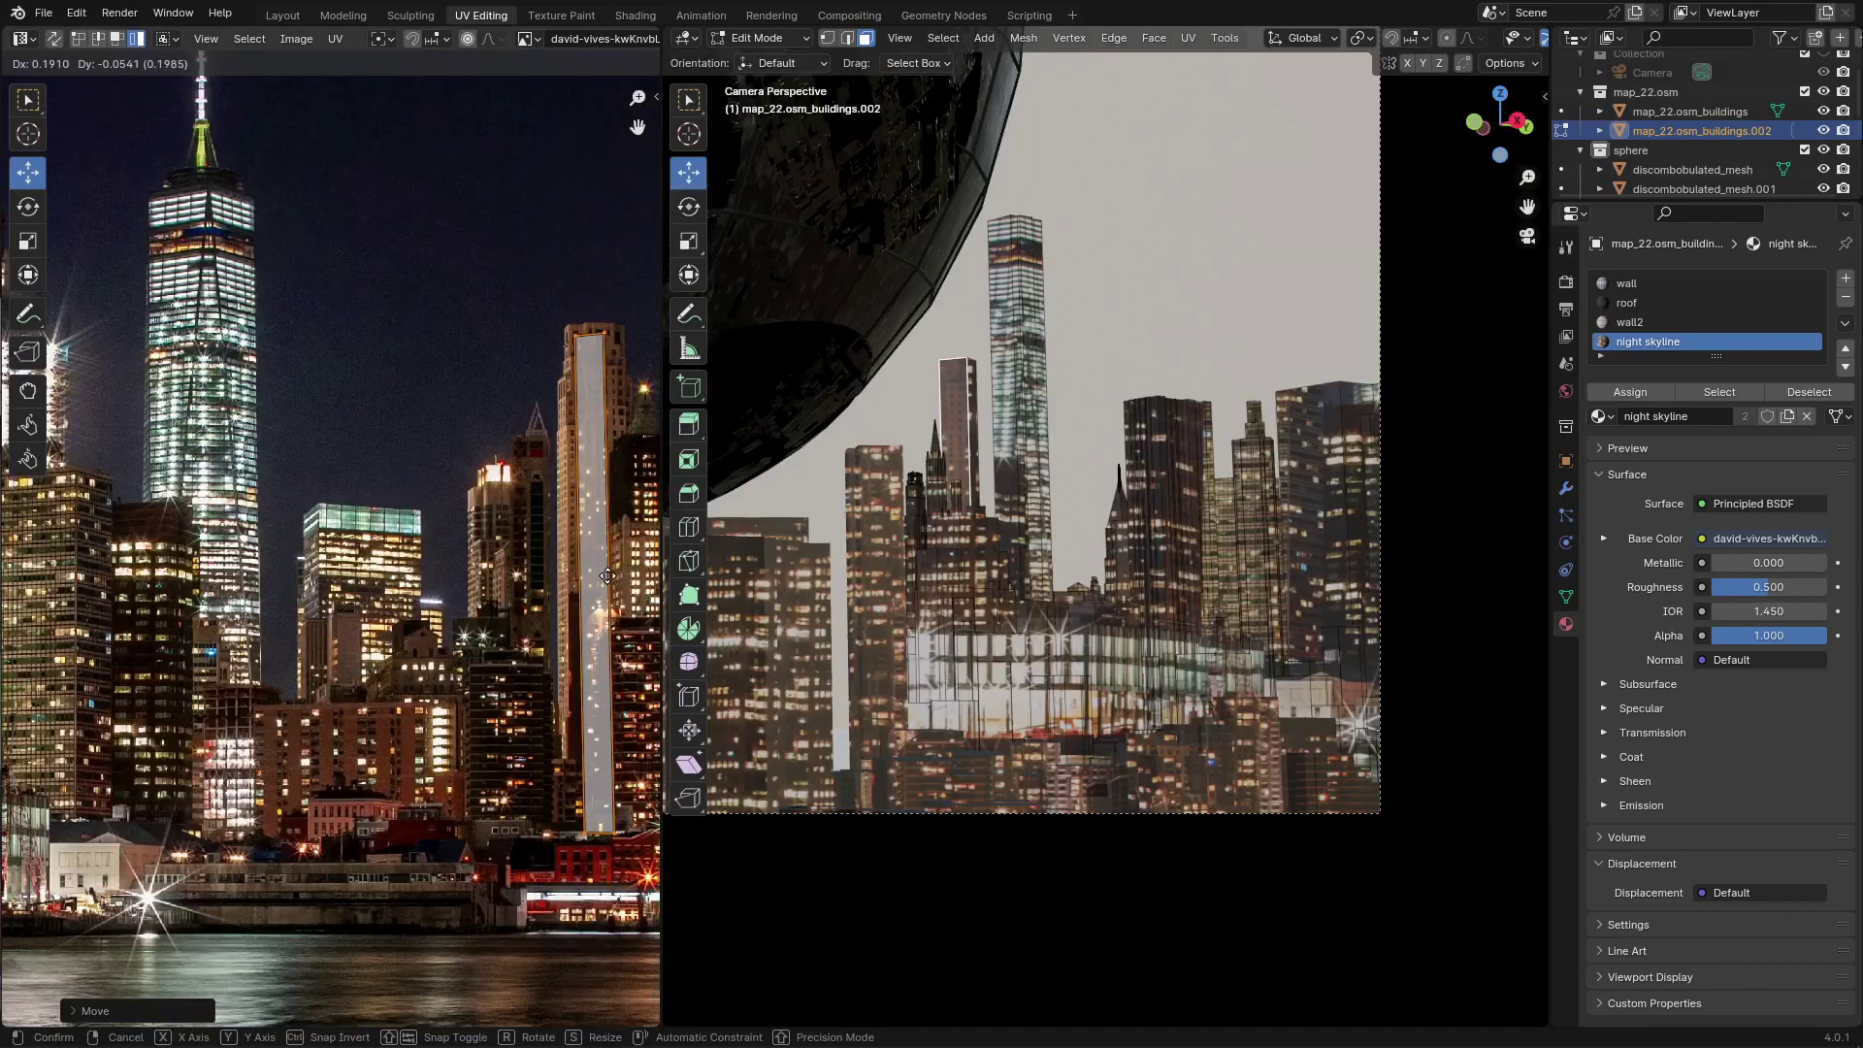
pyautogui.moveTo(594, 582); pyautogui.dragTo(604, 594)
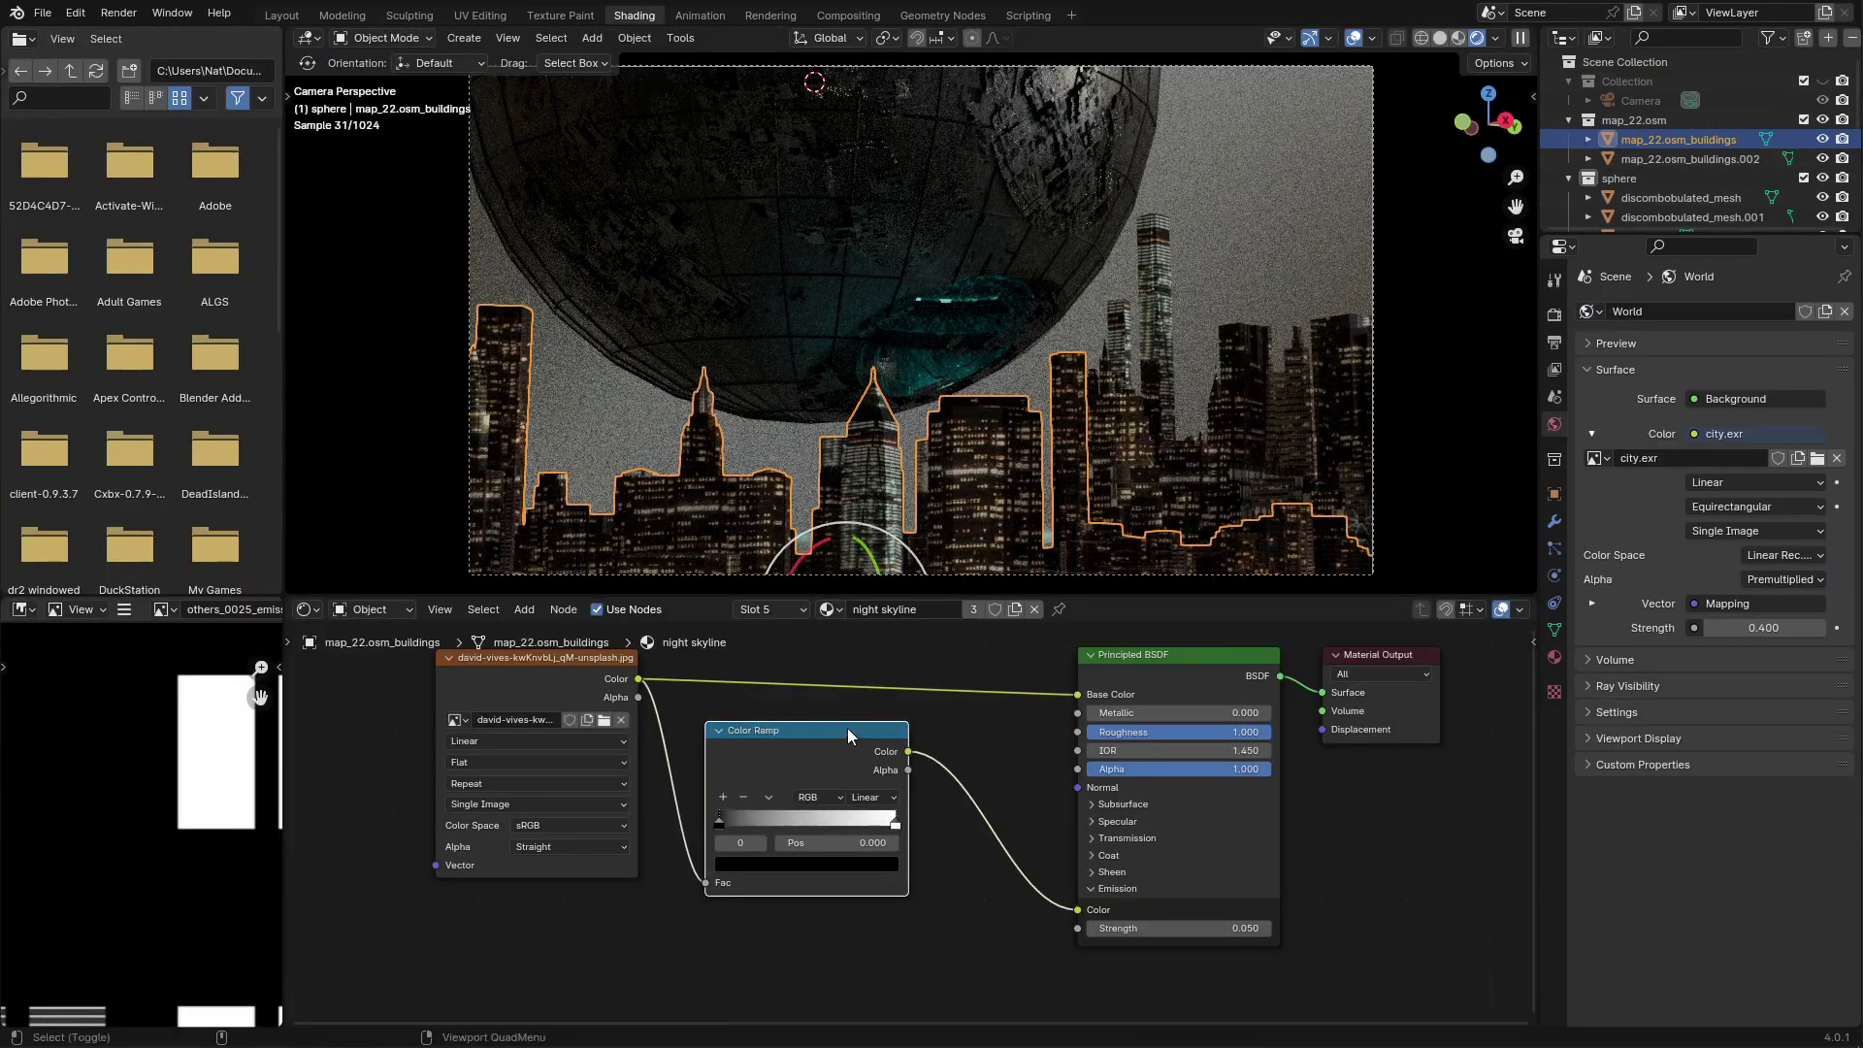
# Feed the Color Ramp (white point 0.373) into Roughness, set Add to 0.060, and load night.exr as world
pyautogui.moveTo(908, 752); pyautogui.dragTo(1077, 731)
pyautogui.moveTo(895, 822); pyautogui.dragTo(784, 822)
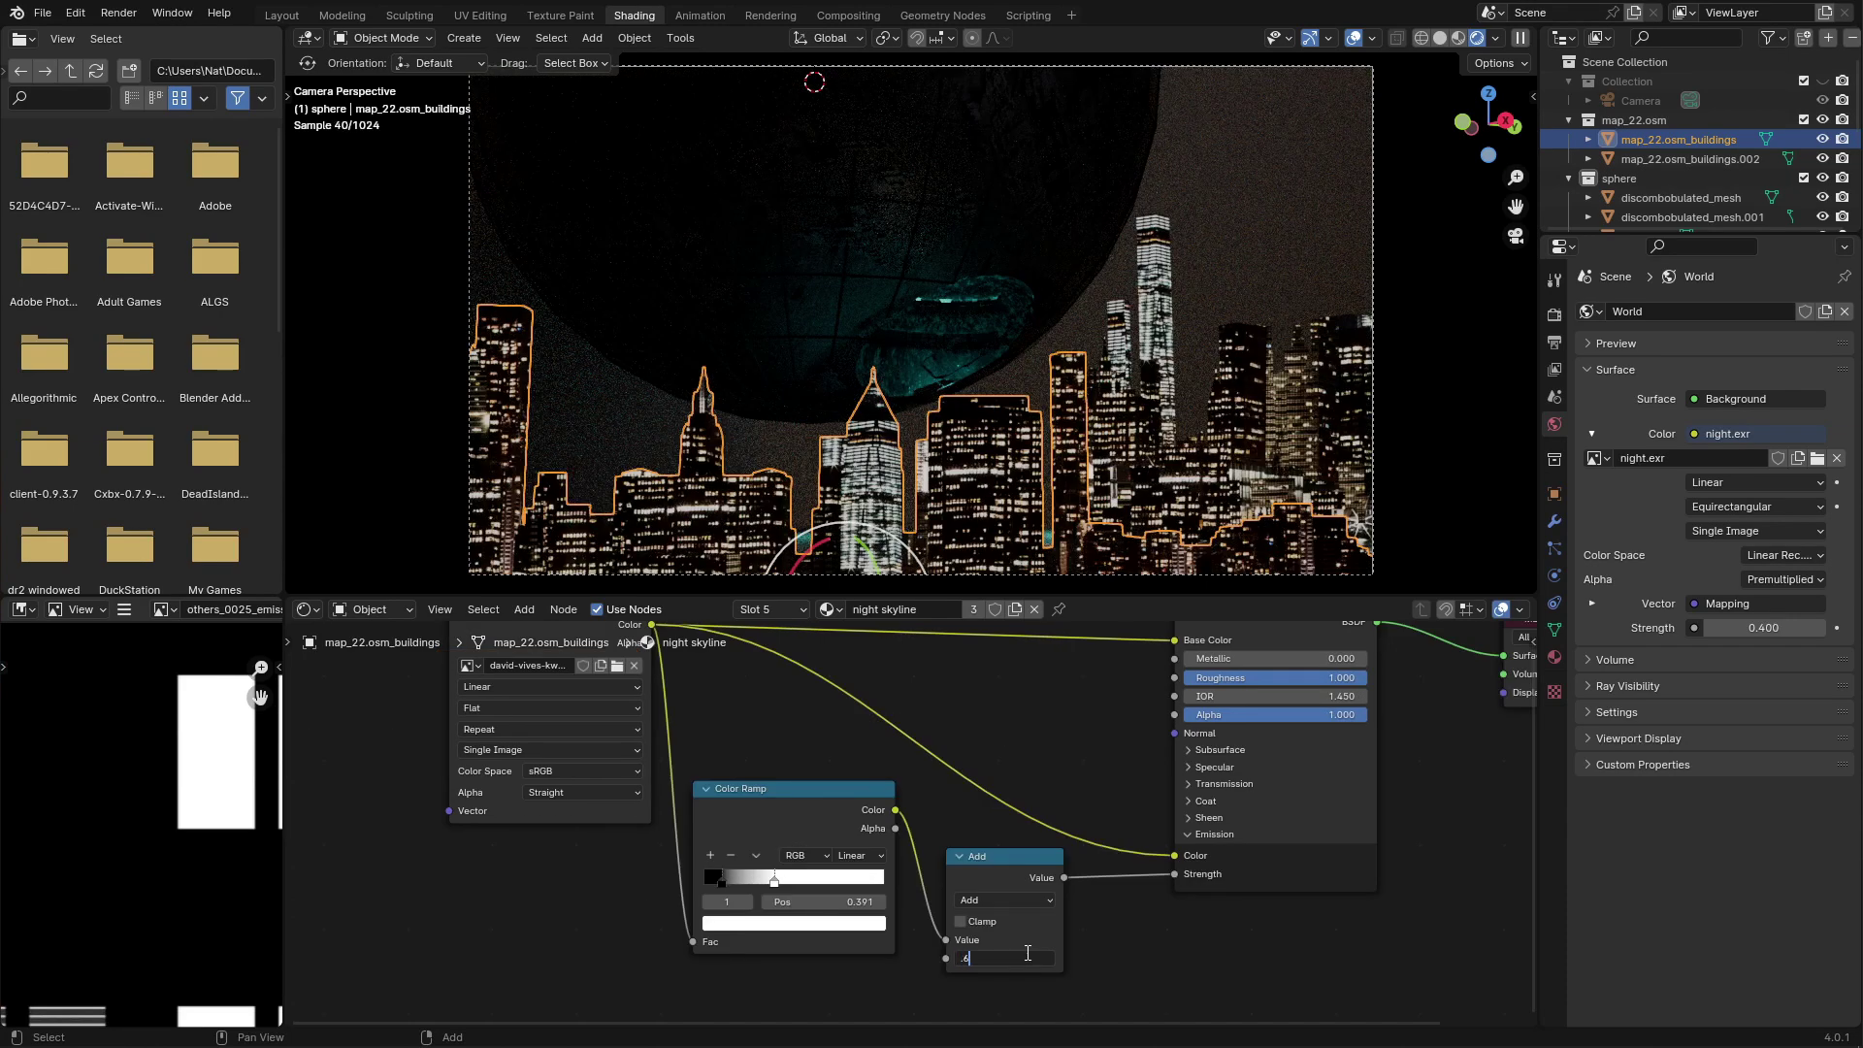
pyautogui.press('Return')
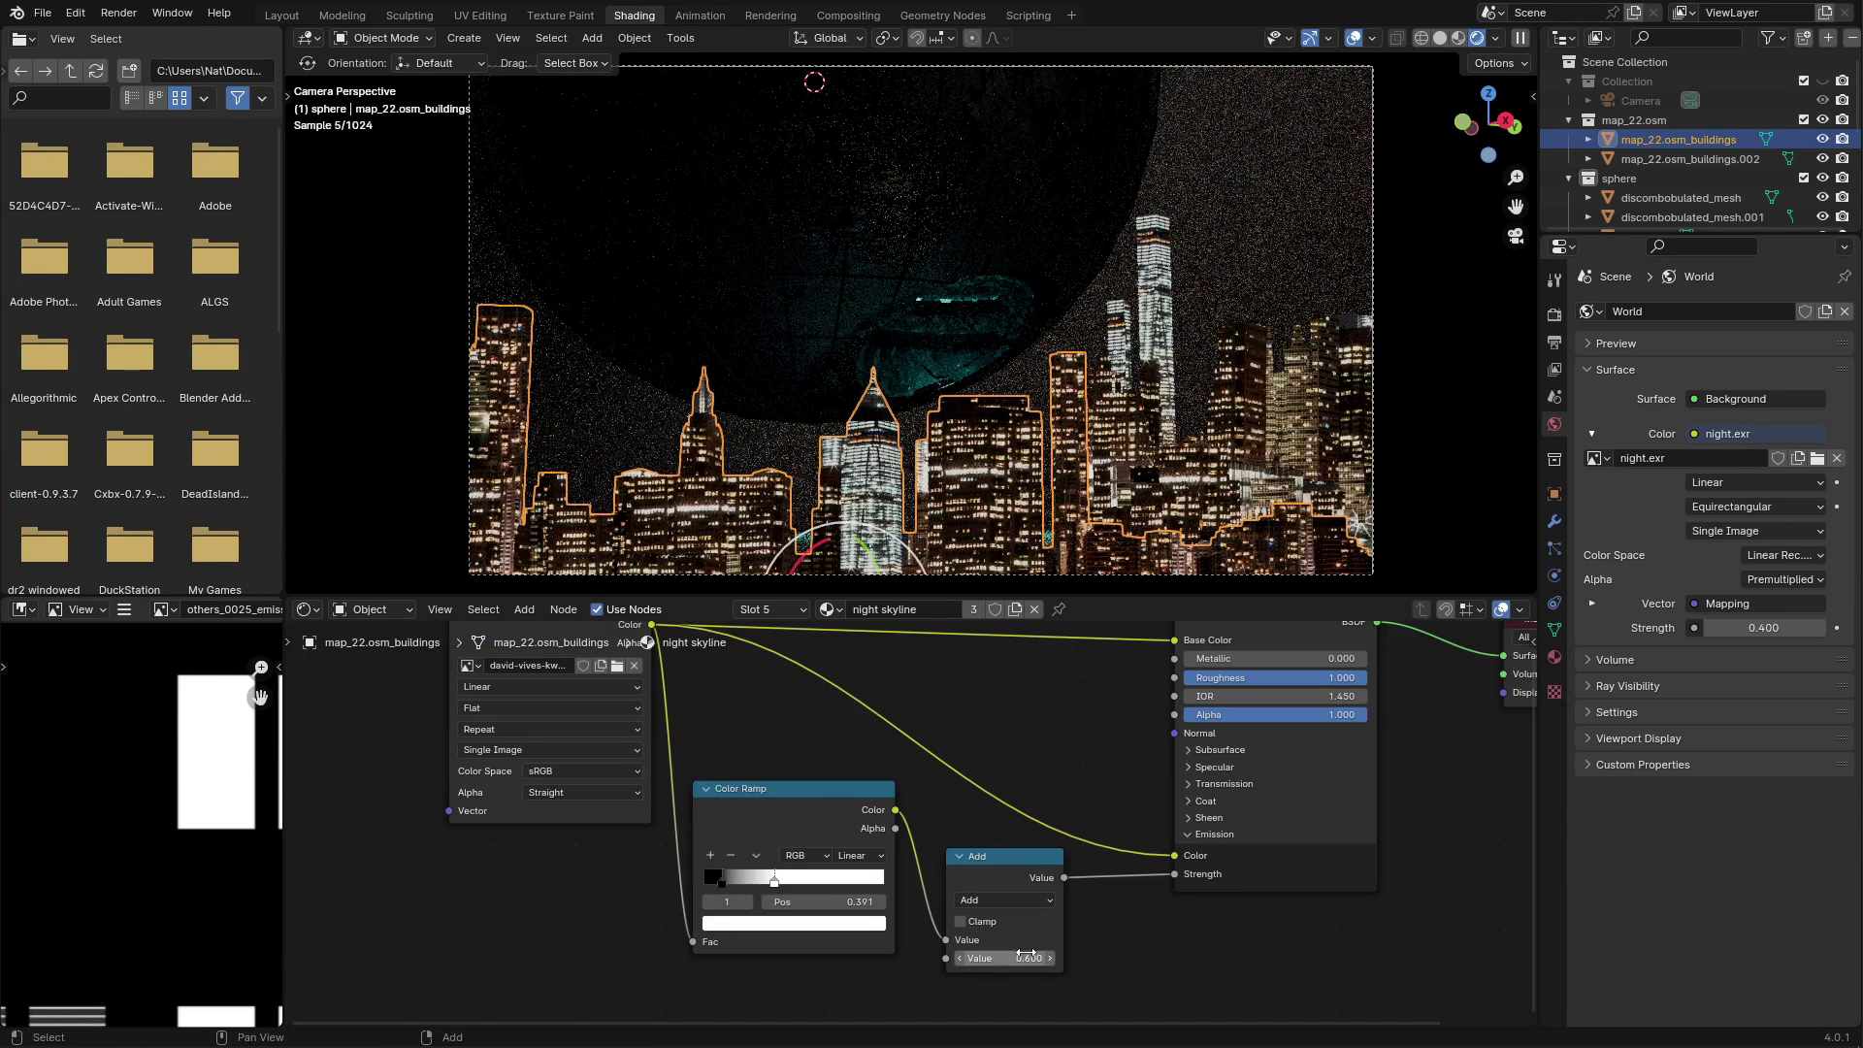
pyautogui.write('6')
pyautogui.press('Return')
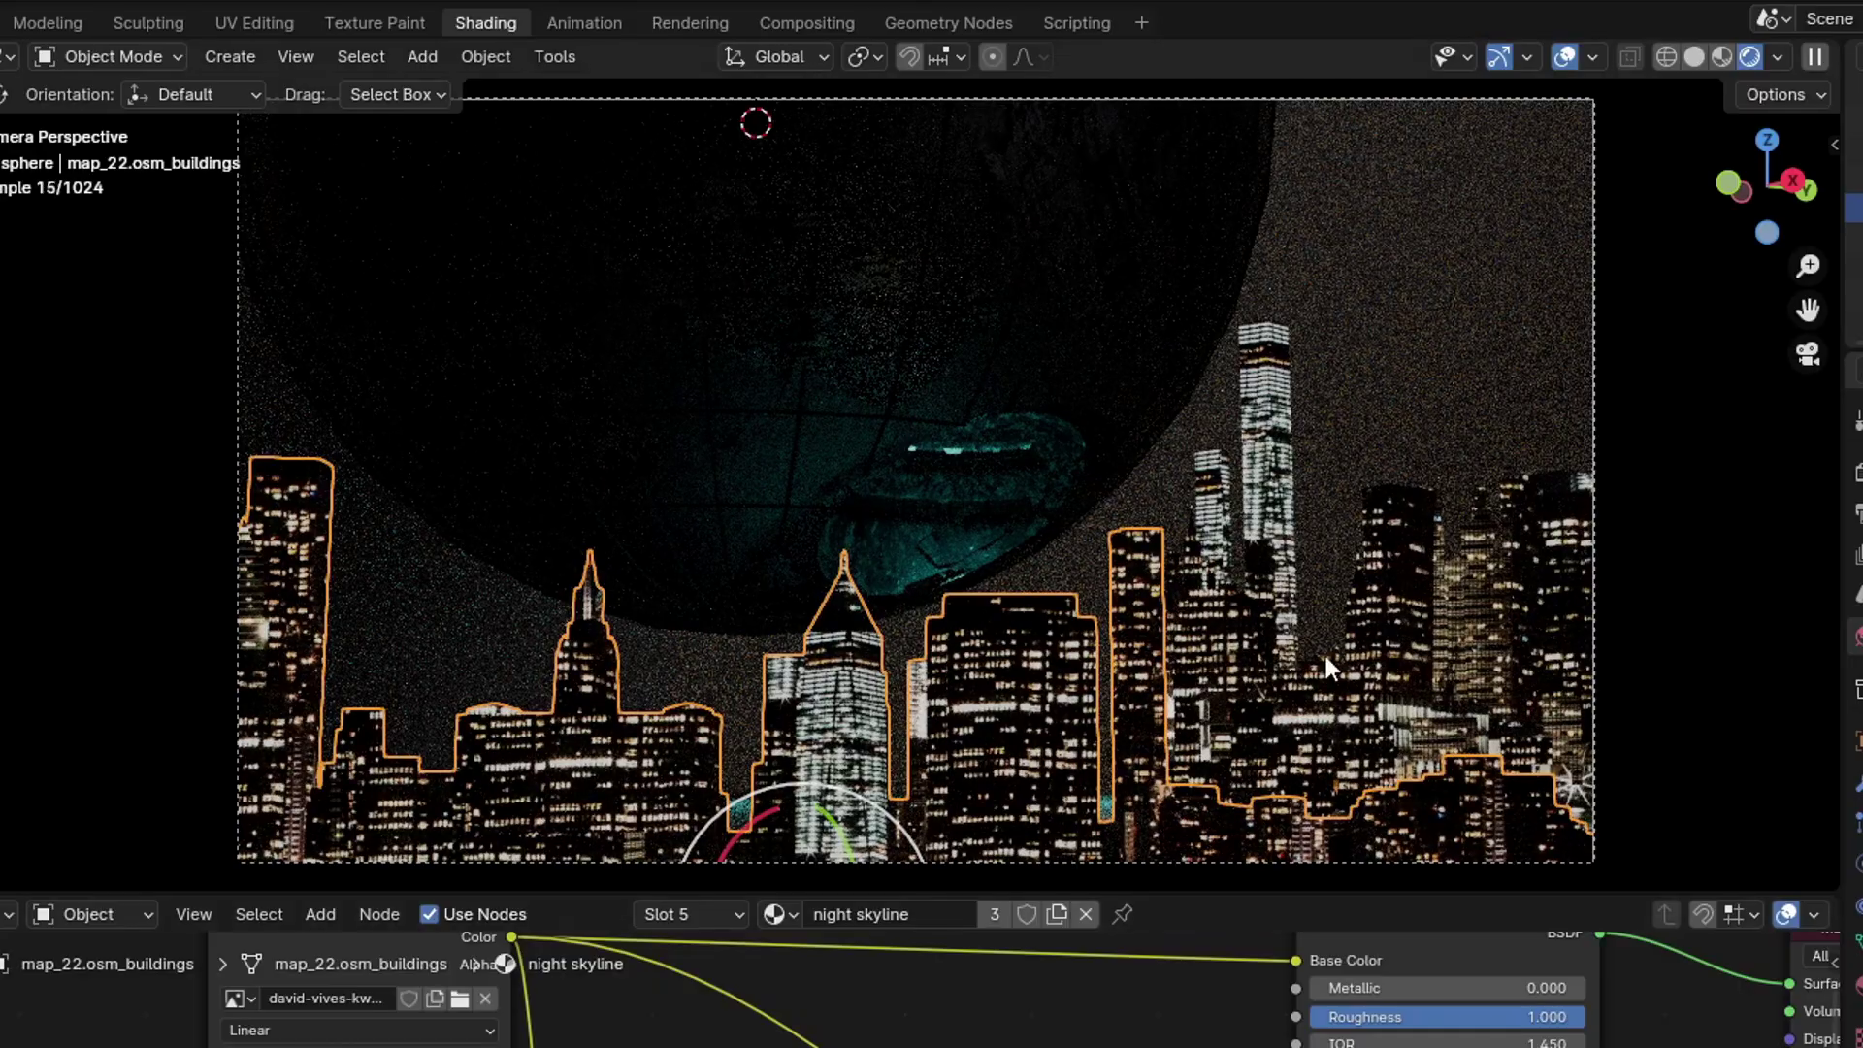
pyautogui.click(1489, 465)
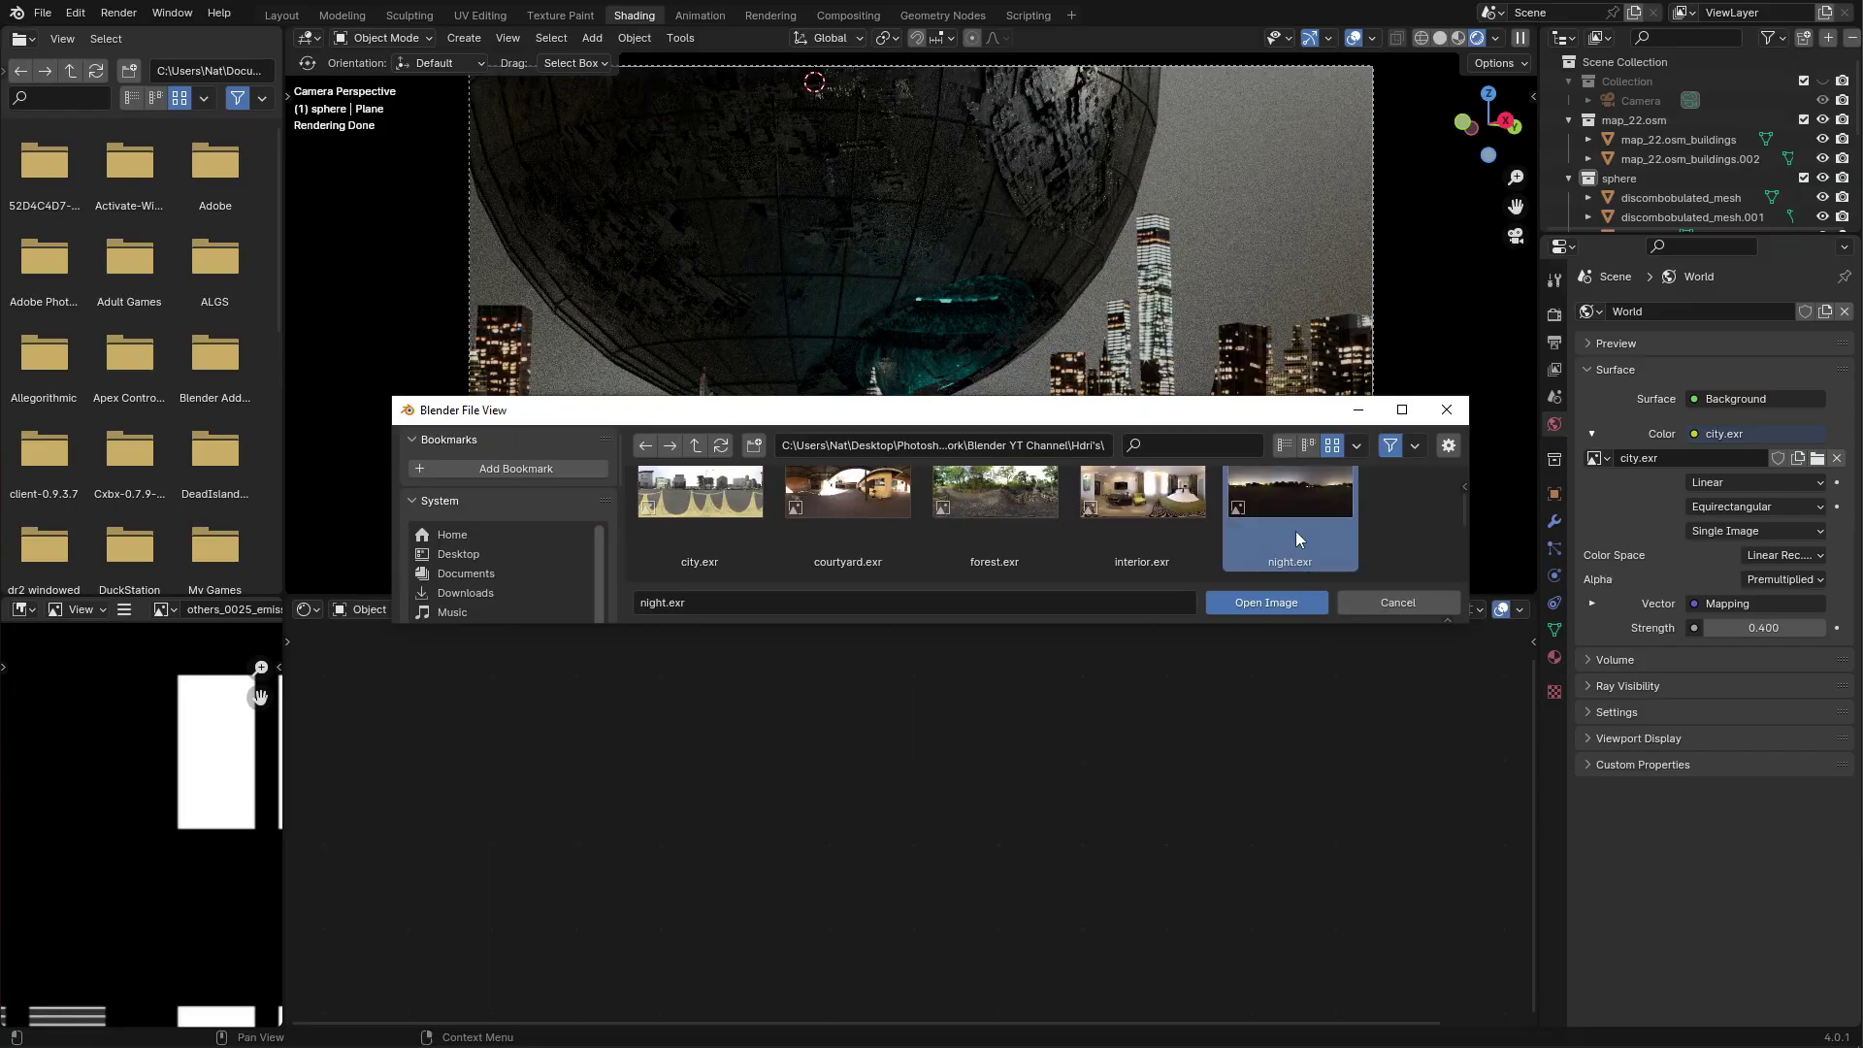
pyautogui.click(1502, 923)
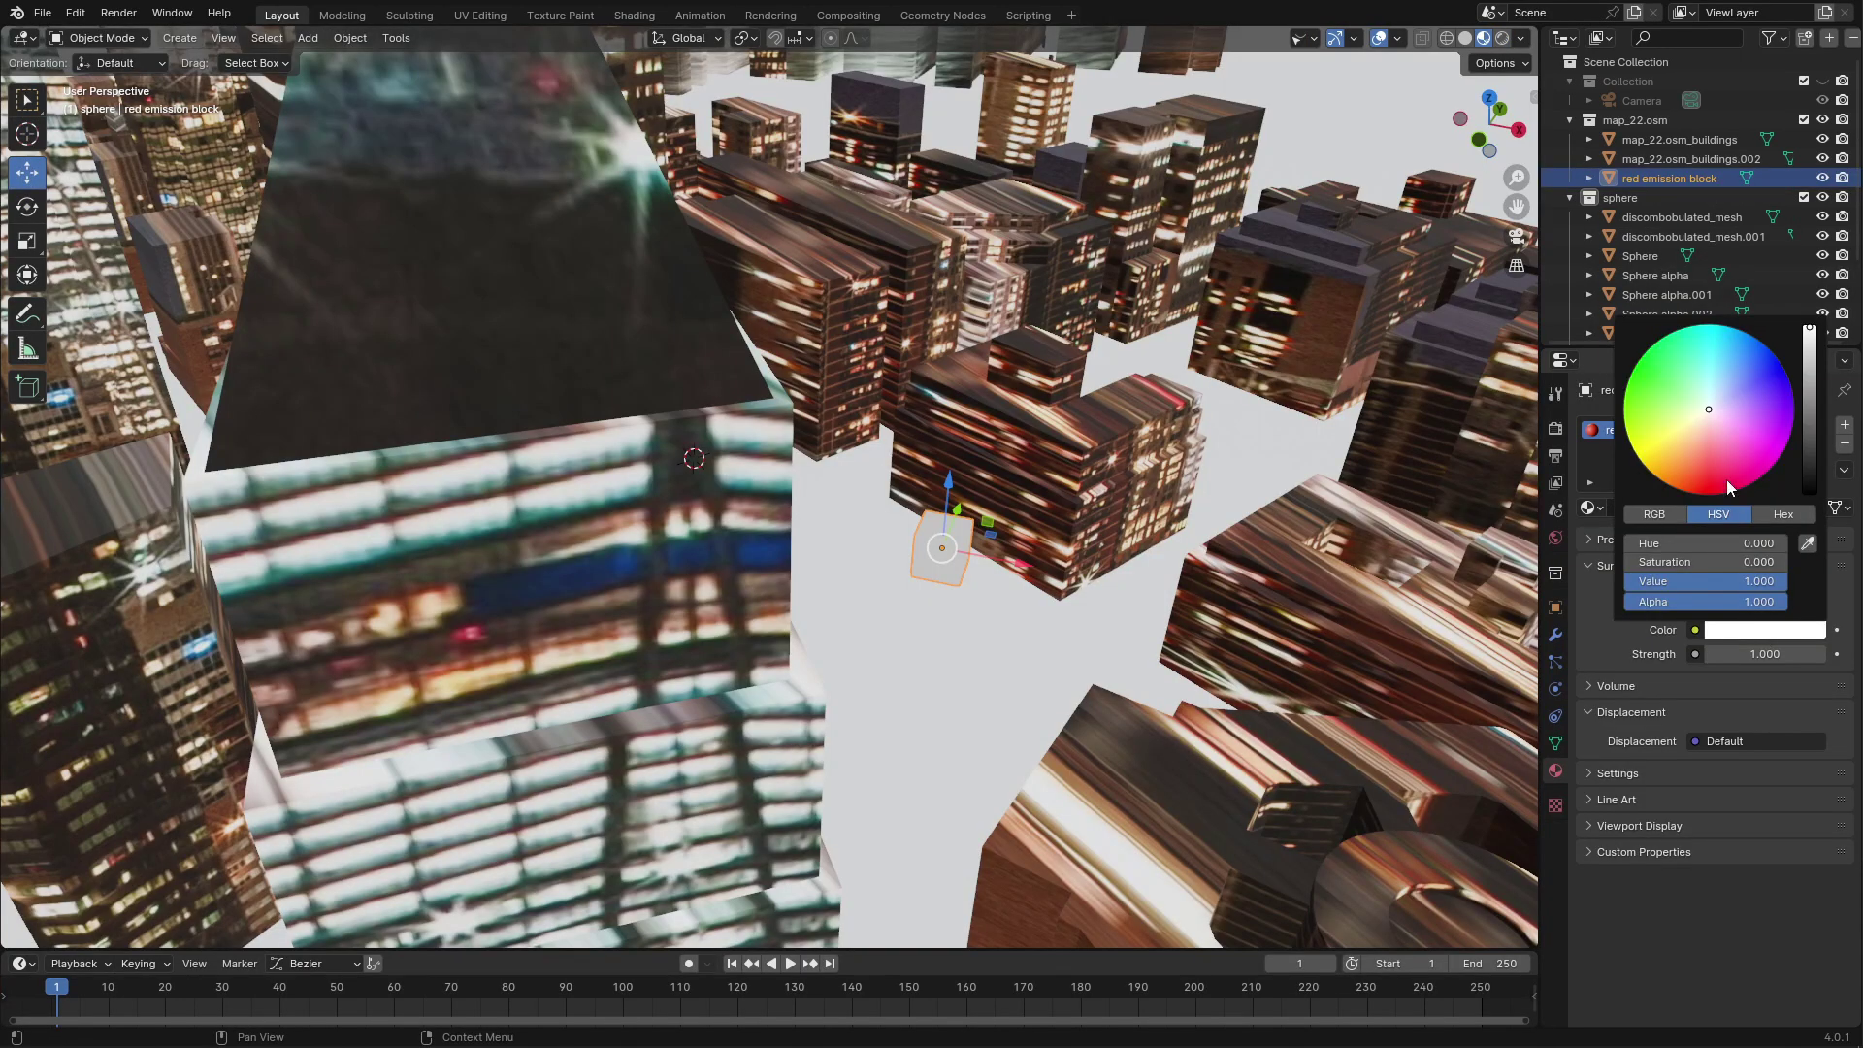
# Make the emission block red and bevel its edges in Edit Mode
pyautogui.moveTo(1669, 561); pyautogui.dragTo(1775, 561)
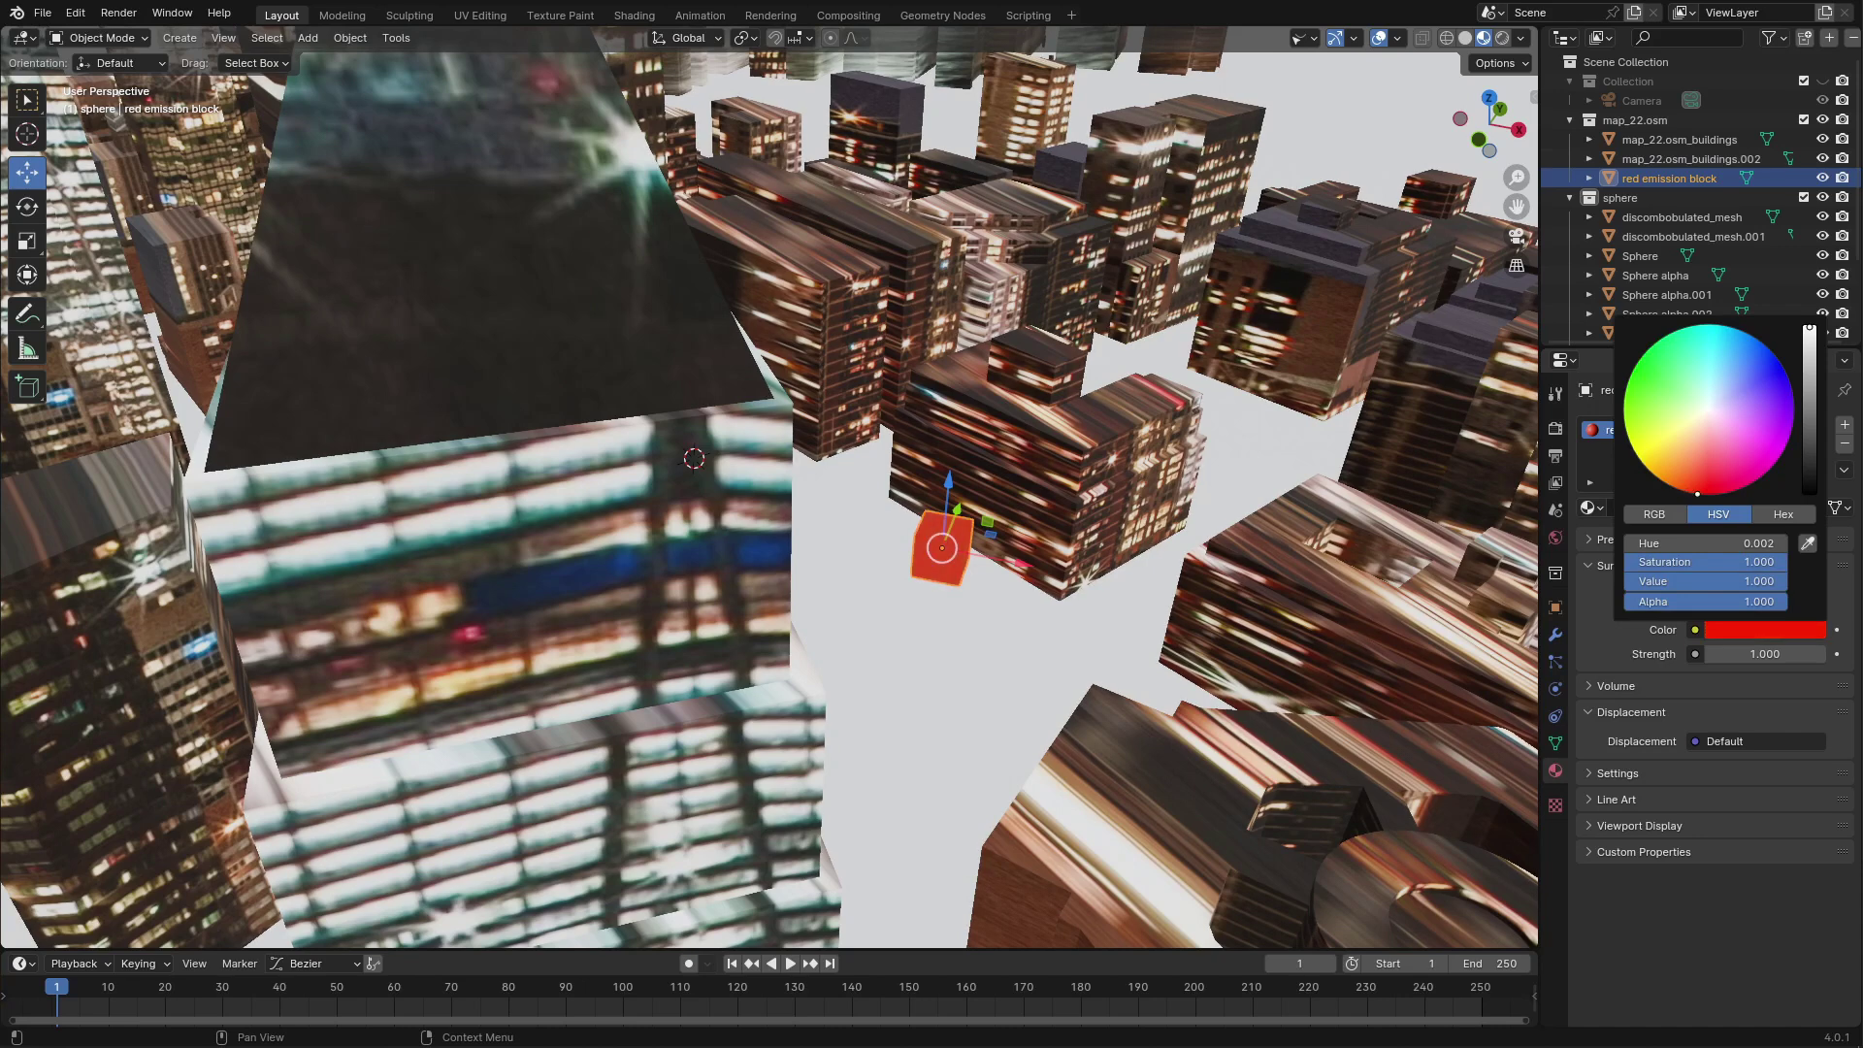
pyautogui.press('Tab')
pyautogui.press('KP_Decimal')
pyautogui.hotkey('ctrl', 'b')
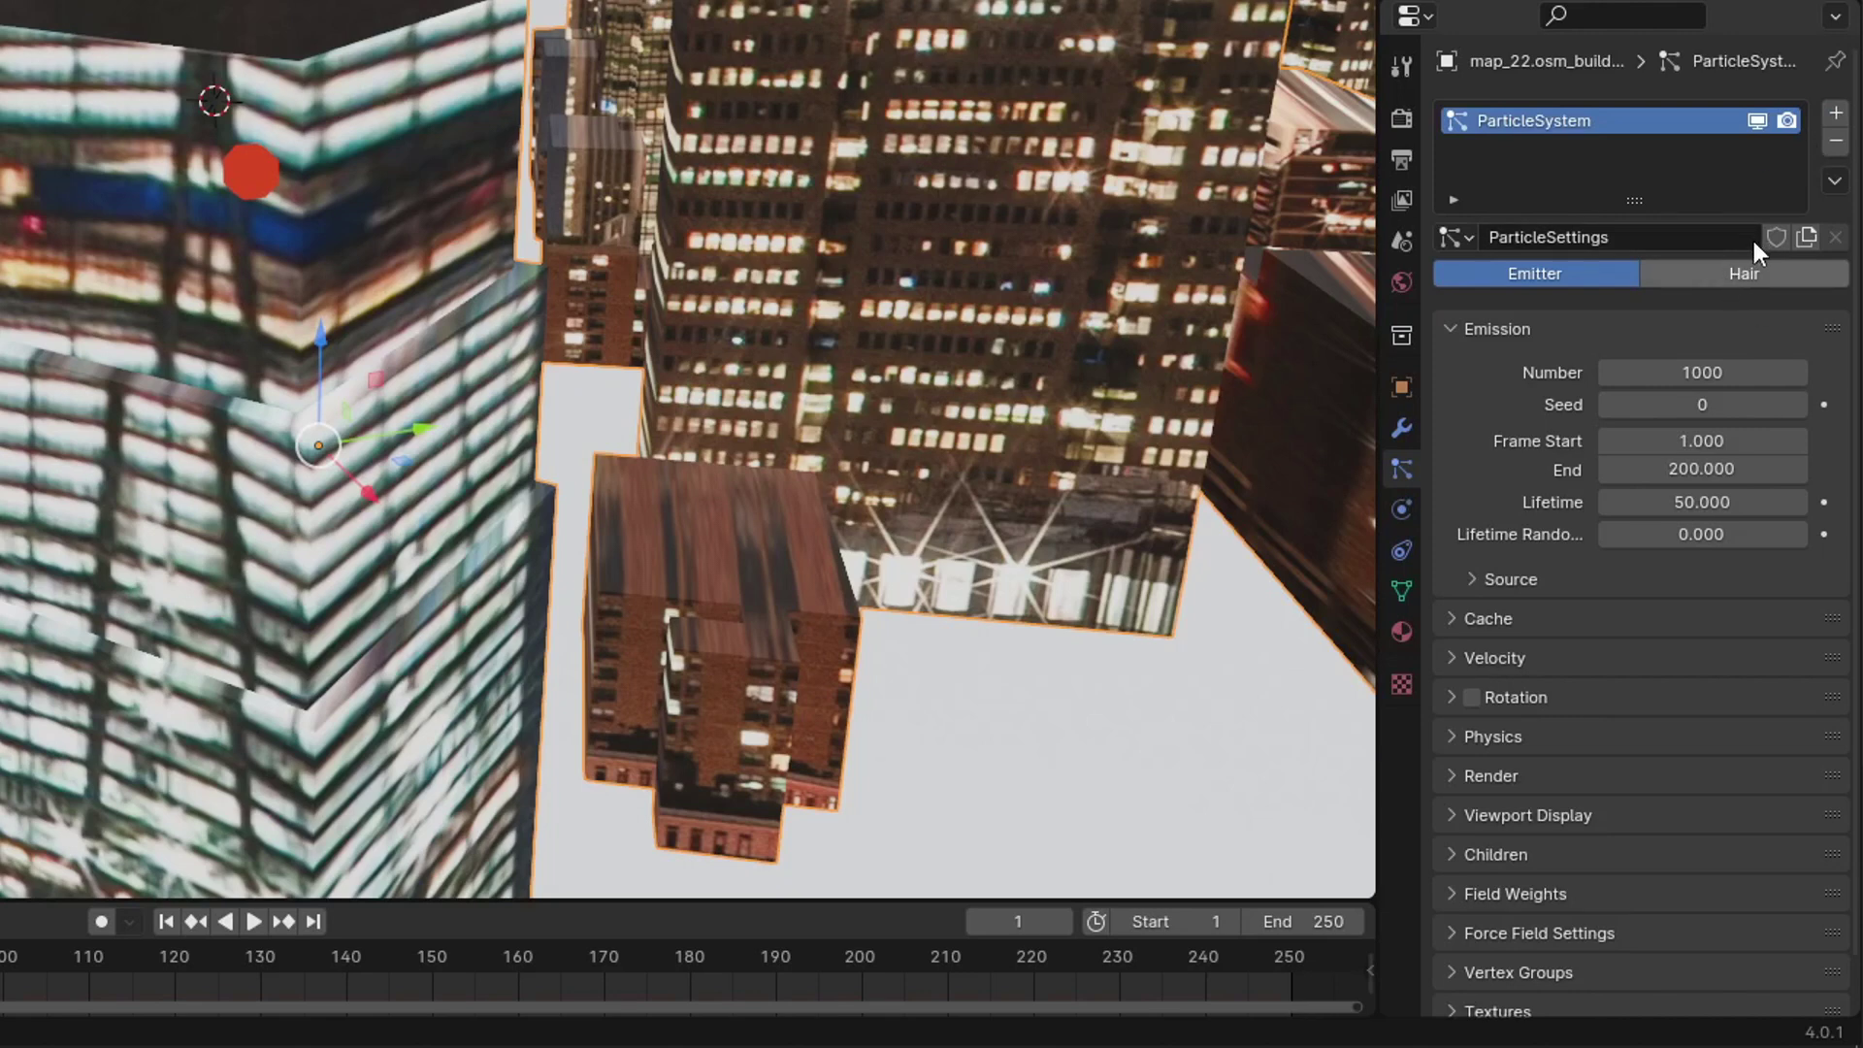
# Switch the particle system to Hair, rendering the red emission block as the instance object
pyautogui.click(1737, 271)
pyautogui.scroll(-3, 1668, 485)
pyautogui.click(1490, 505)
pyautogui.click(1703, 548)
pyautogui.click(1657, 650)
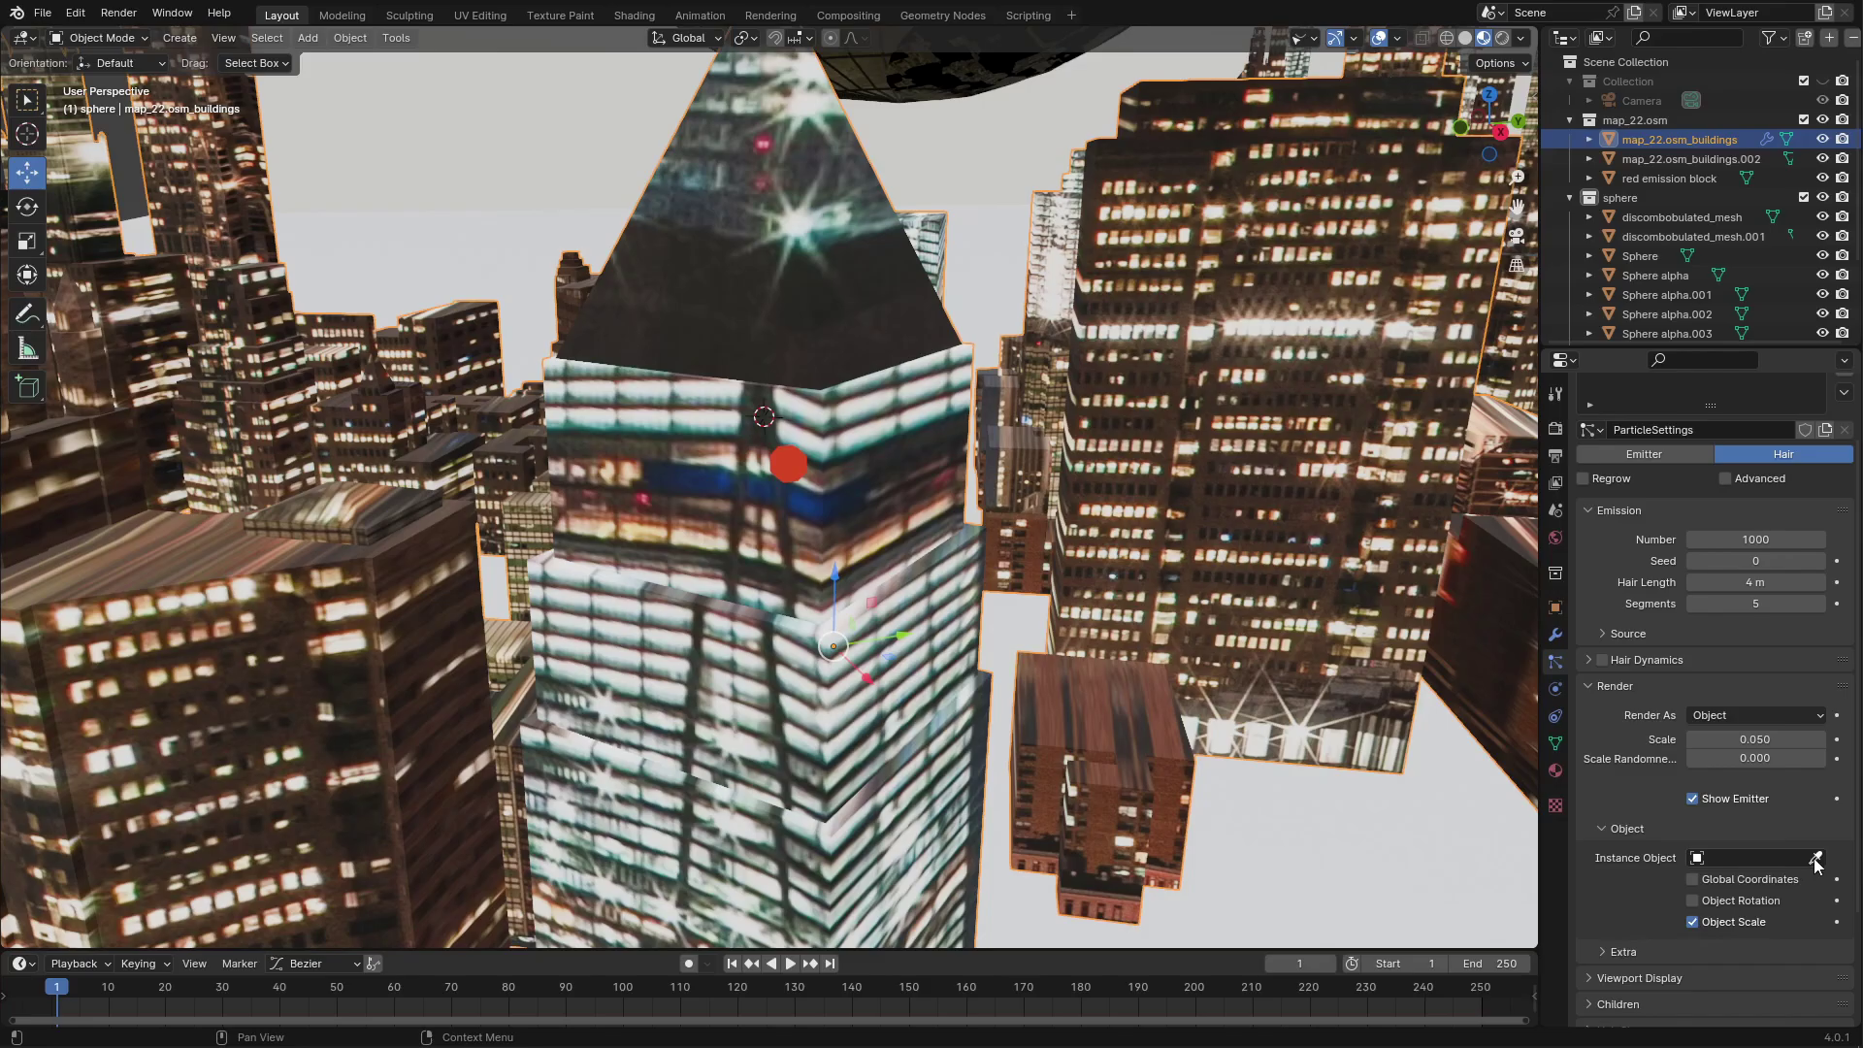
pyautogui.click(1791, 763)
pyautogui.click(259, 184)
# Set the hair particles to emit from vertices instead of faces
pyautogui.scroll(2, 1708, 679)
pyautogui.click(1627, 710)
pyautogui.click(1733, 740)
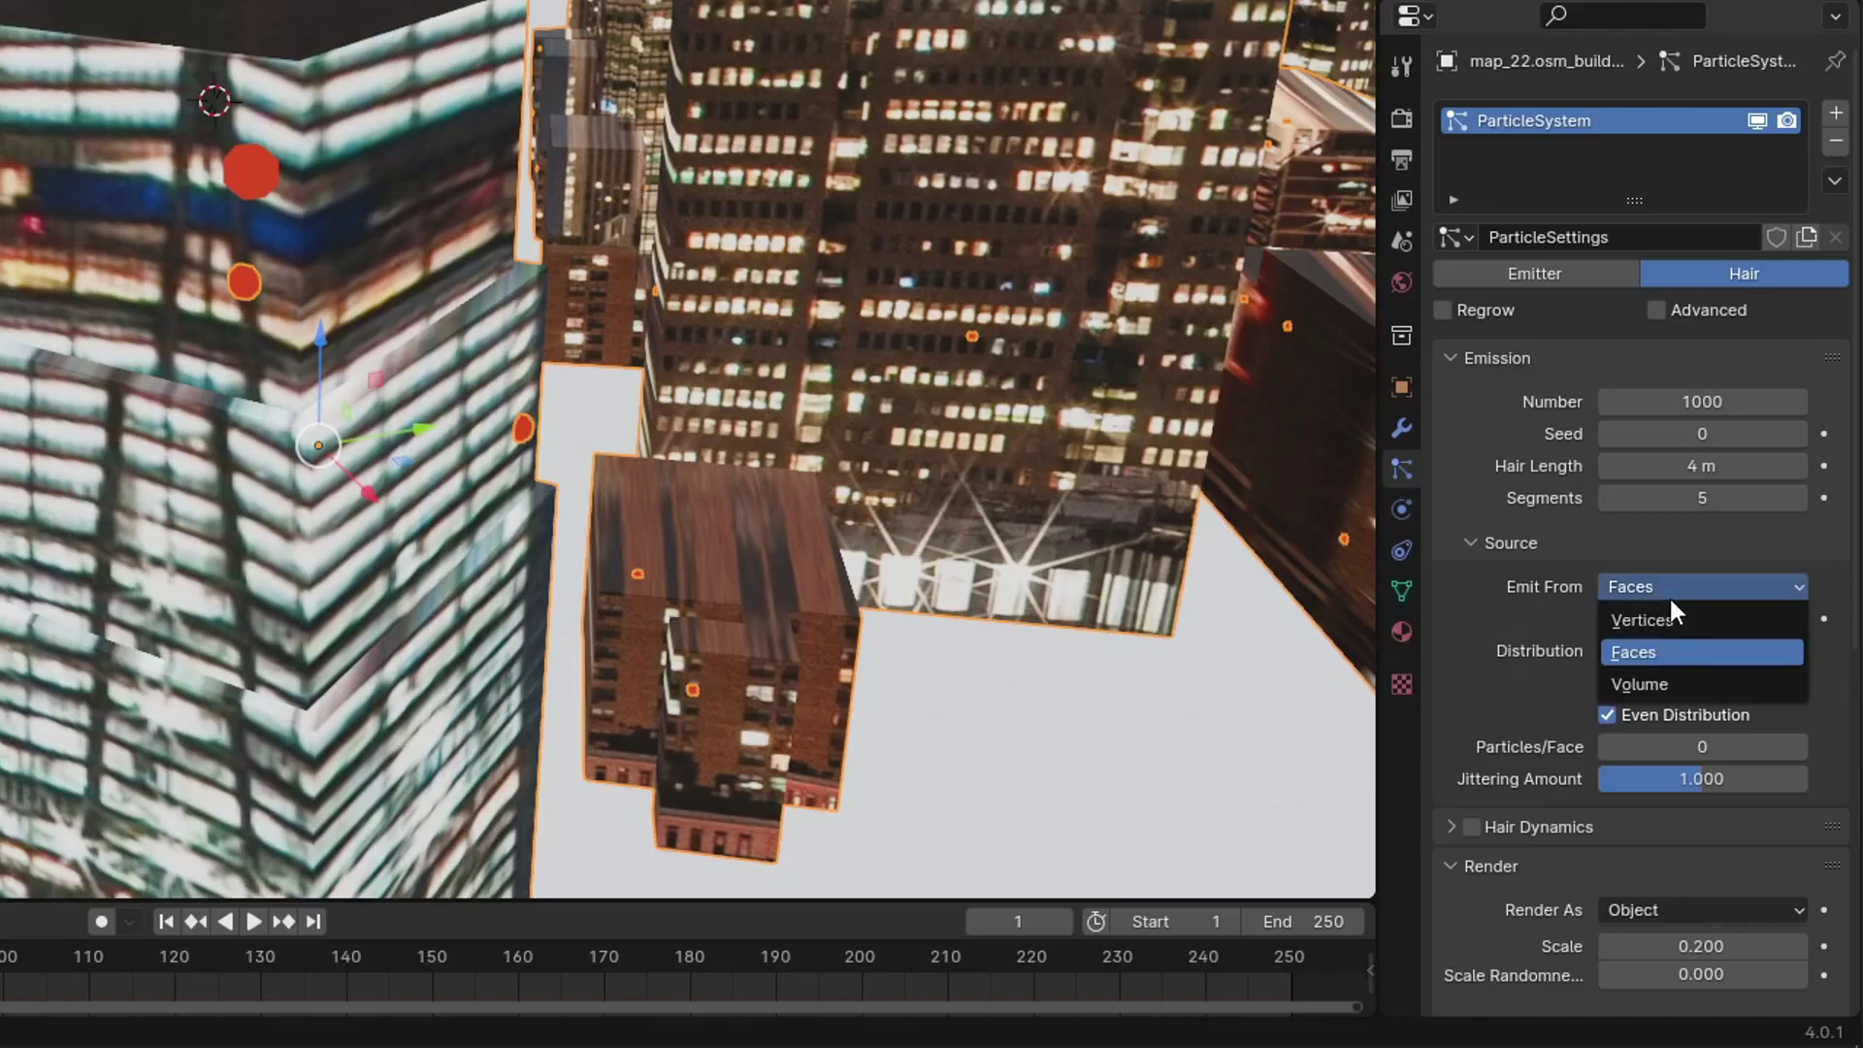
pyautogui.click(1733, 760)
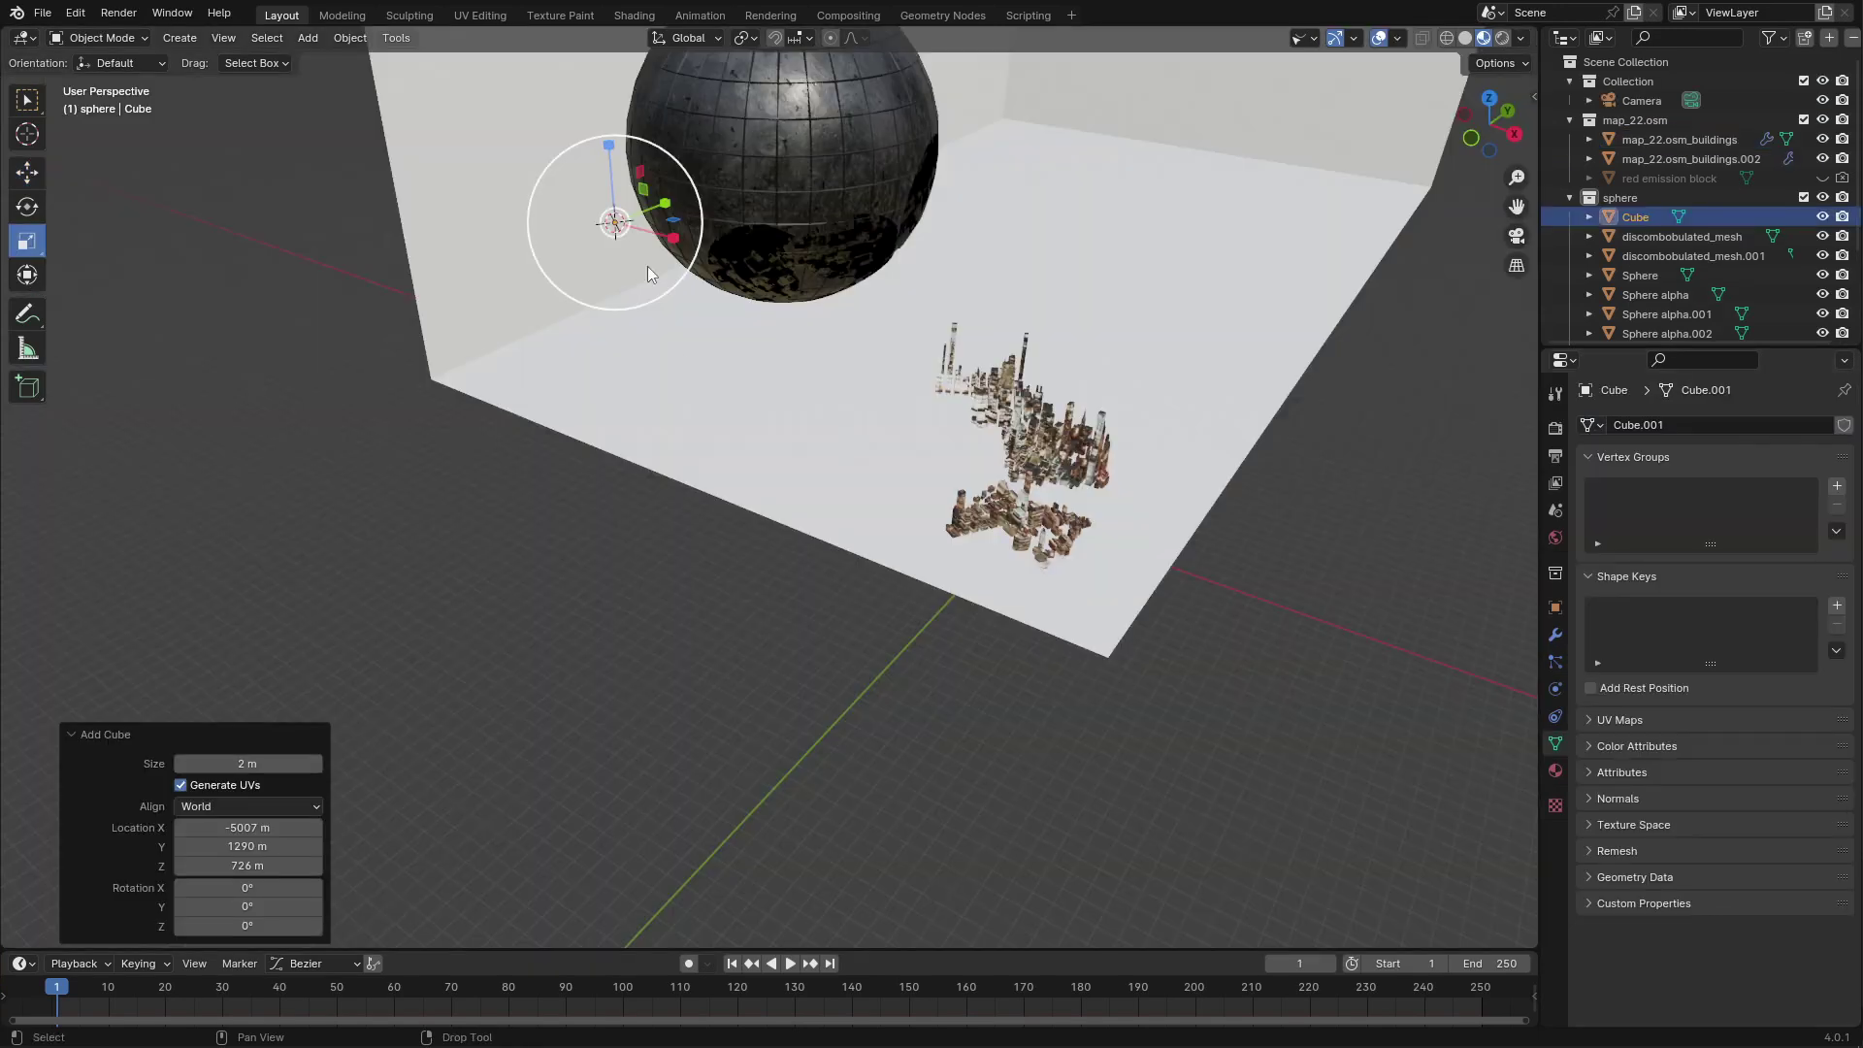
# Scale the new cube up around the scene and move it into the top Collection
pyautogui.moveTo(649, 274); pyautogui.dragTo(638, 270)
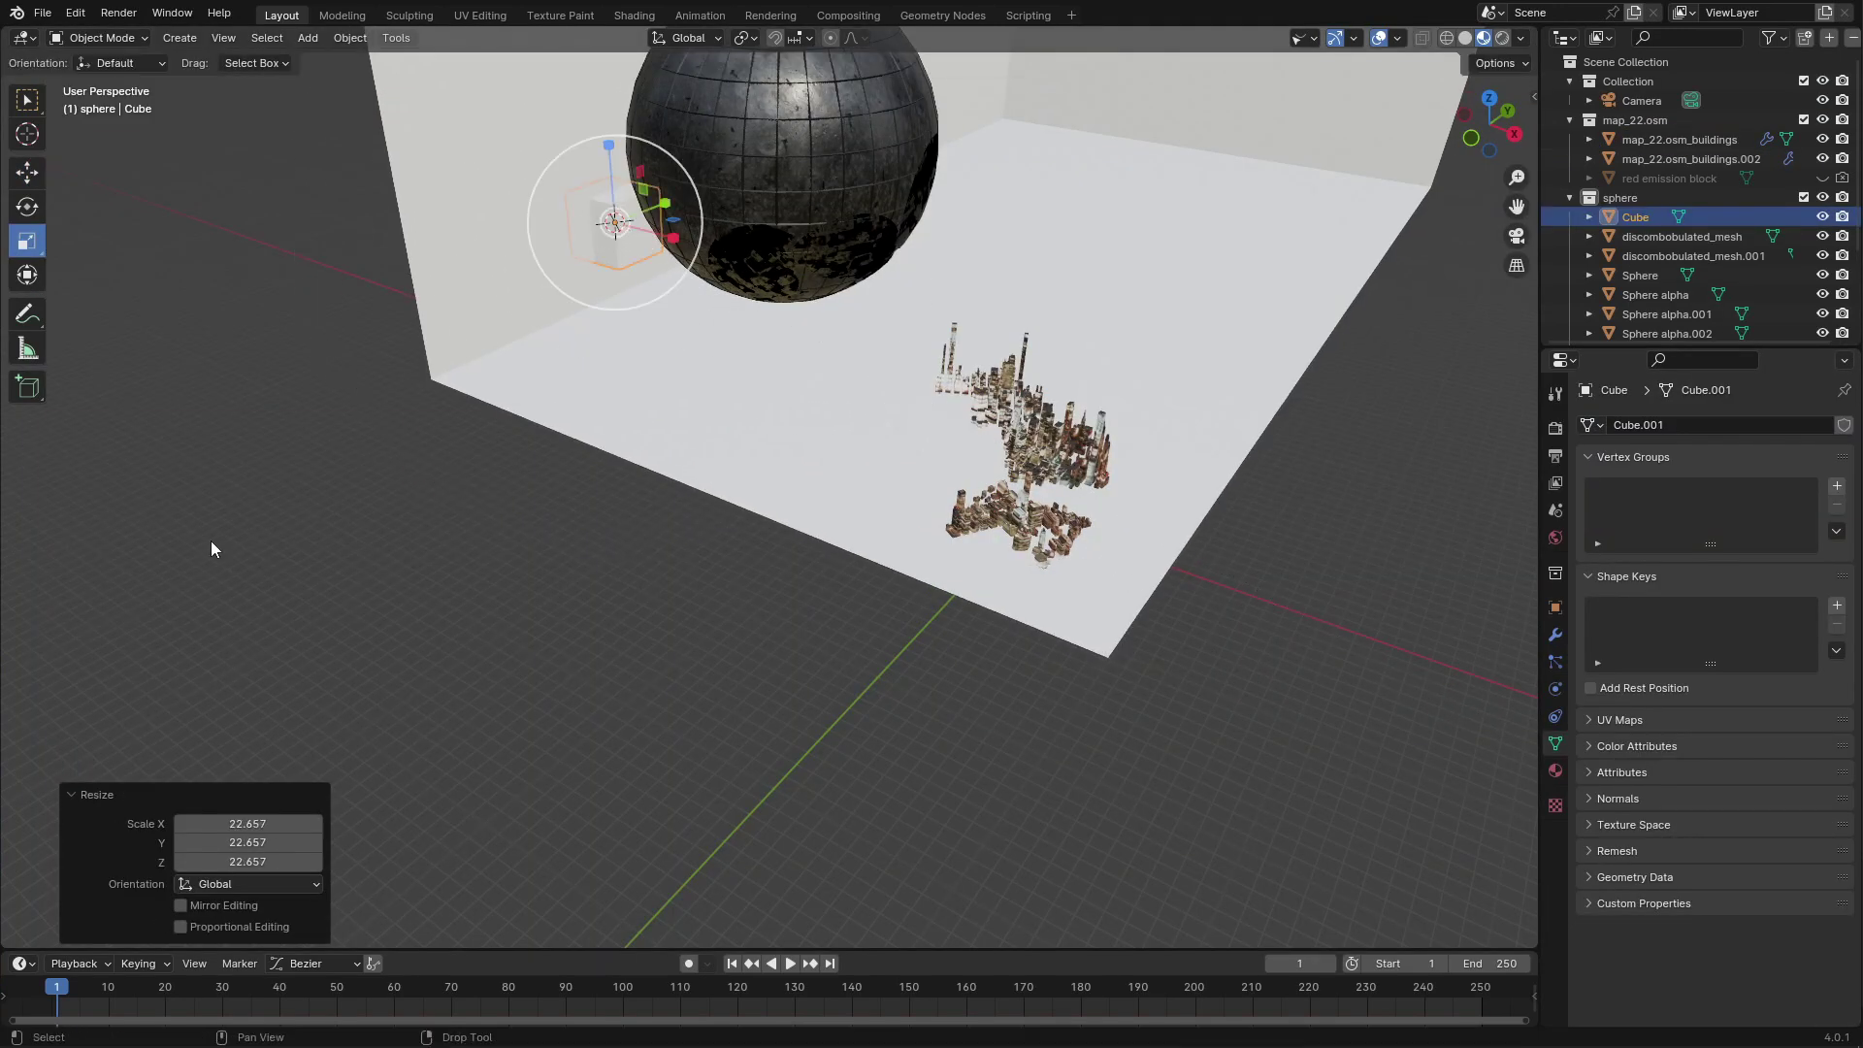
pyautogui.moveTo(595, 297); pyautogui.dragTo(1282, 648)
pyautogui.moveTo(691, 330); pyautogui.dragTo(820, 383)
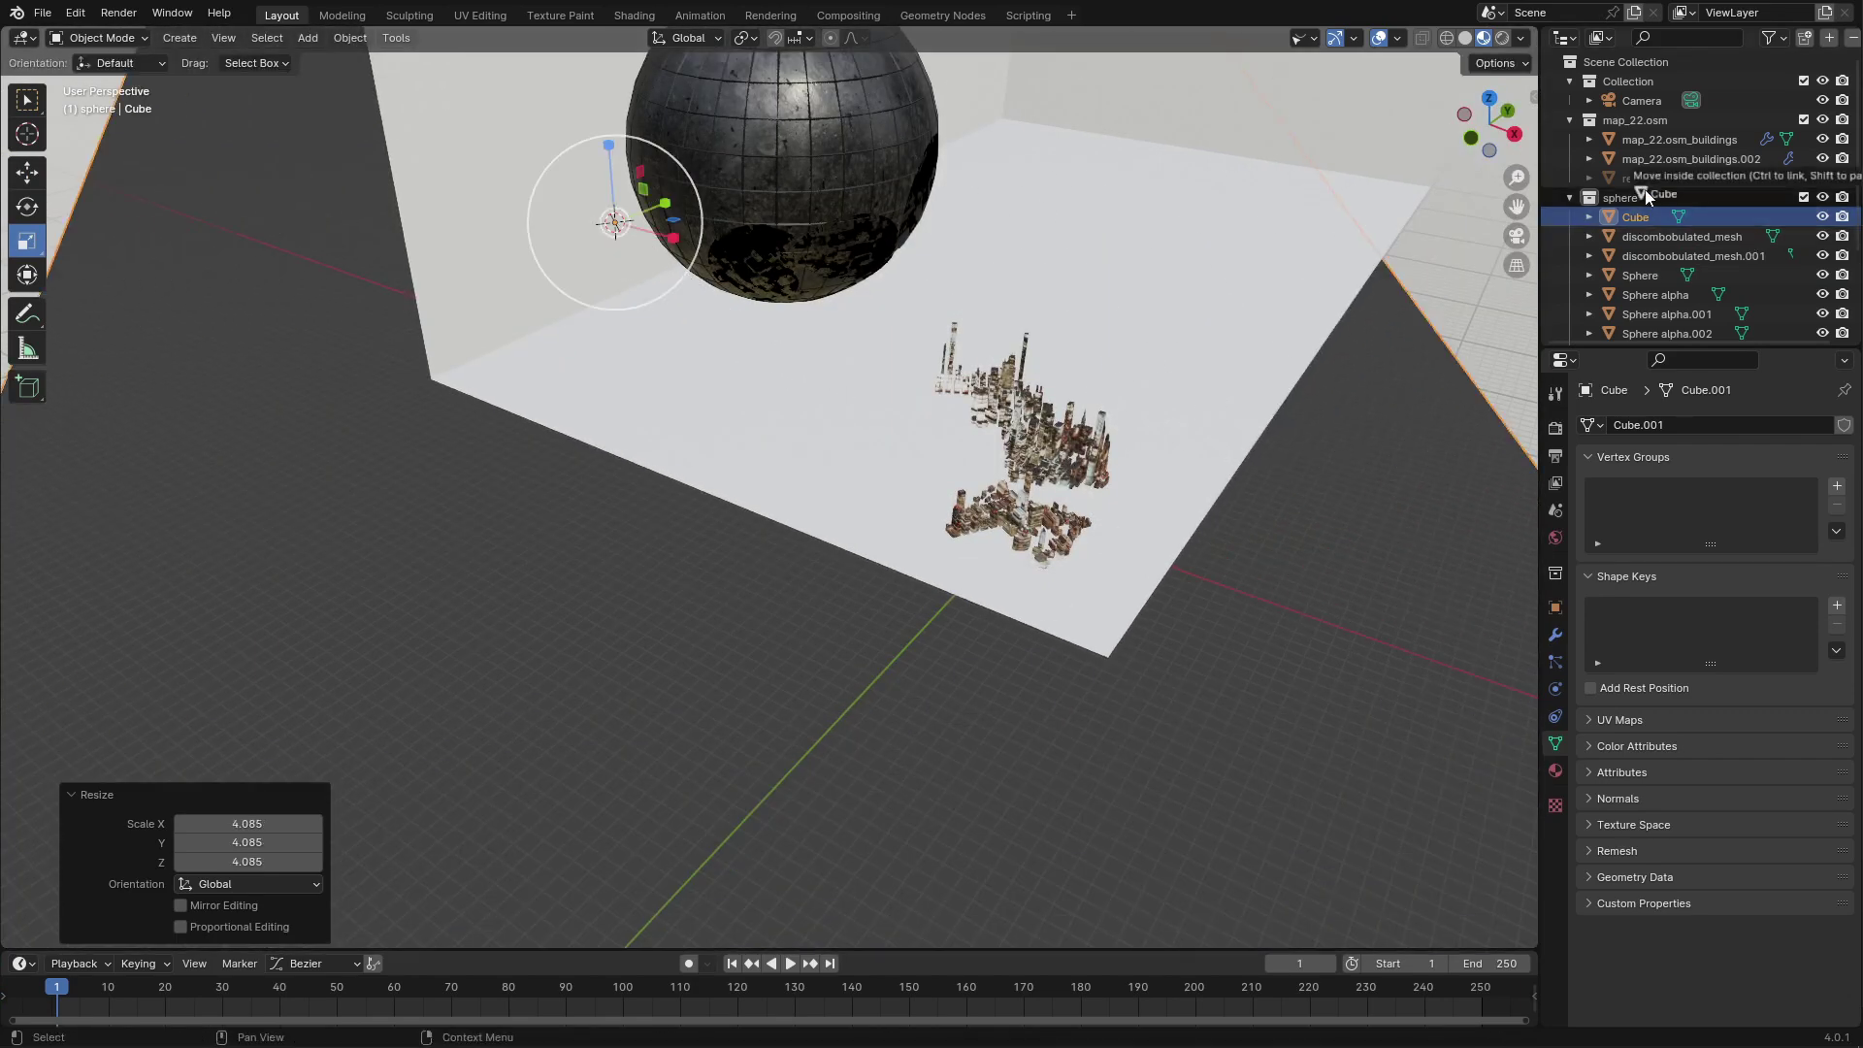
pyautogui.moveTo(1645, 189); pyautogui.dragTo(1651, 93)
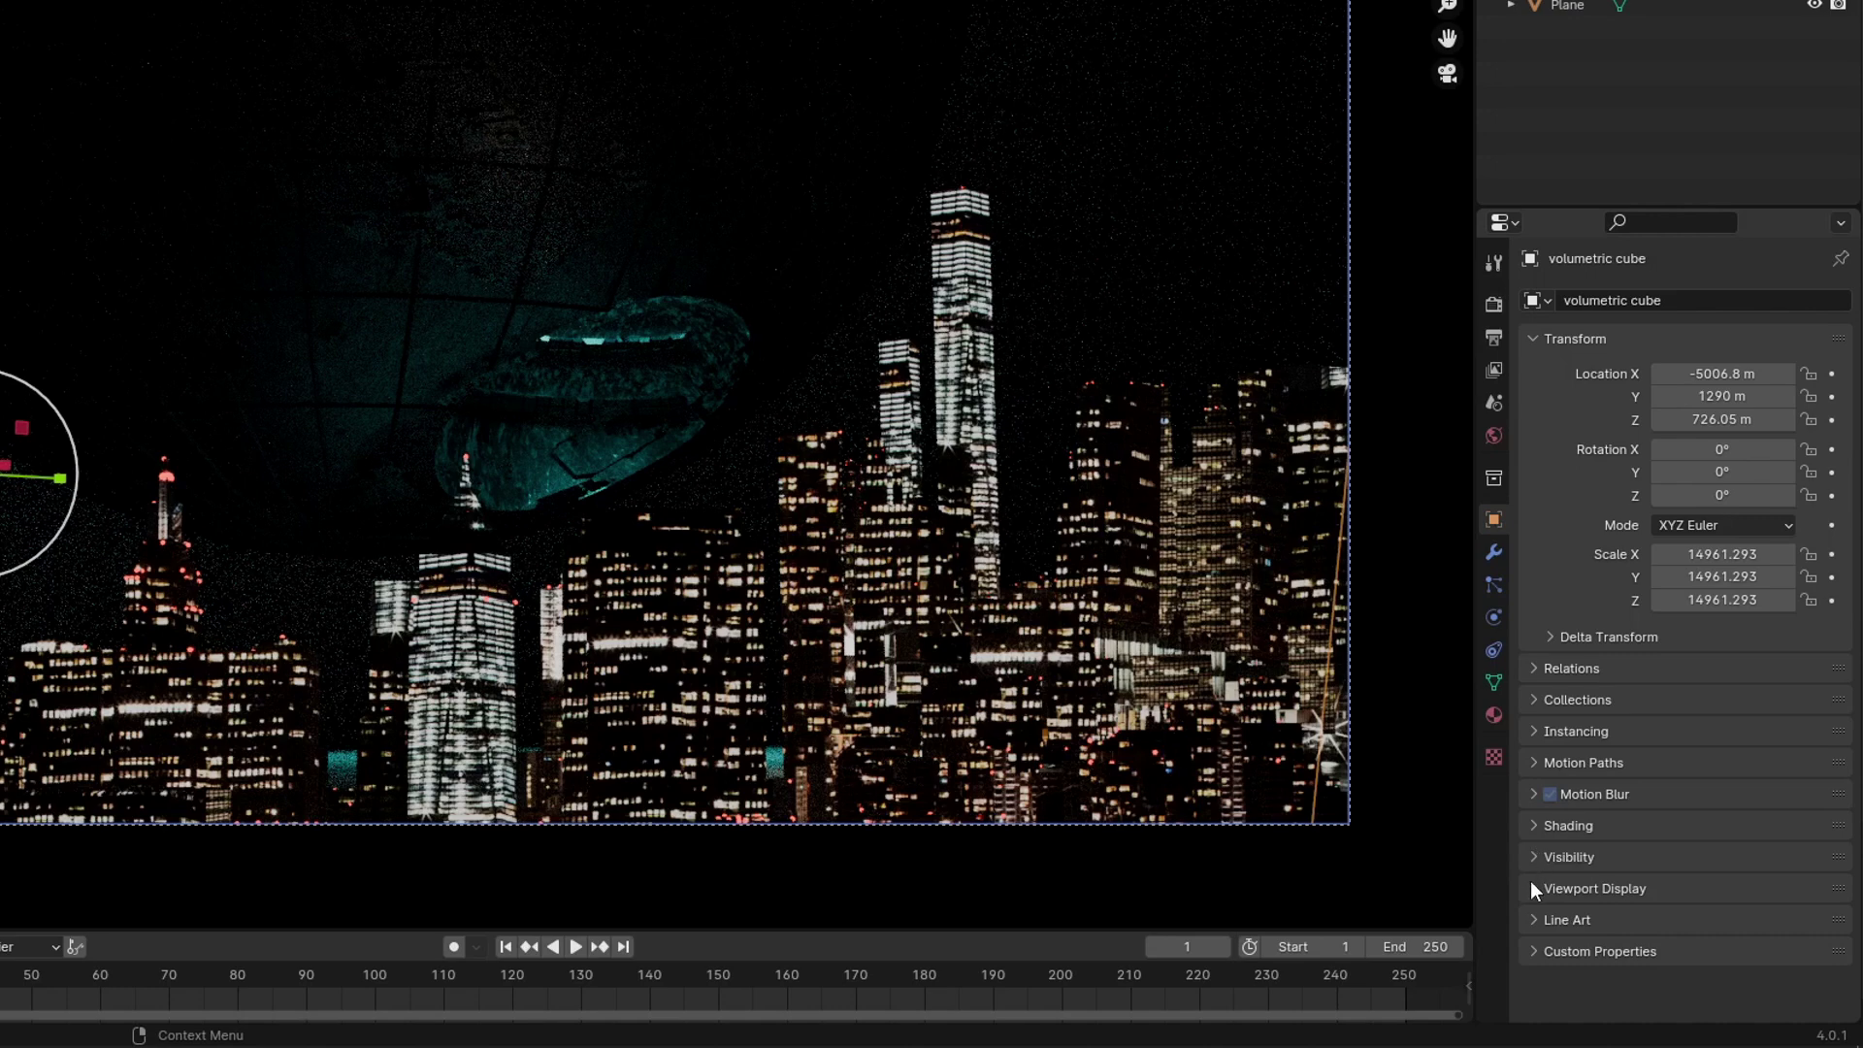
# Set the volumetric cube's Viewport Display to show as Wire
pyautogui.click(1533, 883)
pyautogui.scroll(-4, 1628, 813)
pyautogui.scroll(-1, 1698, 907)
pyautogui.click(1709, 904)
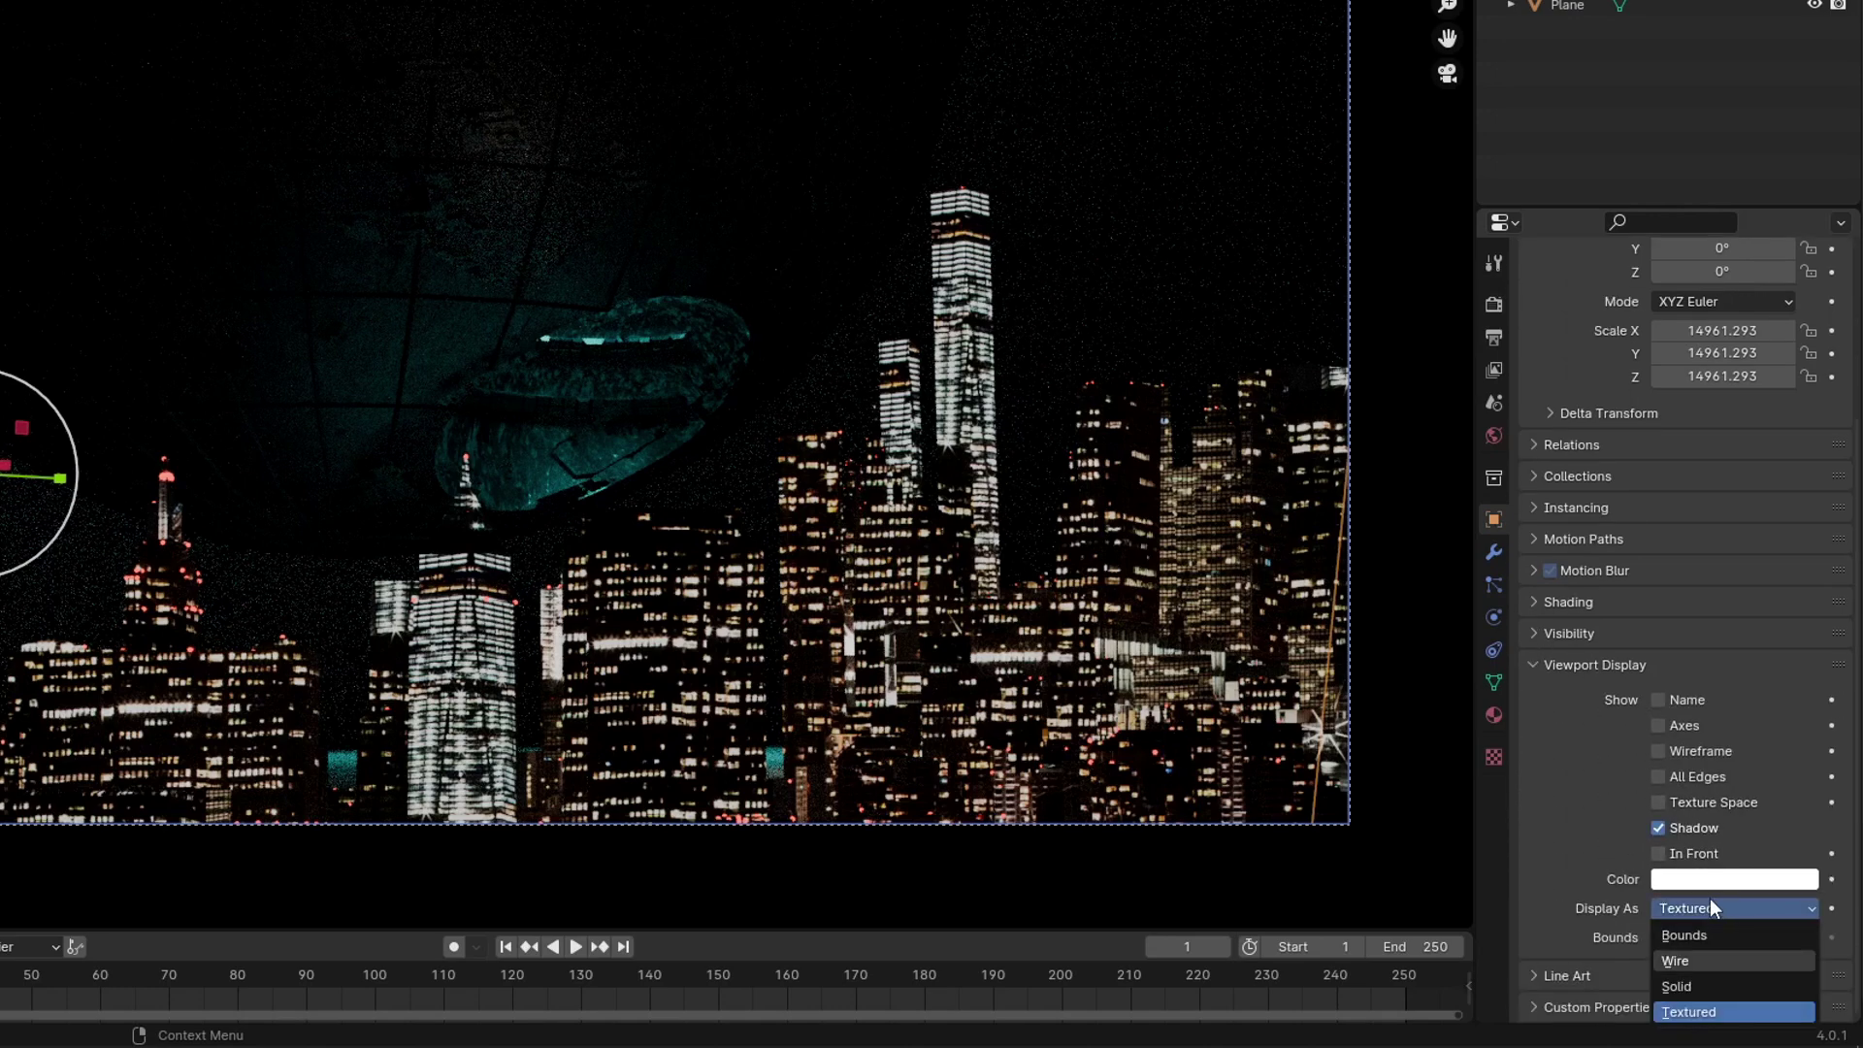
pyautogui.click(1697, 962)
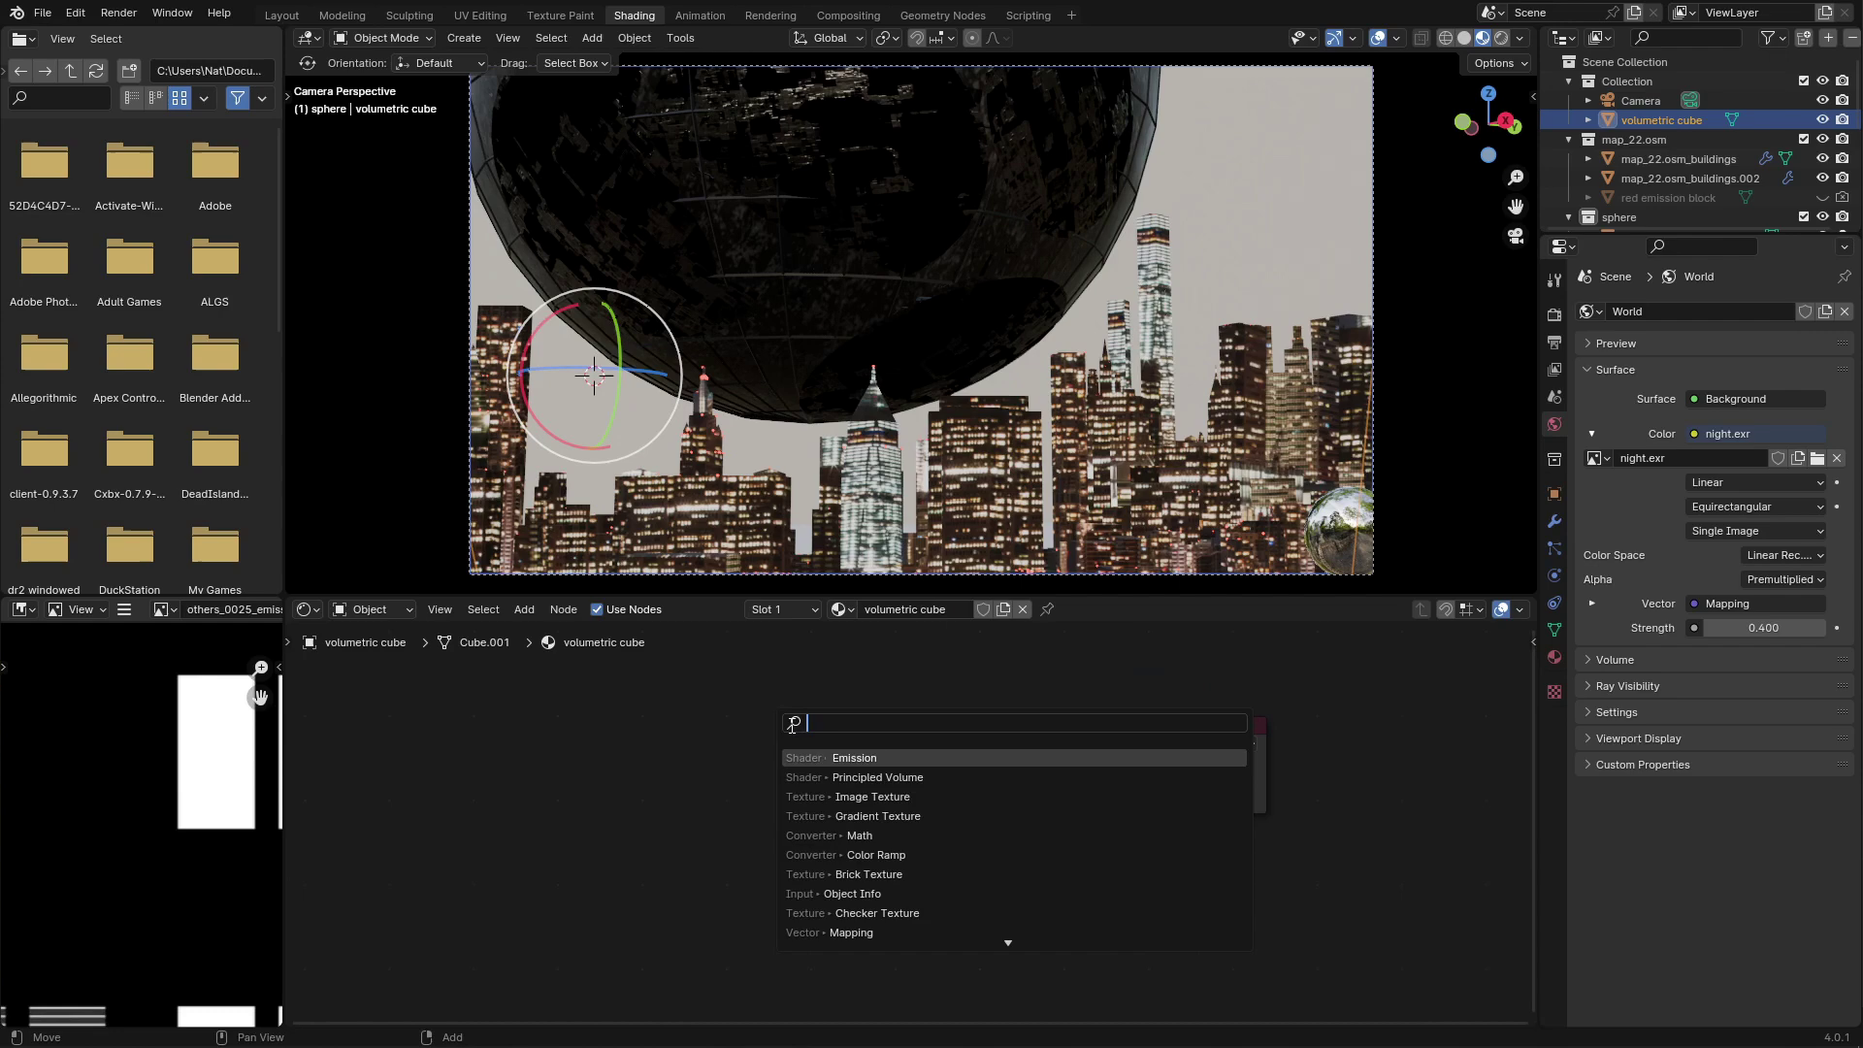
# Connect a Principled Volume node to the Material Output Volume and lower its density
pyautogui.click(877, 778)
pyautogui.click(974, 741)
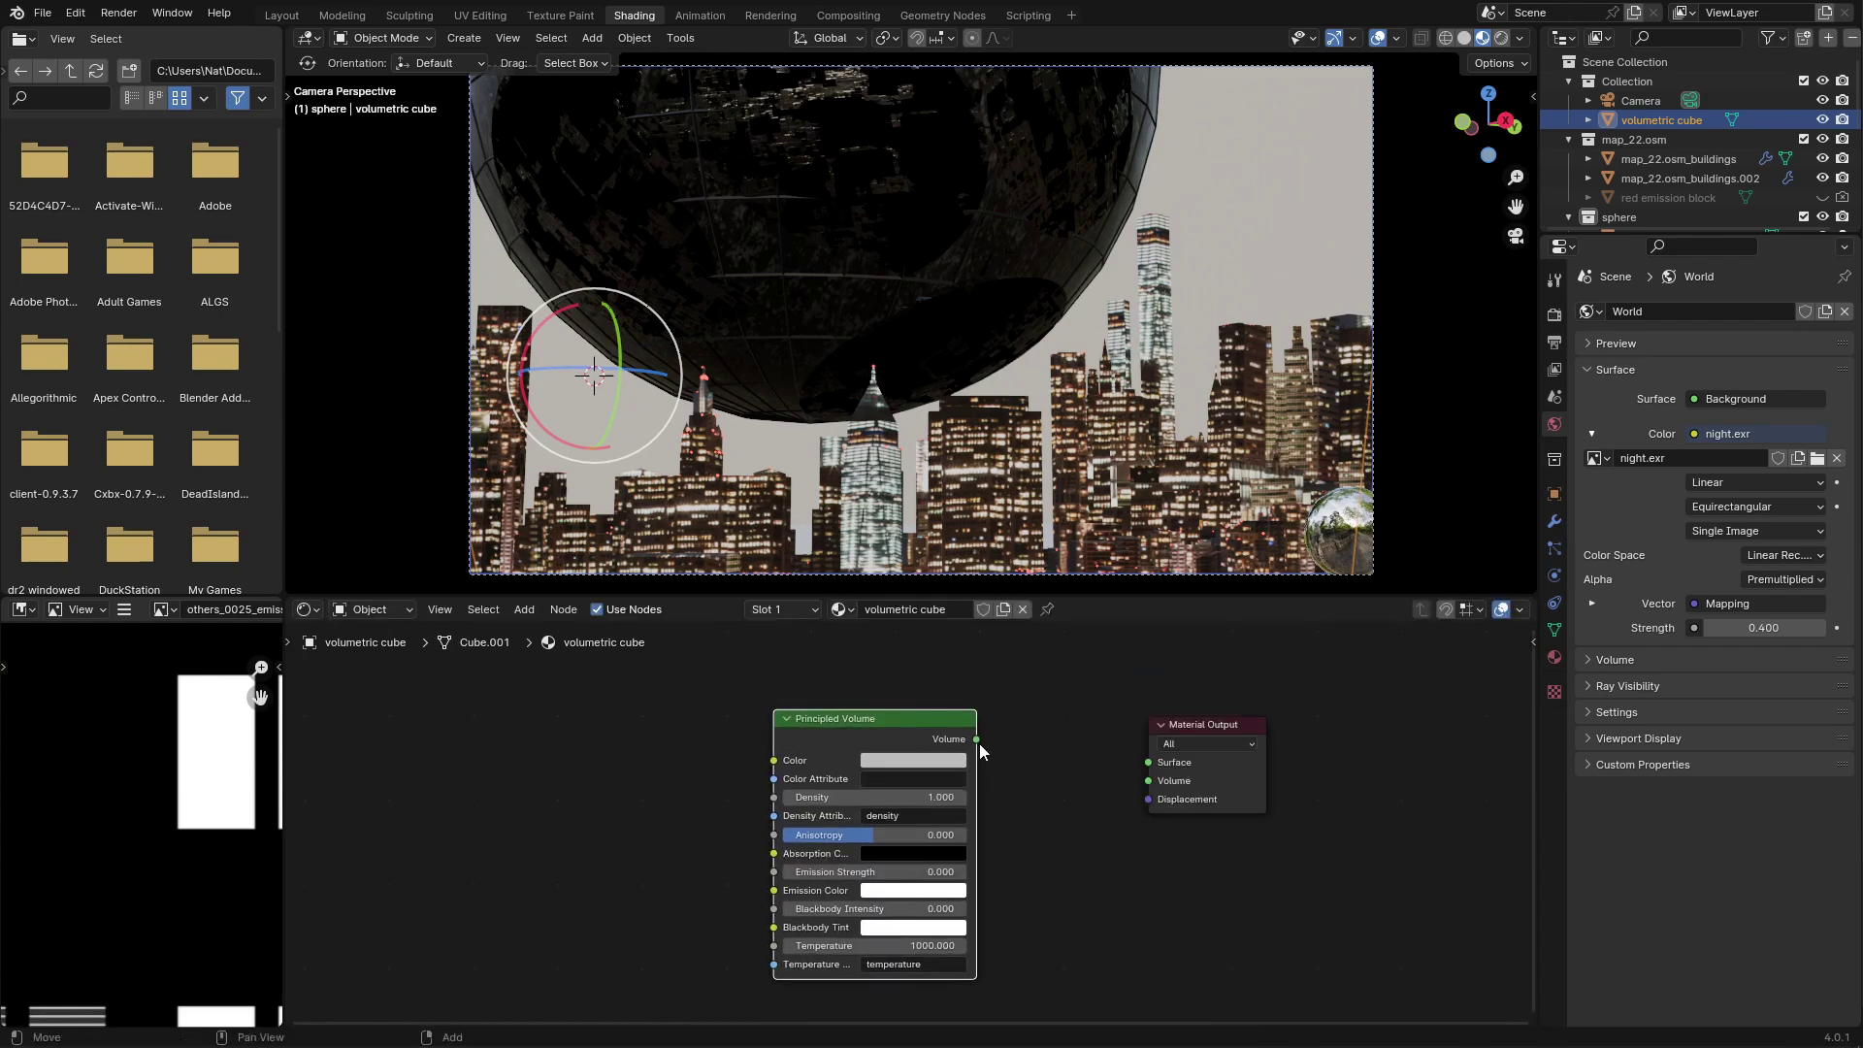
pyautogui.moveTo(976, 740); pyautogui.dragTo(1143, 781)
pyautogui.moveTo(844, 797)
pyautogui.mouseDown()
pyautogui.moveTo(805, 797)
pyautogui.moveTo(844, 797)
pyautogui.mouseUp()
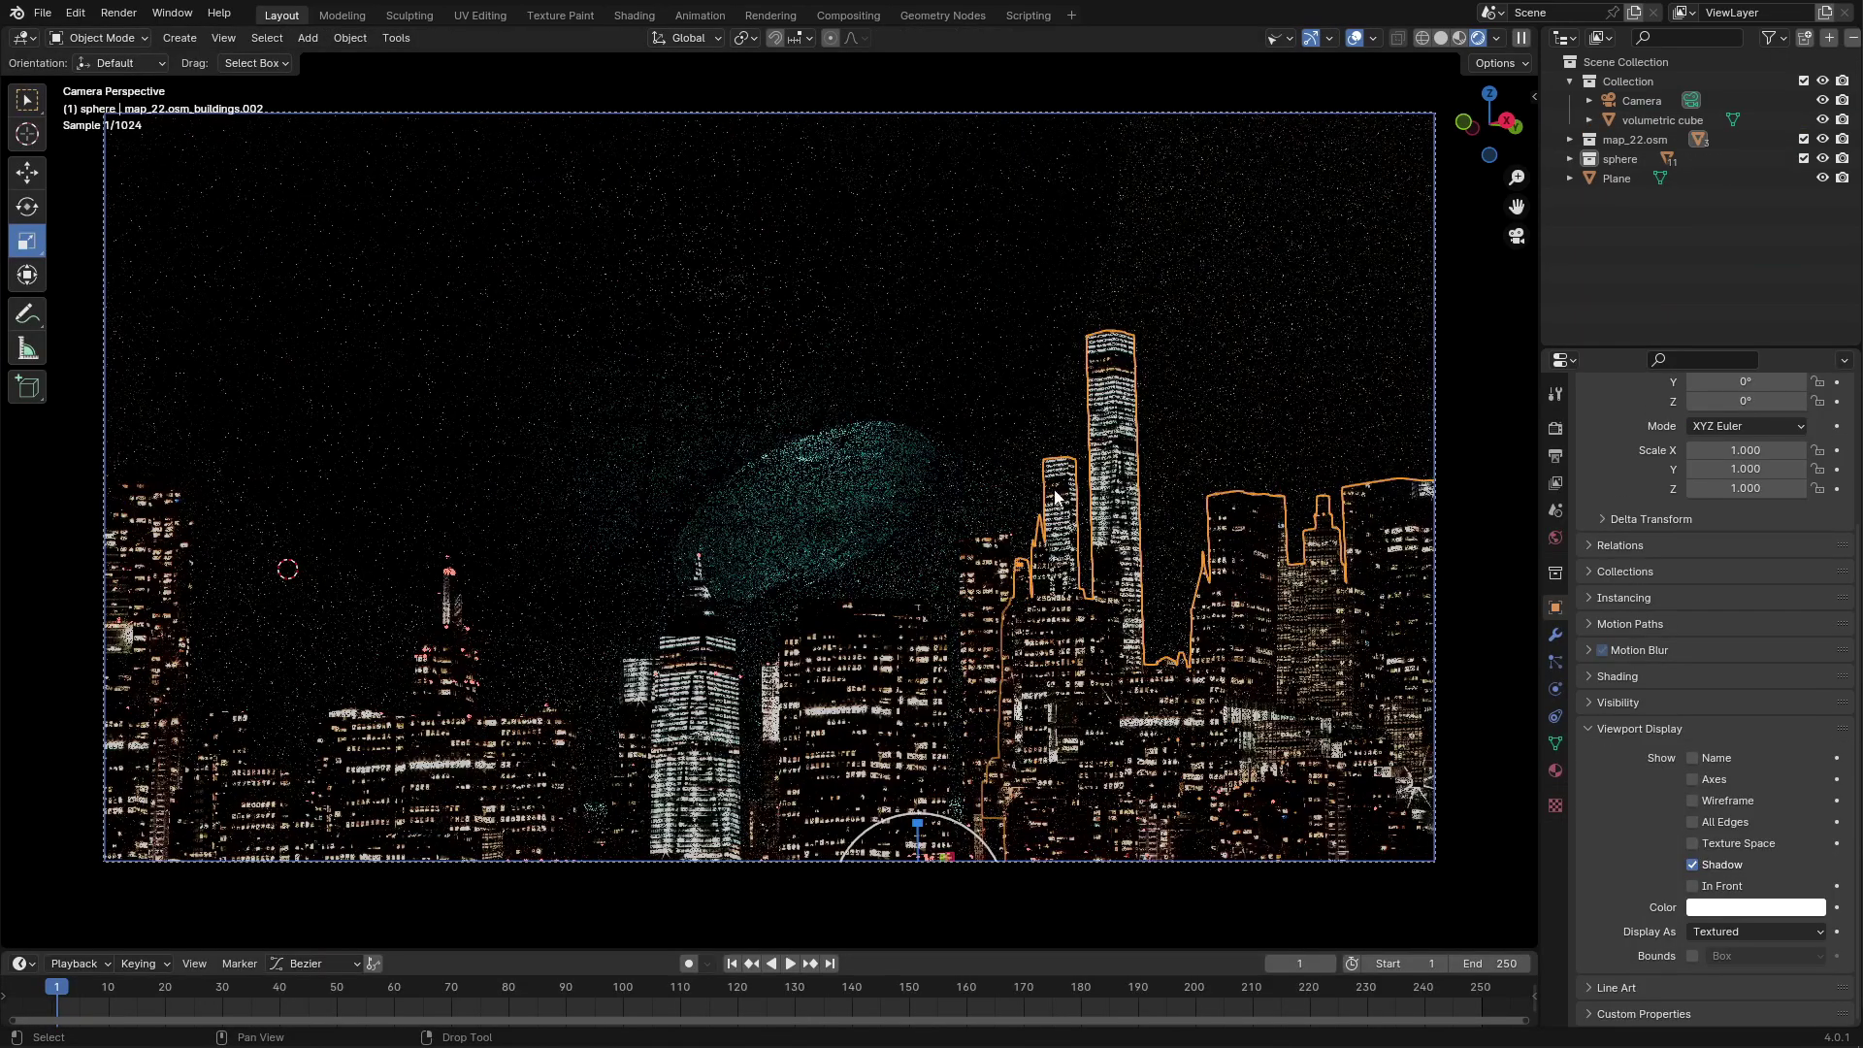
# Move the map_22.osm_buildings.001 block further left and about 73 m up
pyautogui.press('g')
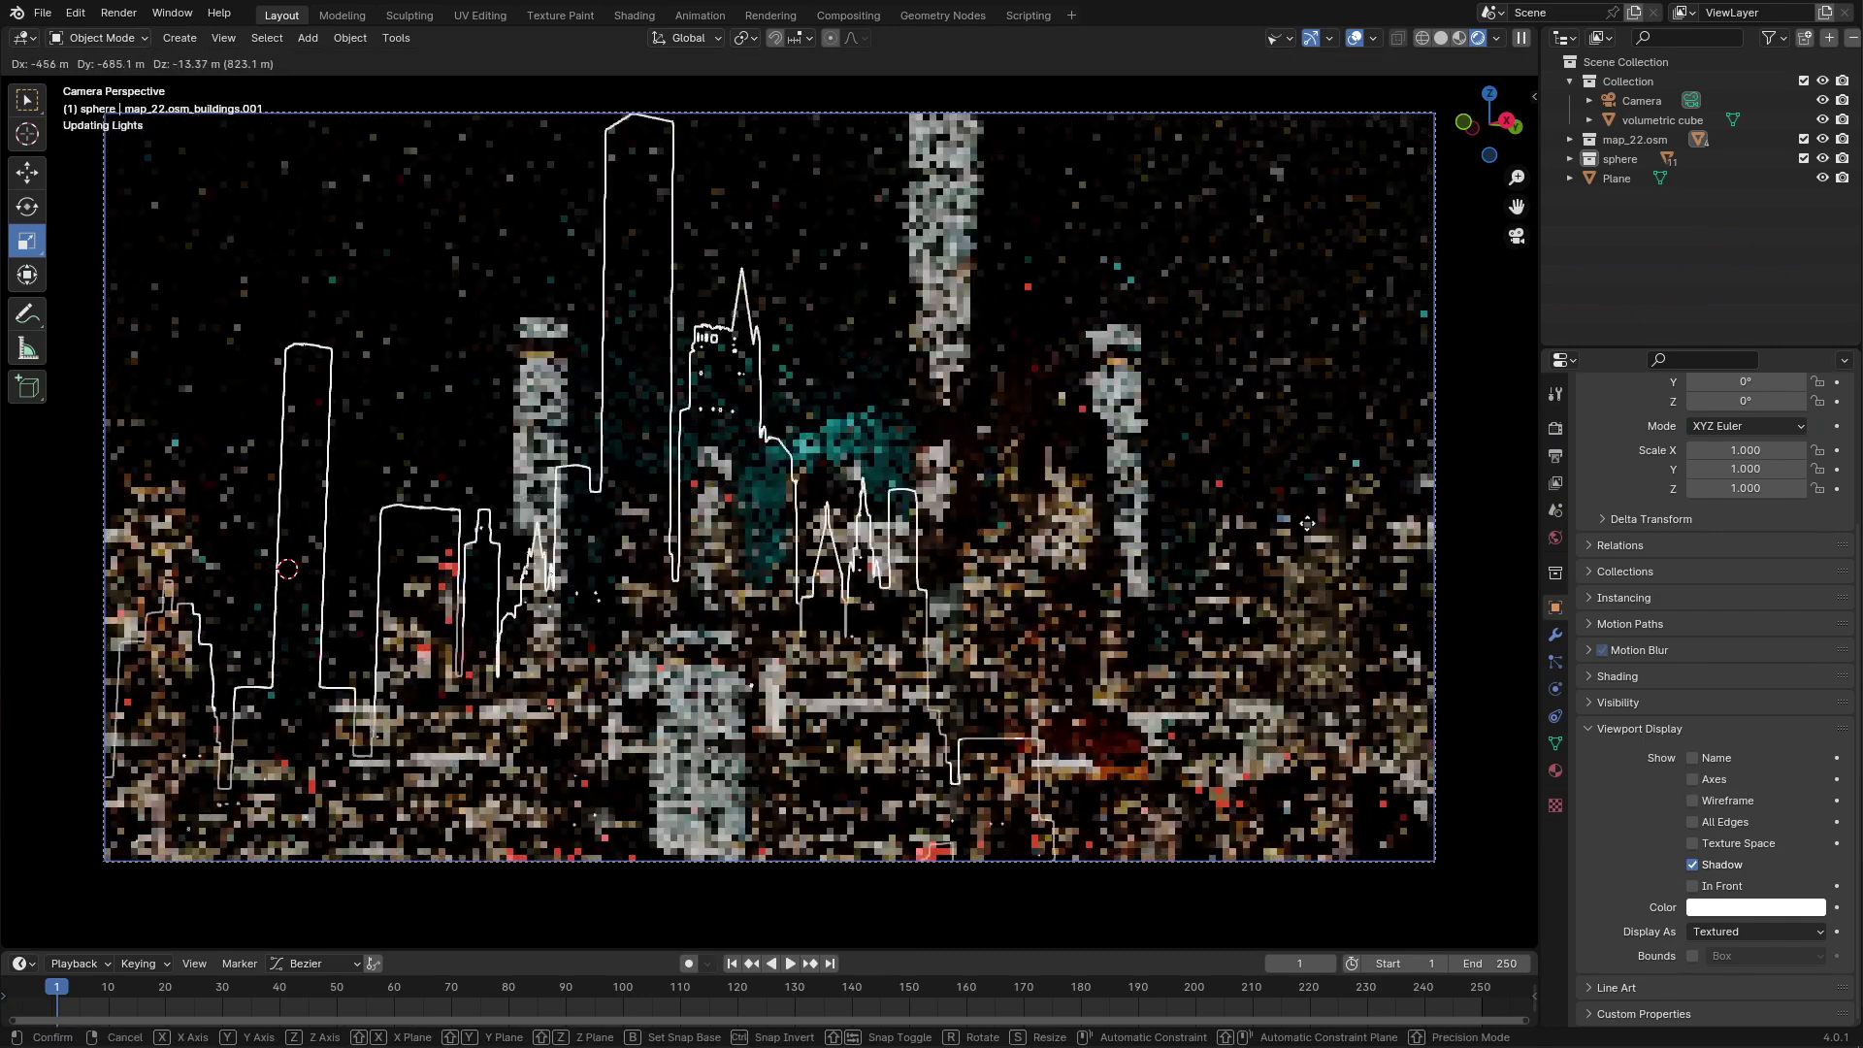
pyautogui.click(278, 655)
pyautogui.moveTo(297, 715); pyautogui.dragTo(301, 686)
# Rotate the plane 90° on its Y axis so it stands upright
pyautogui.click(1249, 398)
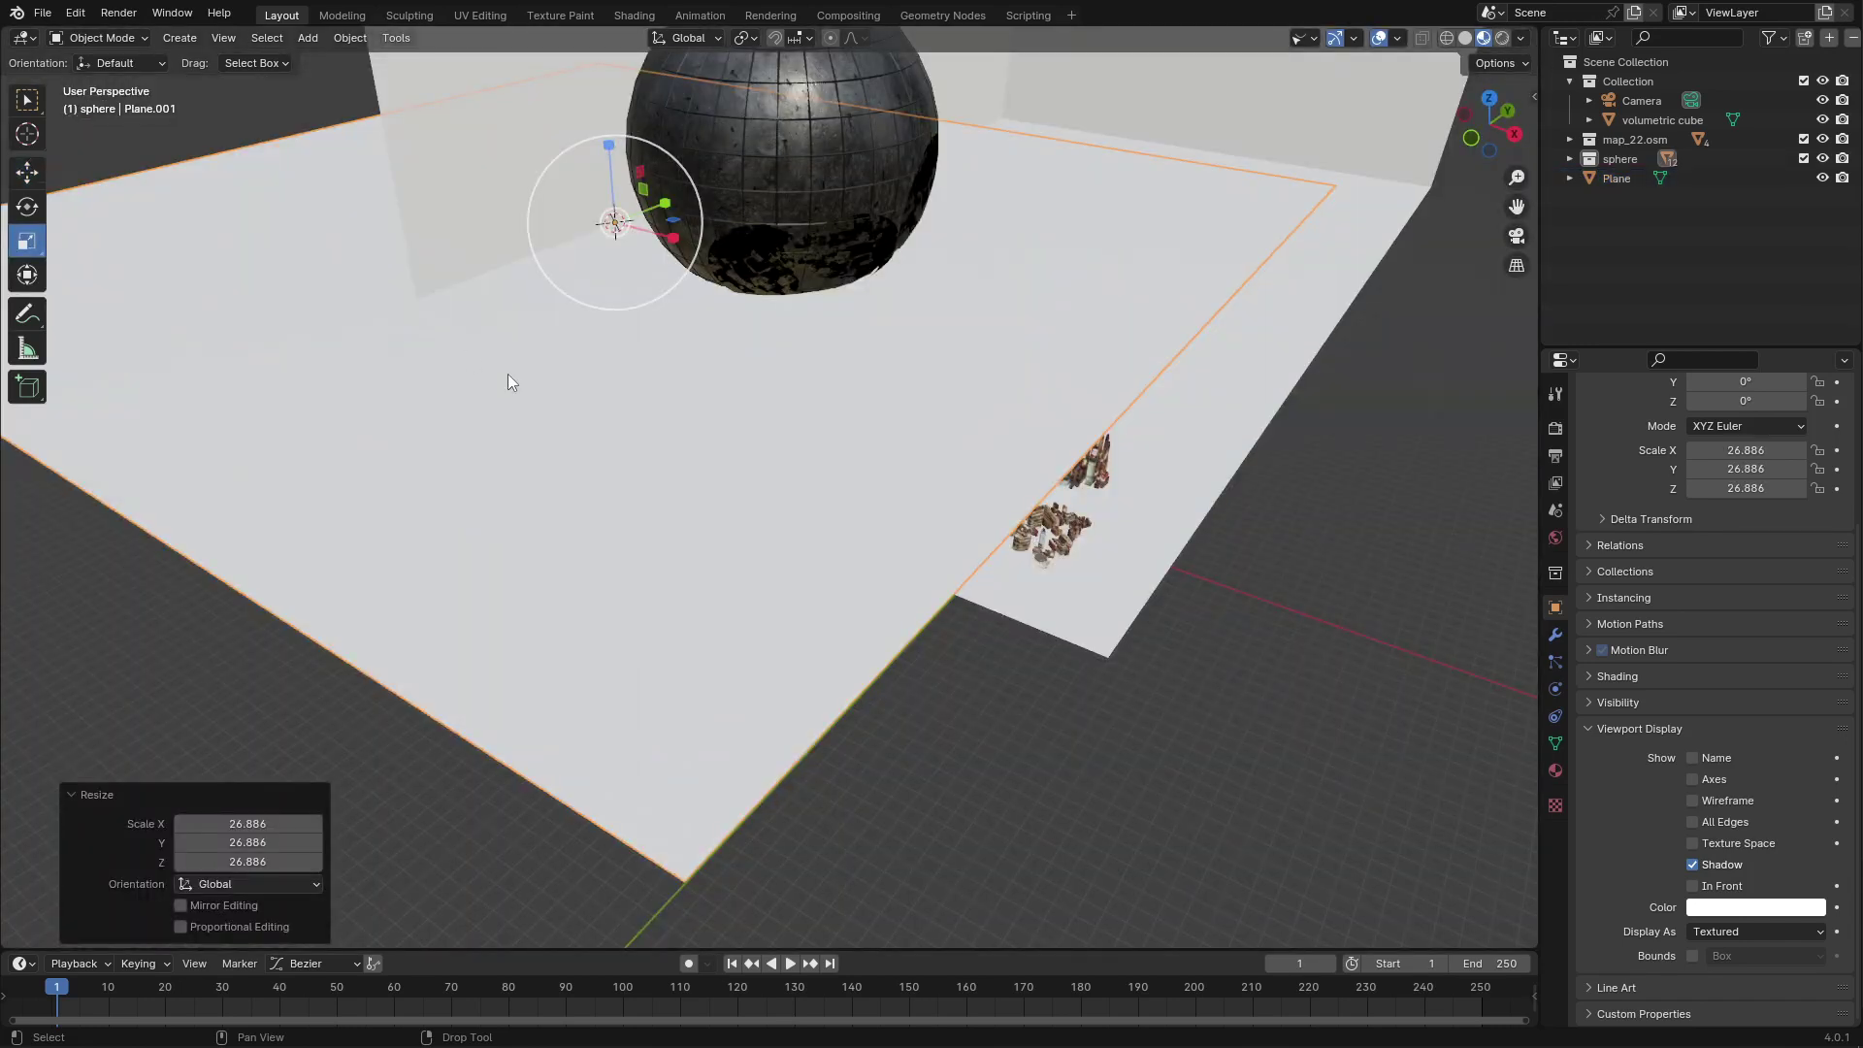
pyautogui.click(27, 206)
pyautogui.moveTo(669, 242)
pyautogui.mouseDown()
pyautogui.moveTo(652, 195)
pyautogui.moveTo(679, 238)
pyautogui.moveTo(860, 291)
pyautogui.moveTo(776, 303)
pyautogui.moveTo(870, 295)
pyautogui.mouseUp()
pyautogui.hotkey('shift', 'space')
pyautogui.press('g')
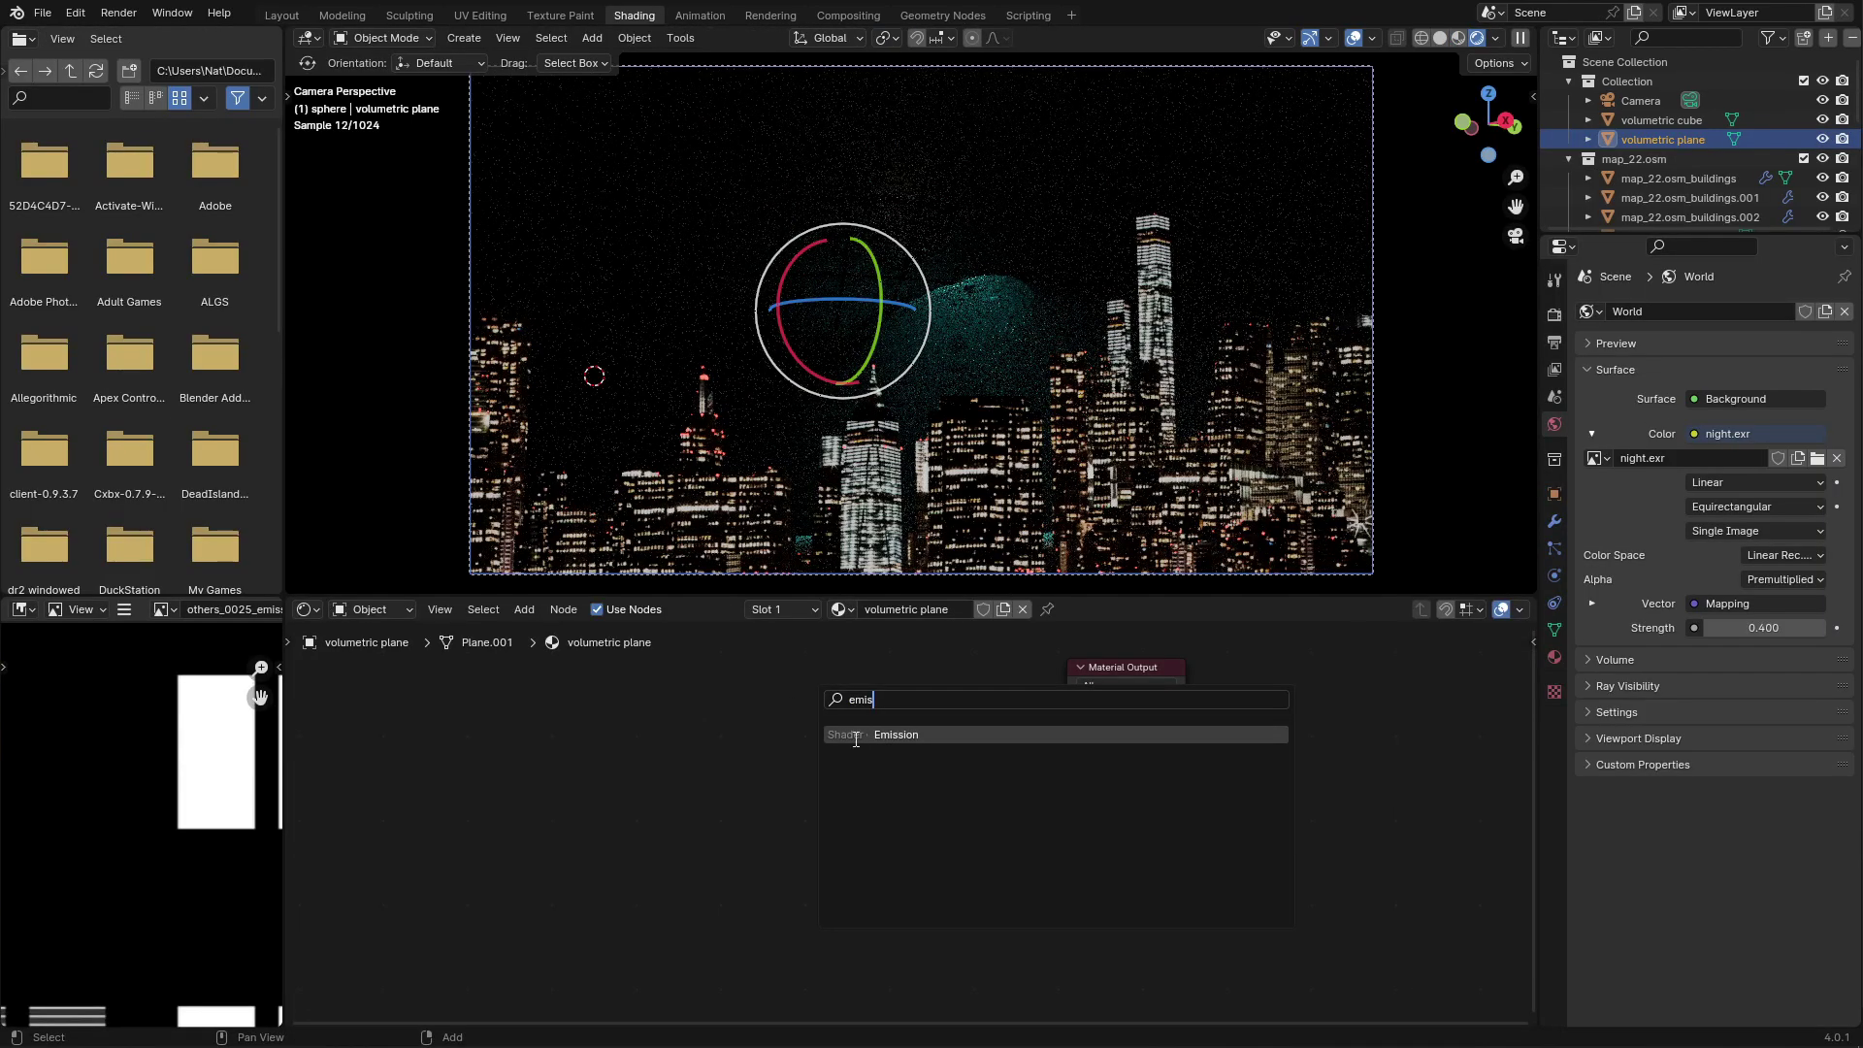
# Connect an Emission node to the plane material's Volume output with strength 0
pyautogui.click(855, 734)
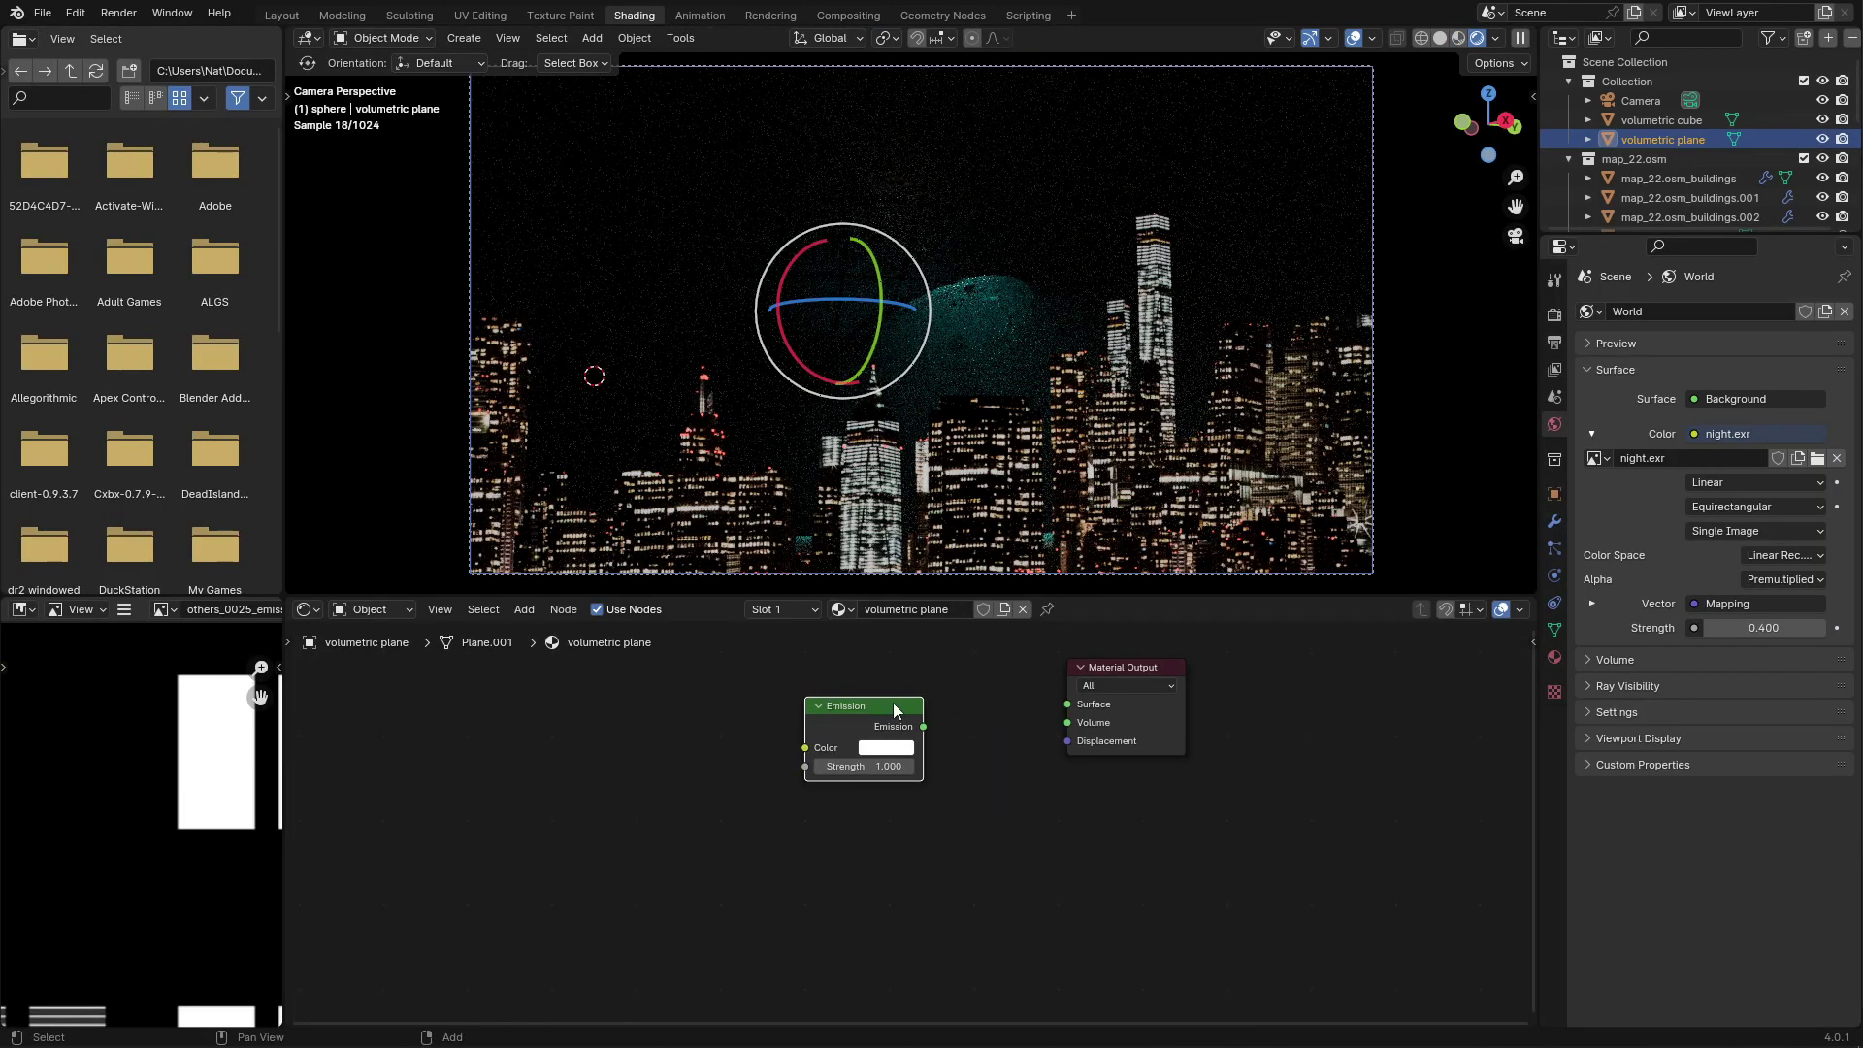
pyautogui.moveTo(923, 728); pyautogui.dragTo(1067, 723)
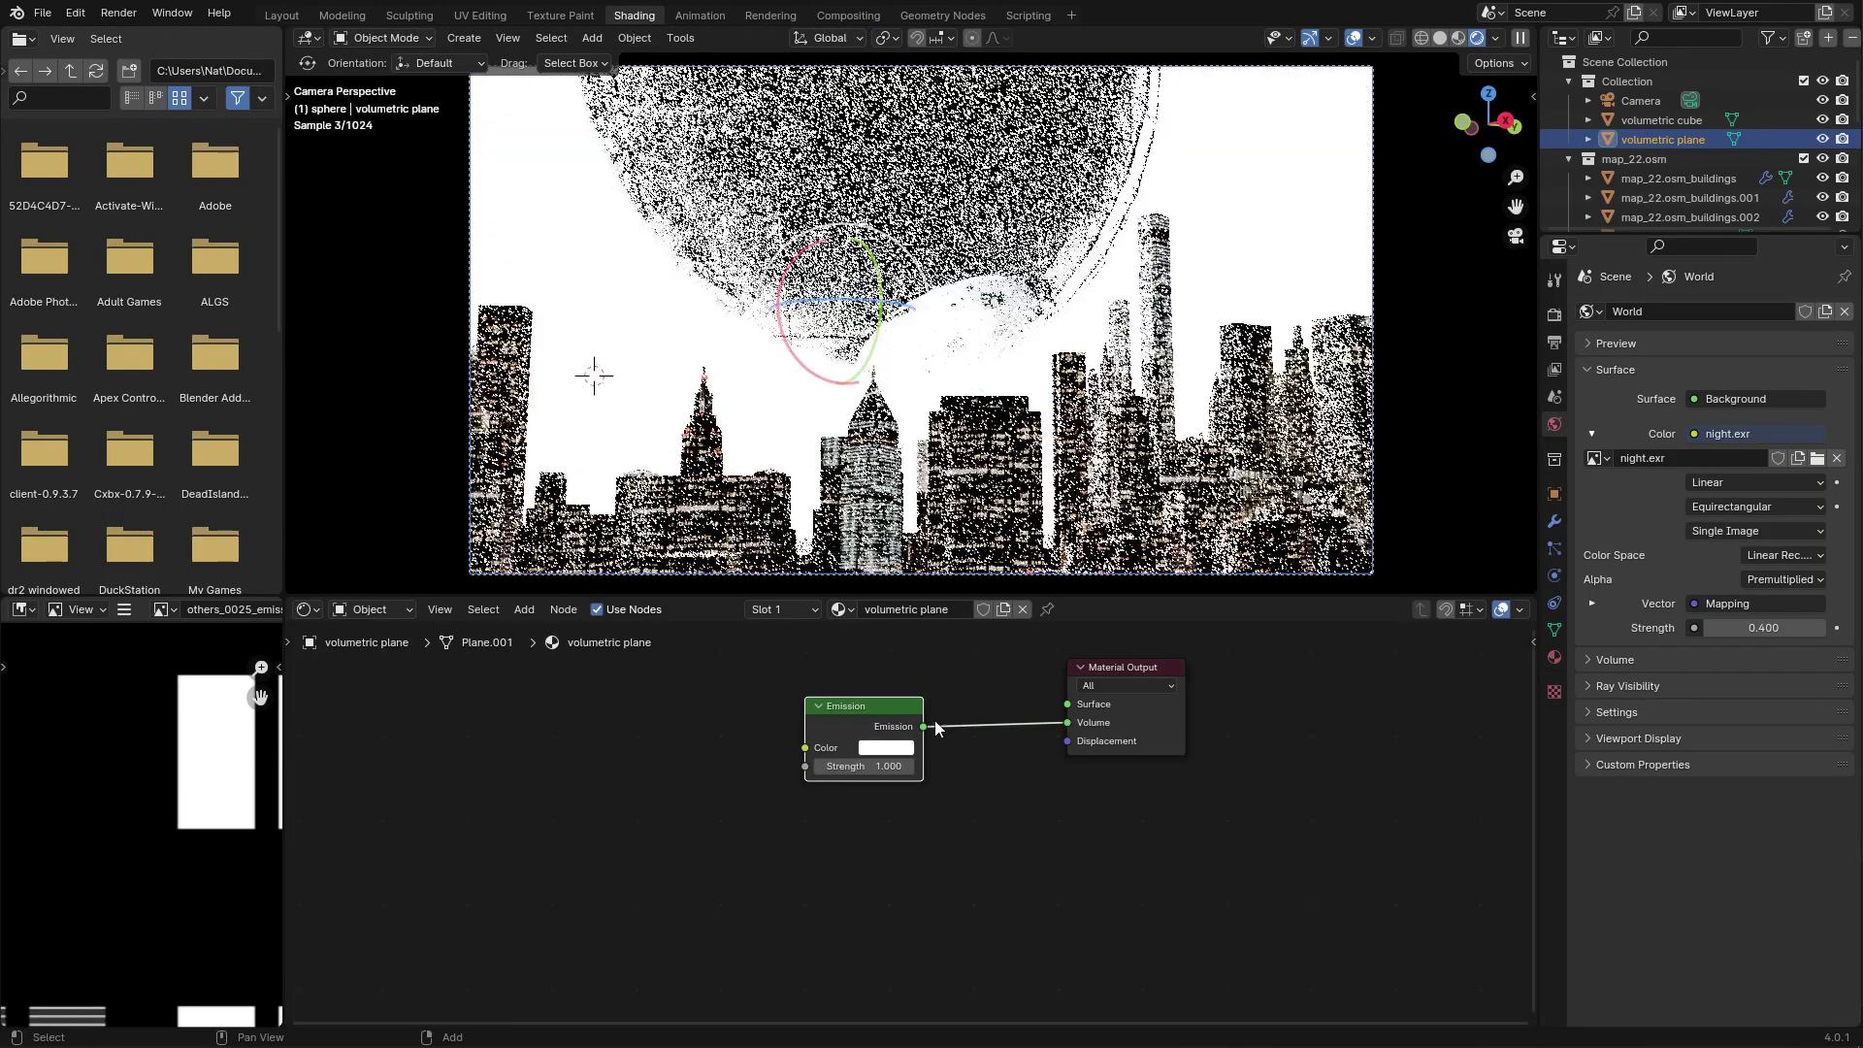
pyautogui.click(879, 765)
pyautogui.write('00')
pyautogui.press('Return')
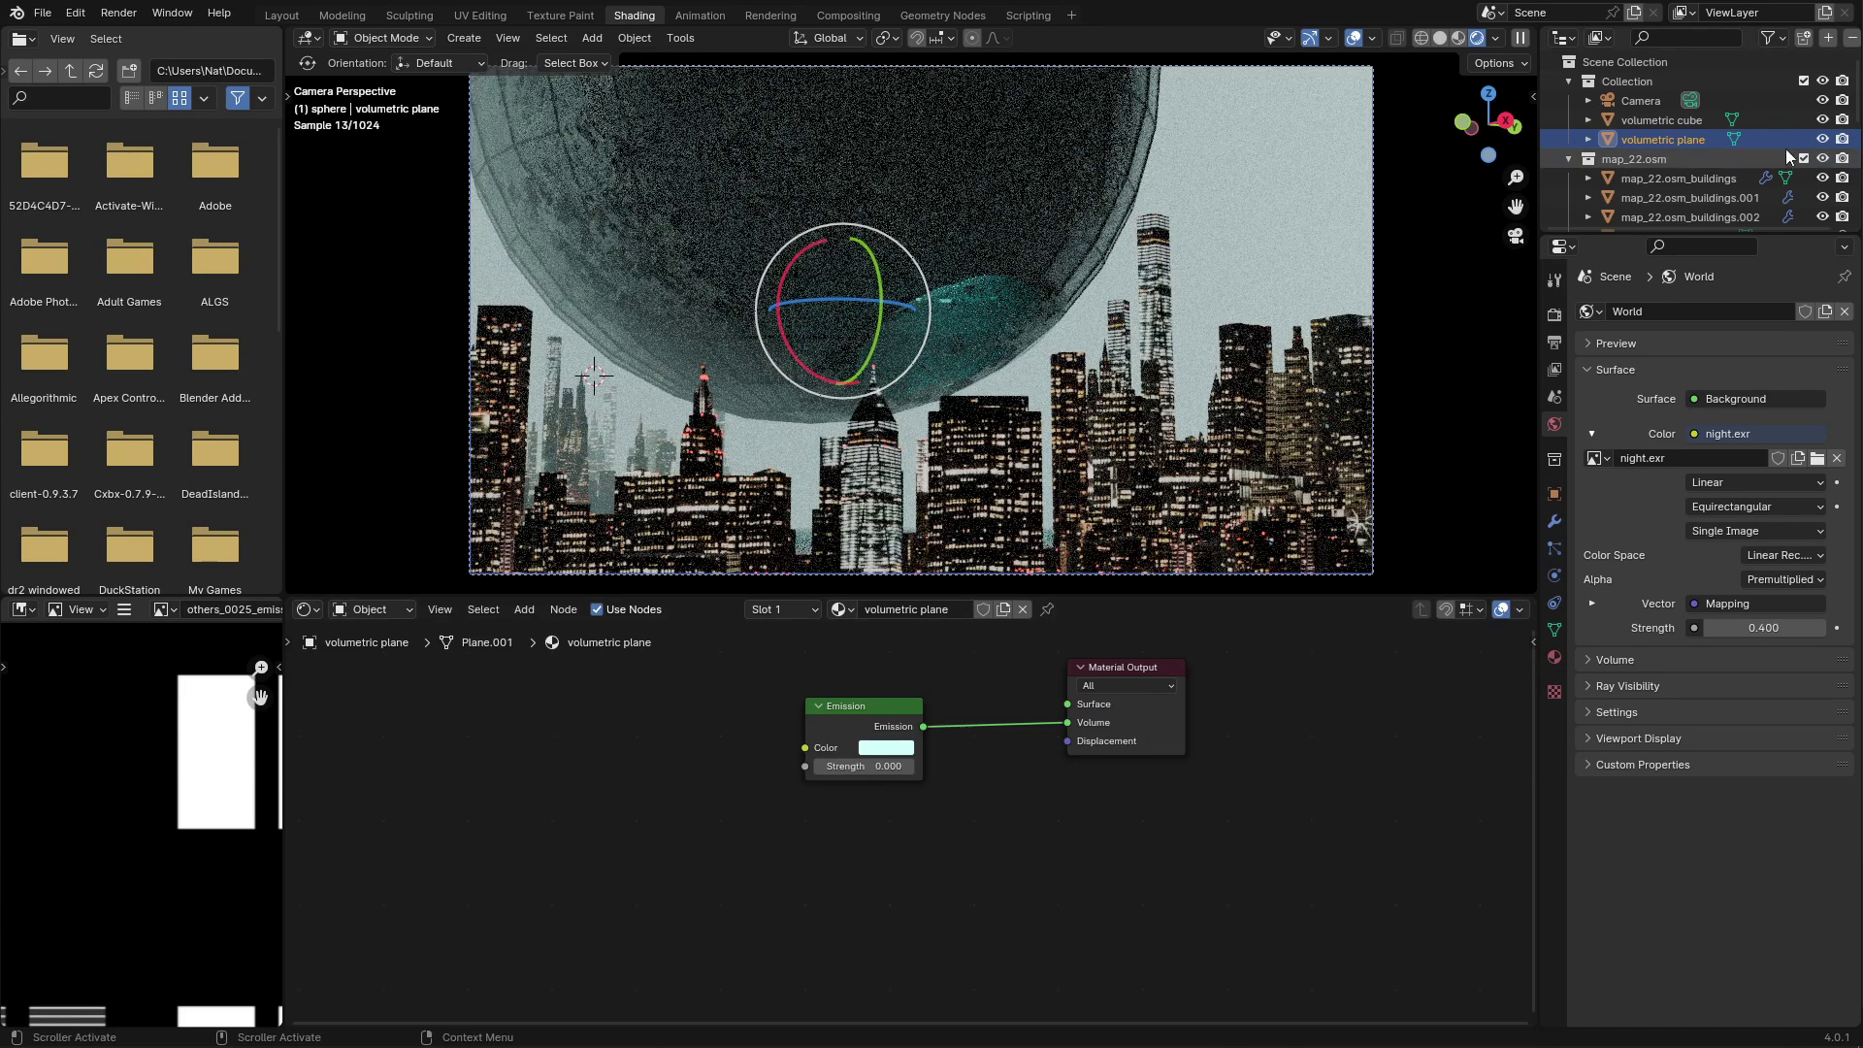
# Tune the emission strength through 0.00002 down to 0.00001, comparing with the volumetric cube hidden
pyautogui.click(1822, 119)
pyautogui.click(1822, 119)
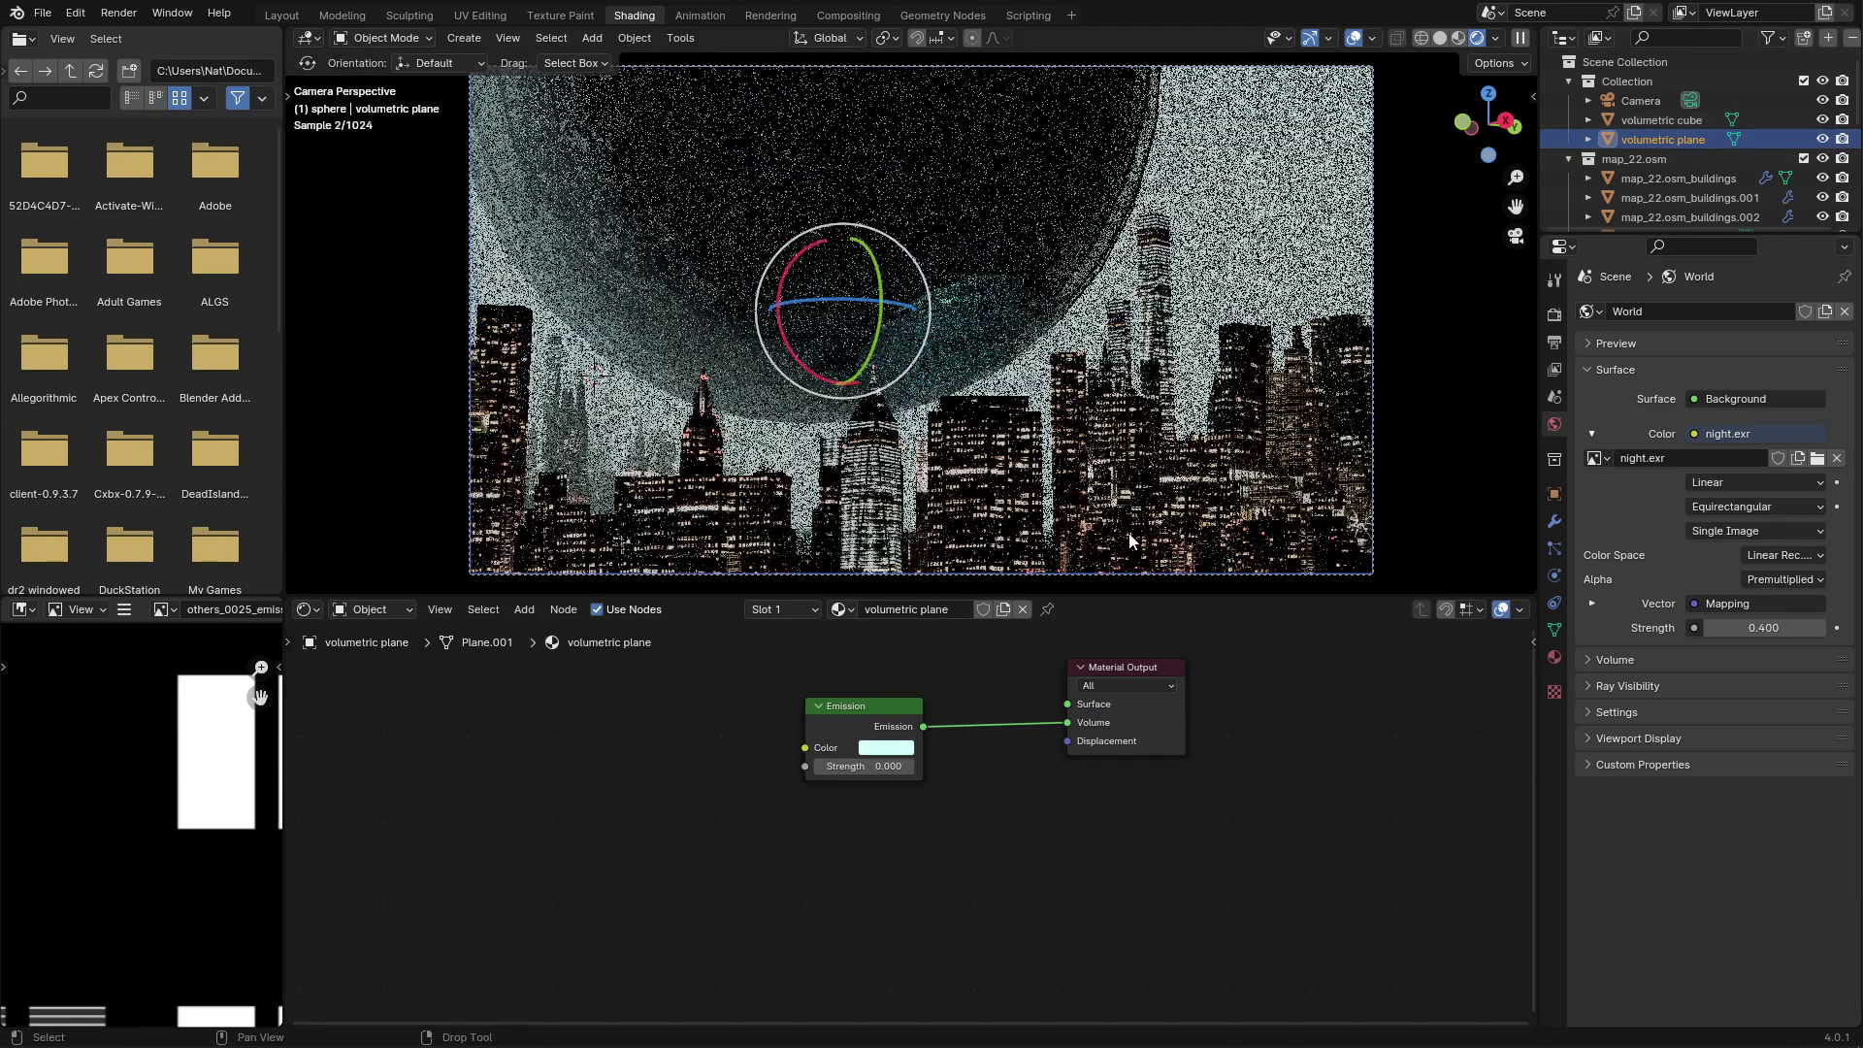
pyautogui.click(886, 766)
pyautogui.click(849, 766)
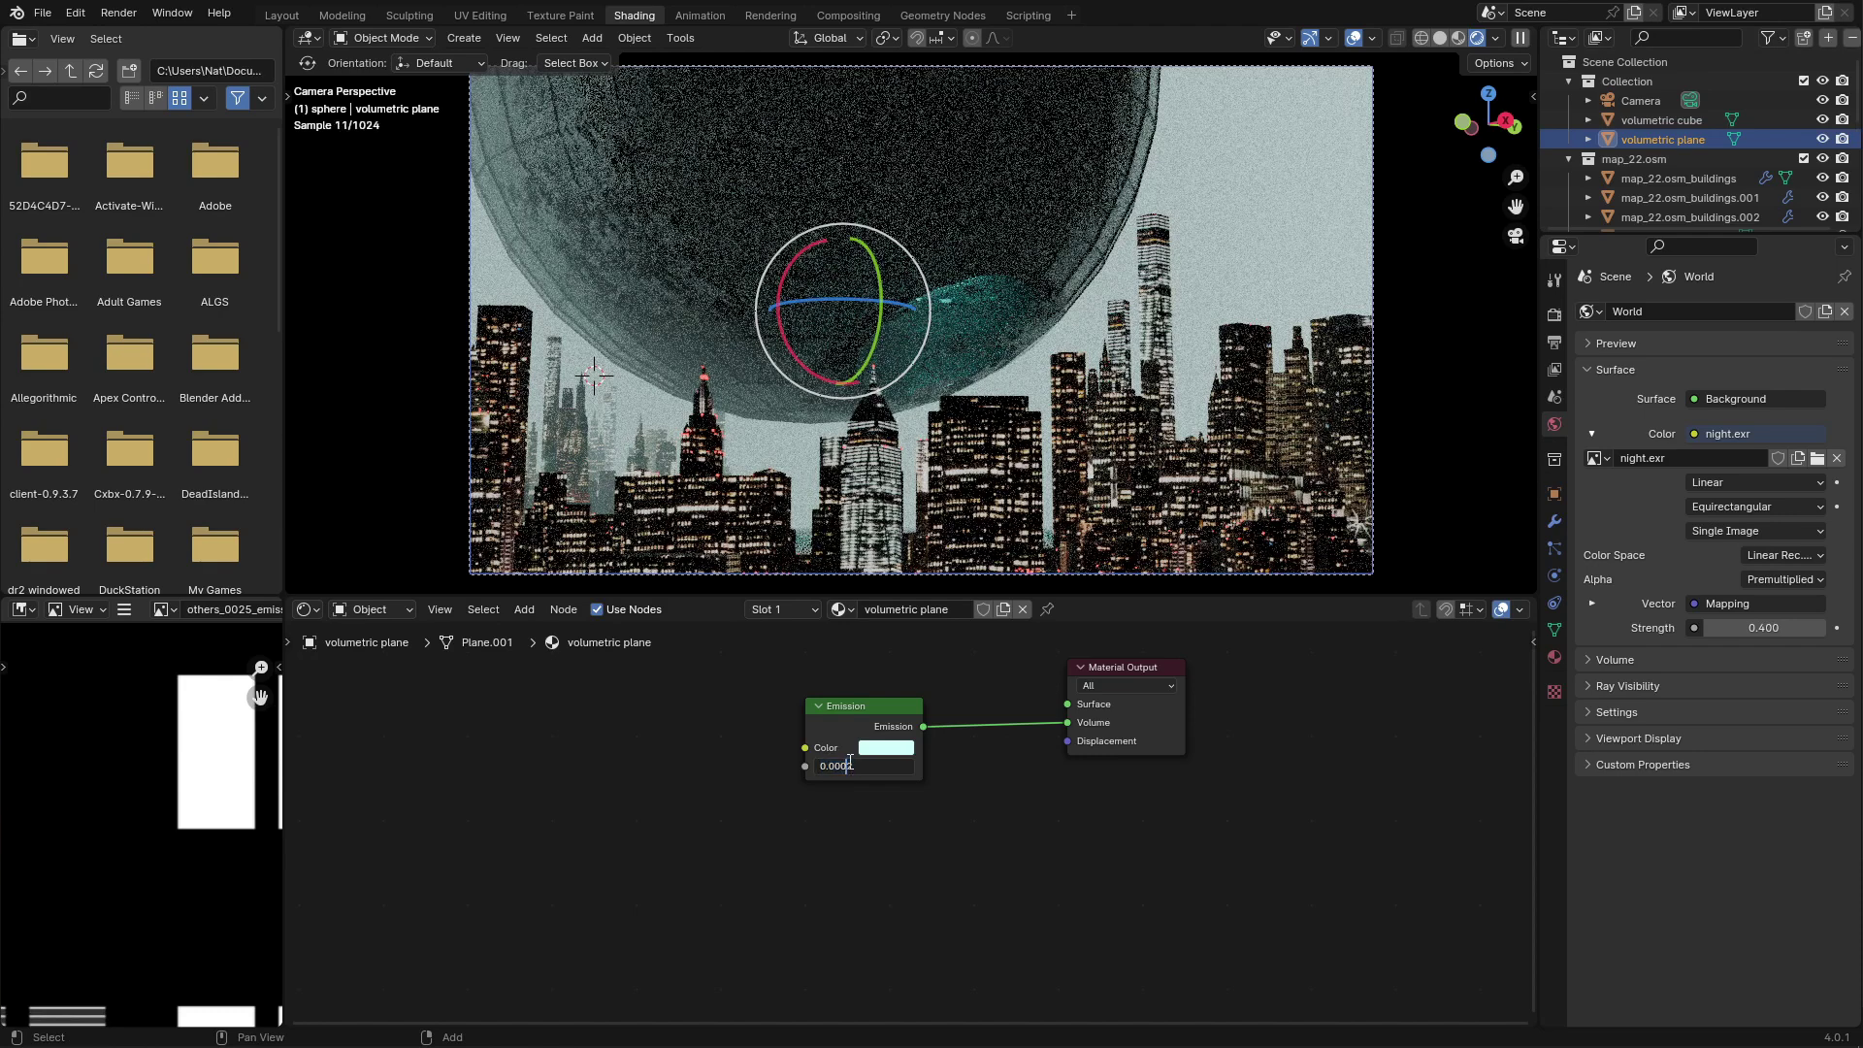
pyautogui.press('Return')
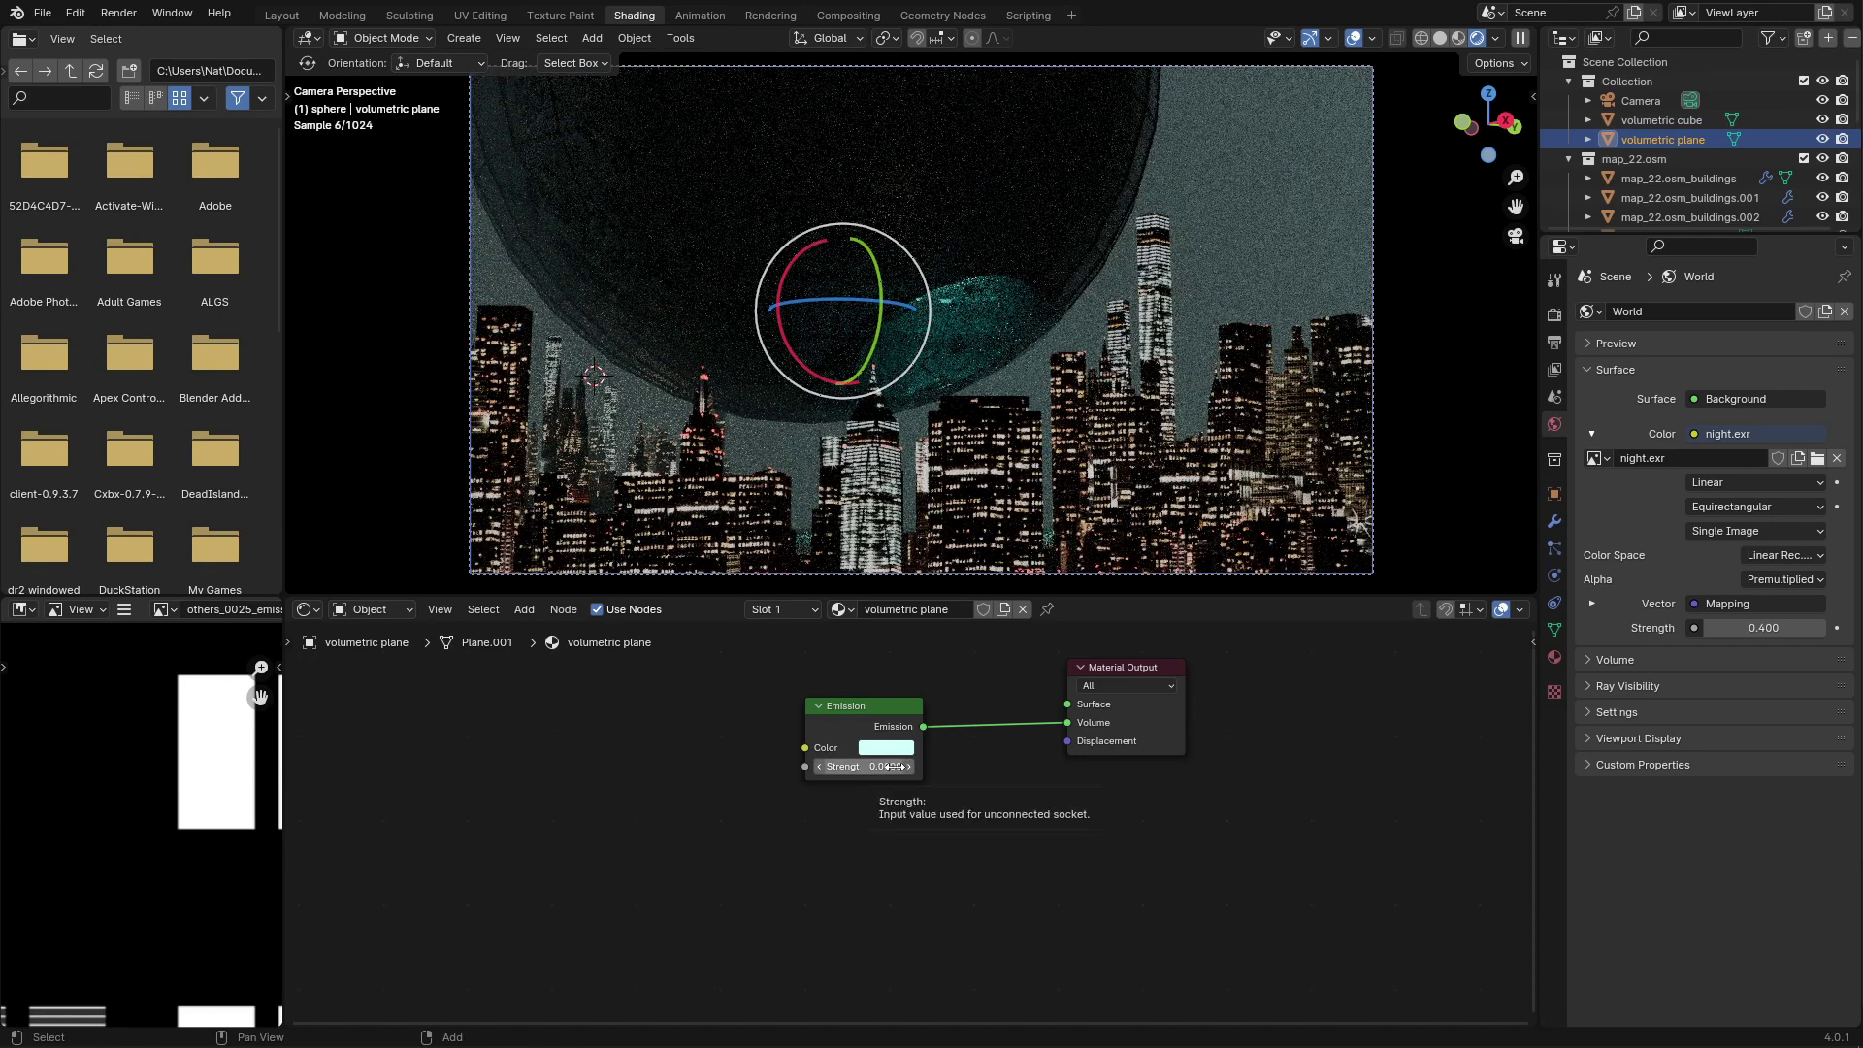
pyautogui.click(883, 767)
pyautogui.click(870, 768)
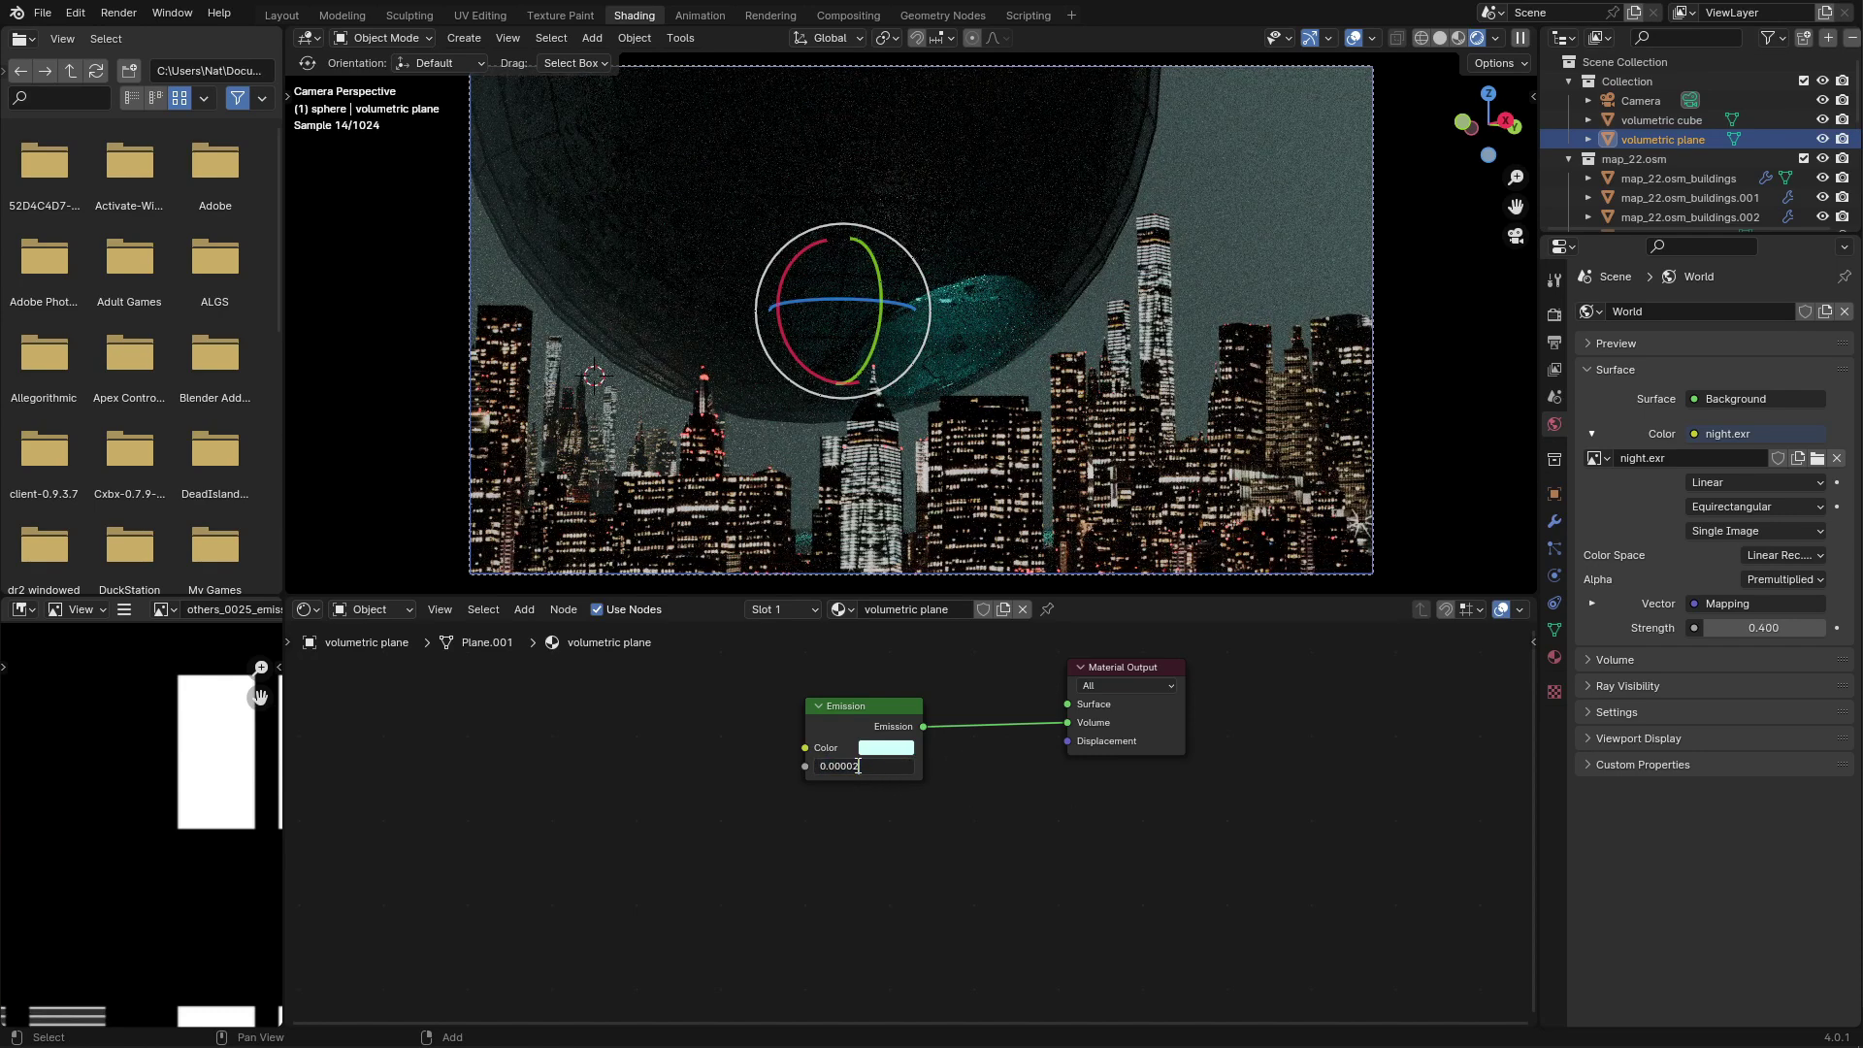
pyautogui.press('Return')
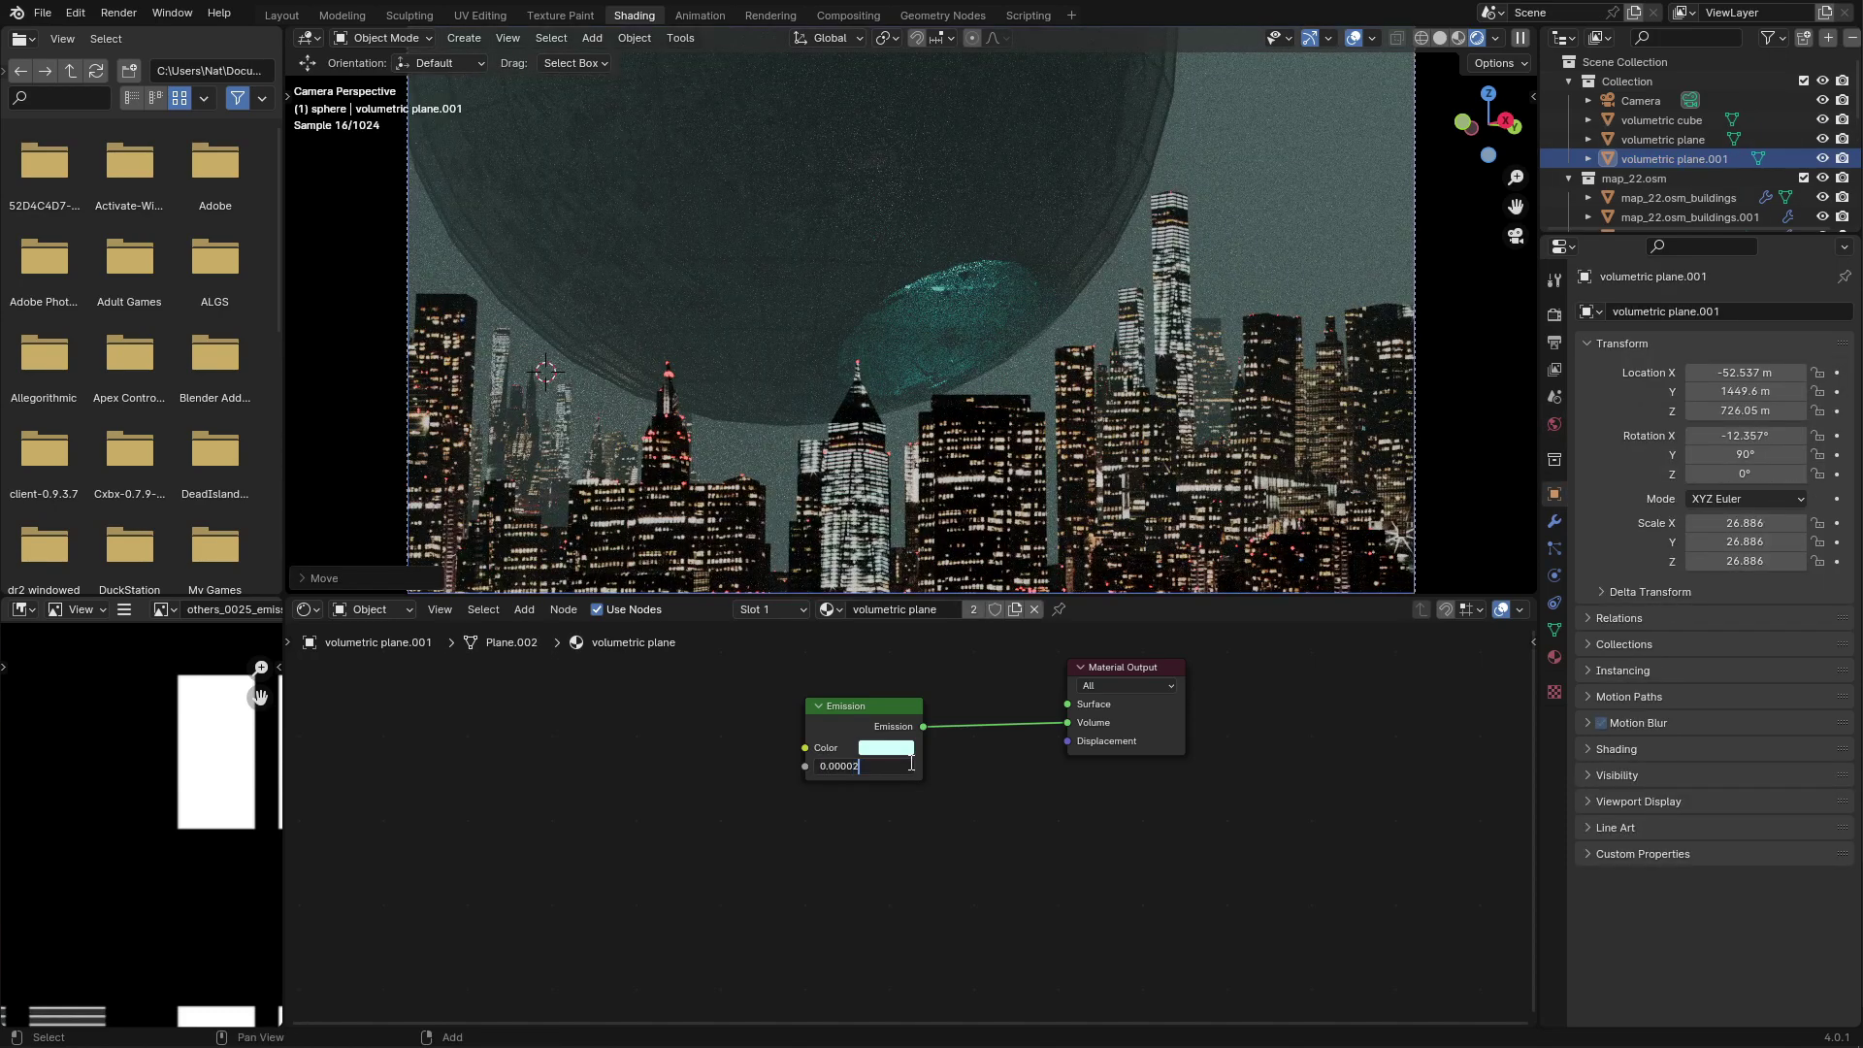
pyautogui.press('BackSpace')
pyautogui.write('1')
pyautogui.press('Return')
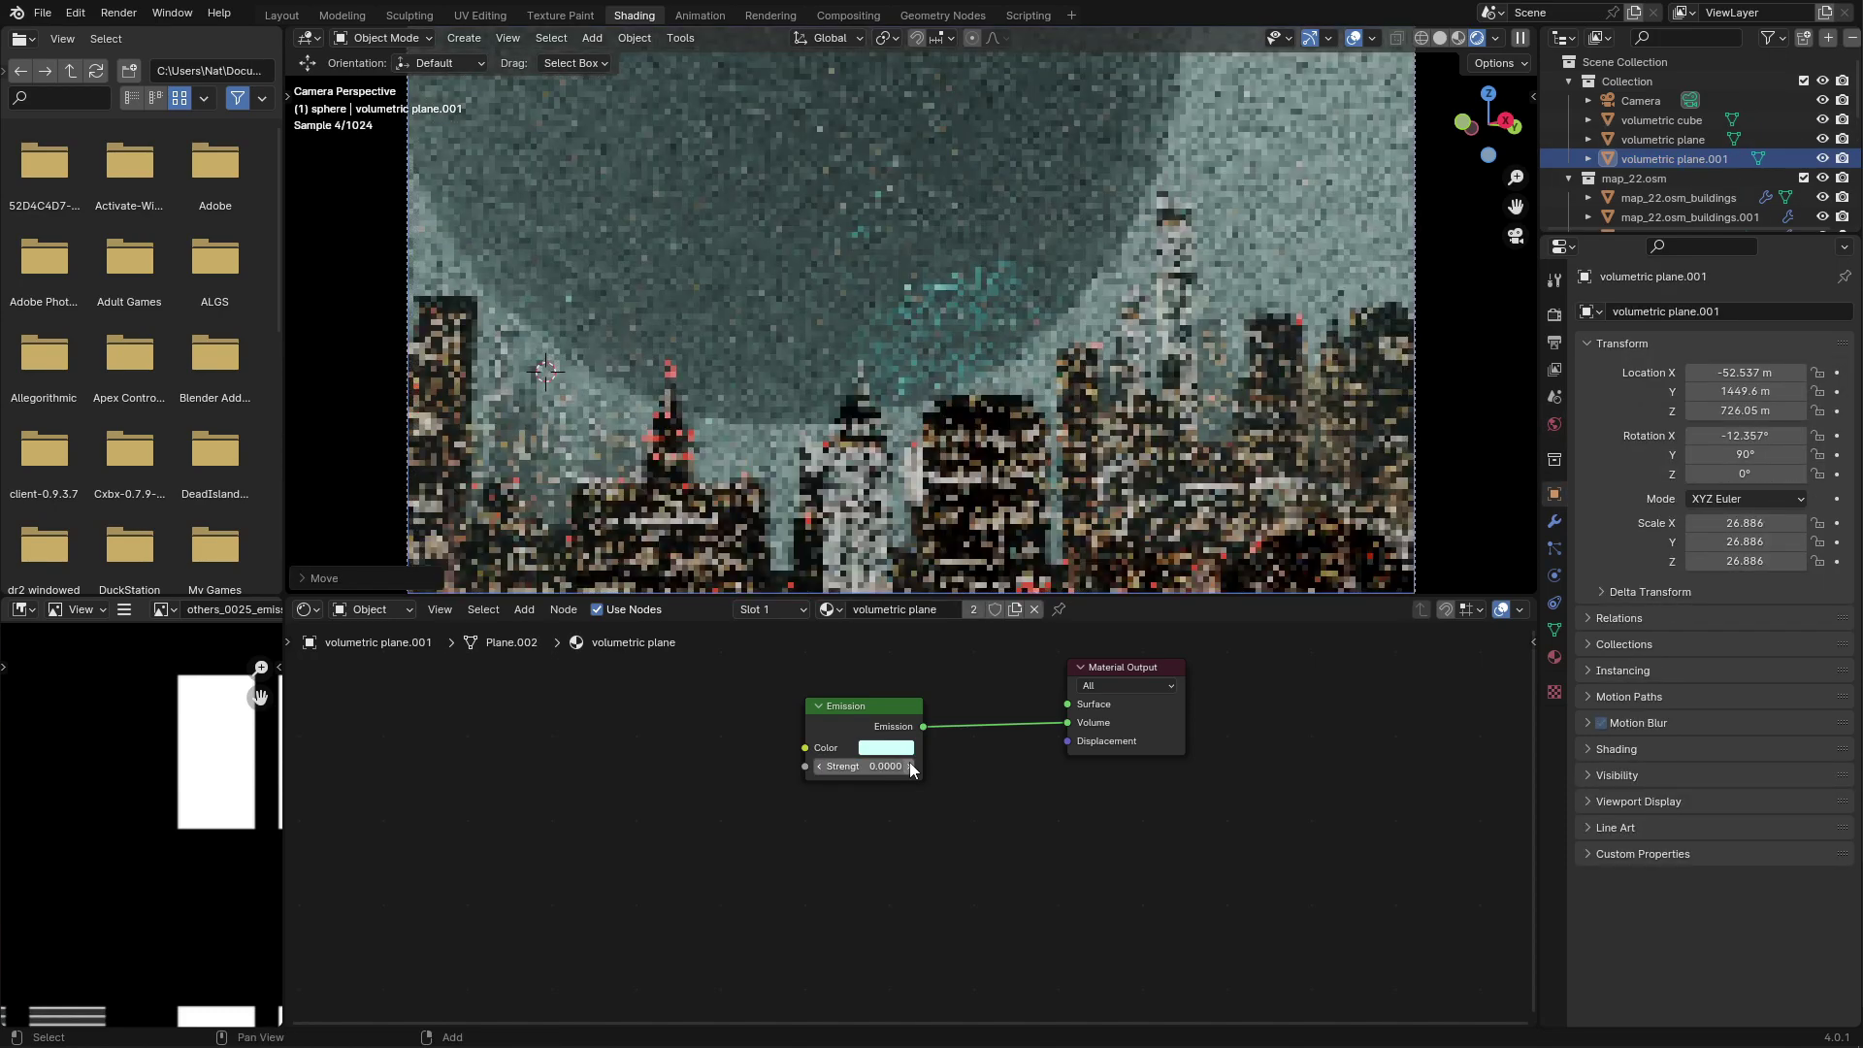
pyautogui.press('KP_0')
# Duplicate the volumetric plane and slide the copy along the X axis
pyautogui.hotkey('shift', 'd')
pyautogui.press('x')
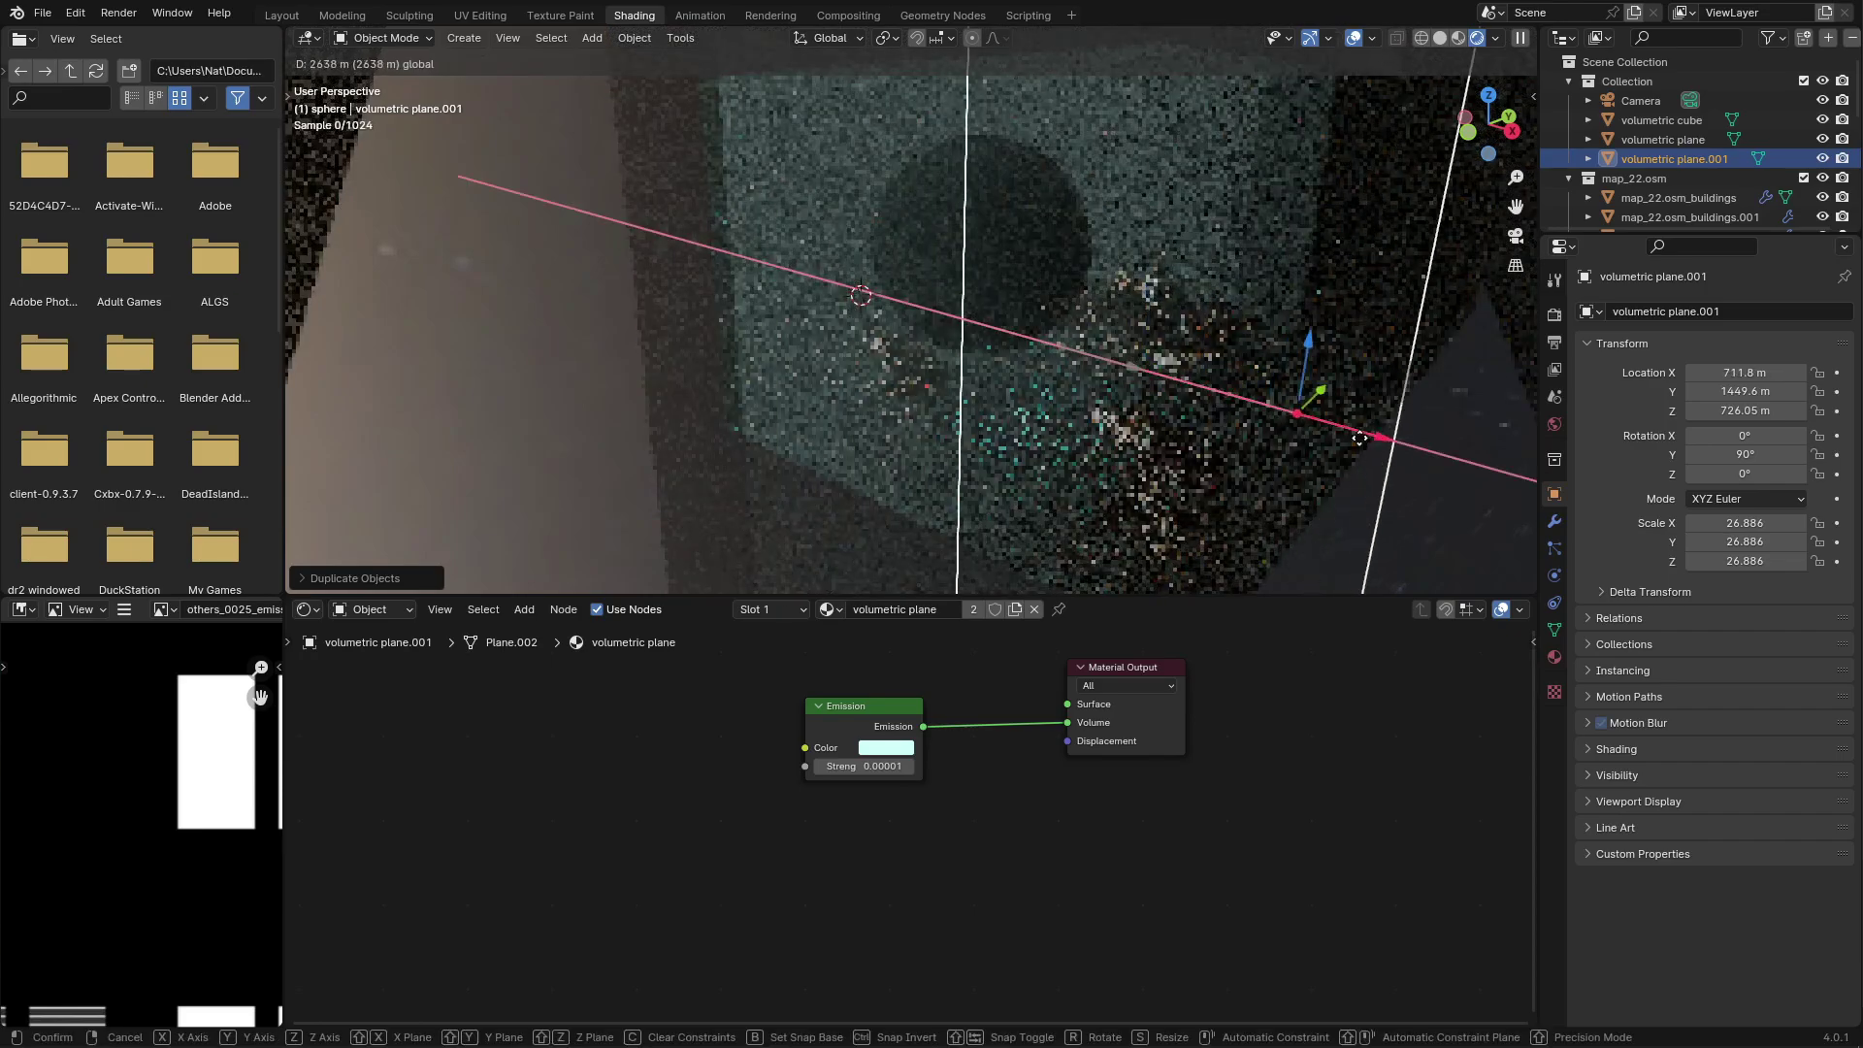
pyautogui.click(1372, 428)
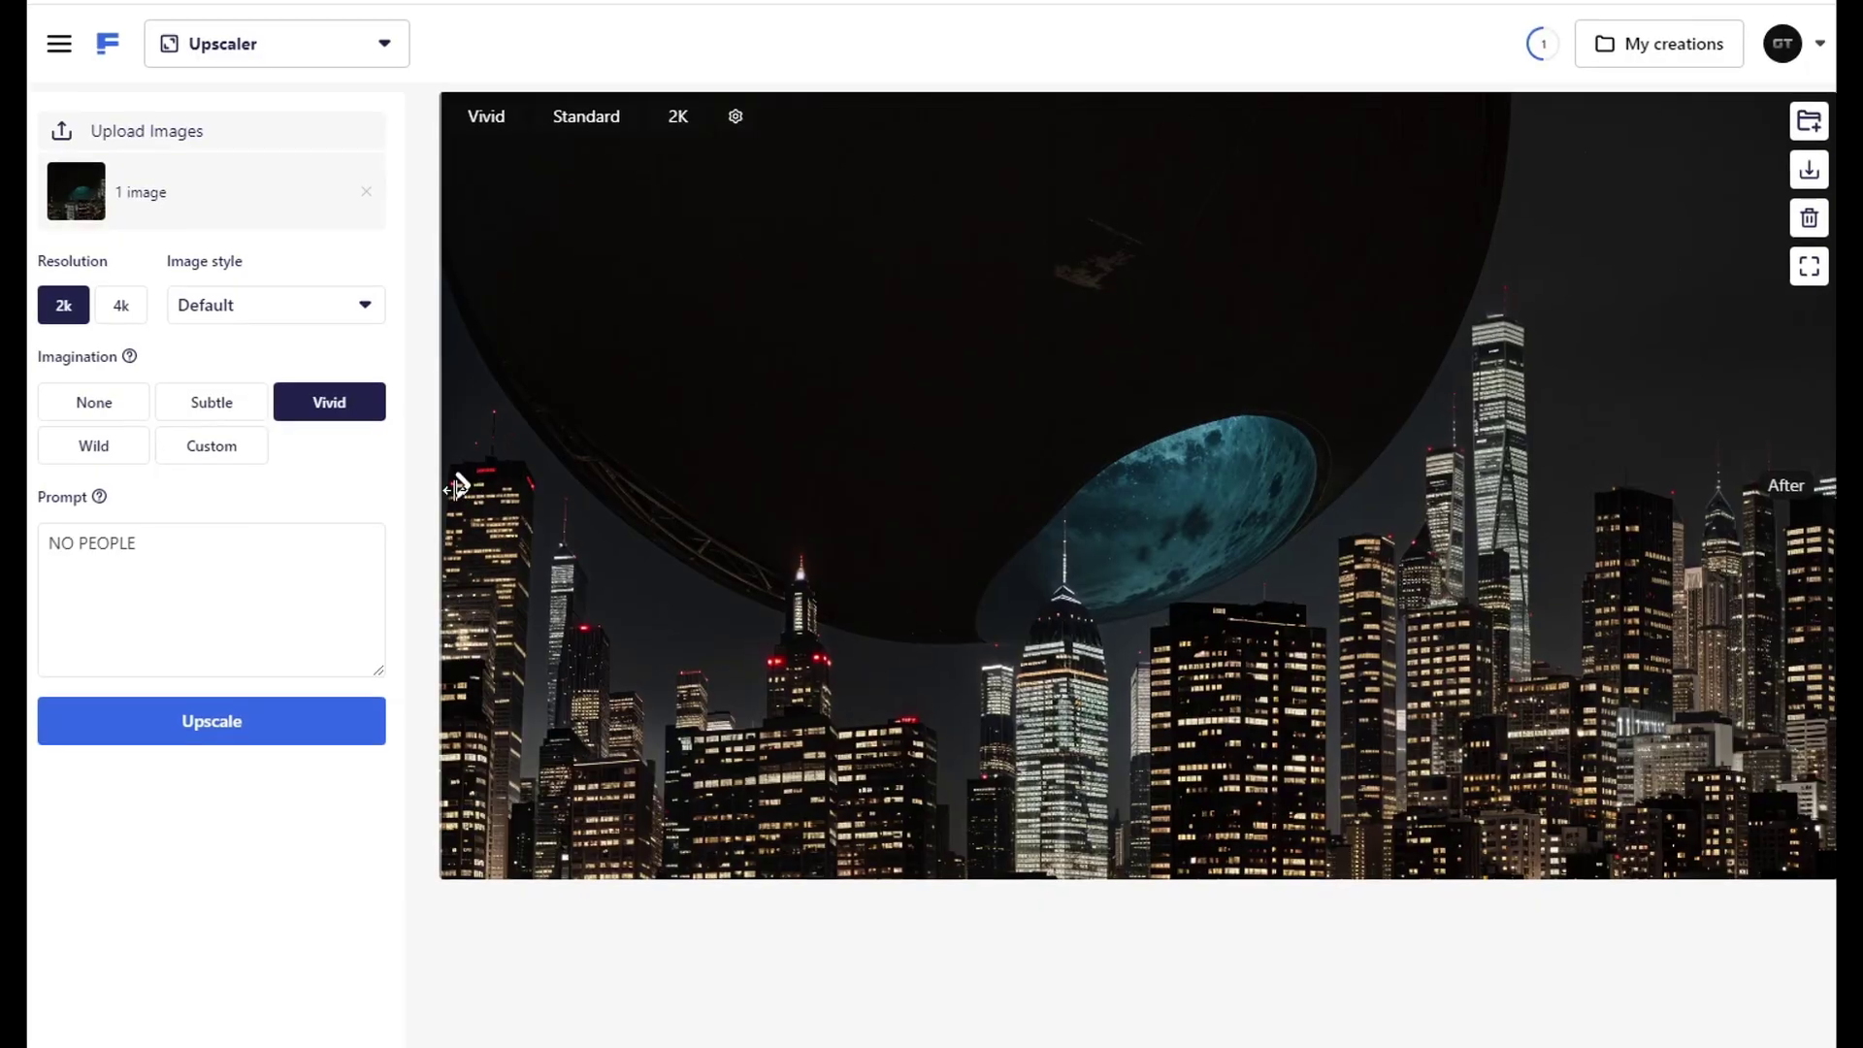
# Sweep the before/after slider across the 2k Vivid upscale to compare it with the noisy original
pyautogui.moveTo(458, 471); pyautogui.dragTo(1758, 470)
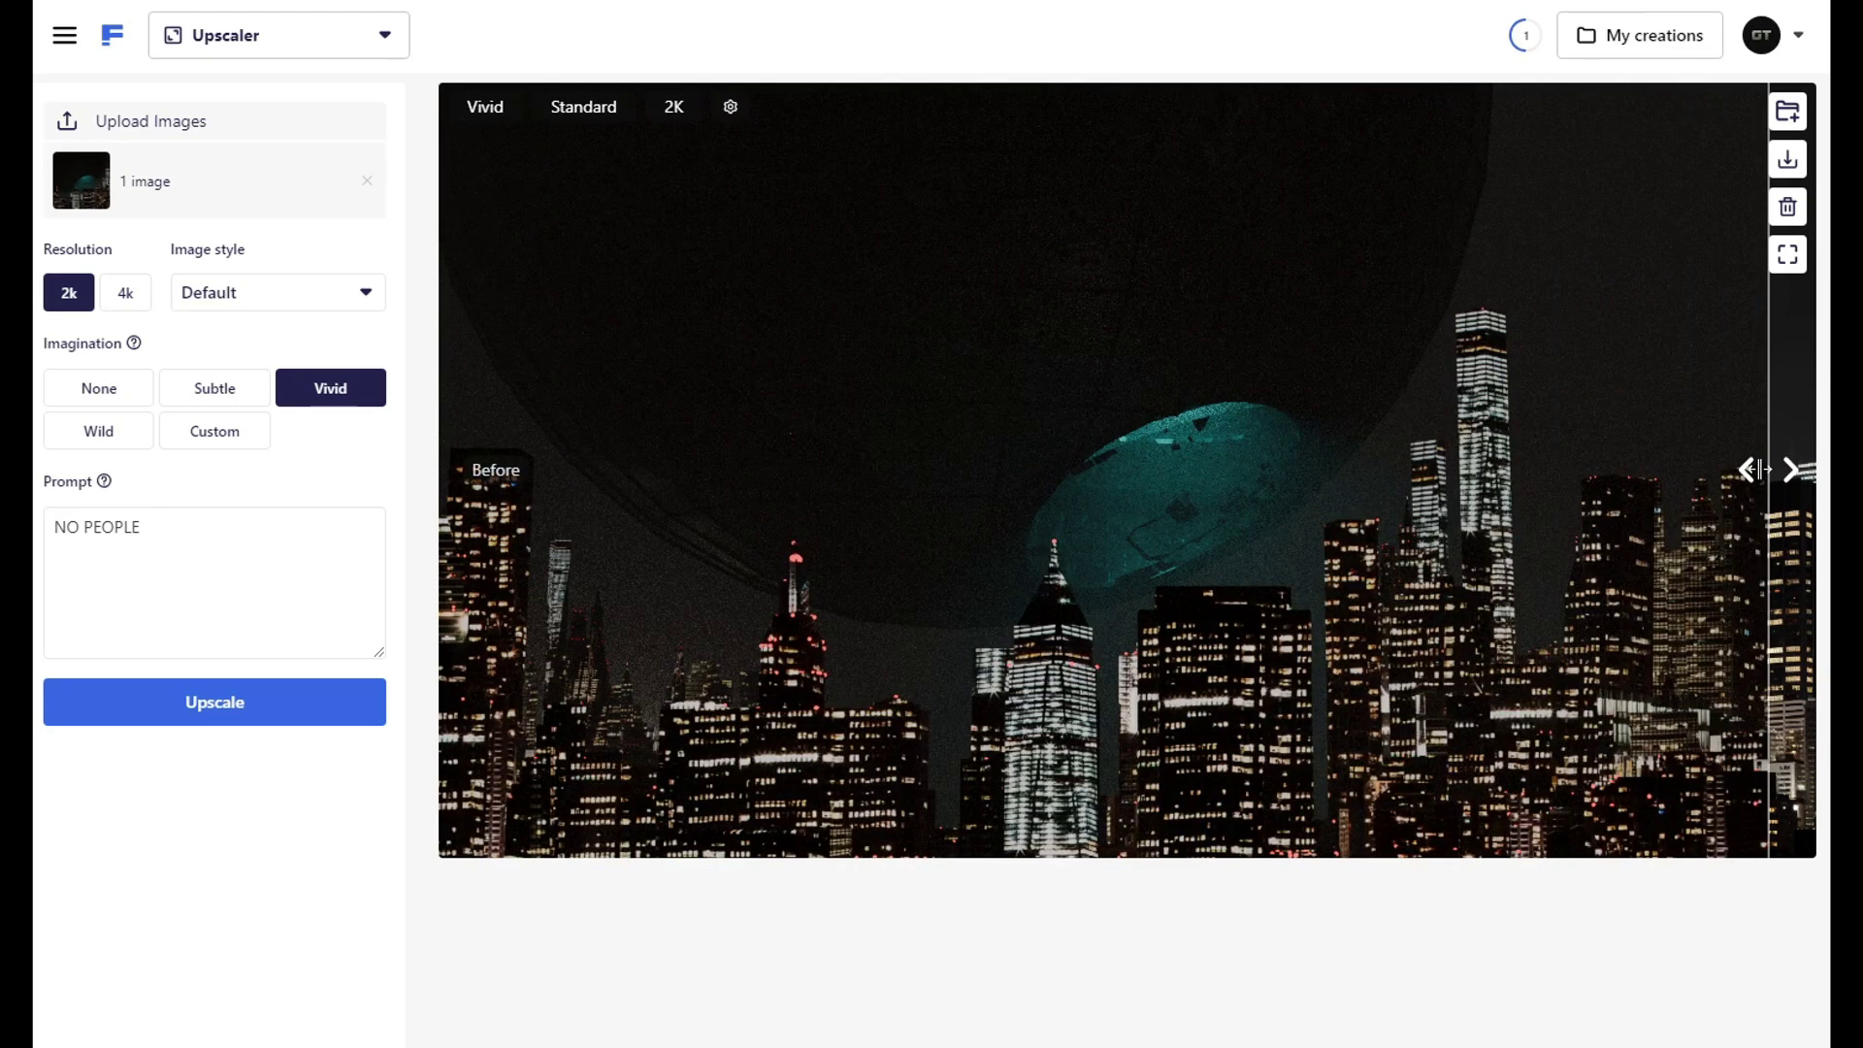
pyautogui.moveTo(1758, 469); pyautogui.dragTo(1004, 438)
pyautogui.moveTo(1004, 437); pyautogui.dragTo(491, 420)
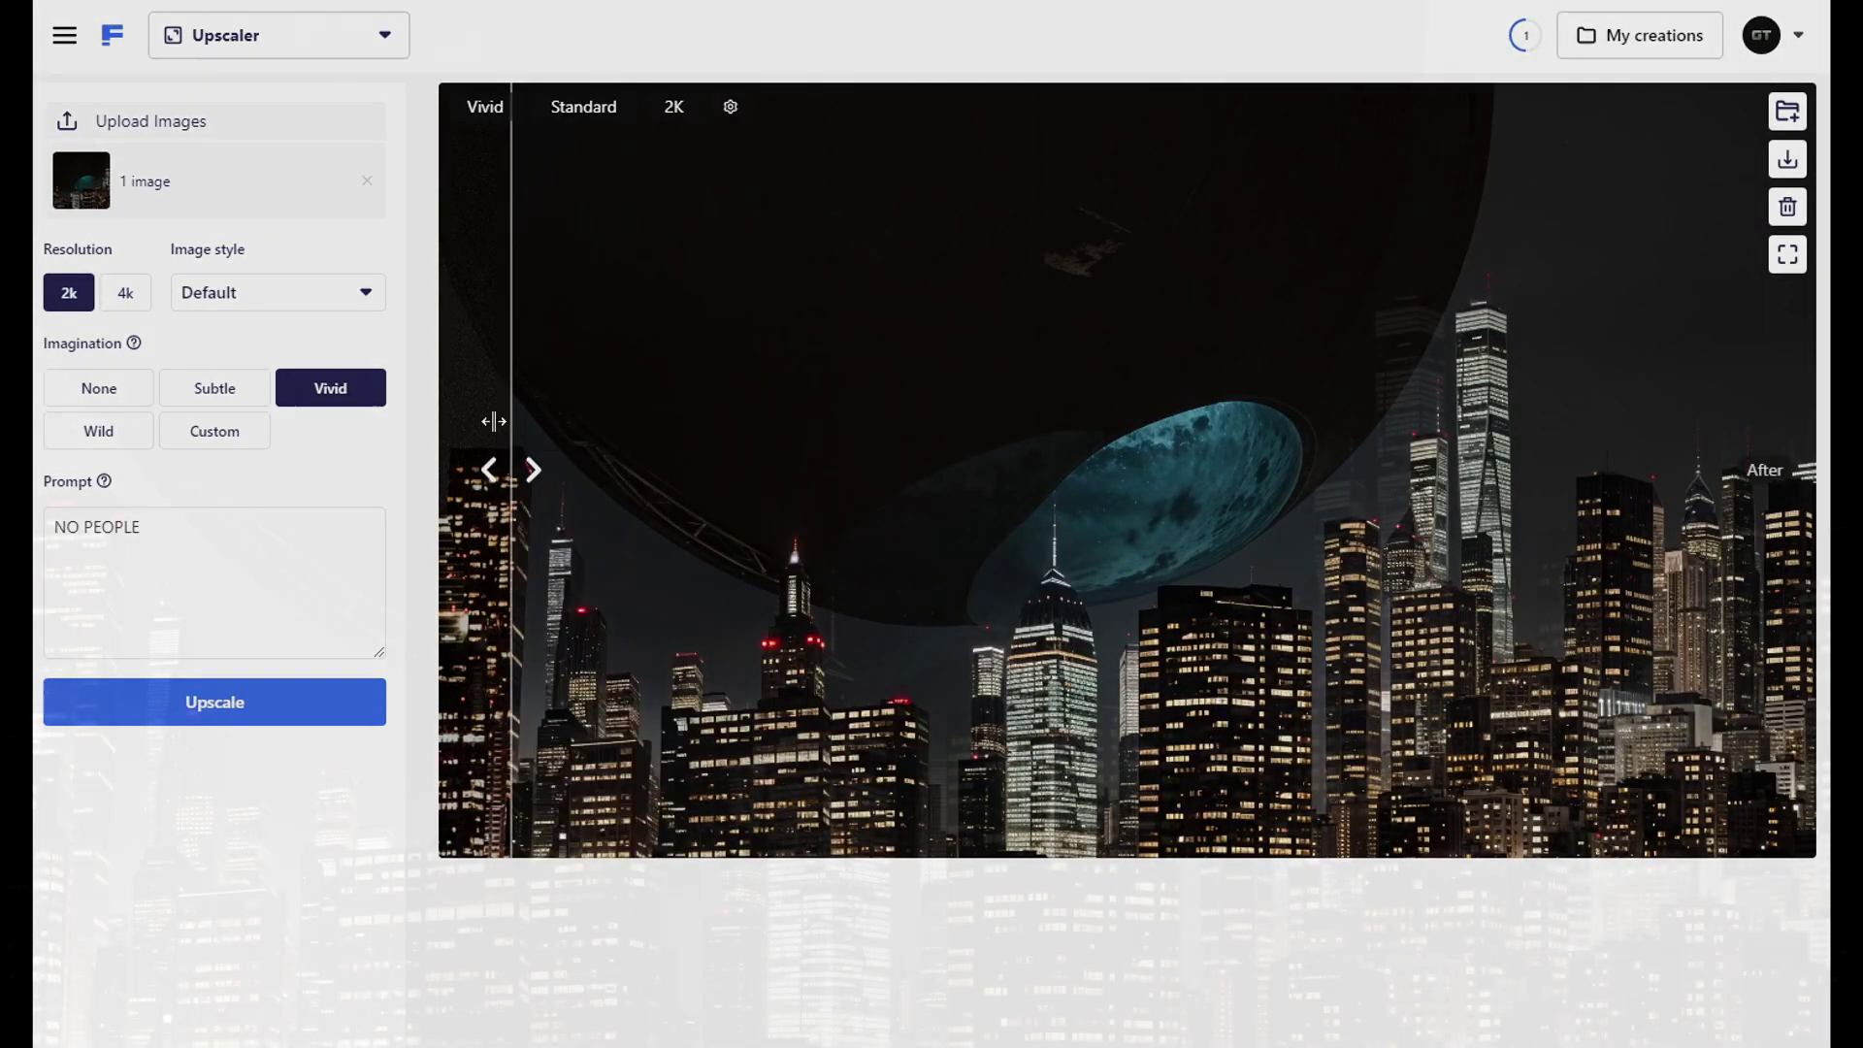